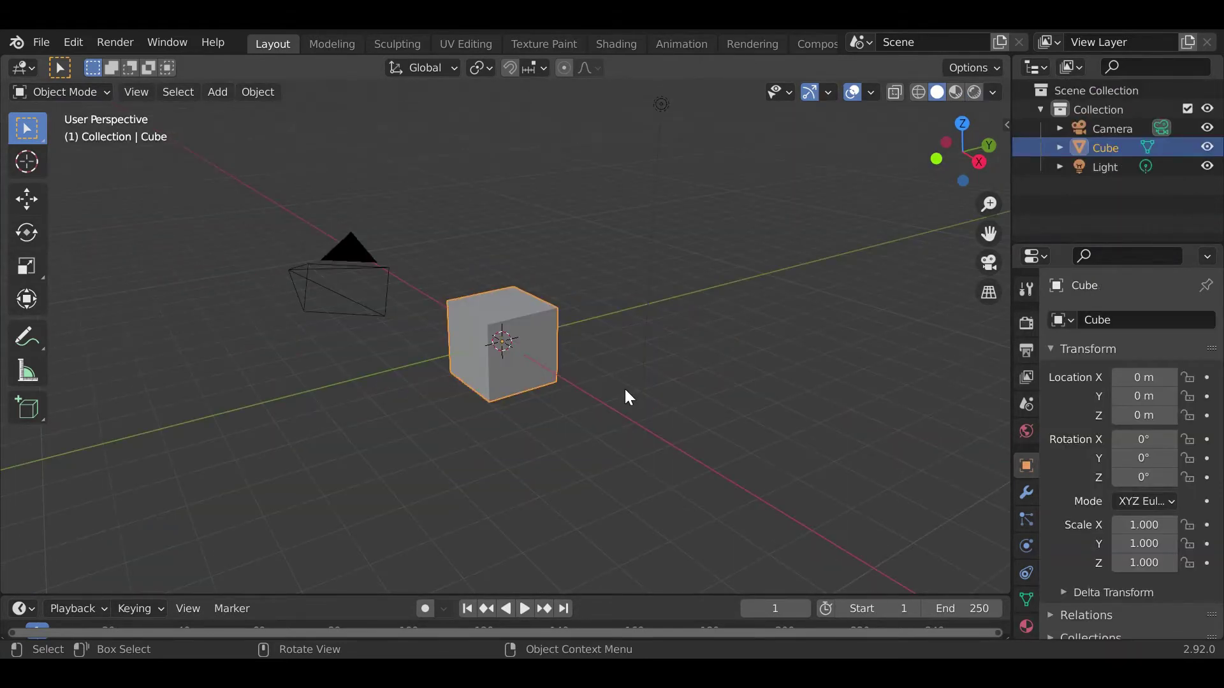
# - Delete the default cube
pyautogui.press('x')
pyautogui.click(626, 390)
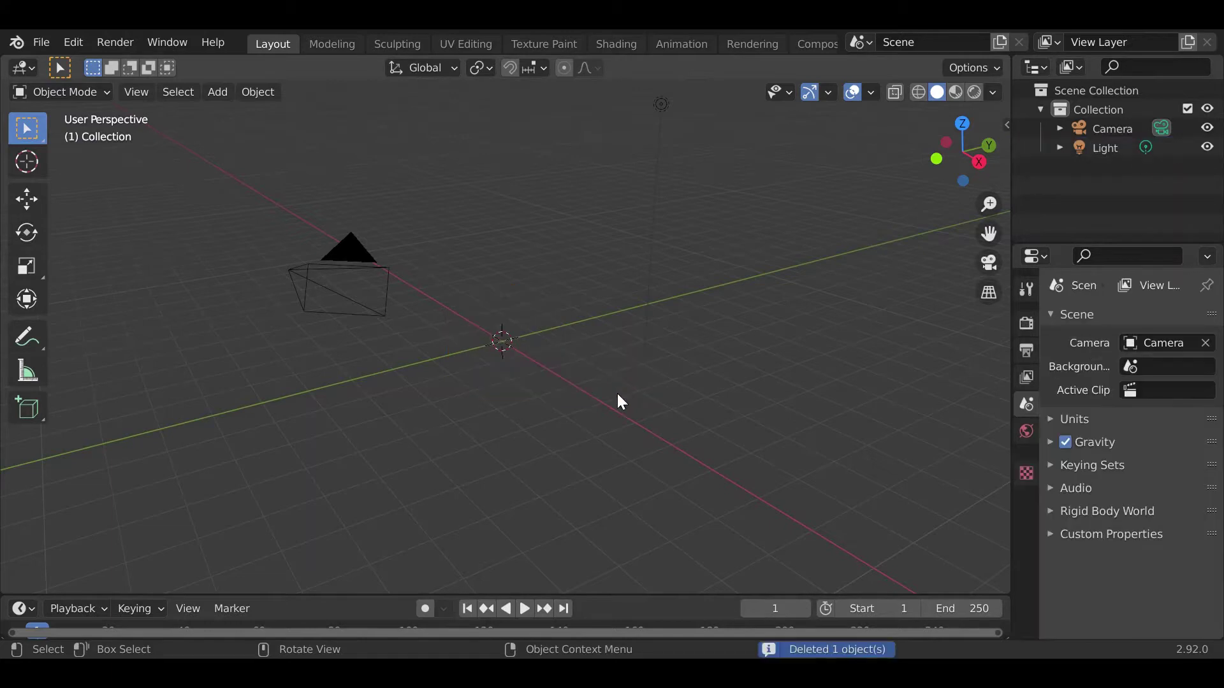
# - Add the tyre tread photo as a reference image at the origin in the right orthographic view
pyautogui.click(979, 161)
pyautogui.keyDown('shift'); pyautogui.moveTo(579, 371); pyautogui.dragTo(547, 409, button='middle'); pyautogui.keyUp('shift')
pyautogui.scroll(1, 557, 403)
pyautogui.hotkey('shift', 'a')
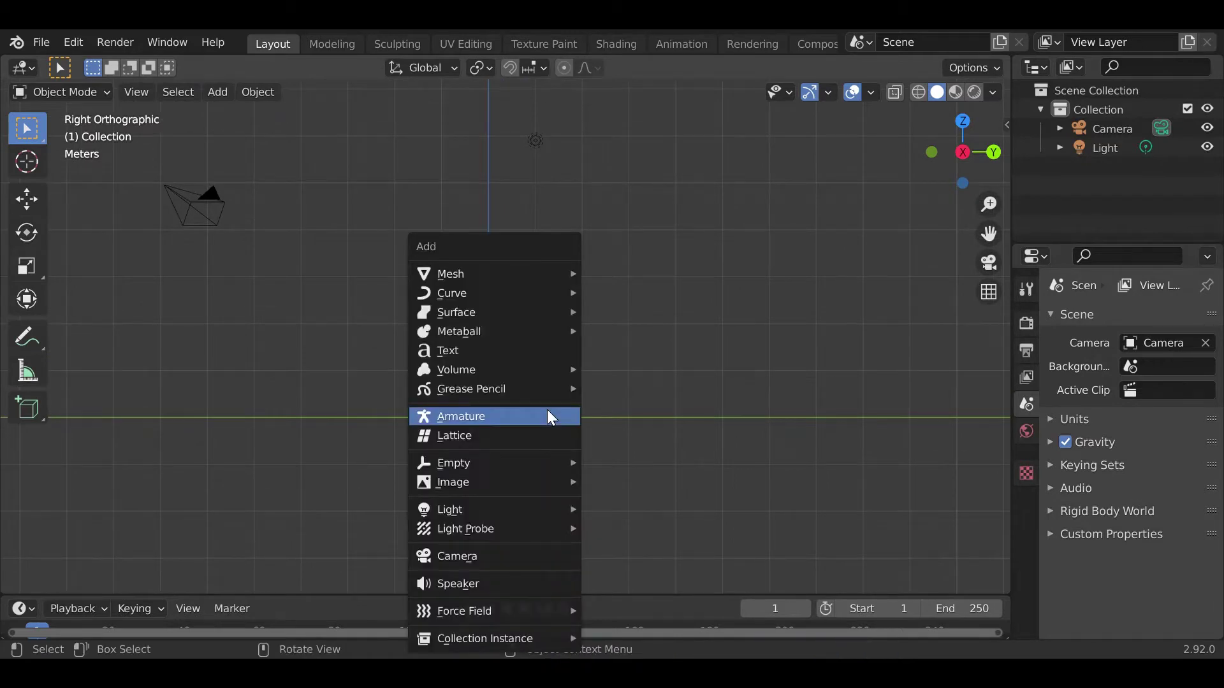
pyautogui.moveTo(512, 479)
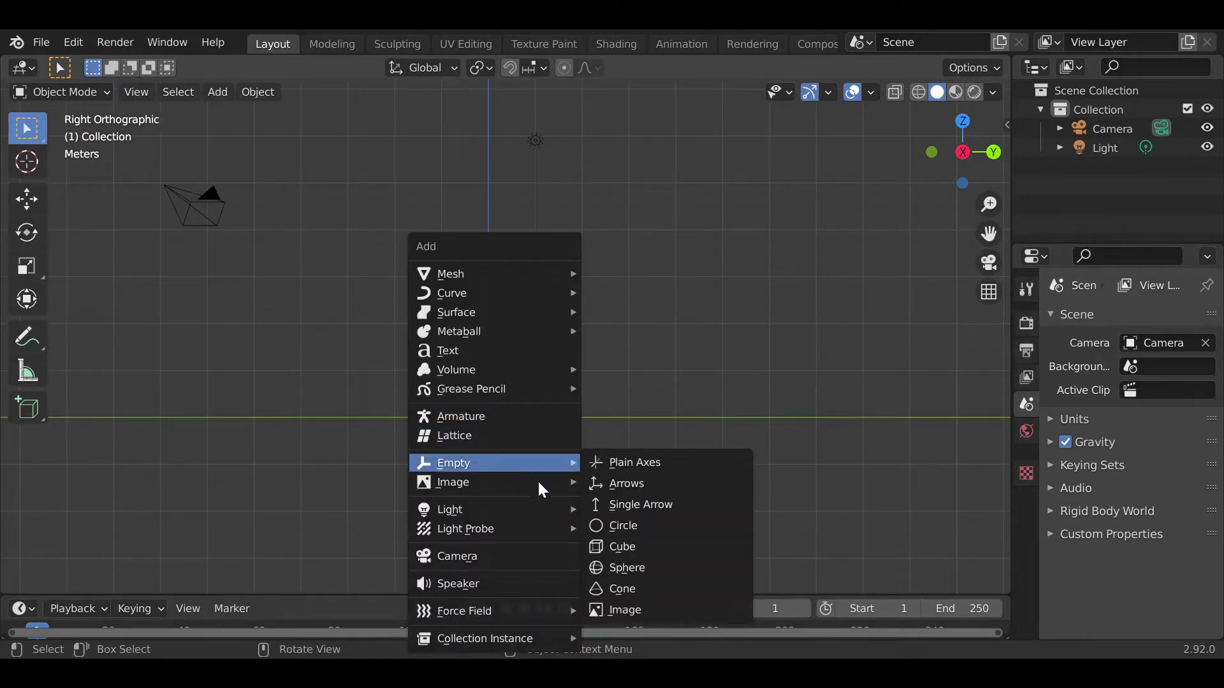
pyautogui.moveTo(548, 484)
pyautogui.click(655, 476)
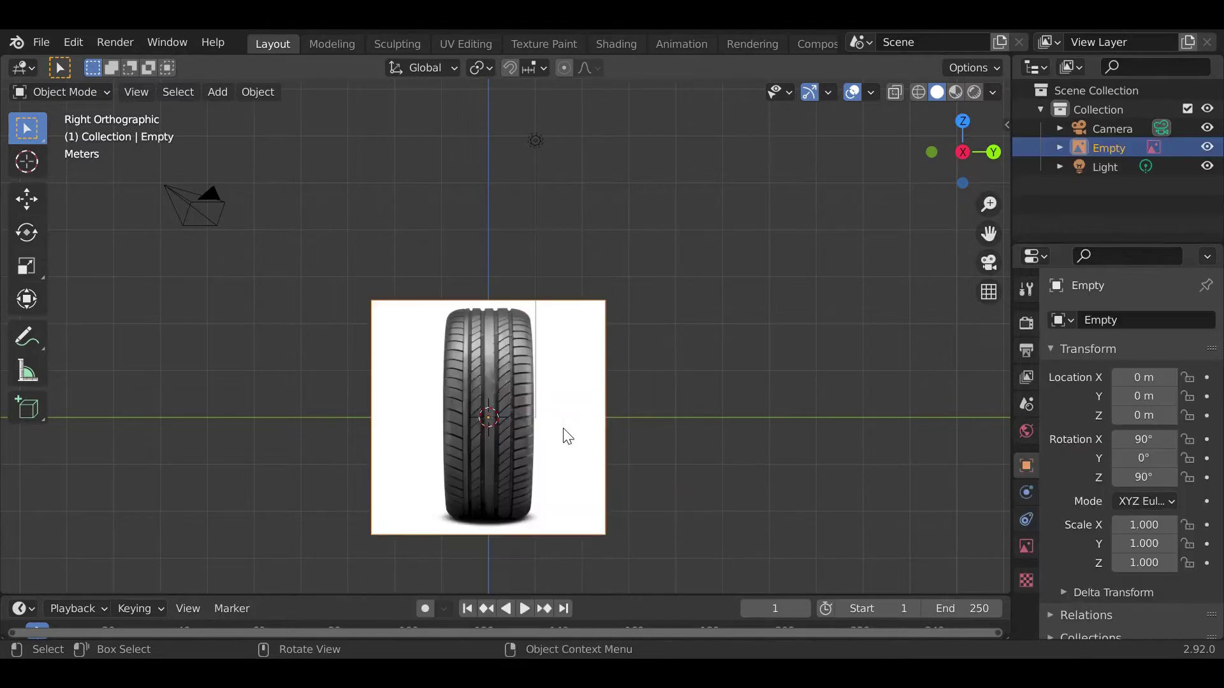
# - Examine the tread pattern on the tyre reference image, especially the band around its middle
pyautogui.keyDown('shift'); pyautogui.moveTo(563, 428); pyautogui.dragTo(560, 335, button='middle'); pyautogui.keyUp('shift')
pyautogui.scroll(3, 581, 393)
pyautogui.scroll(2, 559, 326)
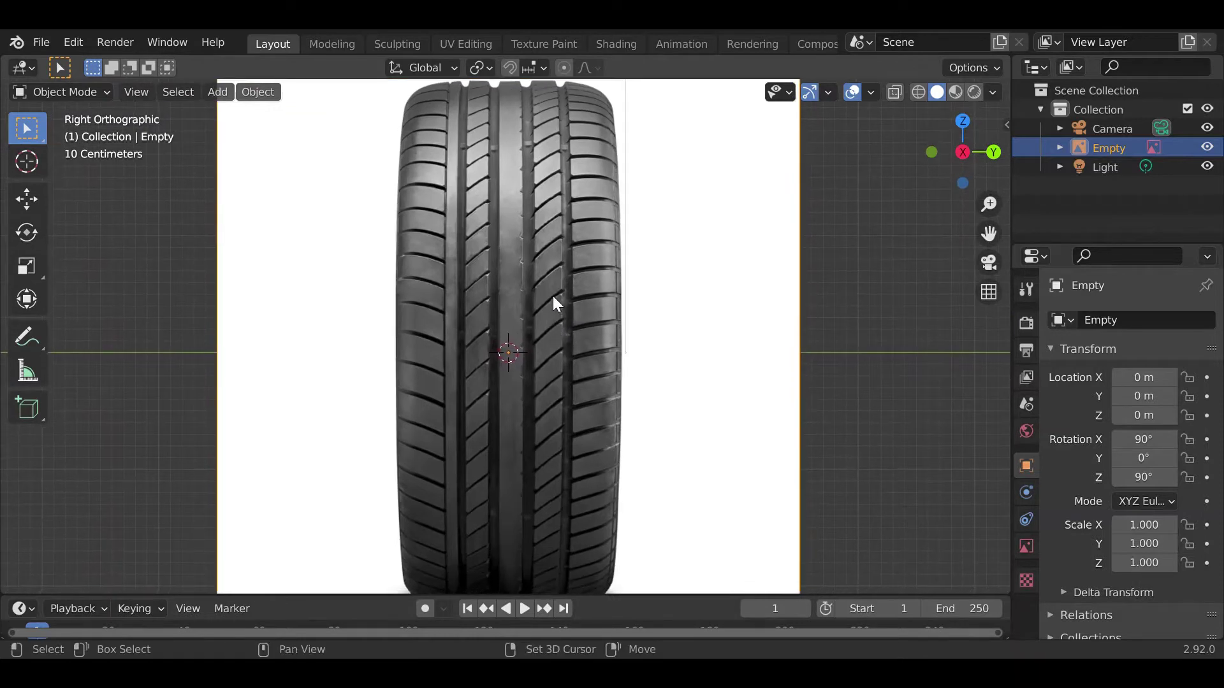
pyautogui.scroll(-3, 554, 325)
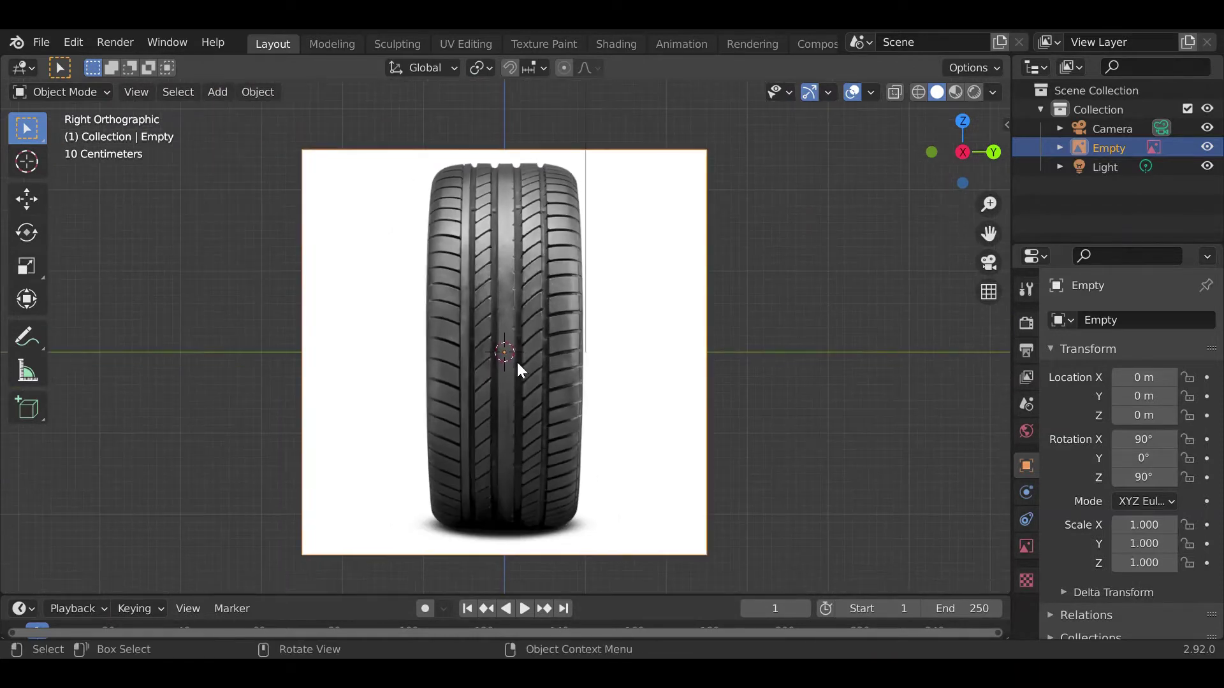
pyautogui.scroll(3, 518, 360)
pyautogui.keyDown('shift'); pyautogui.moveTo(522, 358); pyautogui.dragTo(529, 366, button='middle'); pyautogui.keyUp('shift')
pyautogui.scroll(-1, 541, 324)
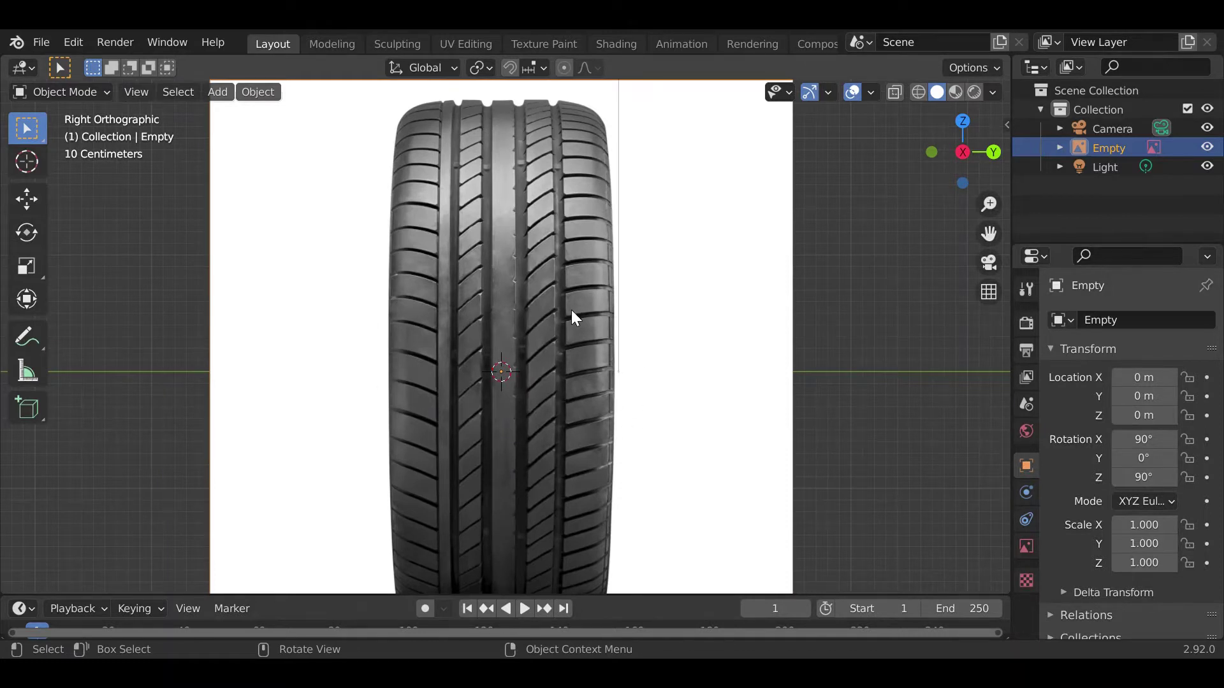
pyautogui.scroll(-2, 571, 310)
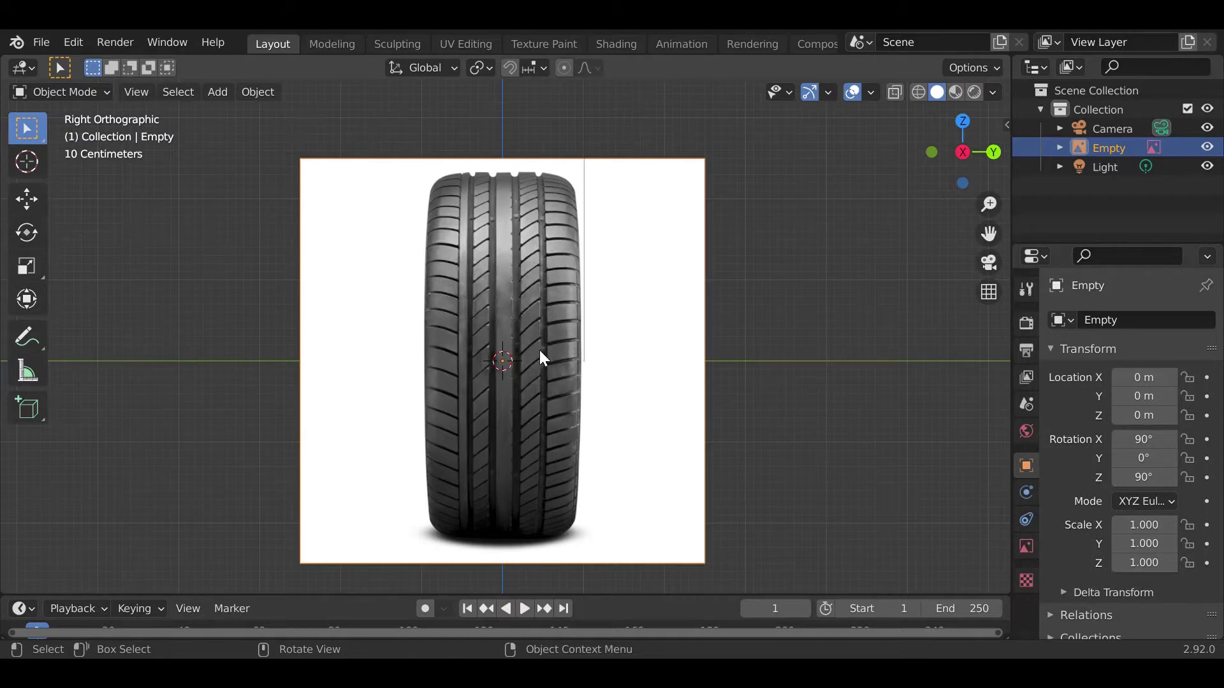
pyautogui.scroll(2, 540, 350)
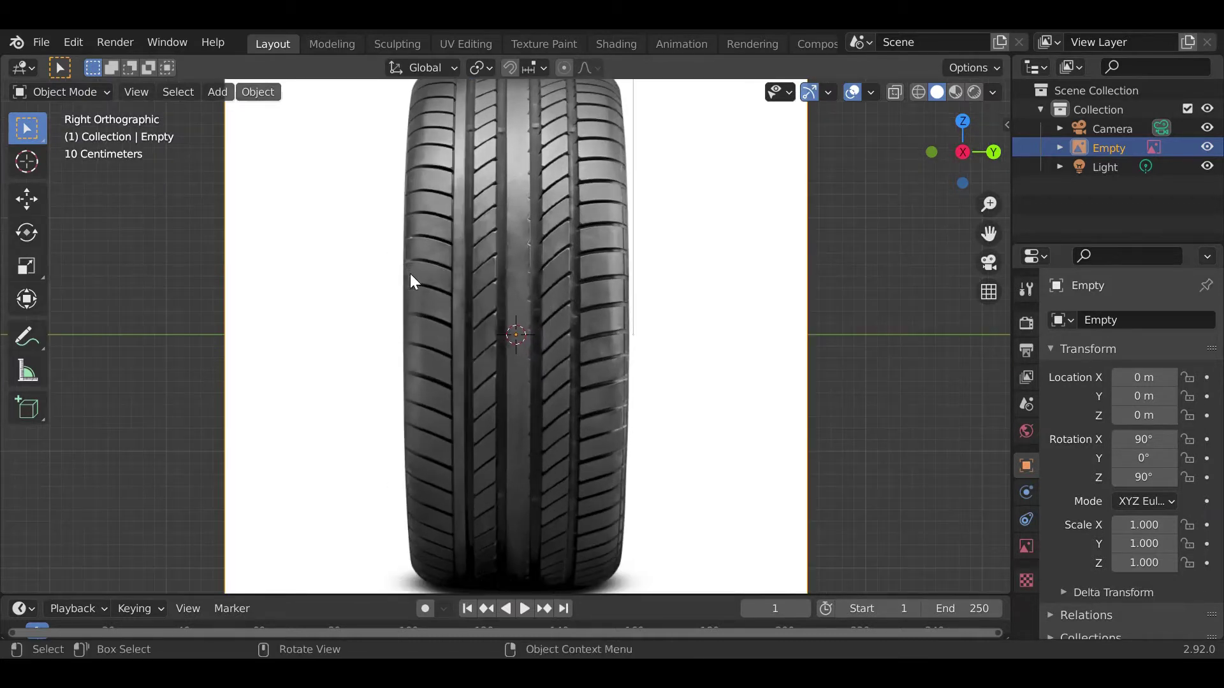
pyautogui.press('b')
pyautogui.moveTo(362, 223); pyautogui.dragTo(689, 411)
pyautogui.scroll(2, 498, 357)
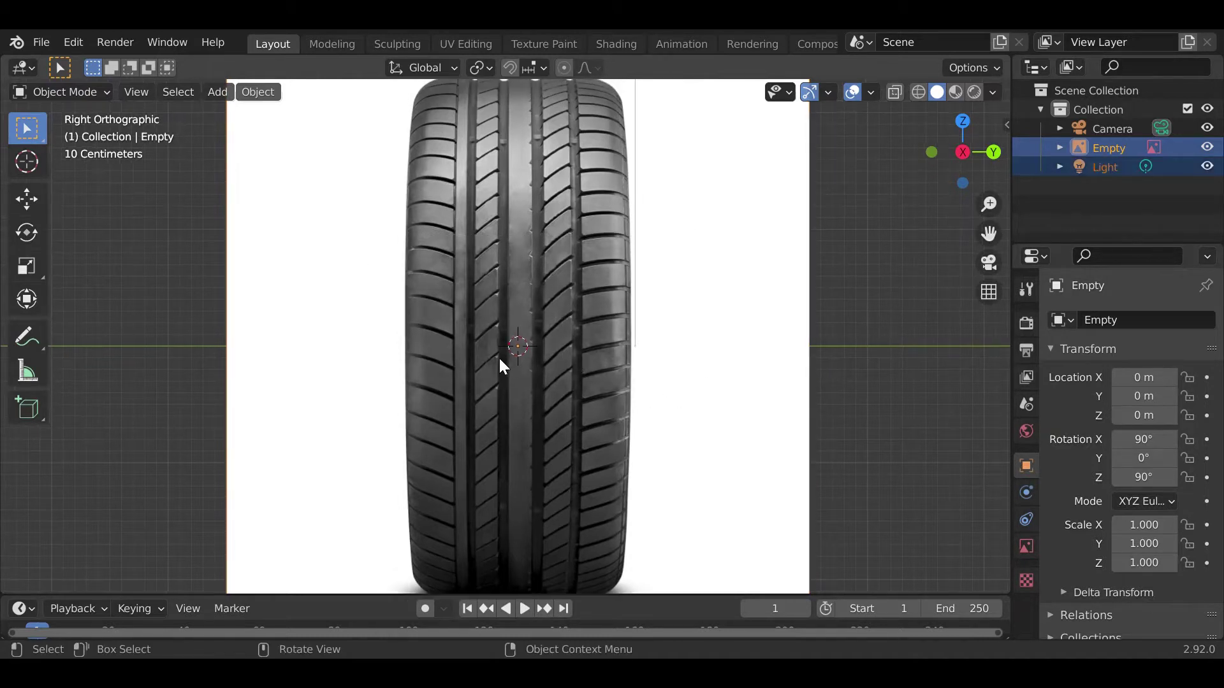
pyautogui.keyDown('shift'); pyautogui.moveTo(533, 356); pyautogui.dragTo(508, 338, button='middle'); pyautogui.keyUp('shift')
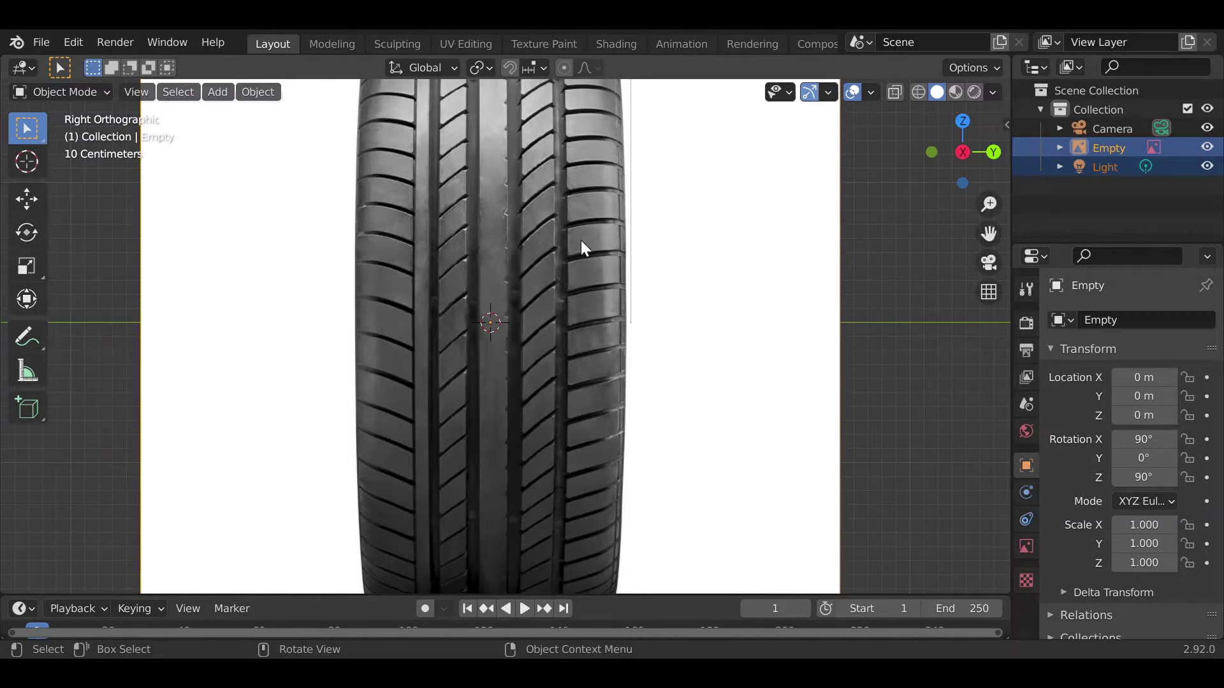
pyautogui.keyDown('shift'); pyautogui.moveTo(594, 389); pyautogui.dragTo(624, 415, button='middle'); pyautogui.keyUp('shift')
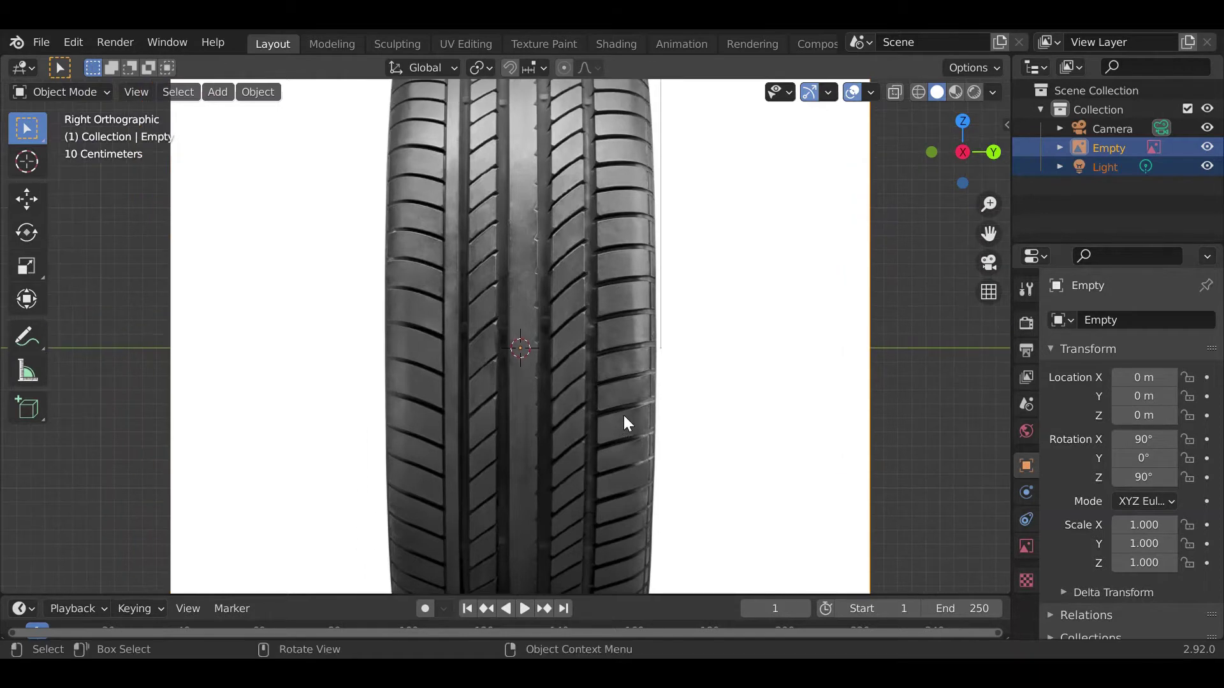
# - Add a 2 m plane mesh over the tyre reference and align it to the view
pyautogui.hotkey('shift', 'a')
pyautogui.moveTo(545, 205)
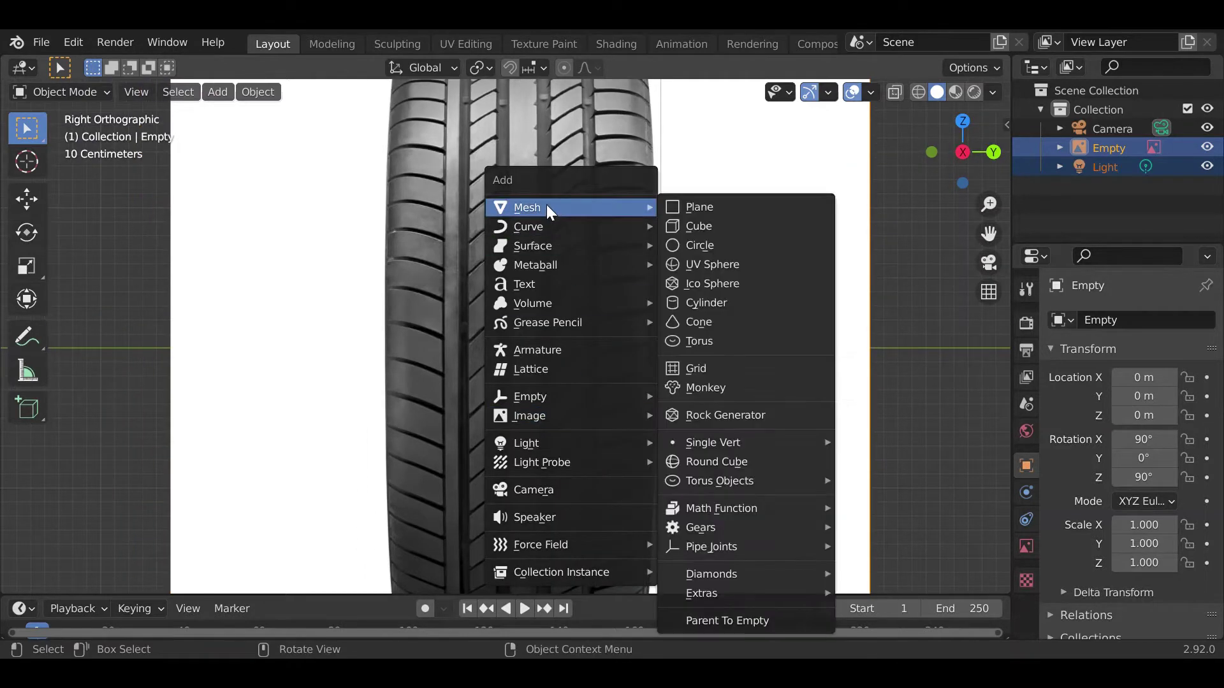
pyautogui.click(702, 205)
pyautogui.click(109, 577)
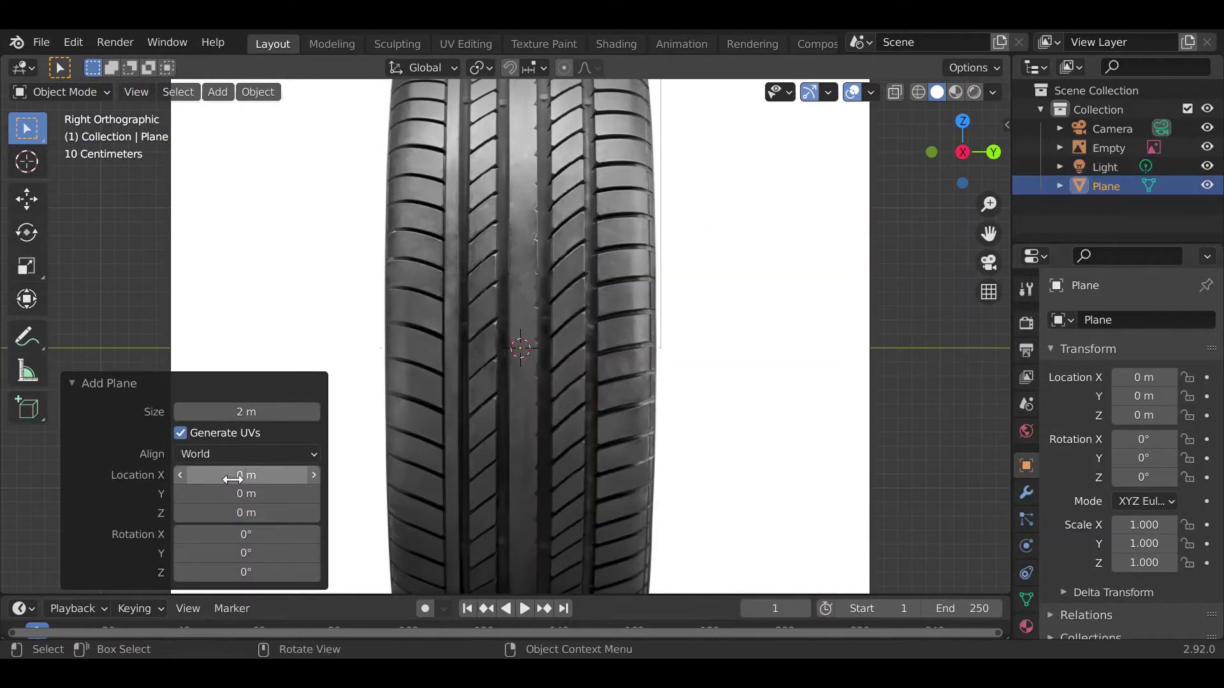
pyautogui.click(215, 453)
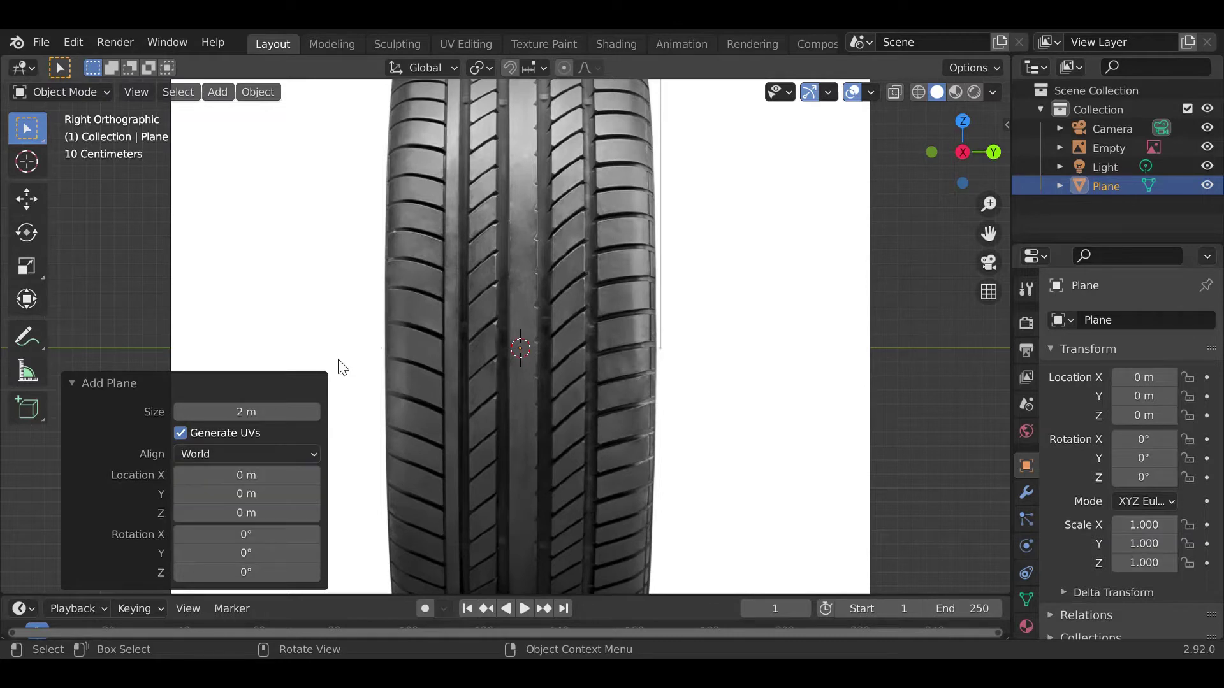
pyautogui.click(224, 454)
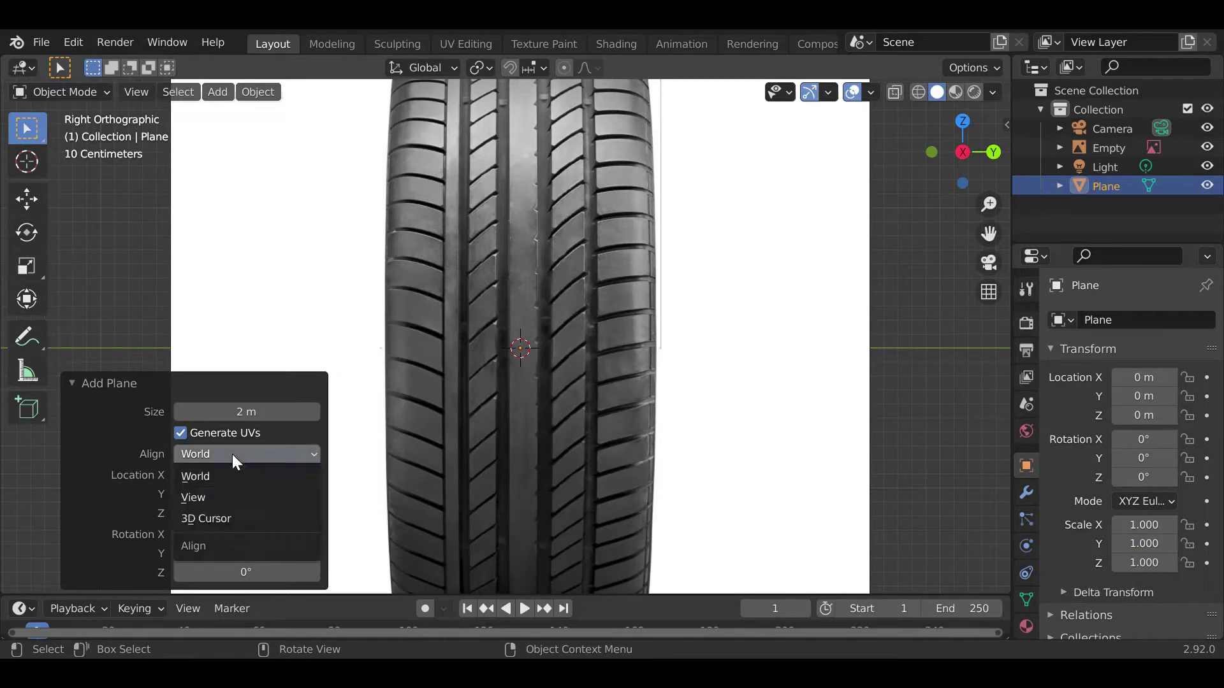
pyautogui.click(210, 501)
pyautogui.keyDown('shift'); pyautogui.moveTo(572, 387); pyautogui.dragTo(576, 406, button='middle'); pyautogui.keyUp('shift')
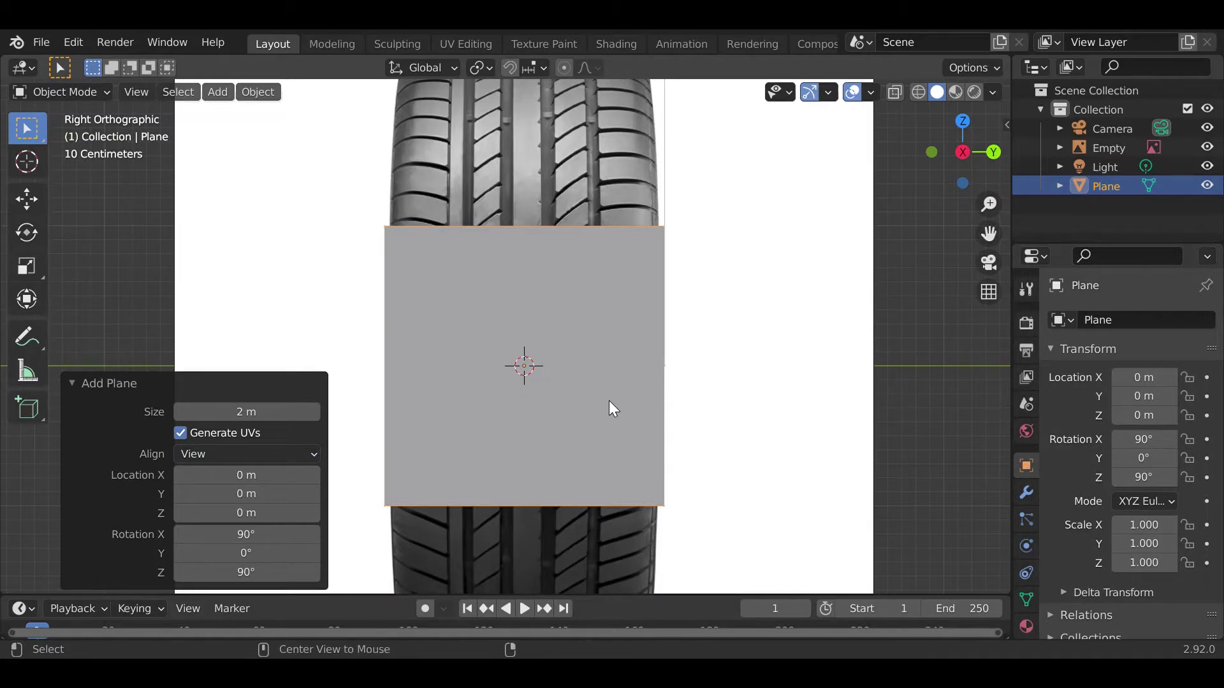
# - Turn on X-ray and delete the plane's vertices in Edit Mode, keeping only the lower vertex beside the tyre's right edge
pyautogui.hotkey('alt', 'z')
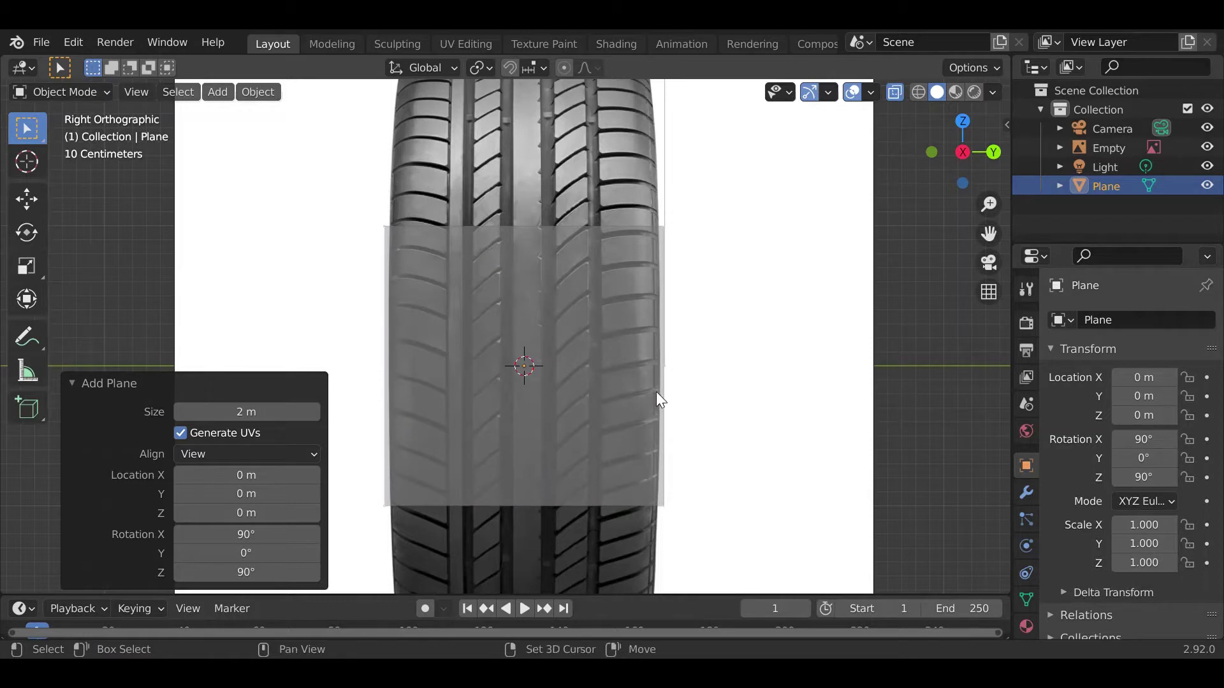
pyautogui.keyDown('shift'); pyautogui.moveTo(659, 398); pyautogui.dragTo(676, 349, button='middle'); pyautogui.keyUp('shift')
pyautogui.press('Tab')
pyautogui.moveTo(357, 173); pyautogui.dragTo(796, 480)
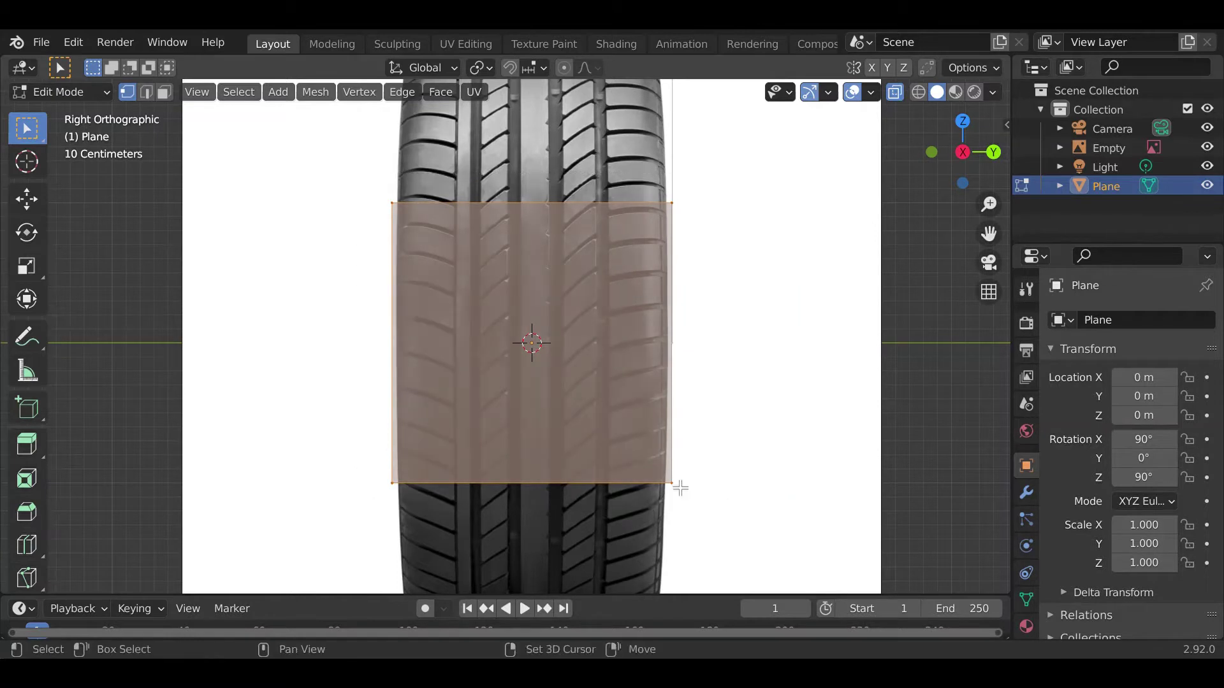
pyautogui.press('x')
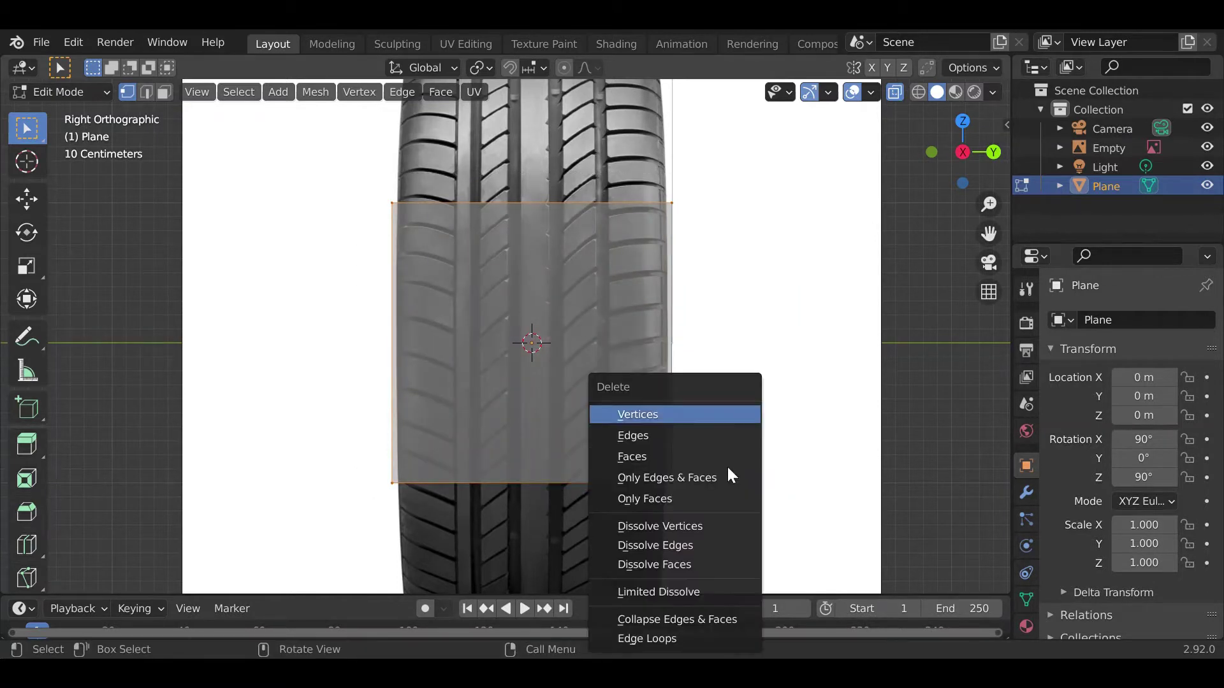
pyautogui.click(662, 414)
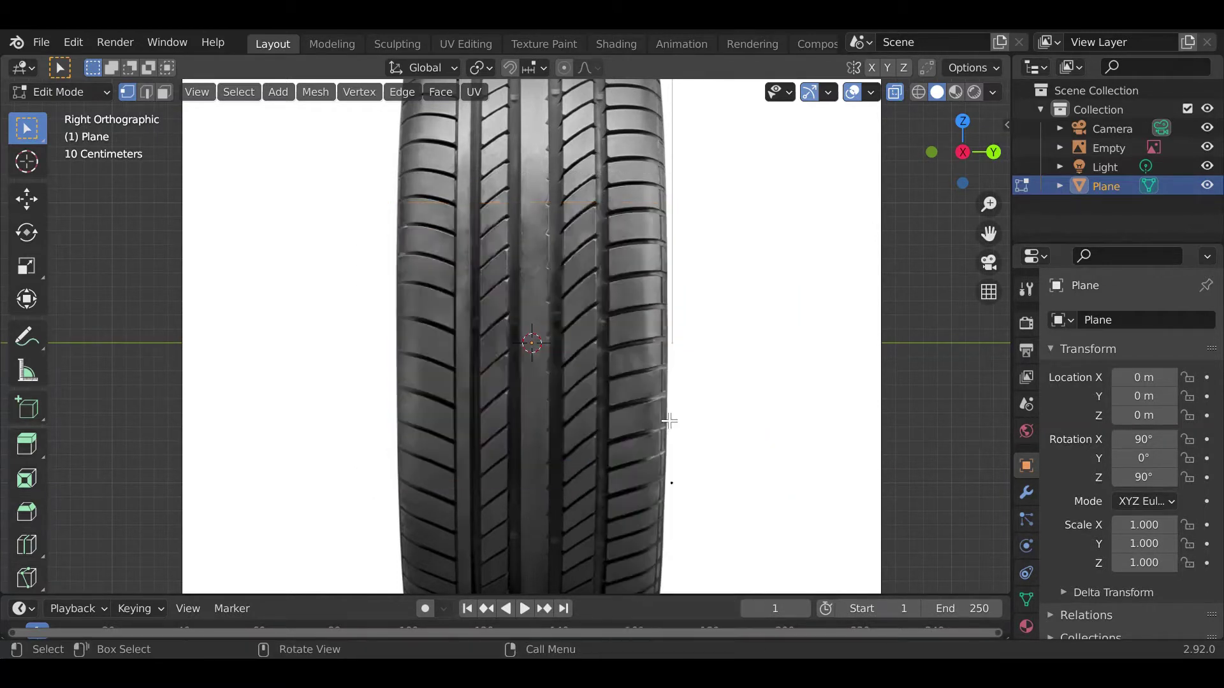
# - Move the remaining vertex about -1.363 m in Y and 0.798 m in Z, onto the lower end of a slanted tread groove
pyautogui.keyDown('shift'); pyautogui.moveTo(684, 477); pyautogui.dragTo(675, 453, button='middle'); pyautogui.keyUp('shift')
pyautogui.press('g')
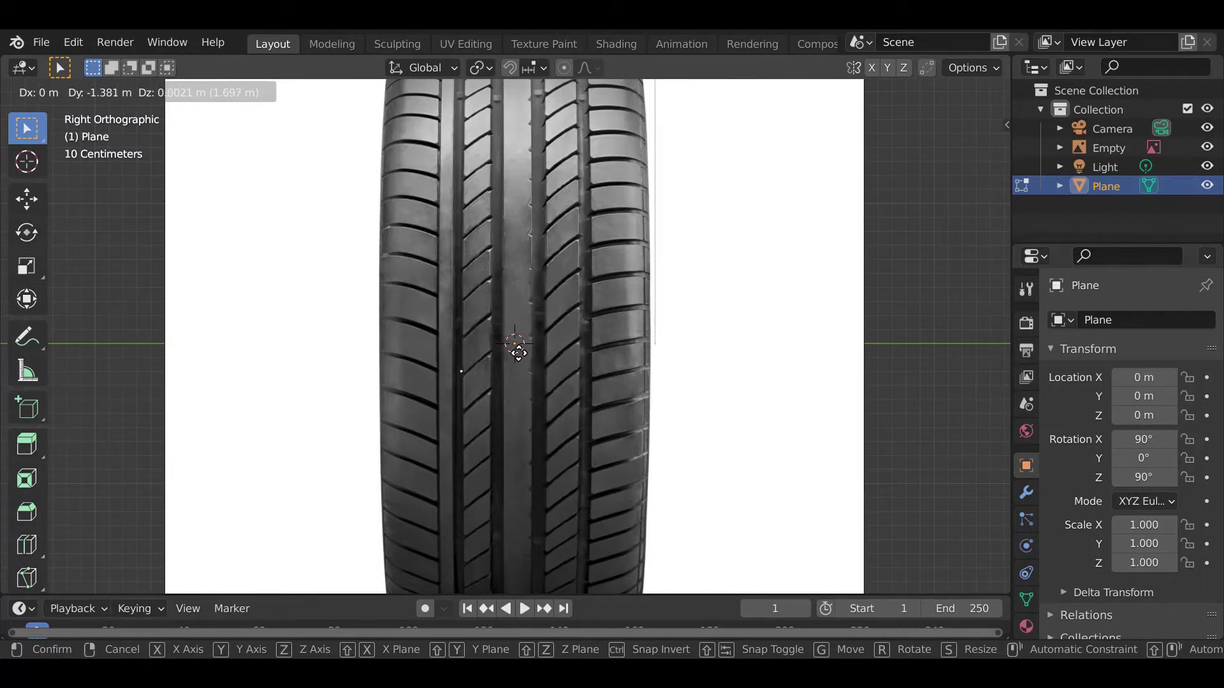
pyautogui.click(521, 354)
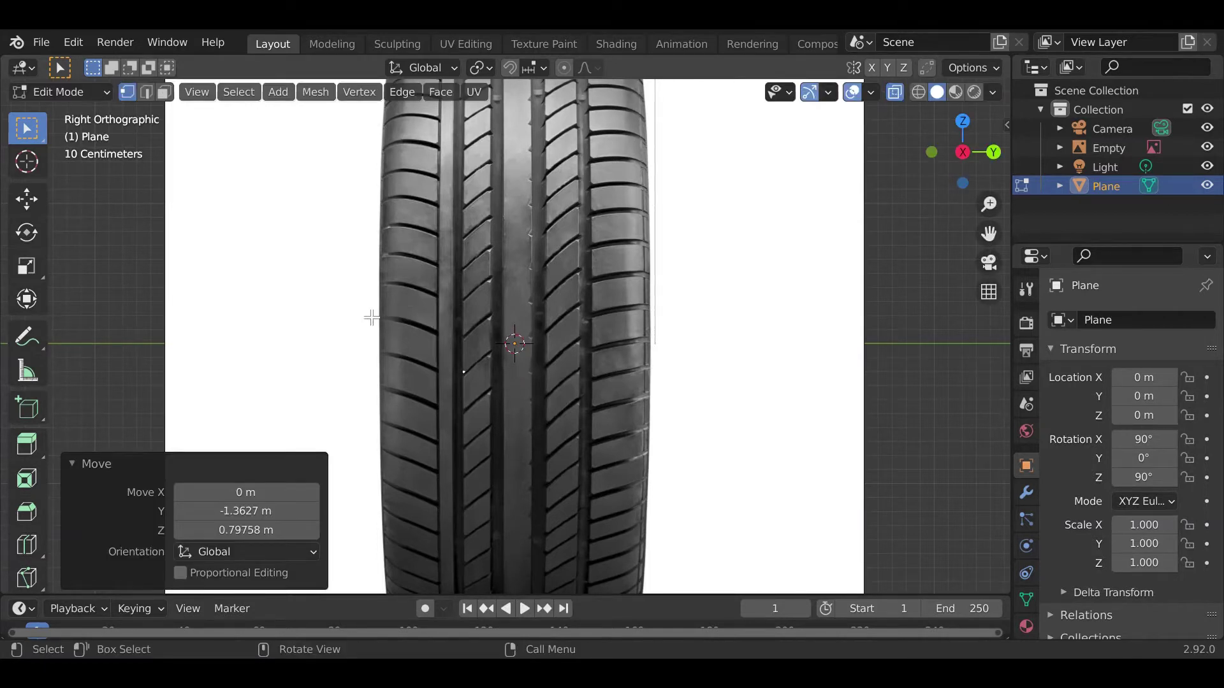
pyautogui.click(28, 336)
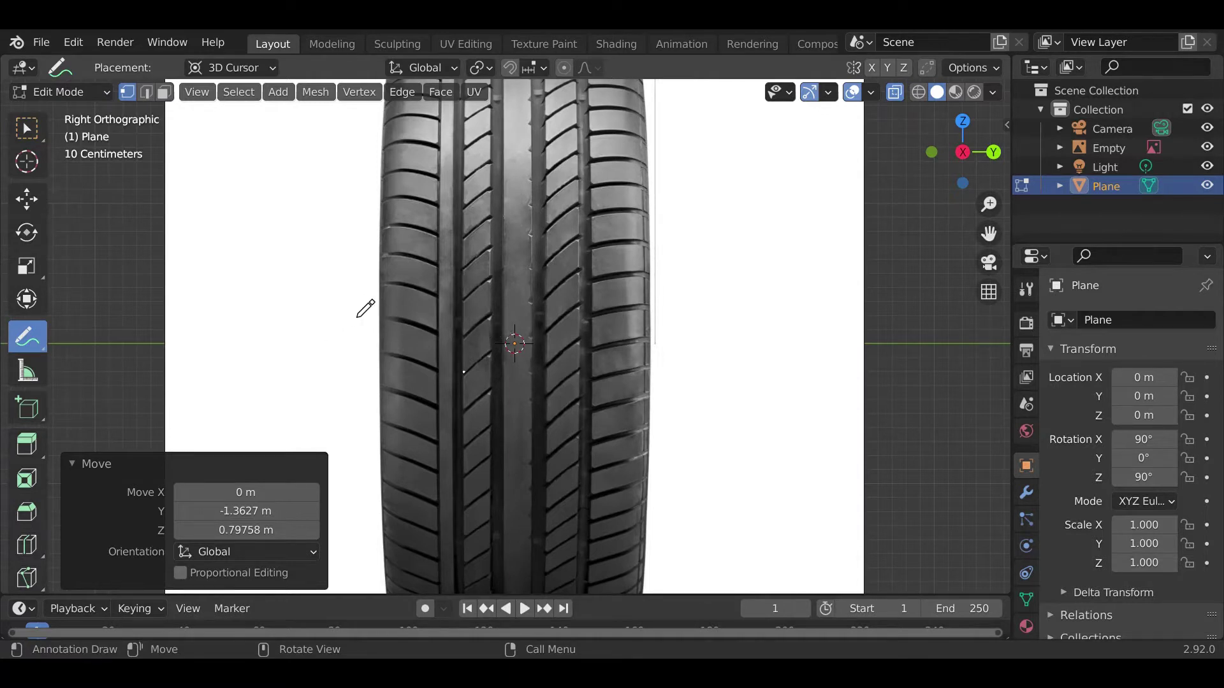
pyautogui.moveTo(356, 299)
pyautogui.mouseDown()
pyautogui.moveTo(691, 285)
pyautogui.moveTo(695, 341)
pyautogui.moveTo(382, 350)
pyautogui.moveTo(357, 328)
pyautogui.moveTo(355, 292)
pyautogui.mouseUp()
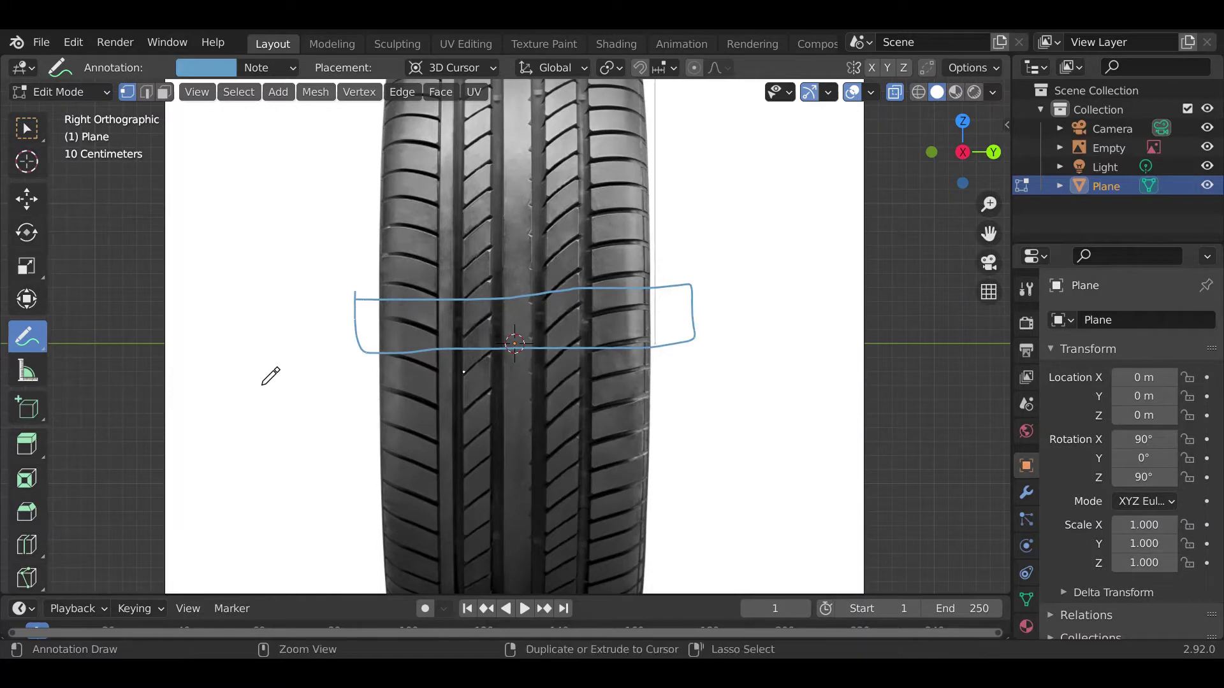
pyautogui.hotkey('ctrl', 'z')
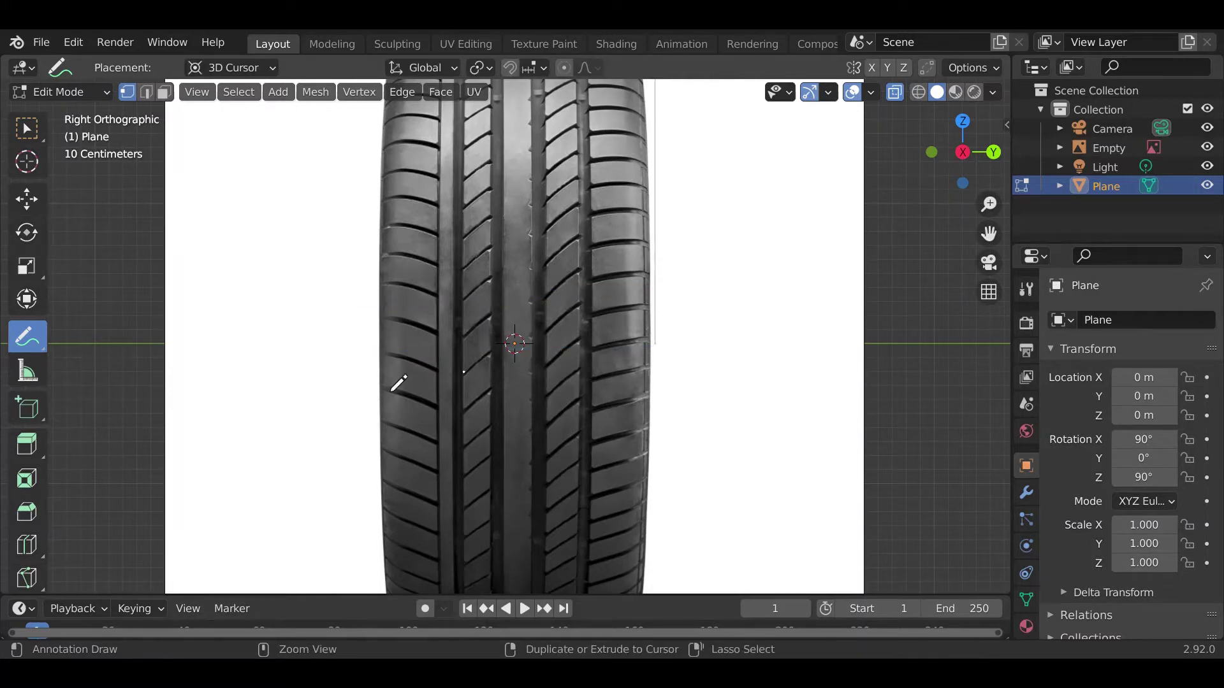
pyautogui.click(27, 131)
# - Duplicate the vertex about 0.04 m down along Z to the other side of the slanted groove's lower end
pyautogui.scroll(5, 564, 361)
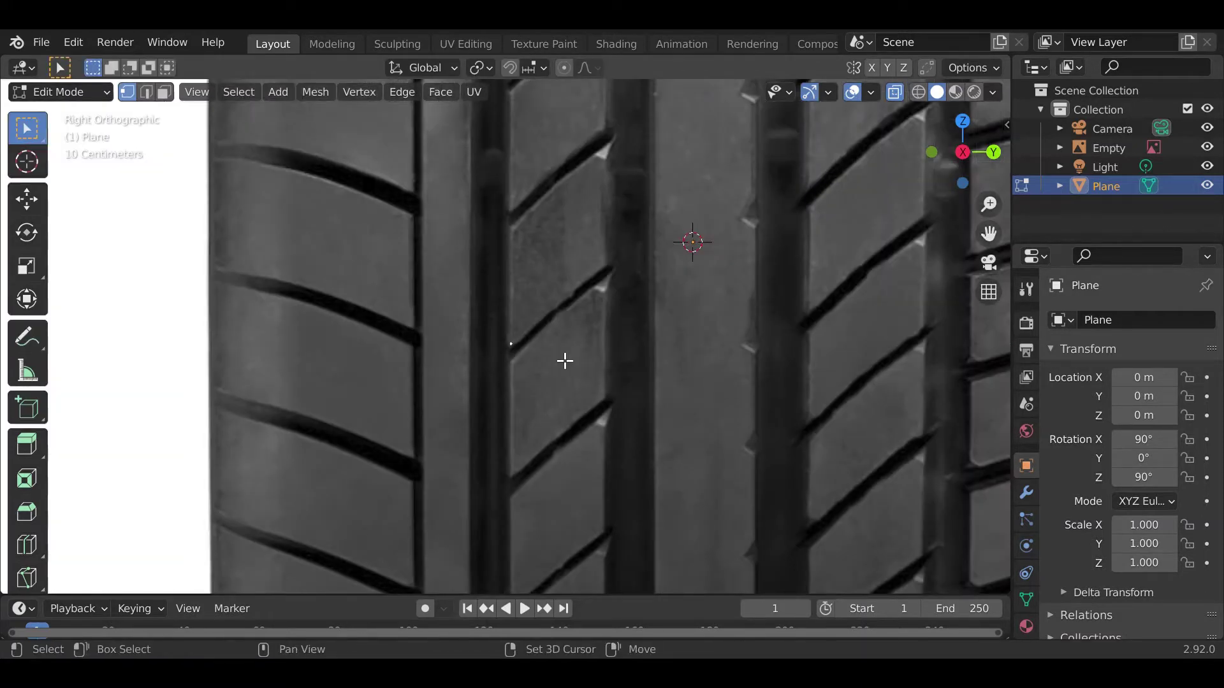
pyautogui.hotkey('shift', 'd')
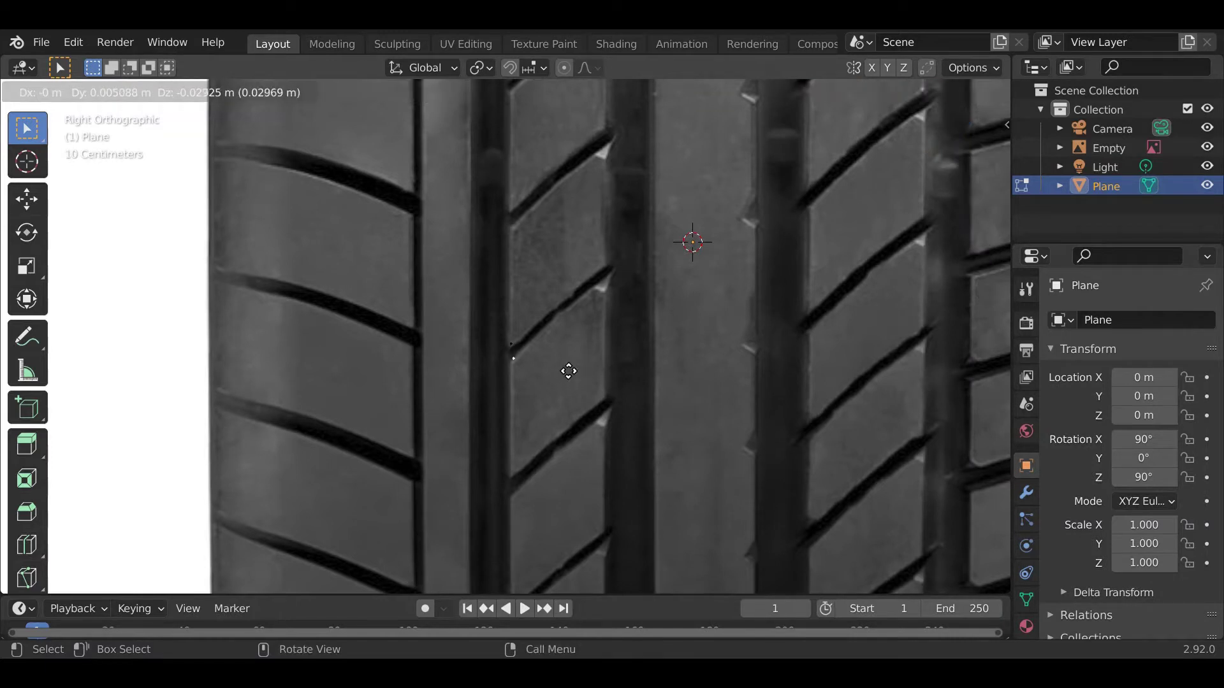
pyautogui.press('z')
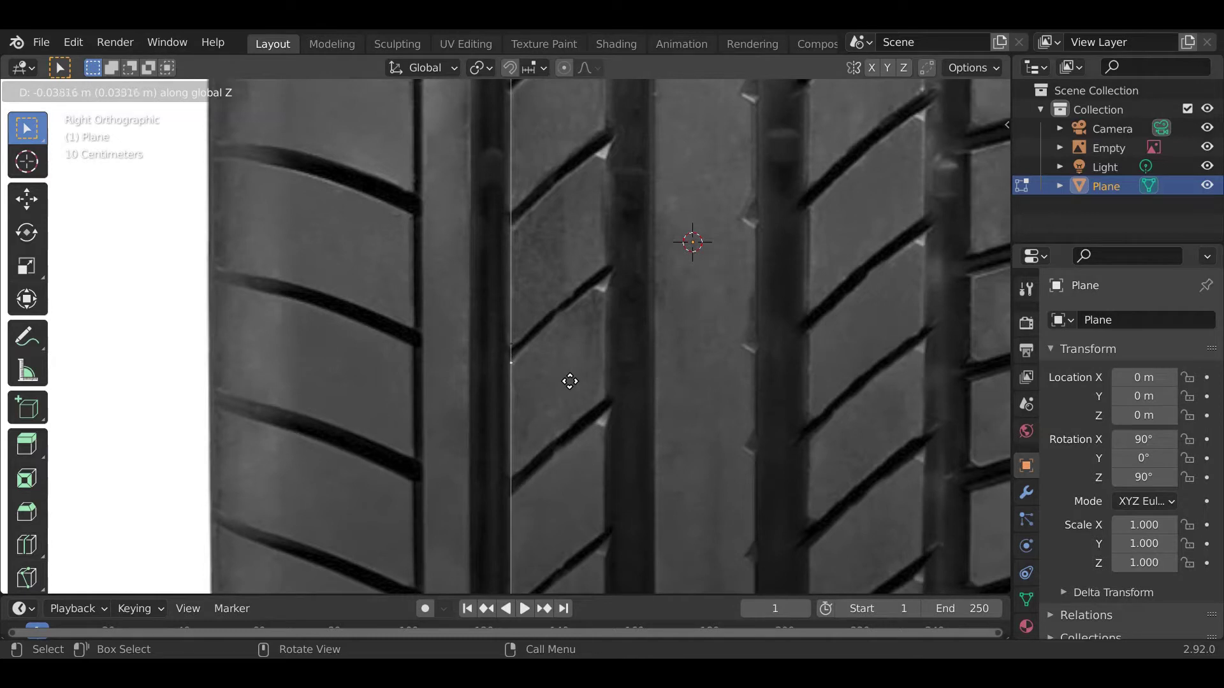
pyautogui.click(570, 381)
# - Move the upper of the two vertices about 0.0077 m down along Z to the groove's upper edge
pyautogui.scroll(2, 574, 374)
pyautogui.keyDown('shift'); pyautogui.moveTo(567, 373); pyautogui.dragTo(560, 331, button='middle'); pyautogui.keyUp('shift')
pyautogui.scroll(3, 582, 365)
pyautogui.click(552, 332)
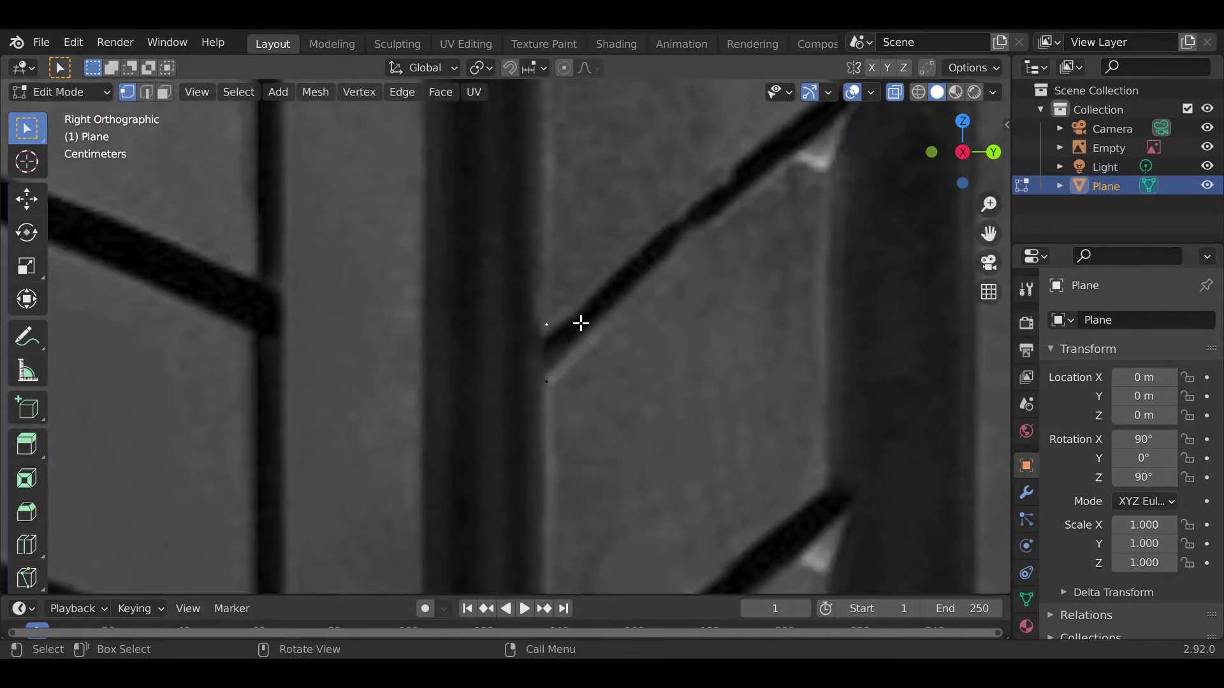
pyautogui.press('g')
pyautogui.press('z')
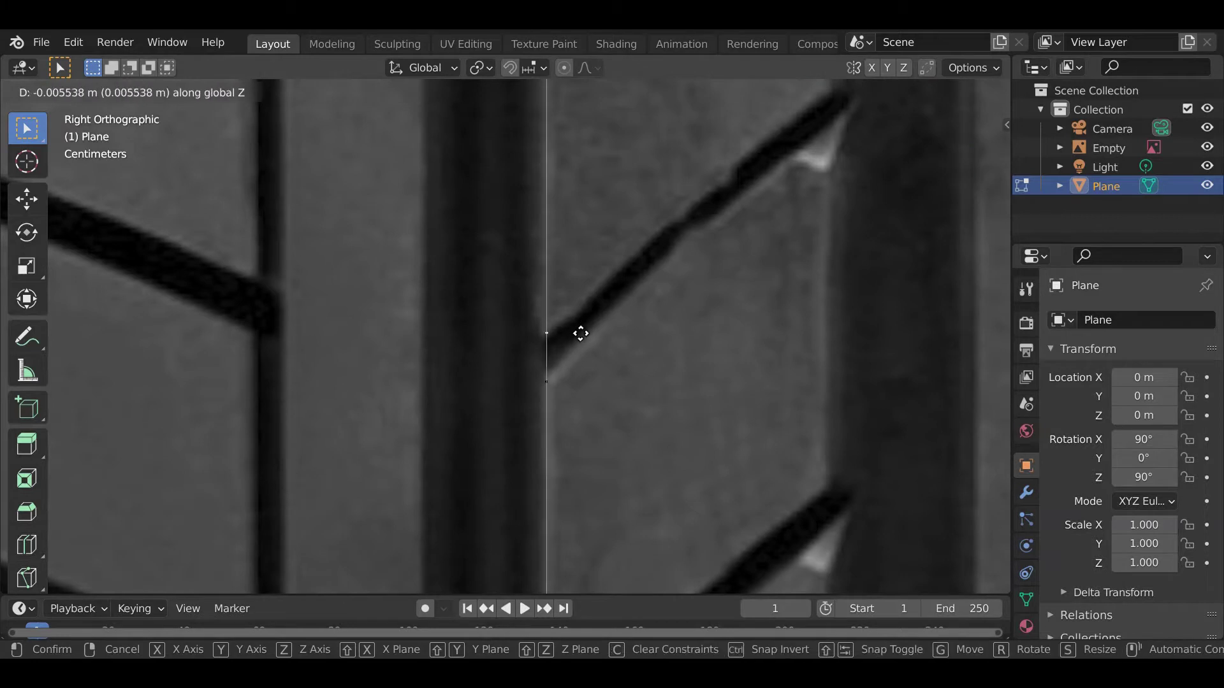
pyautogui.click(580, 334)
pyautogui.scroll(-3, 566, 377)
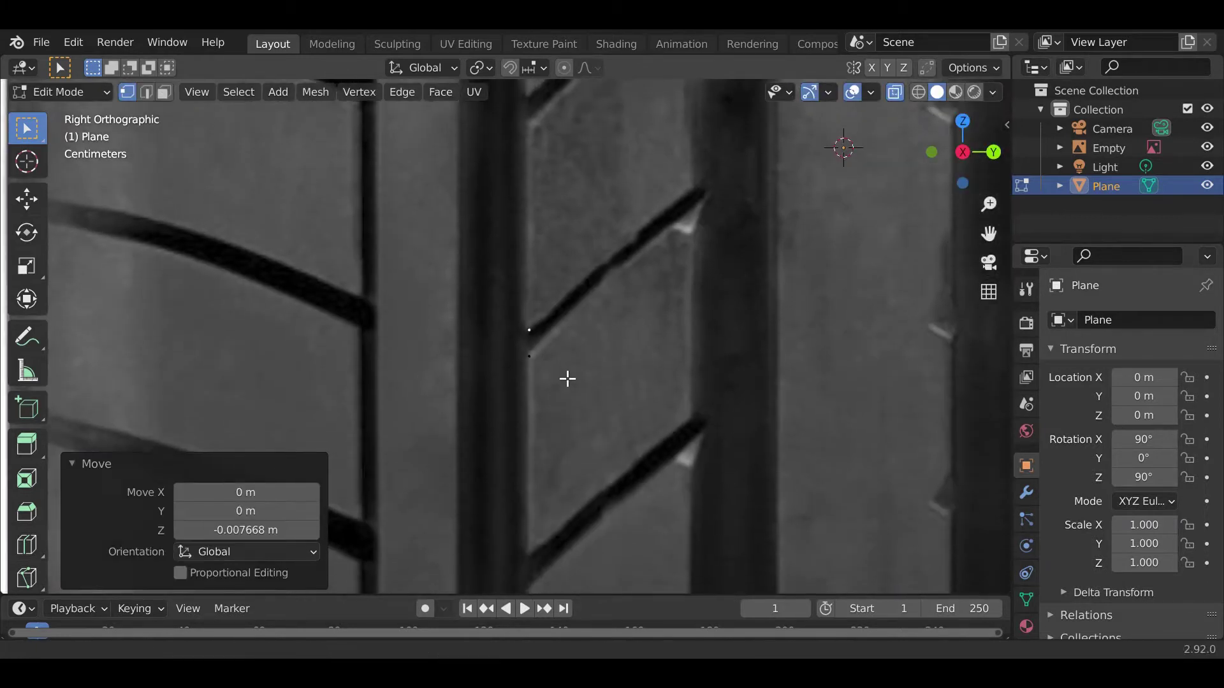
pyautogui.scroll(-4, 589, 369)
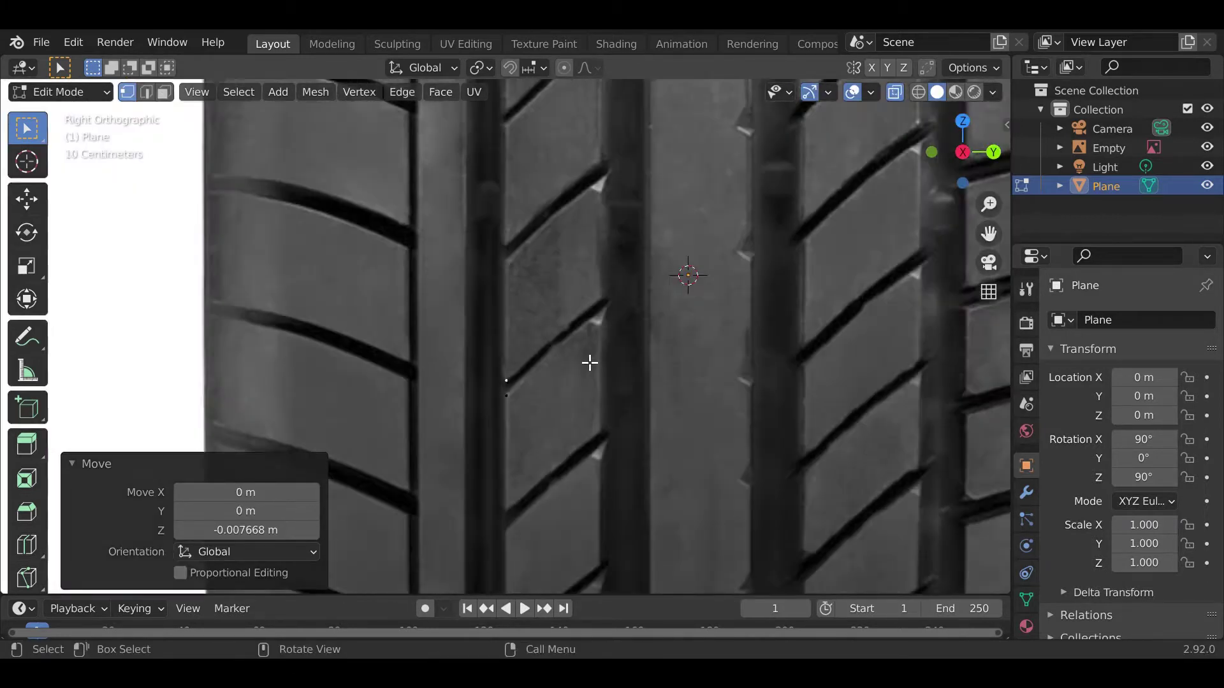
pyautogui.keyDown('shift'); pyautogui.moveTo(583, 325); pyautogui.dragTo(561, 339, button='middle'); pyautogui.keyUp('shift')
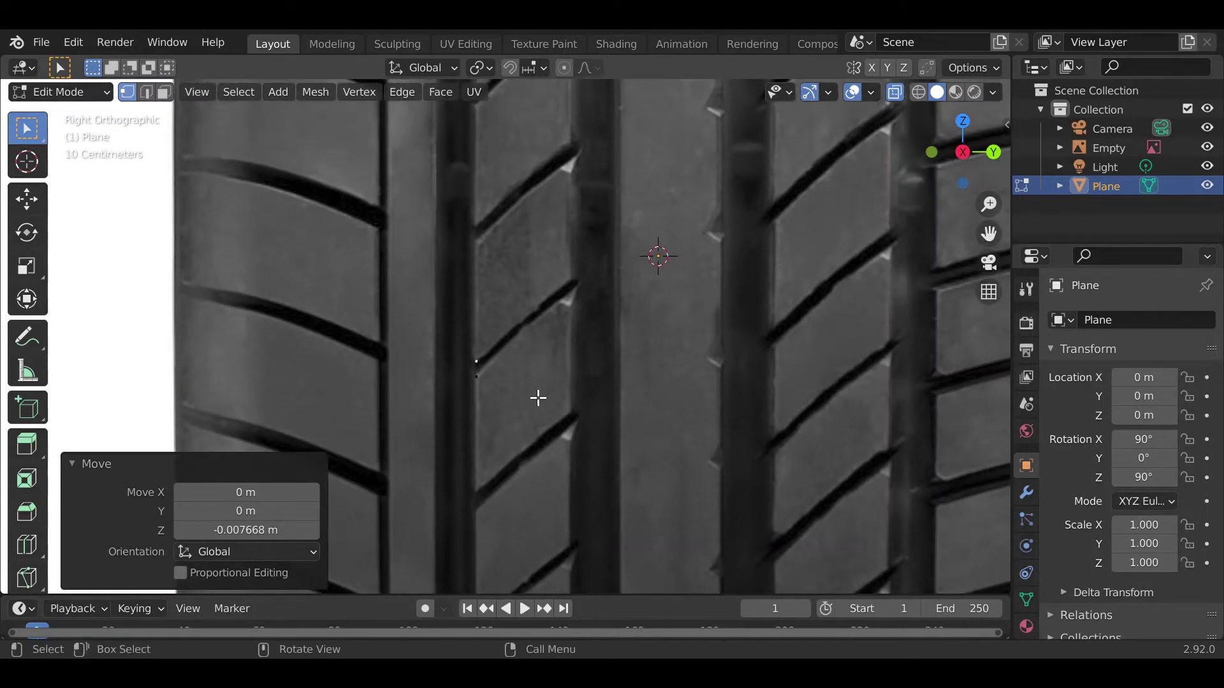
pyautogui.scroll(2, 535, 388)
pyautogui.keyDown('shift'); pyautogui.moveTo(505, 388); pyautogui.dragTo(541, 337, button='middle'); pyautogui.keyUp('shift')
pyautogui.scroll(3, 544, 412)
pyautogui.scroll(-1, 516, 354)
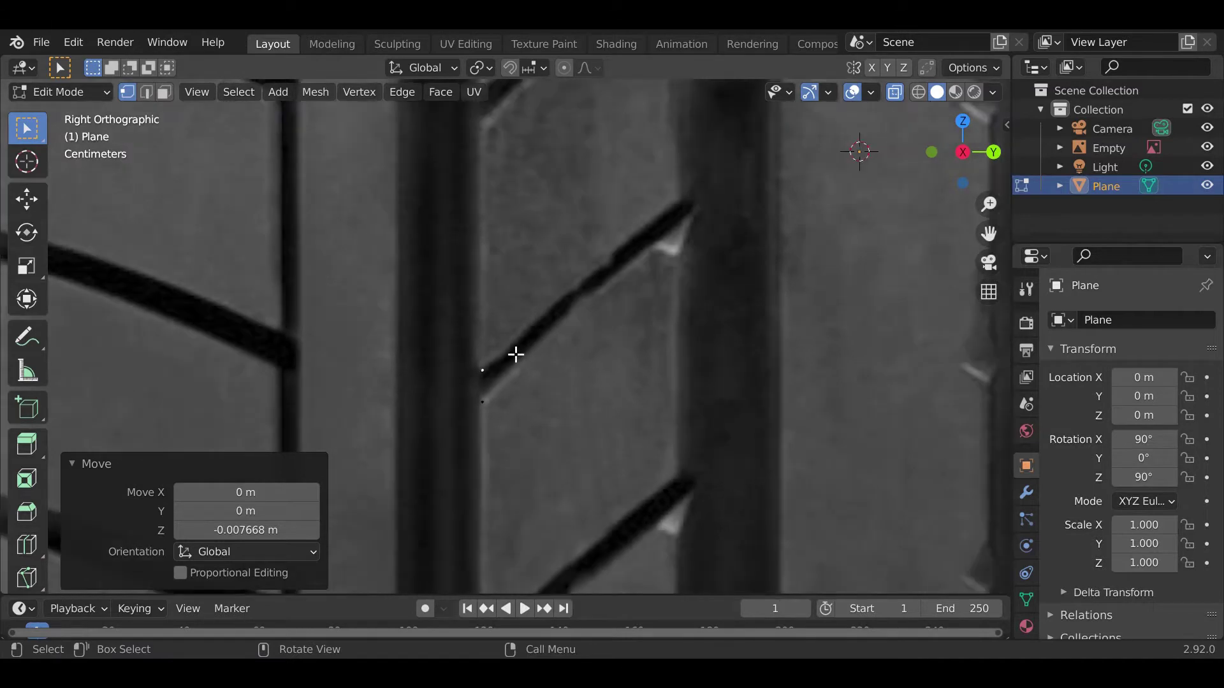
# - Select the two groove vertices and extrude them apart into two vertical edges with a scale of about 16.817
pyautogui.moveTo(454, 324); pyautogui.dragTo(538, 443)
pyautogui.scroll(-2, 579, 366)
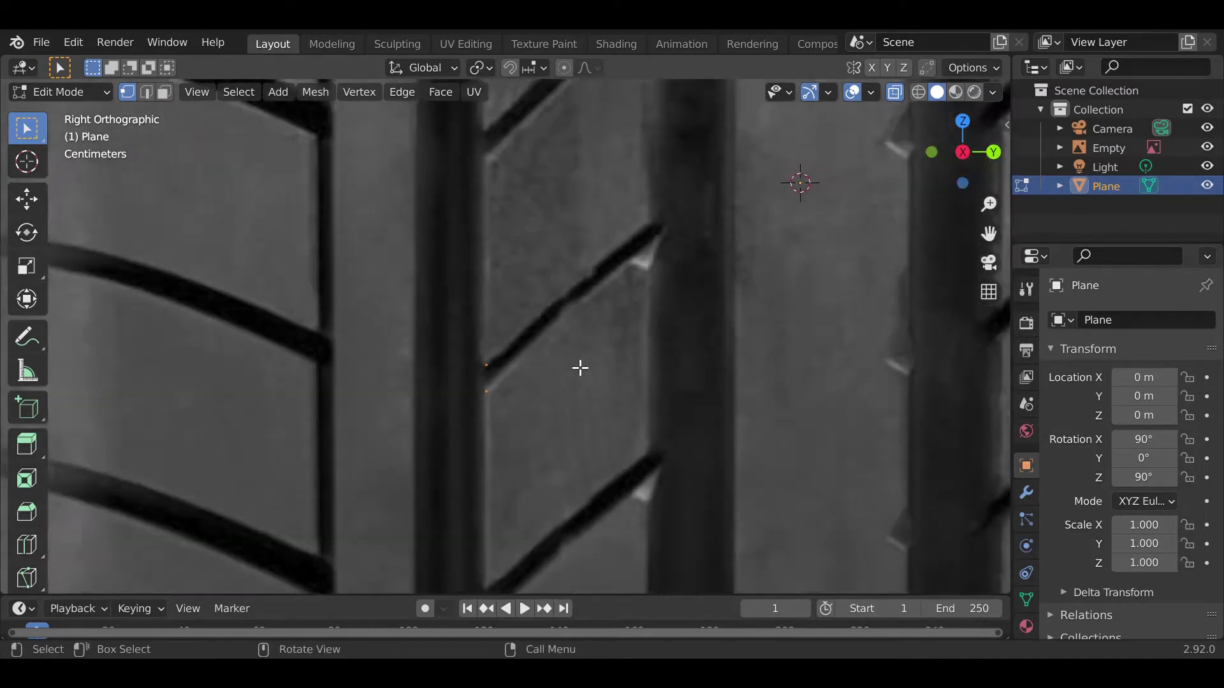
pyautogui.press('s')
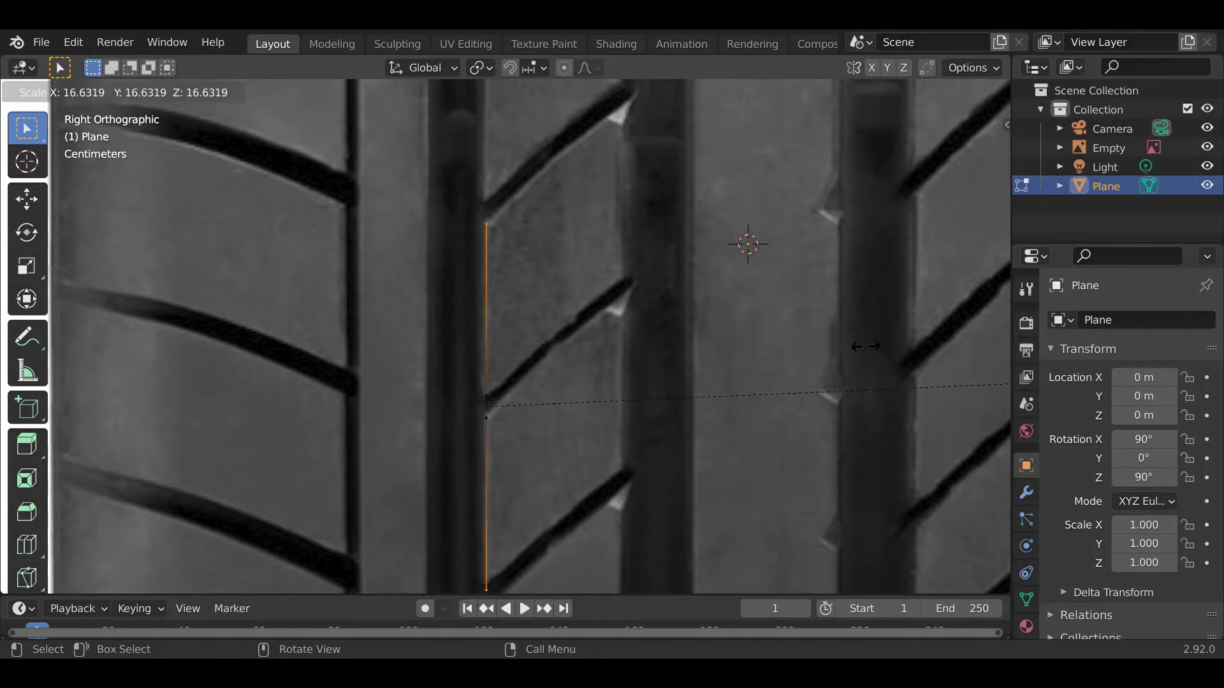
pyautogui.click(886, 350)
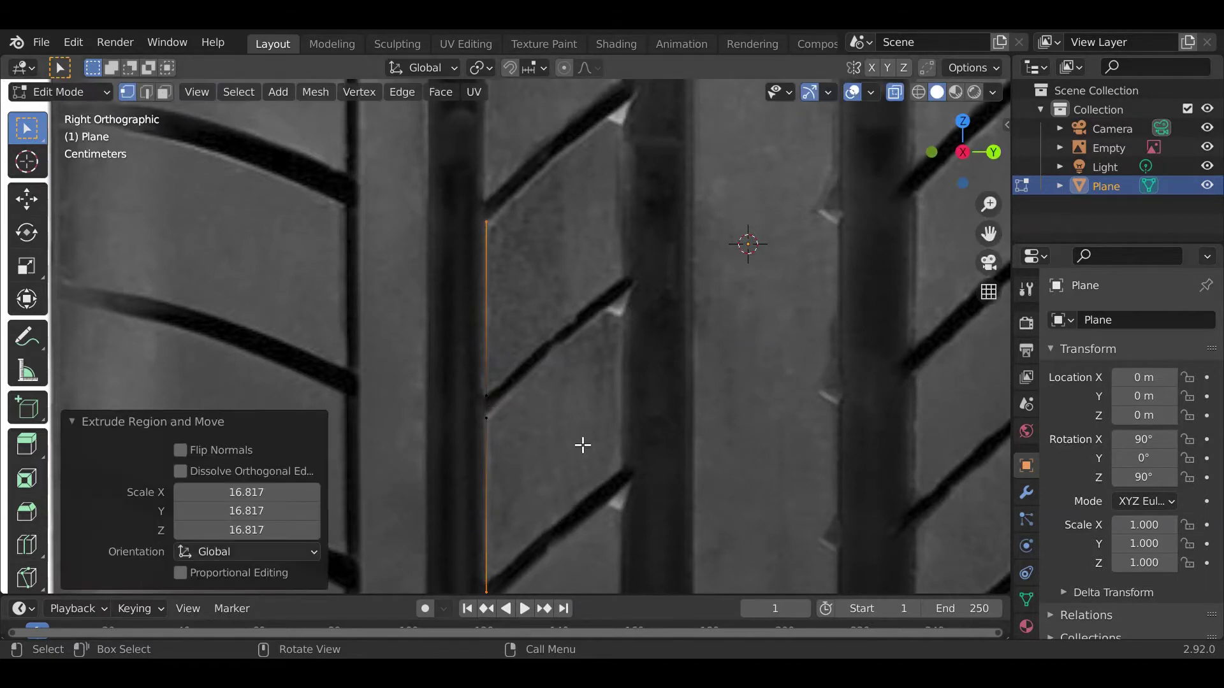
# - Move the lower vertical edge about 0.0066 m up along Z so its ends meet the slanted grooves
pyautogui.keyDown('shift'); pyautogui.moveTo(582, 443); pyautogui.dragTo(533, 399, button='middle'); pyautogui.keyUp('shift')
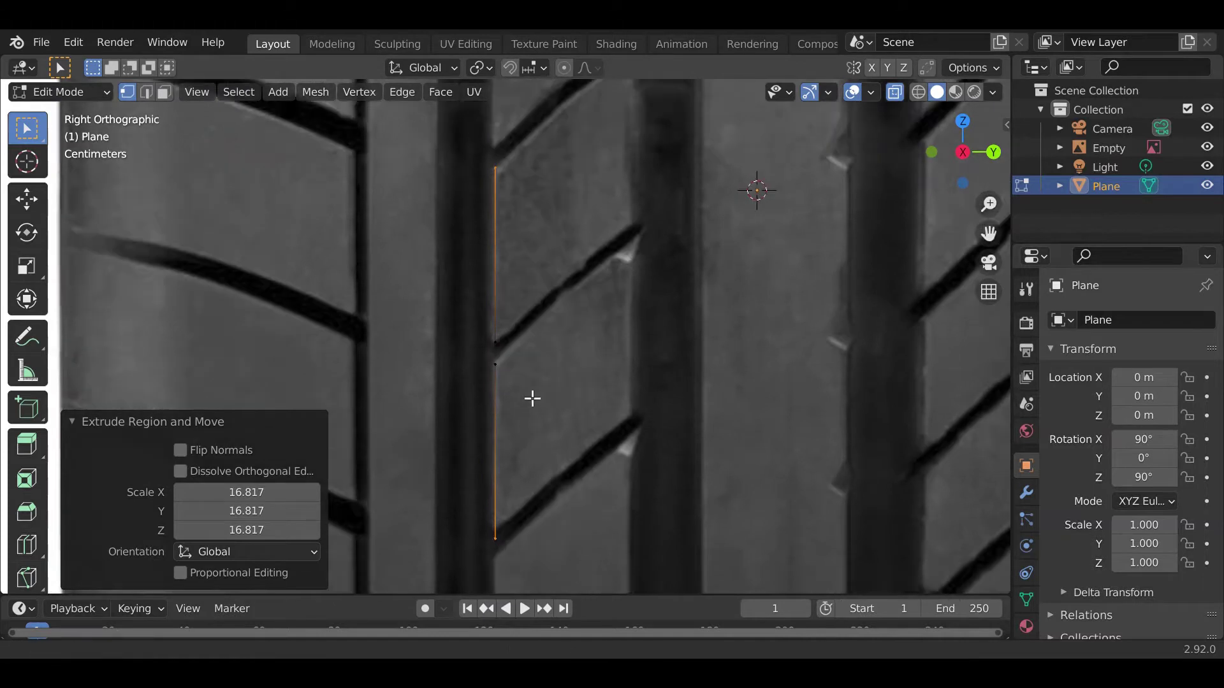
pyautogui.scroll(2, 541, 453)
pyautogui.keyDown('shift'); pyautogui.moveTo(522, 323); pyautogui.dragTo(489, 355, button='middle'); pyautogui.keyUp('shift')
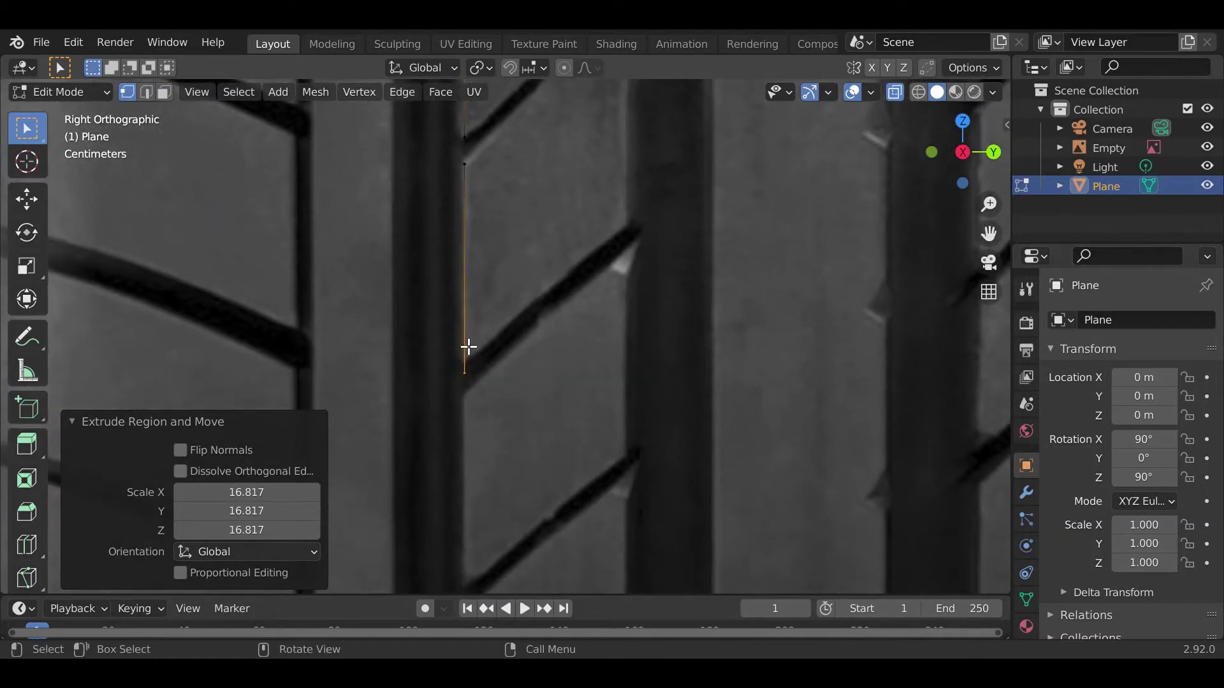
pyautogui.scroll(2, 514, 401)
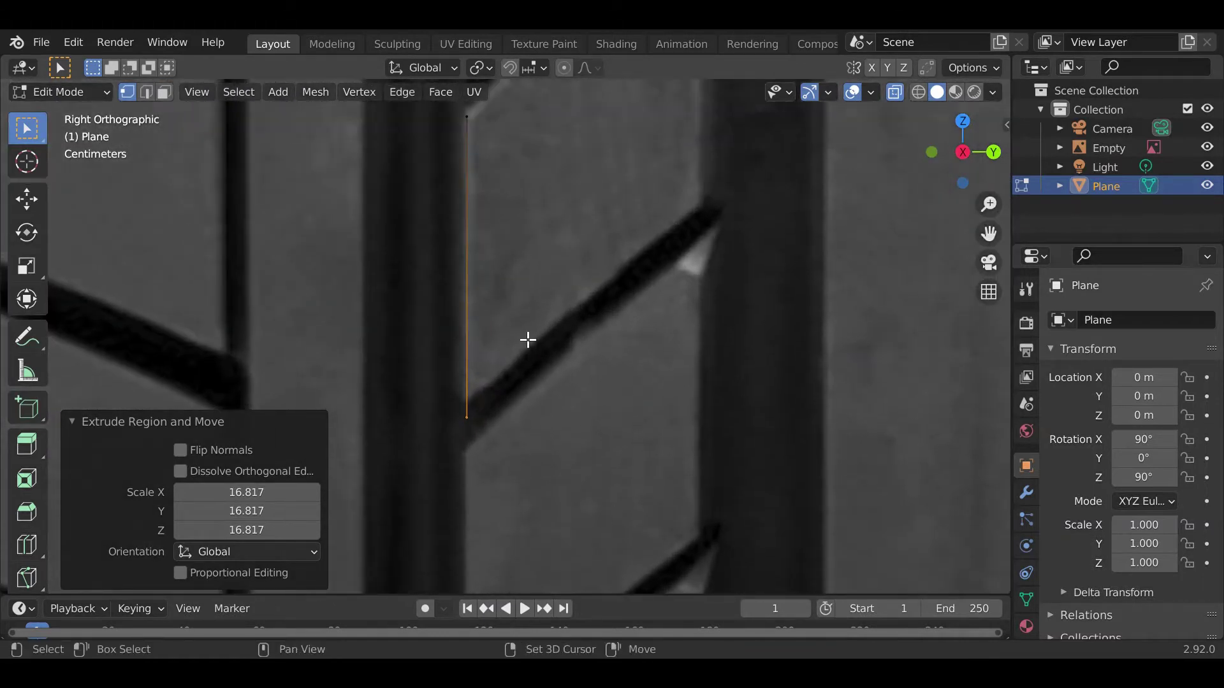
pyautogui.keyDown('shift'); pyautogui.moveTo(527, 339); pyautogui.dragTo(531, 426, button='middle'); pyautogui.keyUp('shift')
pyautogui.moveTo(451, 185); pyautogui.dragTo(588, 553)
pyautogui.keyDown('shift'); pyautogui.scroll(2, 580, 399); pyautogui.keyUp('shift')
pyautogui.press('g')
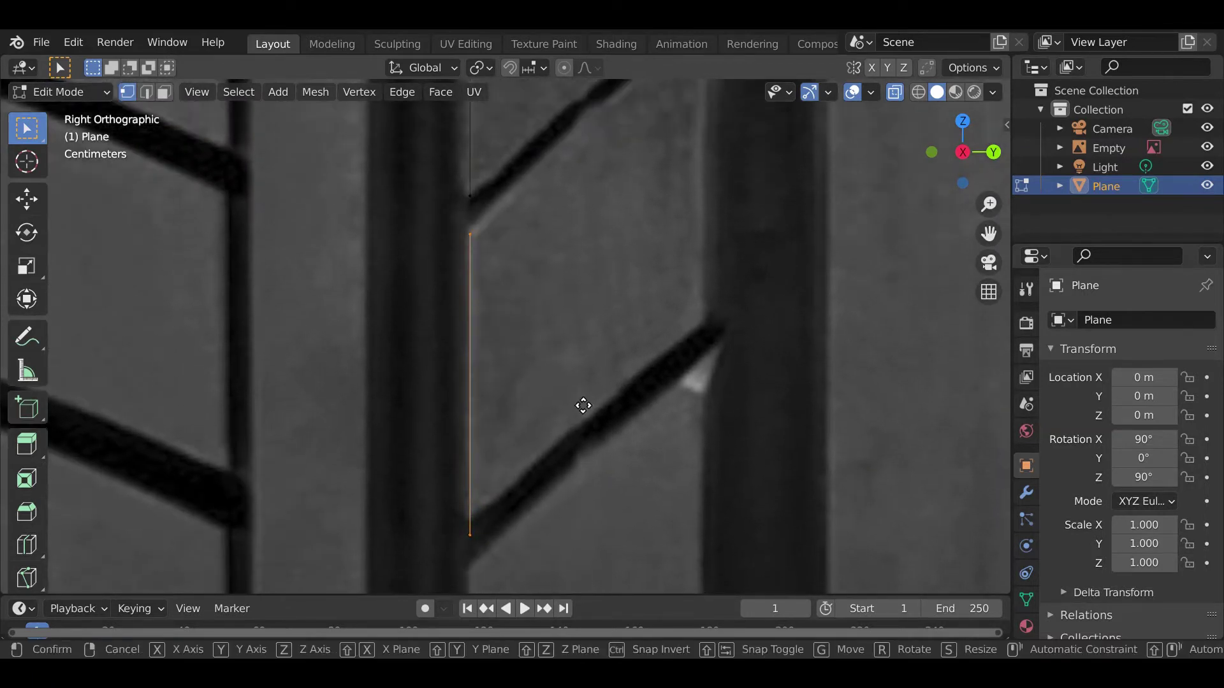
pyautogui.press('z')
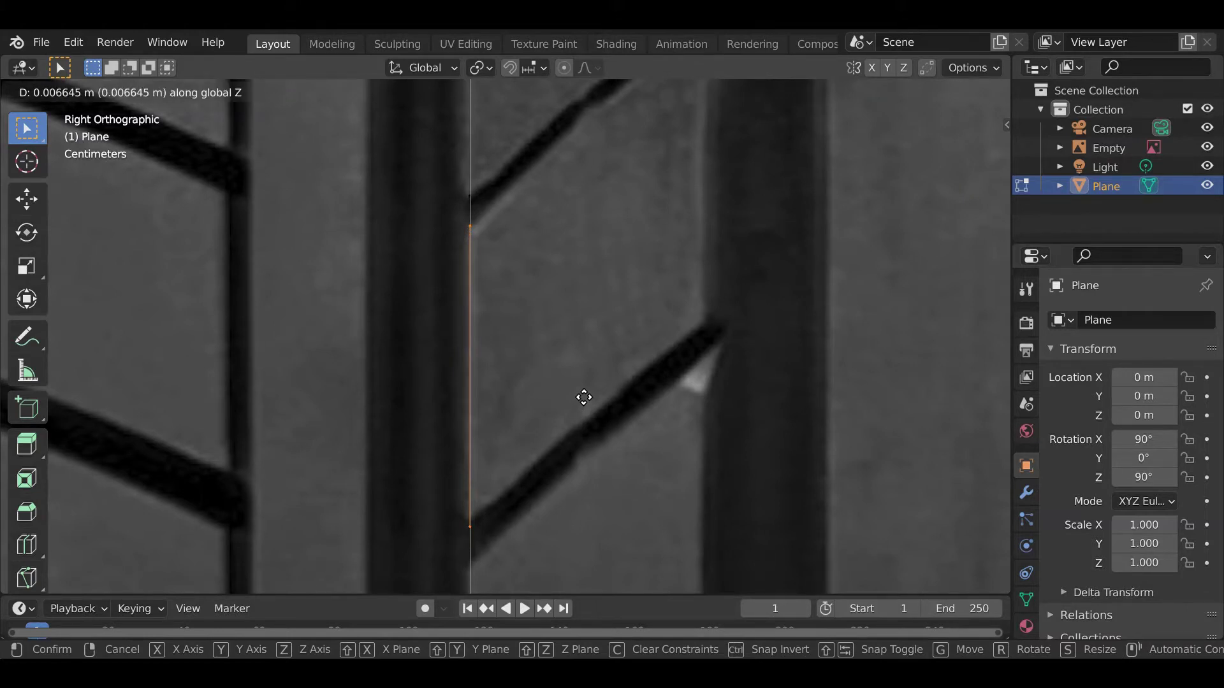
pyautogui.click(584, 397)
# - Duplicate both vertical edges about 0.086 m in Y and 0.076 m in Z, onto the middle of the slanted grooves
pyautogui.scroll(-6, 571, 500)
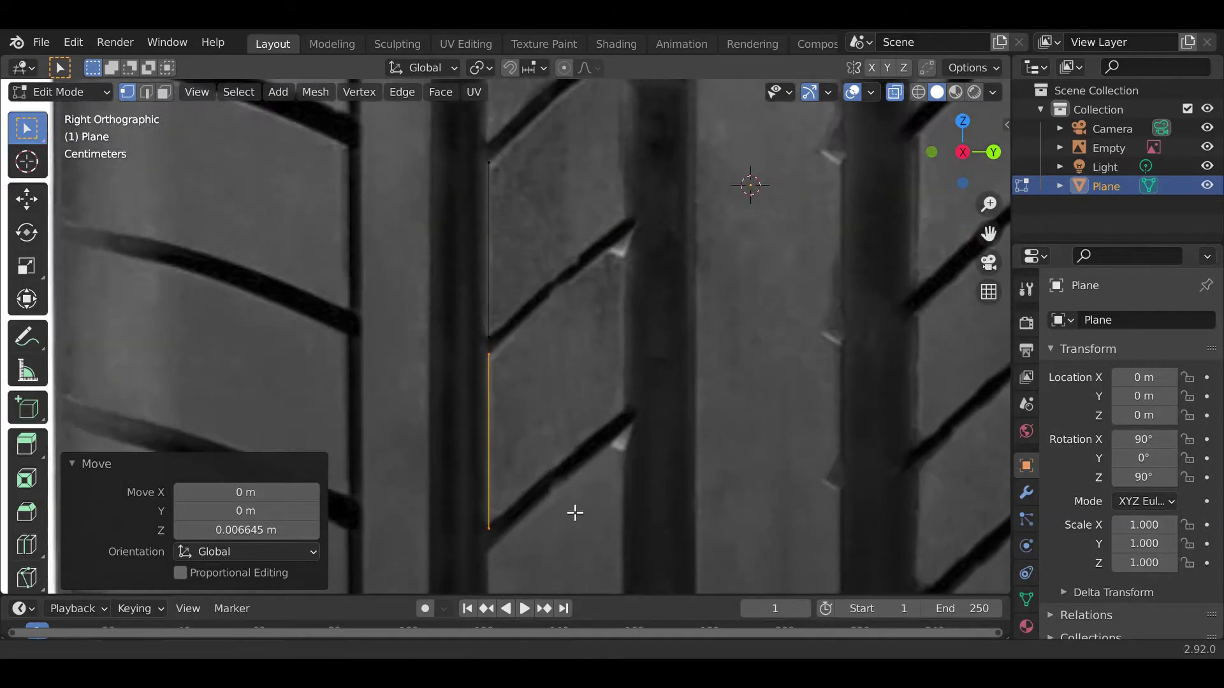
pyautogui.scroll(8, 534, 432)
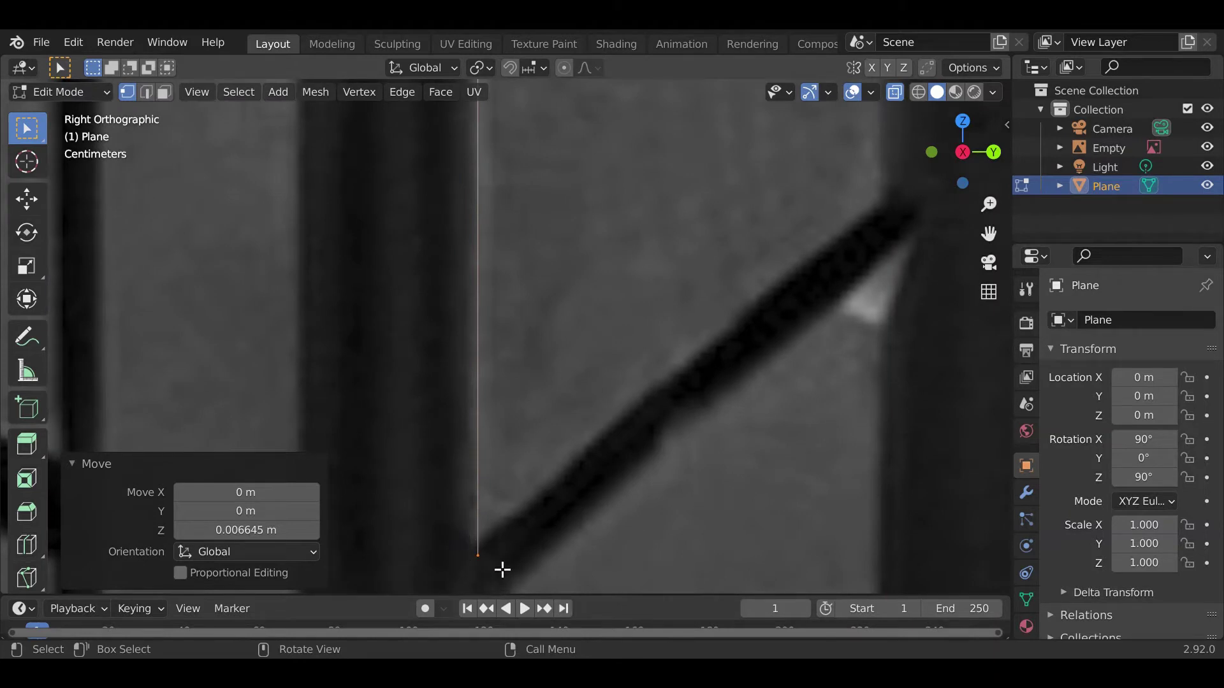
pyautogui.scroll(-2, 544, 549)
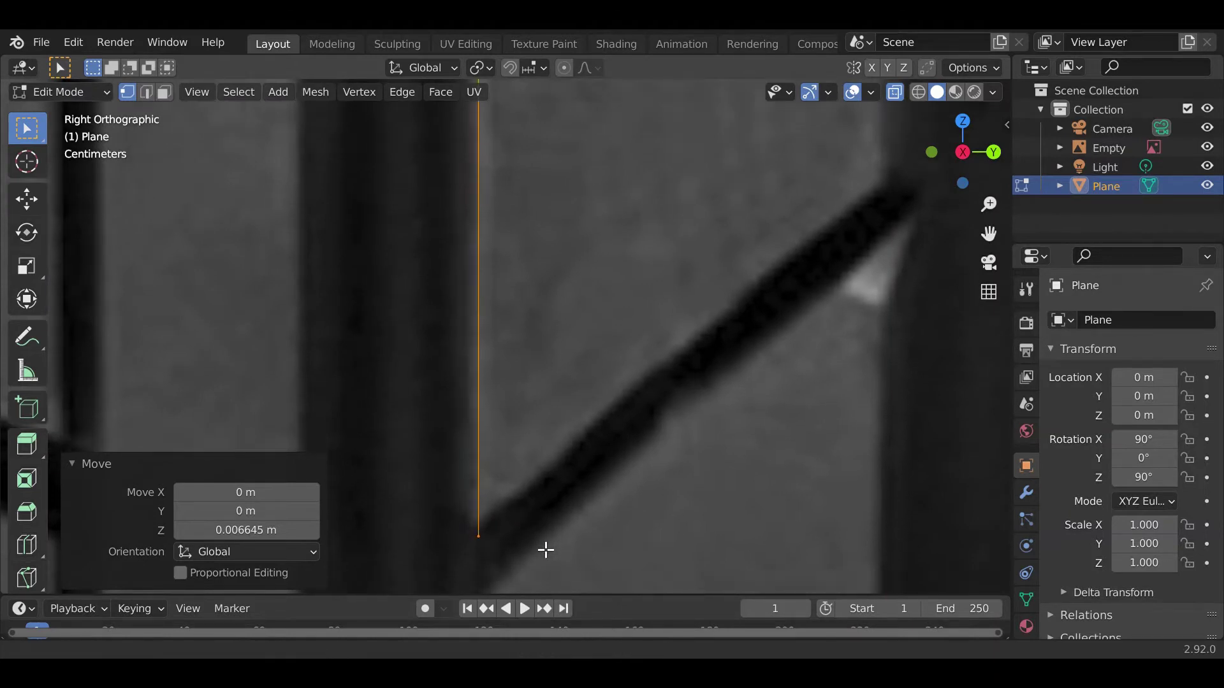
pyautogui.scroll(-5, 542, 345)
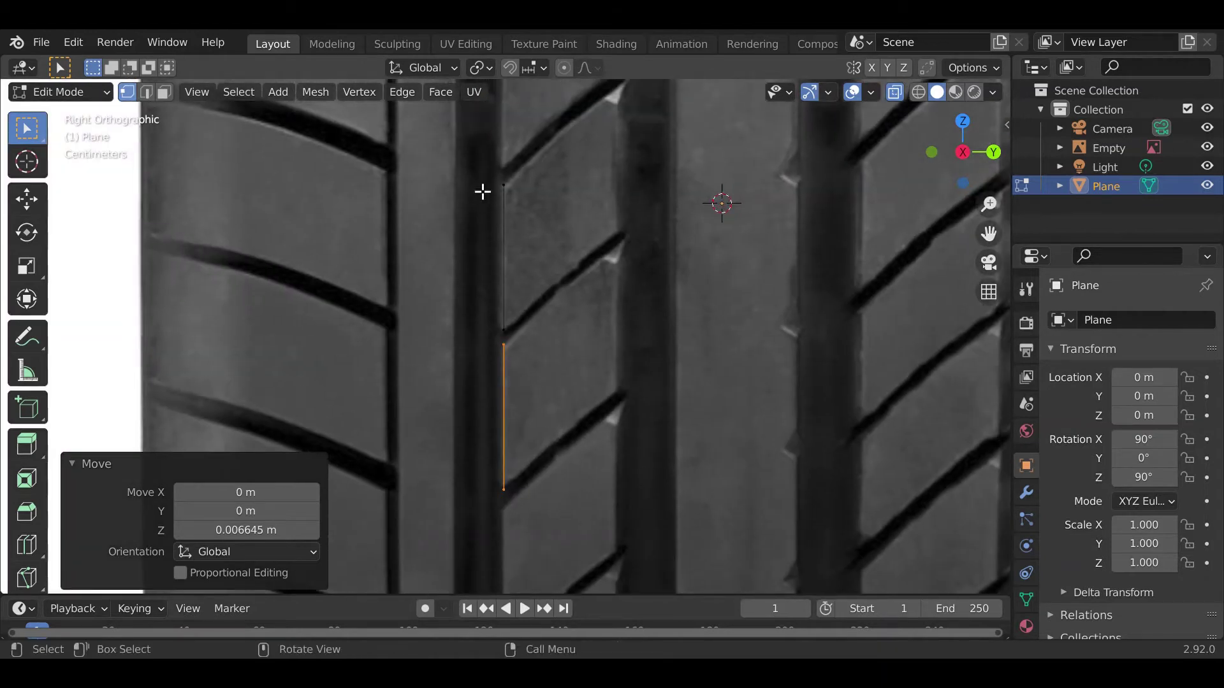
pyautogui.moveTo(466, 160); pyautogui.dragTo(614, 516)
pyautogui.keyDown('shift'); pyautogui.scroll(1, 567, 447); pyautogui.keyUp('shift')
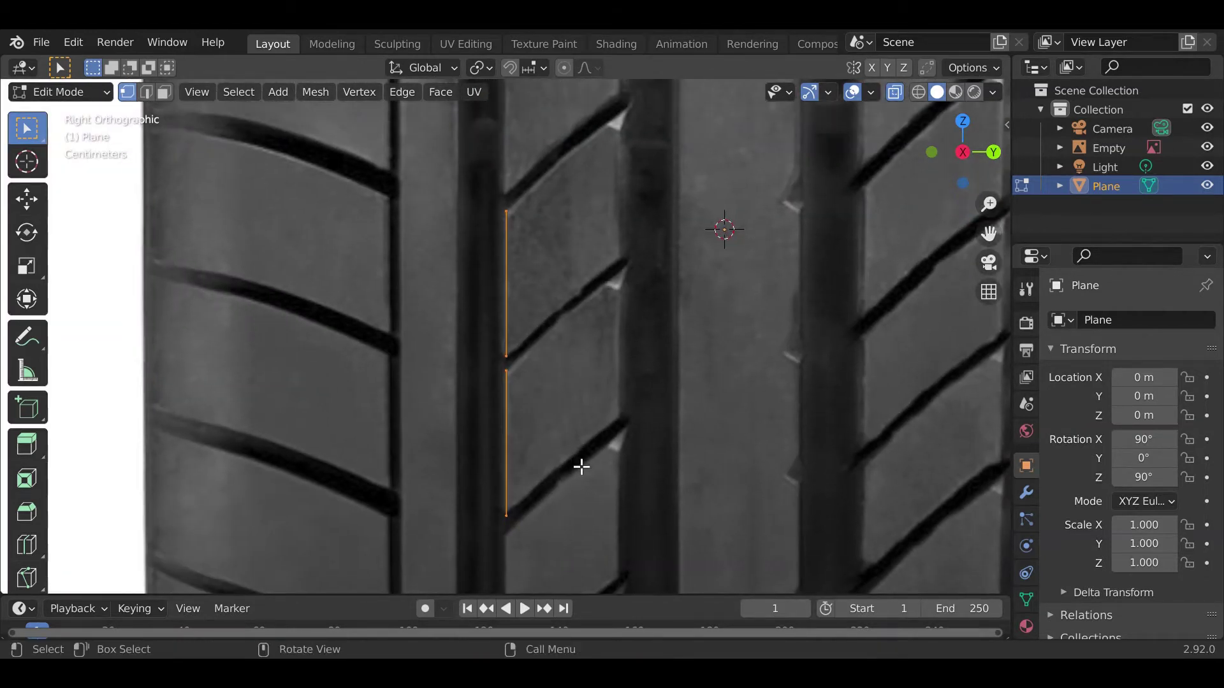
pyautogui.press('g')
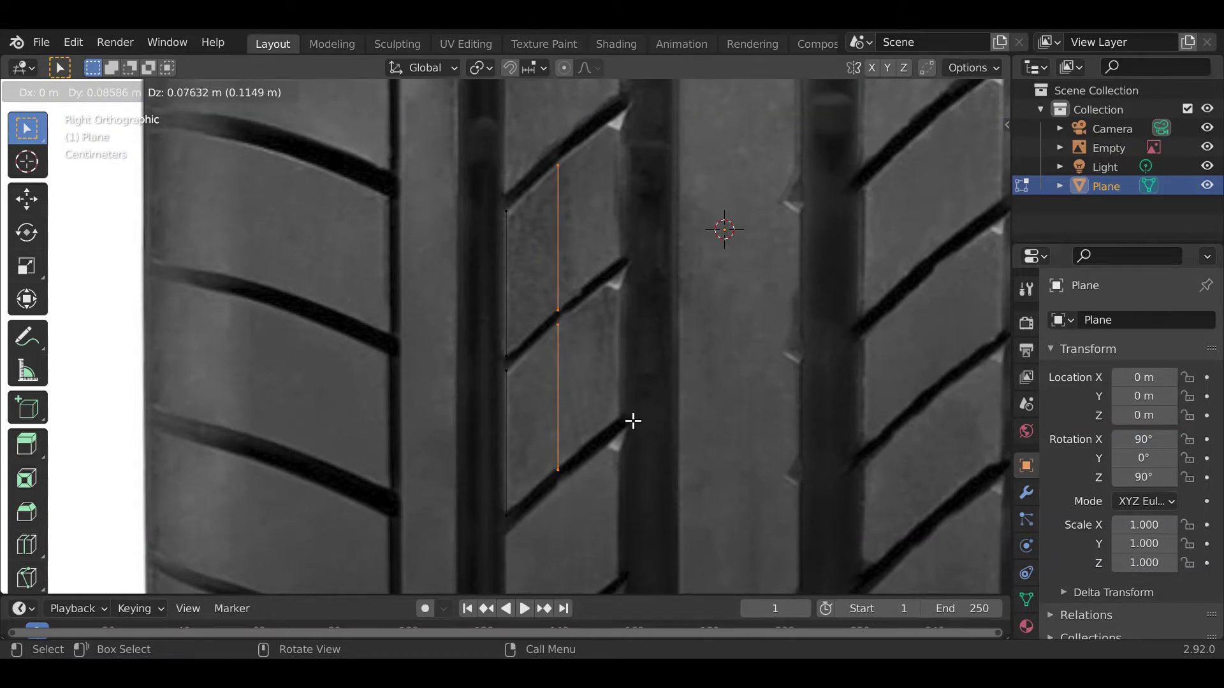
pyautogui.click(633, 420)
# - Duplicate the edge pair about 0.105 m in Y and 0.087 m in Z to the grooves' upper ends, and again across the wide vertical groove
pyautogui.hotkey('shift', 'd')
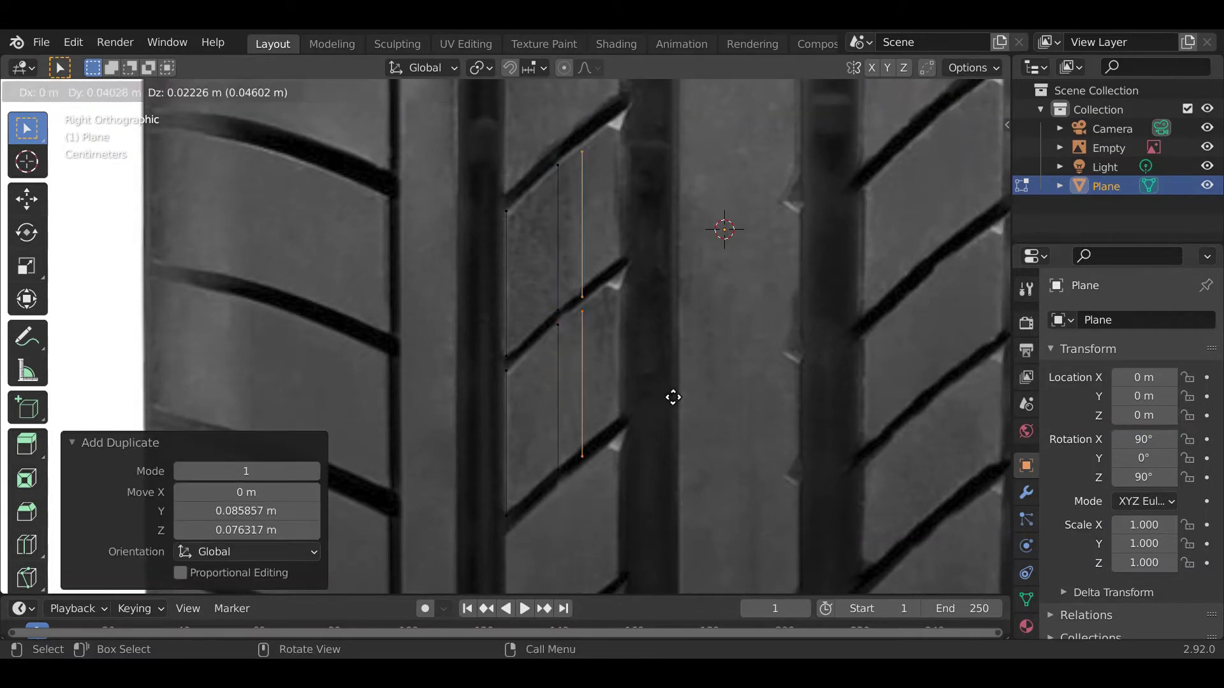
pyautogui.click(698, 372)
pyautogui.hotkey('shift', 'd')
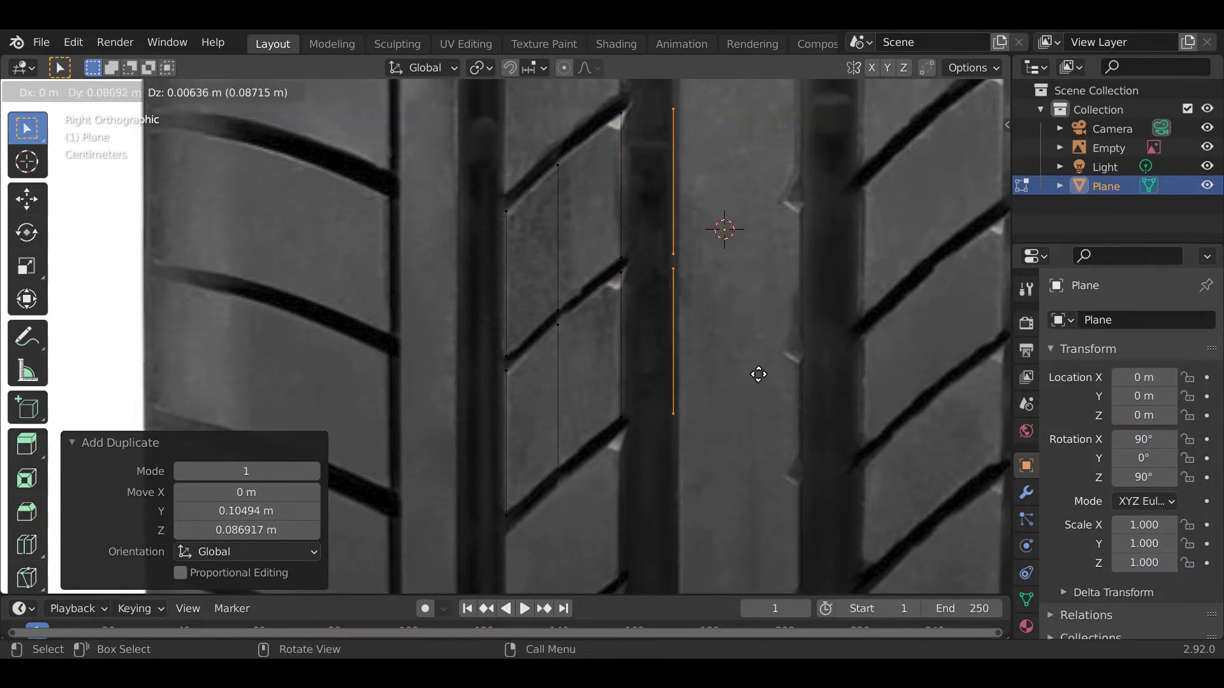
pyautogui.click(759, 374)
# - Duplicate the edge pair to the far side of the central rib, and again about 0.103 m in Y and 0.132 m in Z
pyautogui.hotkey('shift', 'd')
pyautogui.click(896, 373)
pyautogui.hotkey('shift', 'd')
pyautogui.click(958, 293)
# - Duplicate the edge pair about 0.112 m in Y and 0.101 m in Z to the slanted grooves' middle, and again to their upper ends
pyautogui.keyDown('shift'); pyautogui.moveTo(963, 246); pyautogui.dragTo(683, 396, button='middle'); pyautogui.keyUp('shift')
pyautogui.hotkey('shift', 'd')
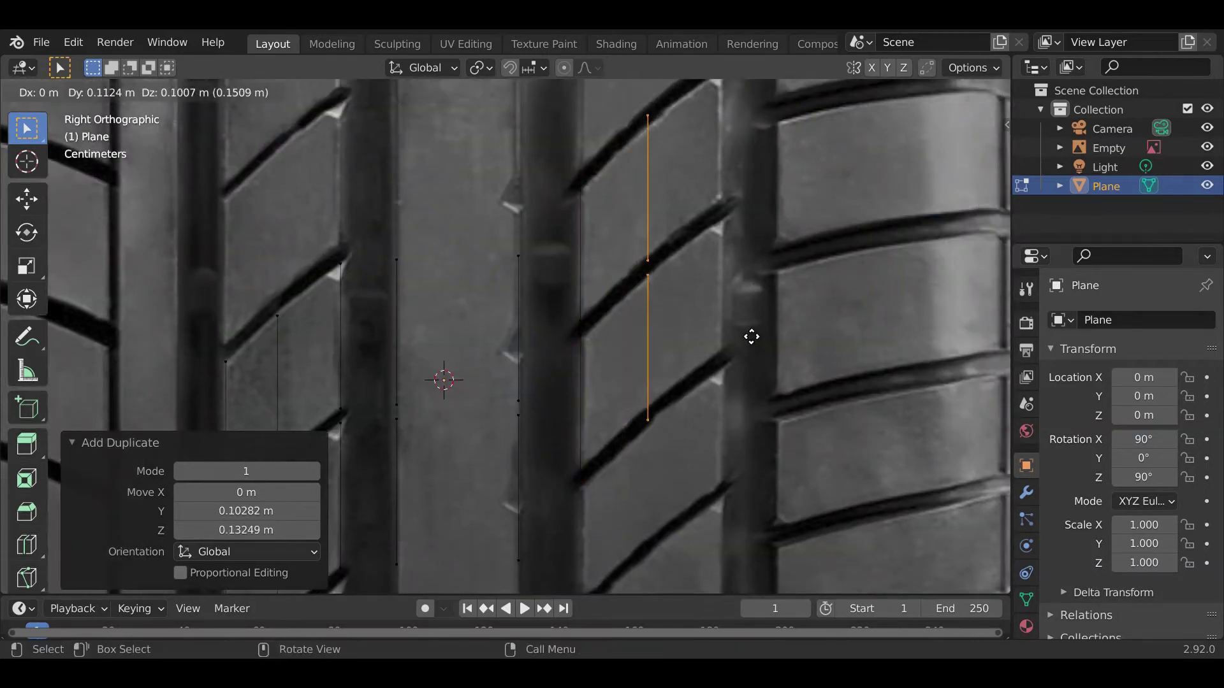
pyautogui.click(752, 336)
pyautogui.hotkey('shift', 'd')
pyautogui.click(823, 280)
# - Duplicate the edge pair four times across the +Y shoulder blocks, from their inner edge to the tyre's outer edge
pyautogui.hotkey('shift', 'd')
pyautogui.click(885, 343)
pyautogui.hotkey('shift', 'd')
pyautogui.click(985, 320)
pyautogui.keyDown('shift'); pyautogui.moveTo(846, 365); pyautogui.dragTo(671, 395, button='middle'); pyautogui.keyUp('shift')
pyautogui.hotkey('shift', 'd')
pyautogui.click(917, 353)
pyautogui.hotkey('shift', 'd')
pyautogui.click(943, 358)
# - Duplicate the original edge pair toward -Y across the wide groove, and again onto the sides of the thin vertical groove
pyautogui.scroll(-2, 829, 373)
pyautogui.keyDown('shift'); pyautogui.moveTo(370, 455); pyautogui.dragTo(639, 355, button='middle'); pyautogui.keyUp('shift')
pyautogui.moveTo(567, 206); pyautogui.dragTo(637, 522)
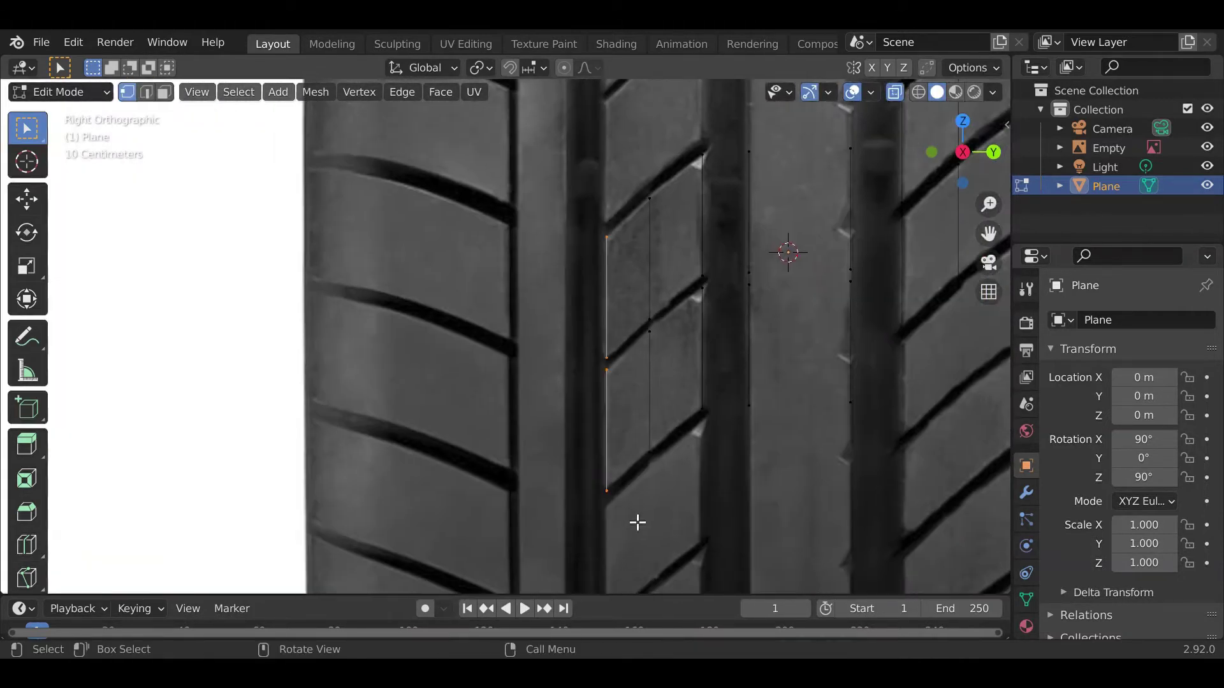
pyautogui.hotkey('shift', 'd')
pyautogui.click(602, 492)
pyautogui.hotkey('shift', 'd')
pyautogui.click(554, 482)
# - Duplicate the edge pair about -0.238 m in Y across the -Y shoulder blocks, and again about -0.158 m to the tyre's outer edge
pyautogui.hotkey('shift', 'd')
pyautogui.click(423, 429)
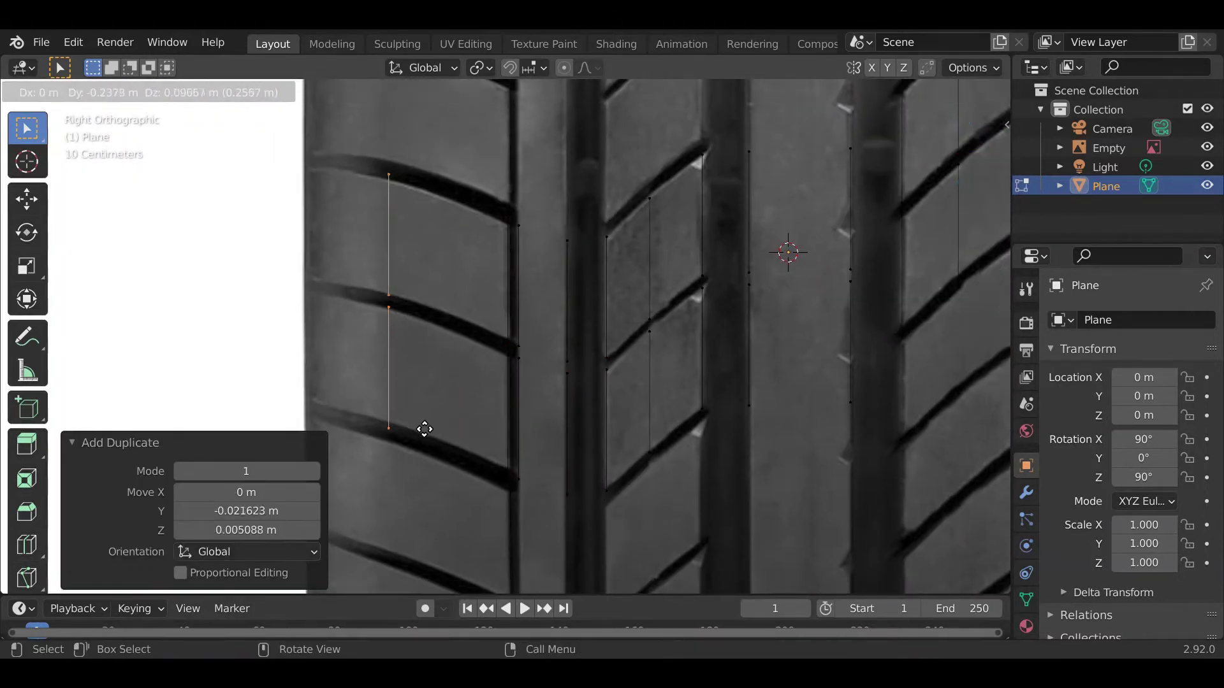
pyautogui.hotkey('shift', 'd')
pyautogui.click(344, 416)
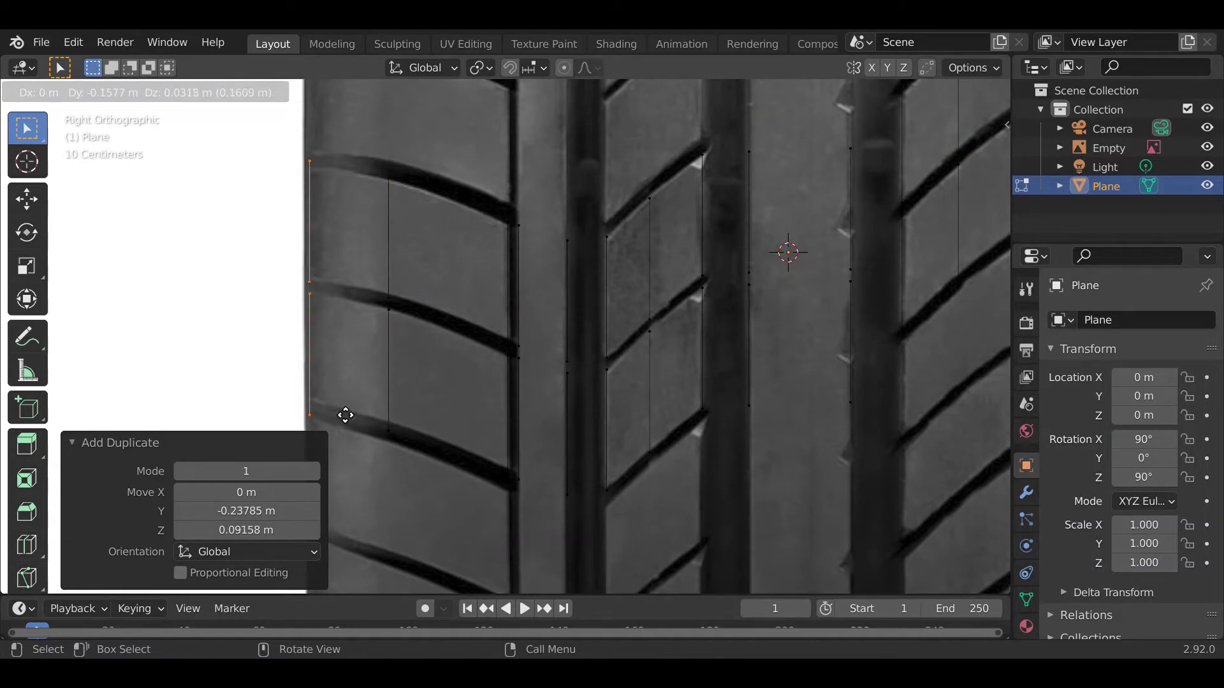
# - Hide the reference image Empty and view the vertical edges in perspective
pyautogui.scroll(-2, 743, 372)
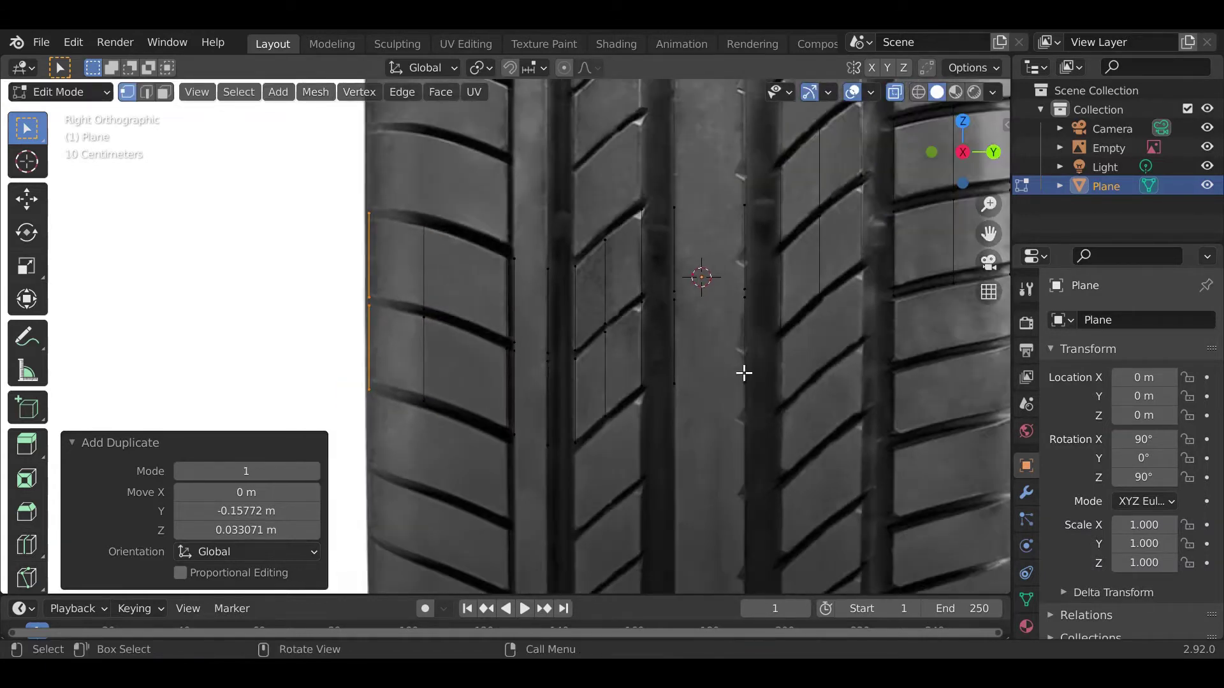
pyautogui.moveTo(743, 372); pyautogui.dragTo(778, 396, button='middle')
pyautogui.scroll(-2, 780, 383)
pyautogui.keyDown('shift'); pyautogui.moveTo(848, 312); pyautogui.dragTo(751, 385, button='middle'); pyautogui.keyUp('shift')
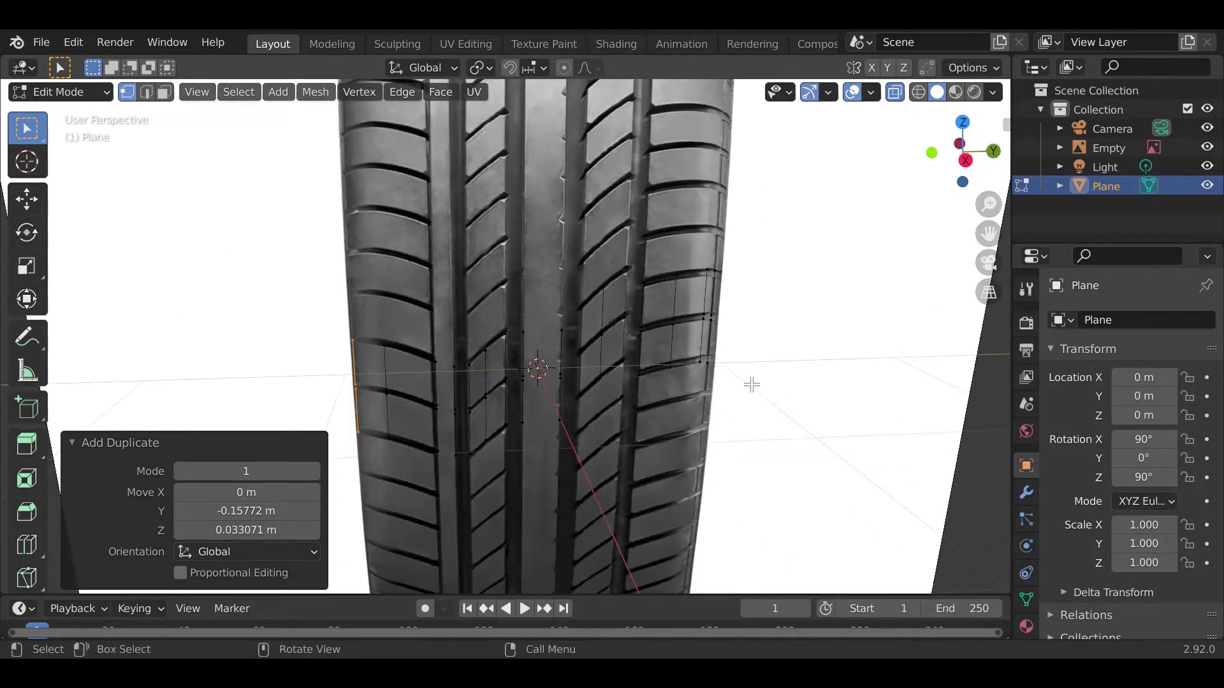
pyautogui.click(1207, 148)
pyautogui.moveTo(655, 391); pyautogui.dragTo(541, 456, button='middle')
pyautogui.scroll(1, 541, 456)
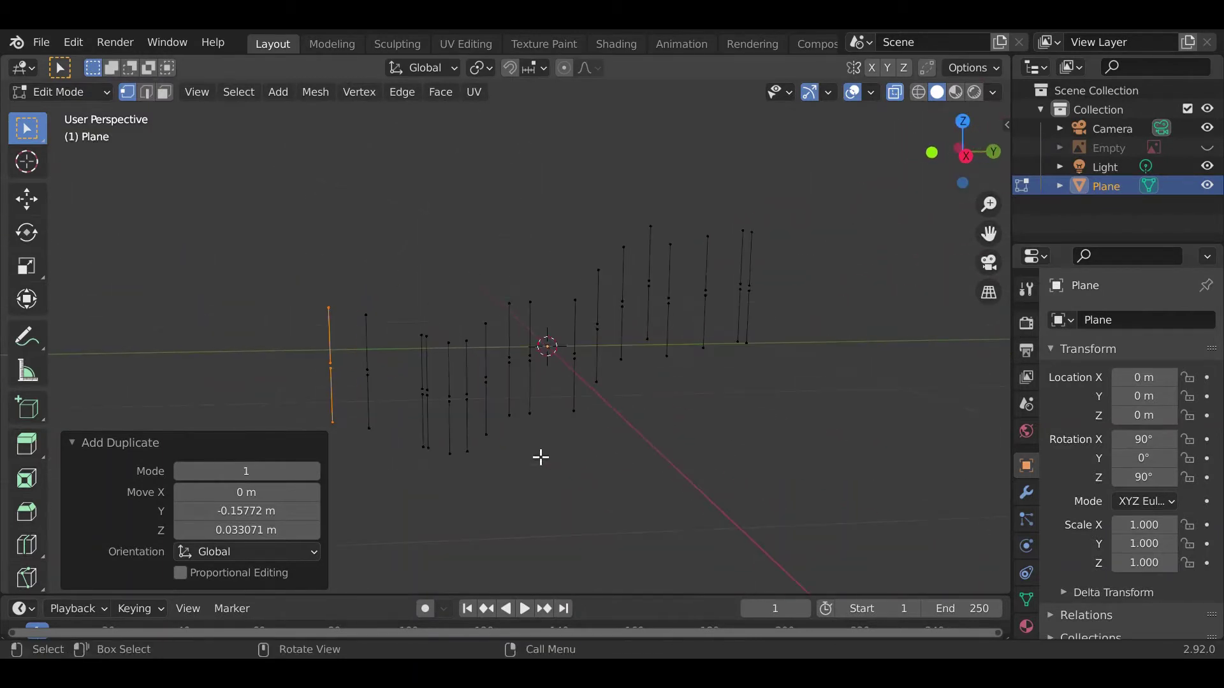
# - Select the four upper edges at the -Y end in edge mode, open the Preferences, and join the edges with LoopTools Loft
pyautogui.press('2')
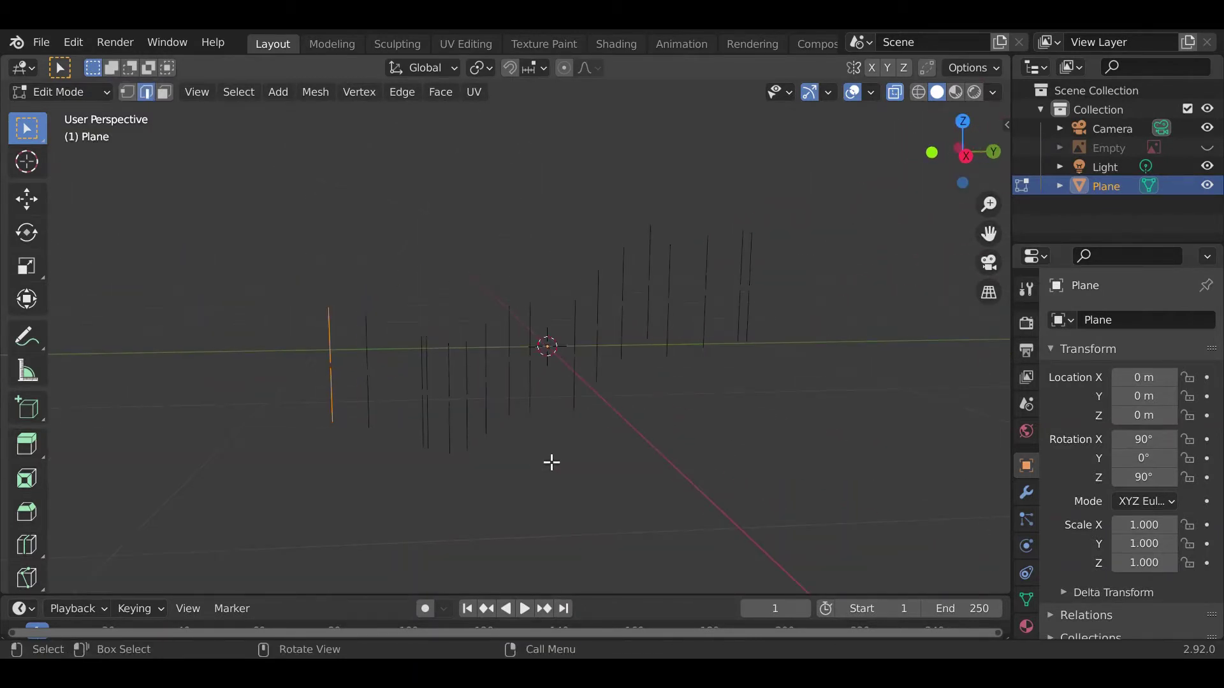
pyautogui.moveTo(565, 497); pyautogui.dragTo(415, 399, button='middle')
pyautogui.click(425, 387)
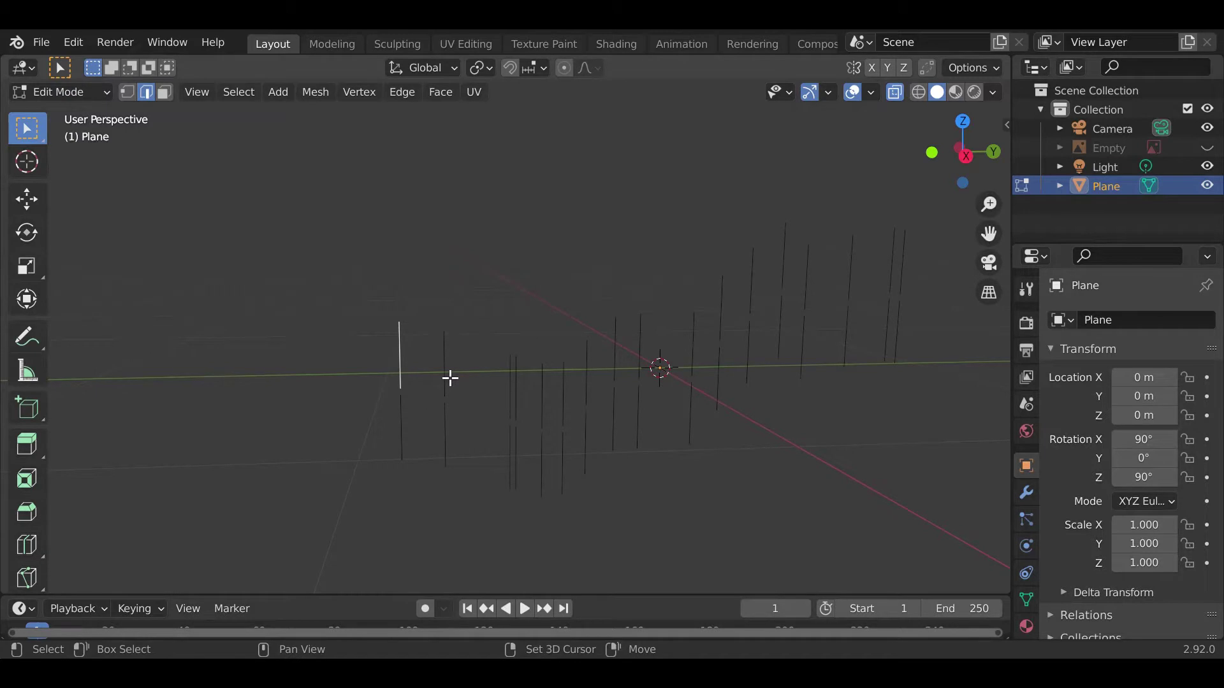
pyautogui.keyDown('shift'); pyautogui.click(450, 378); pyautogui.keyUp('shift')
pyautogui.keyDown('shift'); pyautogui.click(517, 400); pyautogui.keyUp('shift')
pyautogui.keyDown('shift'); pyautogui.click(528, 404); pyautogui.keyUp('shift')
pyautogui.rightClick(519, 412)
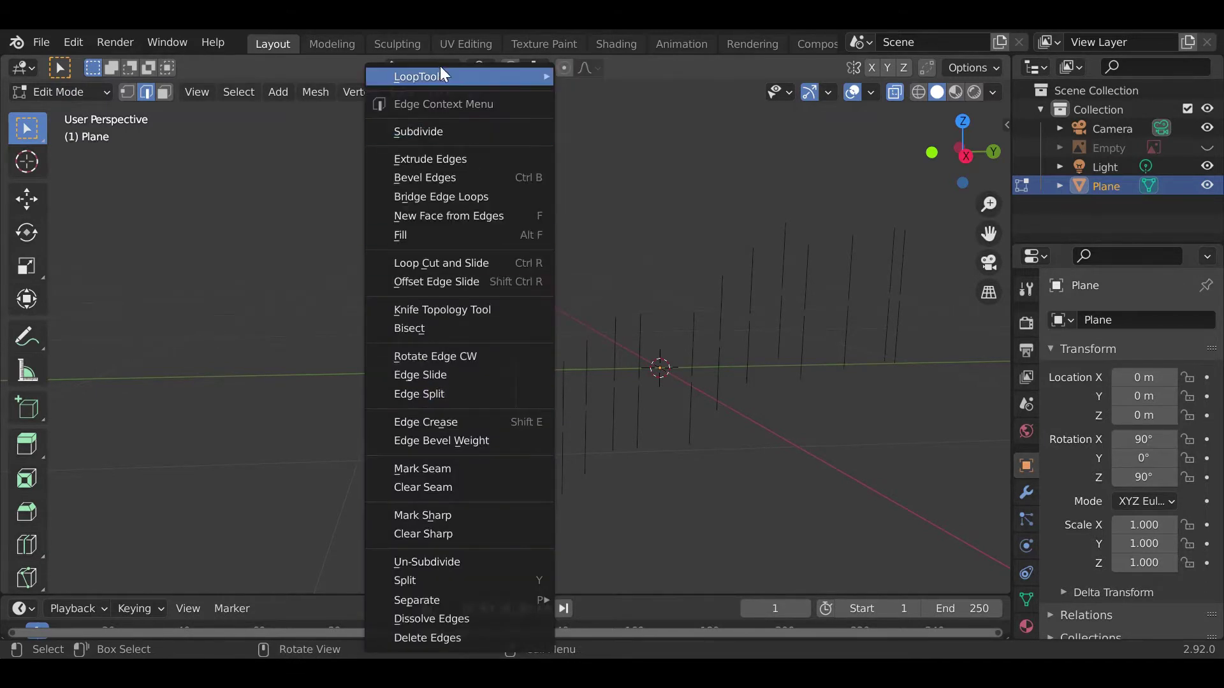
pyautogui.moveTo(449, 78)
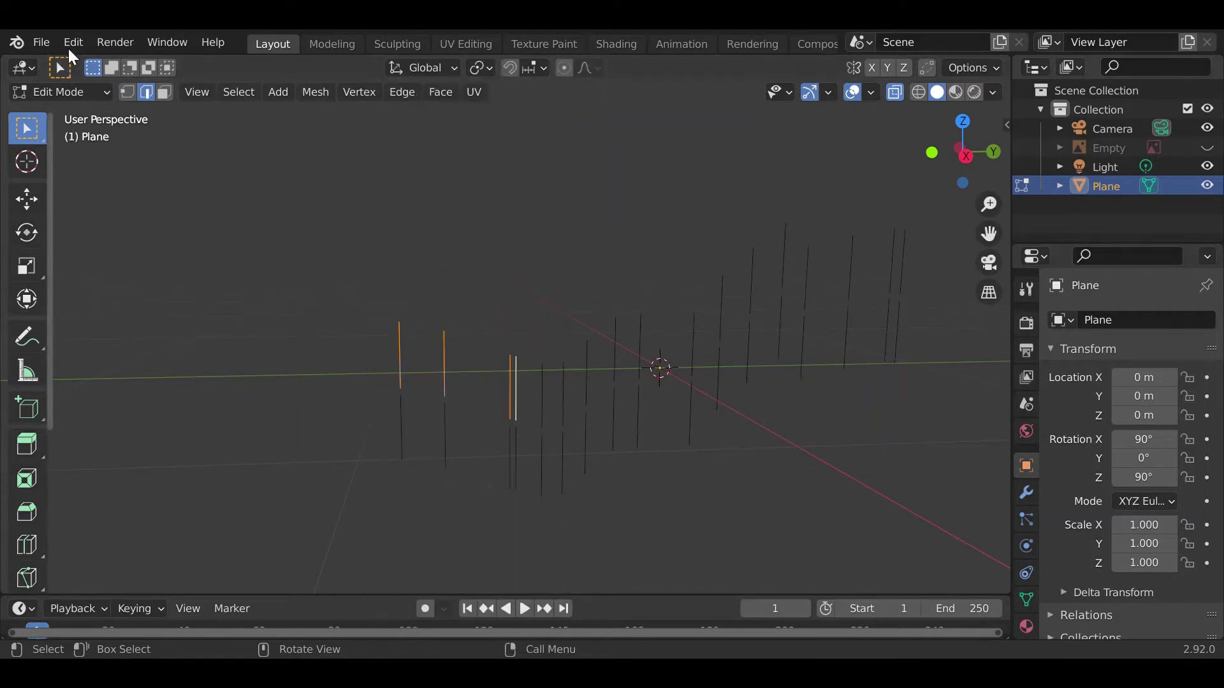
pyautogui.click(69, 45)
pyautogui.click(113, 313)
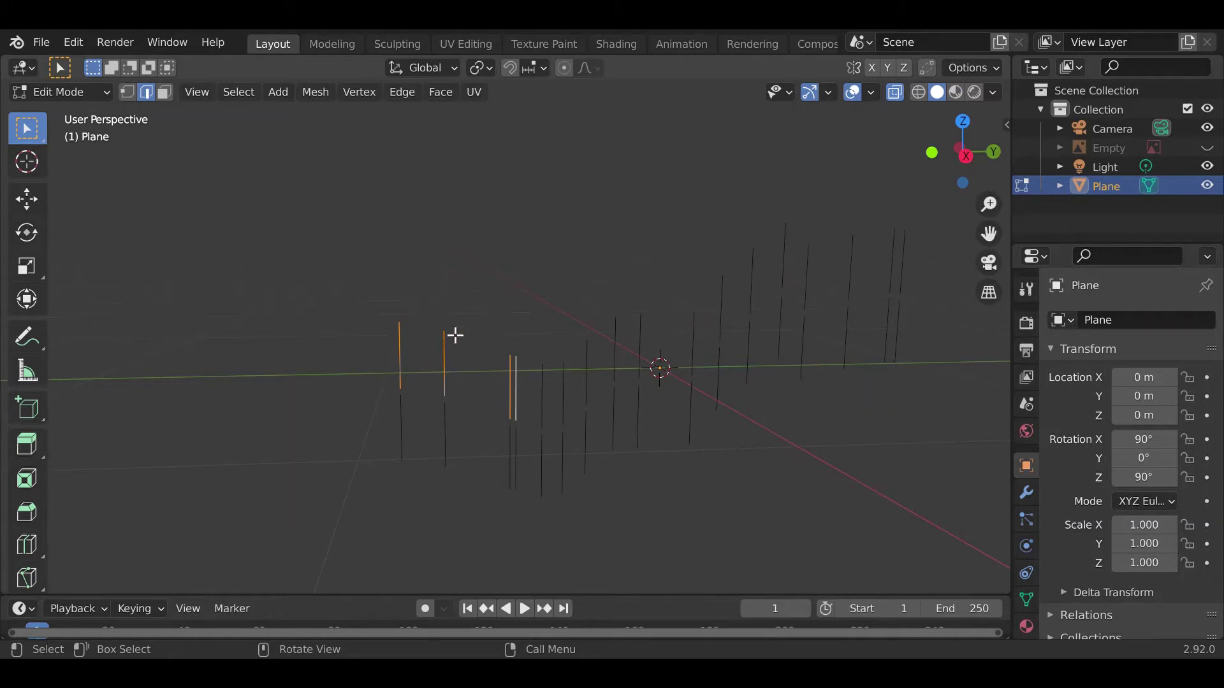
pyautogui.rightClick(537, 387)
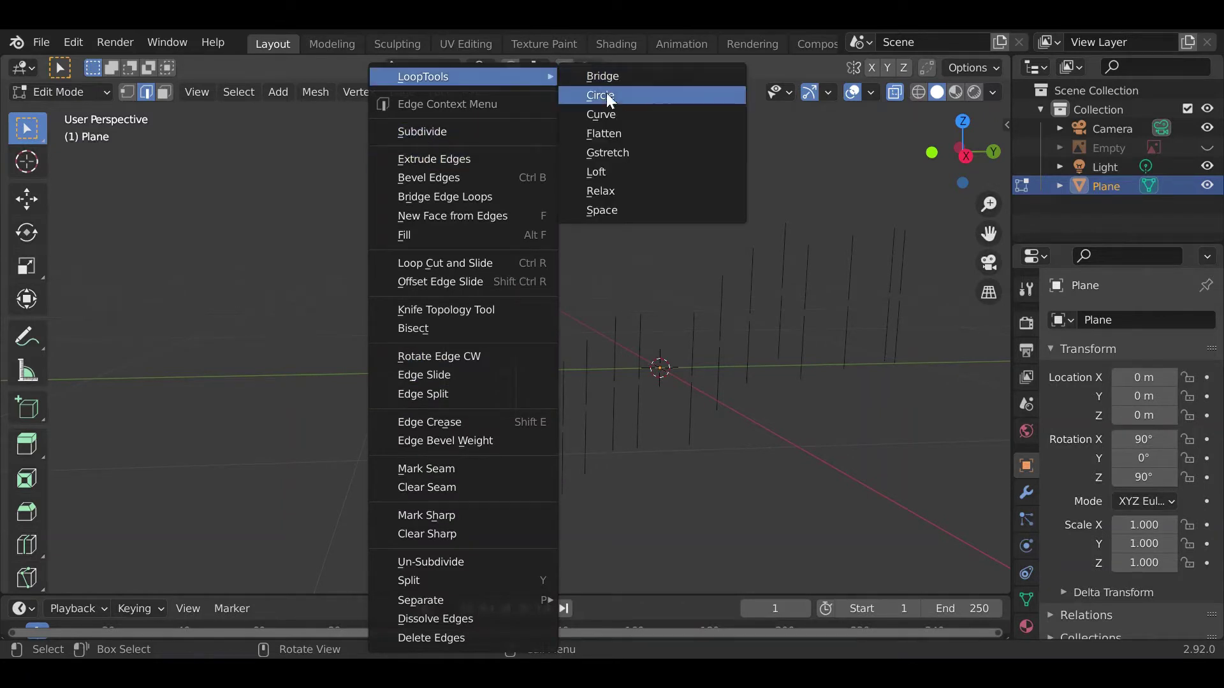
pyautogui.click(606, 169)
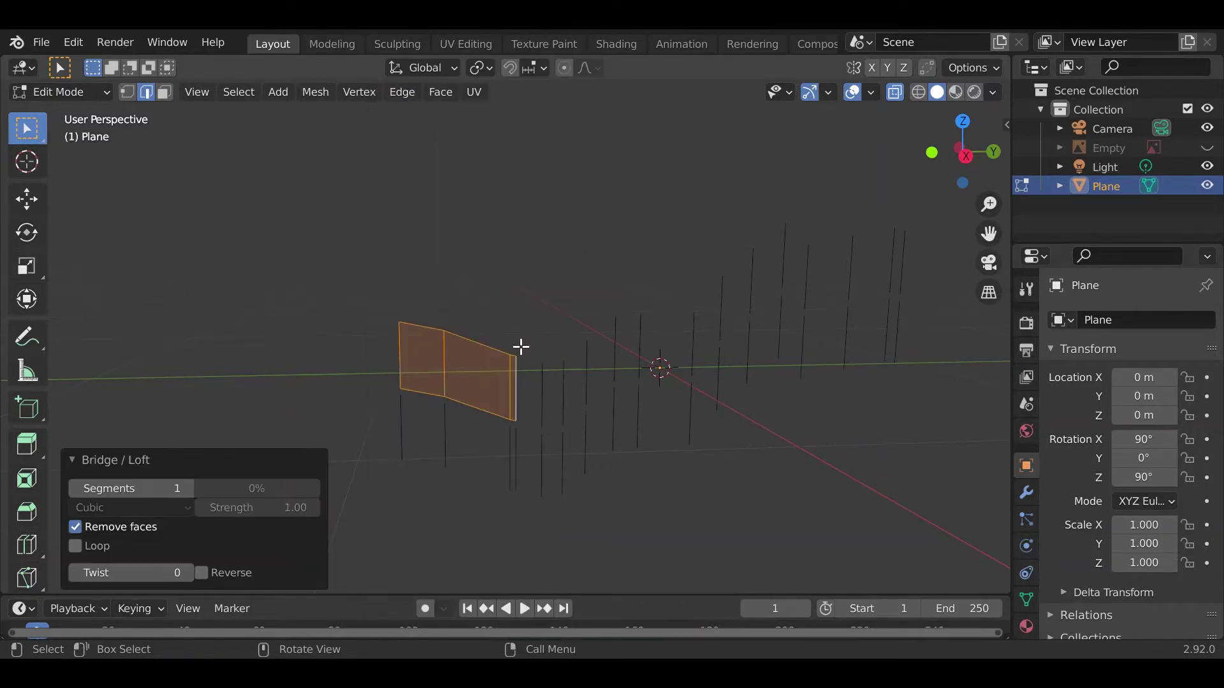
# - Turn off X-ray and extend the upper face strip through the next upper edges toward +Y with LoopTools Loft
pyautogui.keyDown('shift'); pyautogui.moveTo(541, 484); pyautogui.dragTo(515, 398, button='middle'); pyautogui.keyUp('shift')
pyautogui.hotkey('alt', 'a')
pyautogui.keyDown('shift'); pyautogui.click(532, 398); pyautogui.keyUp('shift')
pyautogui.keyDown('shift'); pyautogui.click(563, 393); pyautogui.keyUp('shift')
pyautogui.keyDown('shift'); pyautogui.click(598, 371); pyautogui.keyUp('shift')
pyautogui.keyDown('shift'); pyautogui.click(639, 347); pyautogui.keyUp('shift')
pyautogui.rightClick(639, 347)
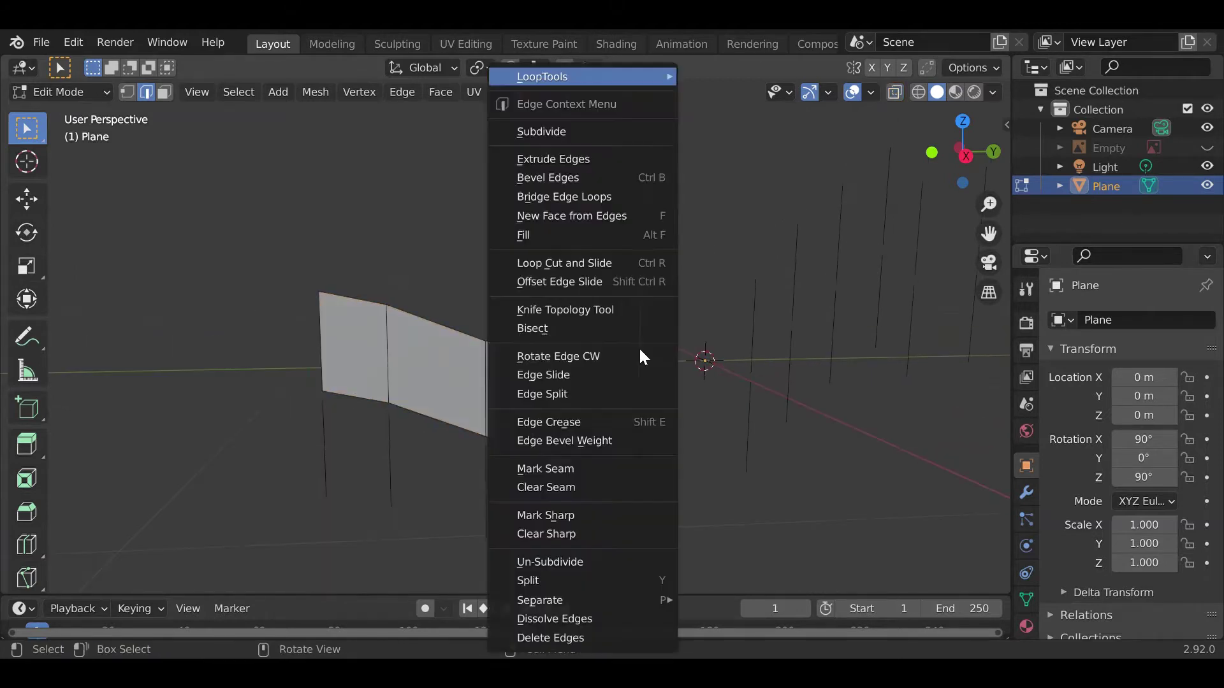
pyautogui.moveTo(639, 75)
pyautogui.click(723, 171)
# - Loft the remaining upper edges with LoopTools to carry the upper face strip to the +Y end
pyautogui.keyDown('shift'); pyautogui.moveTo(687, 347); pyautogui.dragTo(618, 358, button='middle'); pyautogui.keyUp('shift')
pyautogui.rightClick(747, 341)
pyautogui.click(834, 175)
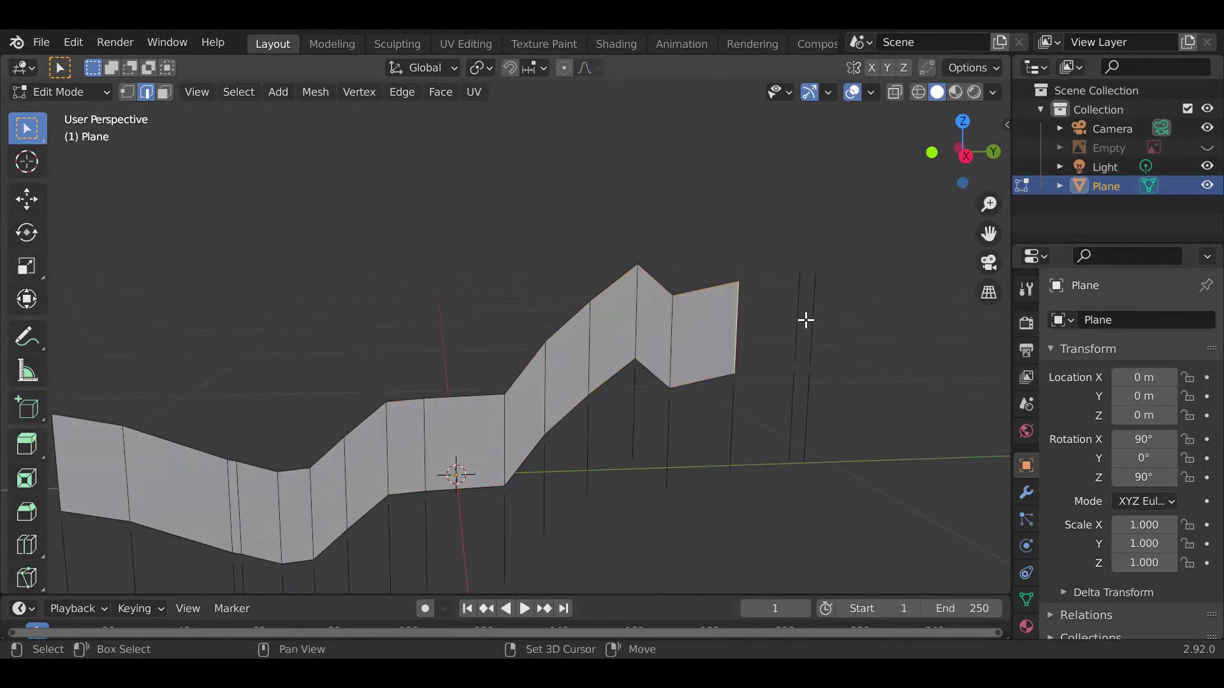
pyautogui.rightClick(827, 325)
pyautogui.click(915, 179)
# - Select the lower edges at the +Y end and join them into a second face strip with LoopTools Loft
pyautogui.keyDown('shift'); pyautogui.moveTo(794, 475); pyautogui.dragTo(784, 315, button='middle'); pyautogui.keyUp('shift')
pyautogui.click(798, 285)
pyautogui.keyDown('shift'); pyautogui.click(781, 284); pyautogui.keyUp('shift')
pyautogui.keyDown('shift'); pyautogui.click(723, 285); pyautogui.keyUp('shift')
pyautogui.keyDown('shift'); pyautogui.click(659, 287); pyautogui.keyUp('shift')
pyautogui.rightClick(624, 277)
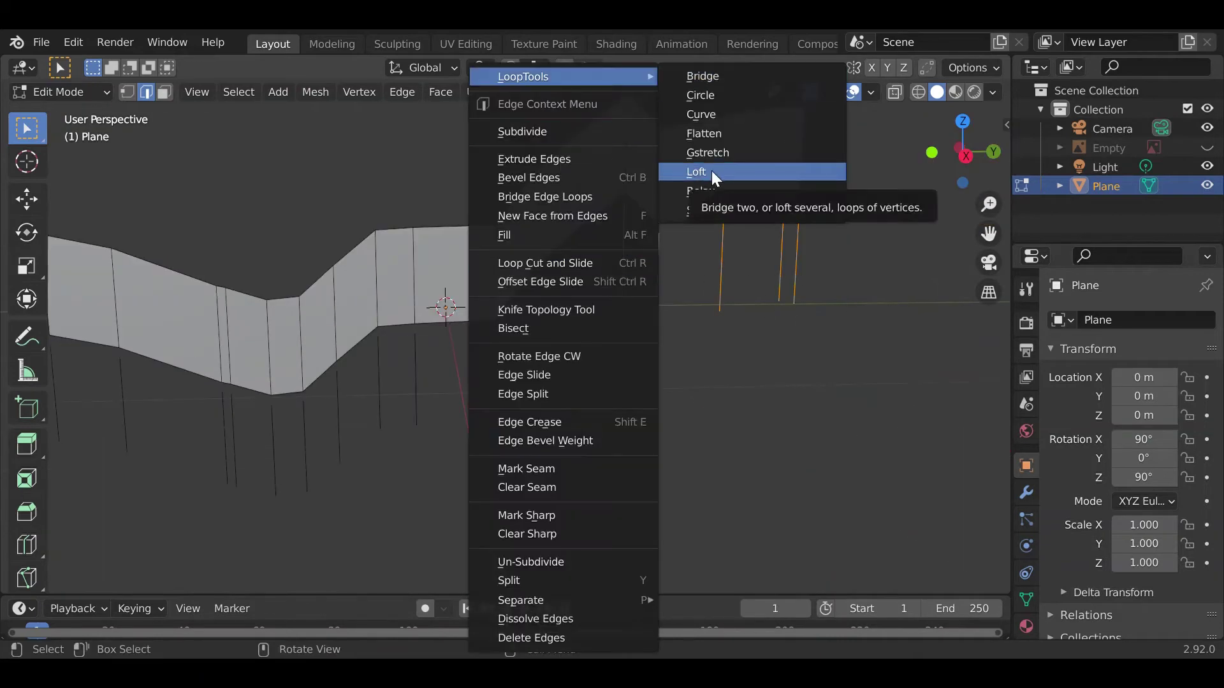
pyautogui.click(712, 175)
# - Extend the lower face strip through the middle edges toward -Y with LoopTools Loft
pyautogui.rightClick(416, 382)
pyautogui.click(503, 175)
pyautogui.keyDown('shift'); pyautogui.moveTo(440, 382); pyautogui.dragTo(524, 370, button='middle'); pyautogui.keyUp('shift')
pyautogui.keyDown('shift'); pyautogui.click(465, 376); pyautogui.keyUp('shift')
pyautogui.rightClick(392, 433)
pyautogui.click(480, 170)
# - Select the remaining lower edges at the -Y end and loft them with LoopTools to complete the lower face strip
pyautogui.keyDown('shift'); pyautogui.moveTo(408, 420); pyautogui.dragTo(501, 391, button='middle'); pyautogui.keyUp('shift')
pyautogui.click(451, 386)
pyautogui.keyDown('shift'); pyautogui.click(412, 380); pyautogui.keyUp('shift')
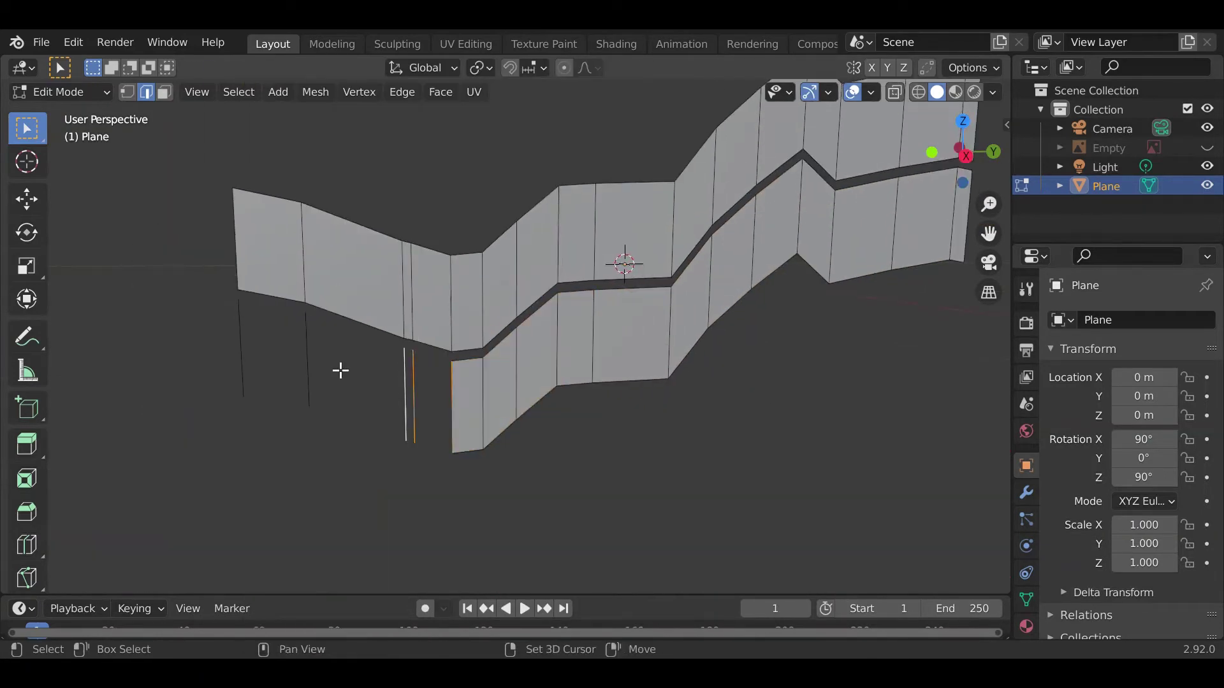
pyautogui.keyDown('shift'); pyautogui.click(239, 351); pyautogui.keyUp('shift')
pyautogui.rightClick(250, 348)
pyautogui.click(336, 170)
pyautogui.keyDown('shift'); pyautogui.moveTo(492, 479); pyautogui.dragTo(491, 454, button='middle'); pyautogui.keyUp('shift')
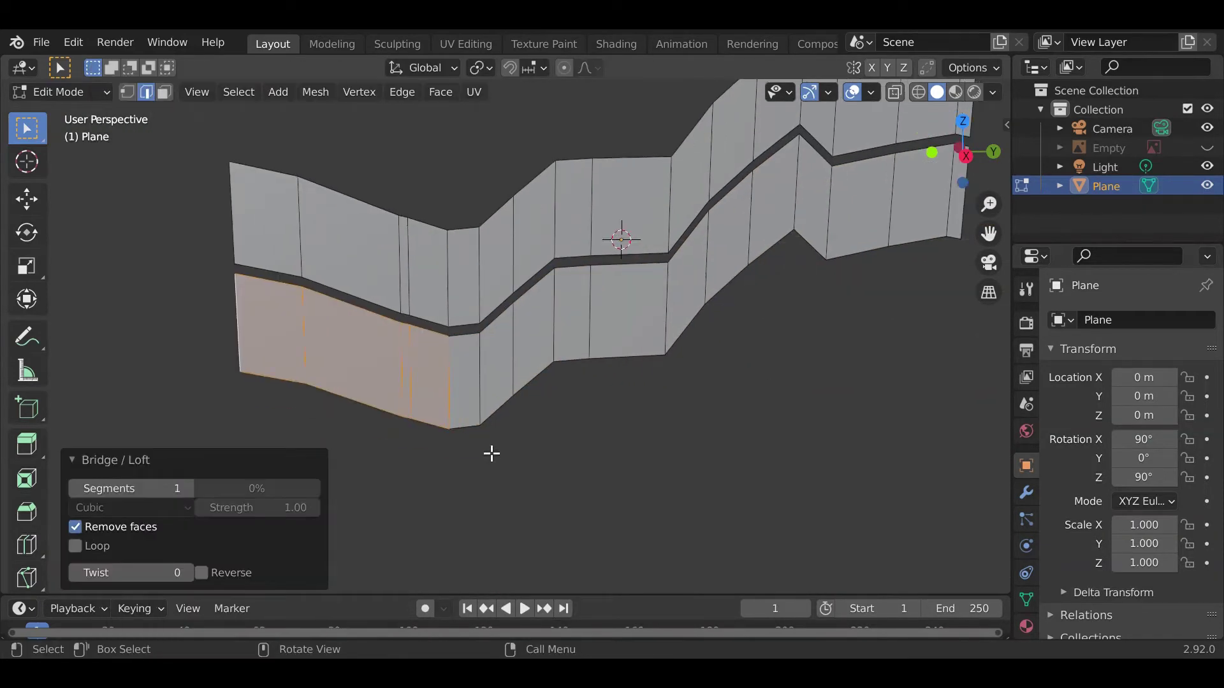
# - Select the two facing edge loops along the gap between the upper and lower strips and join them with Bridge Edge Loops
pyautogui.click(657, 458)
pyautogui.moveTo(604, 399); pyautogui.dragTo(612, 367, button='middle')
pyautogui.scroll(2, 496, 441)
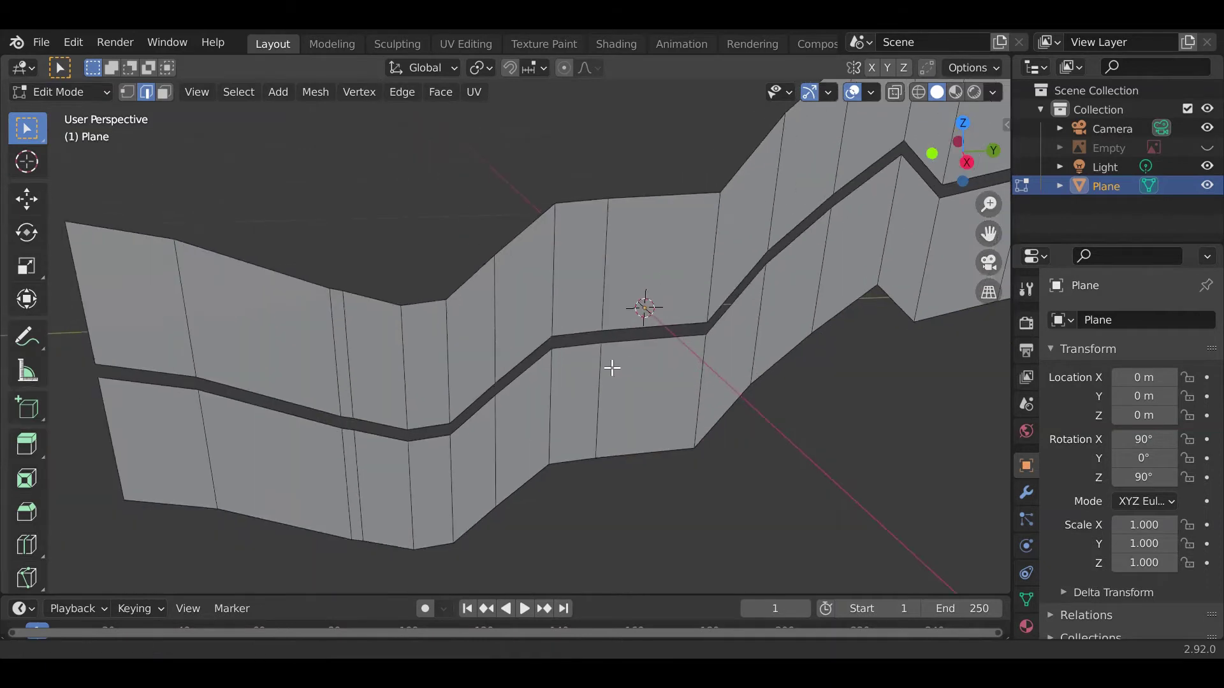
pyautogui.keyDown('alt'); pyautogui.click(304, 411); pyautogui.keyUp('alt')
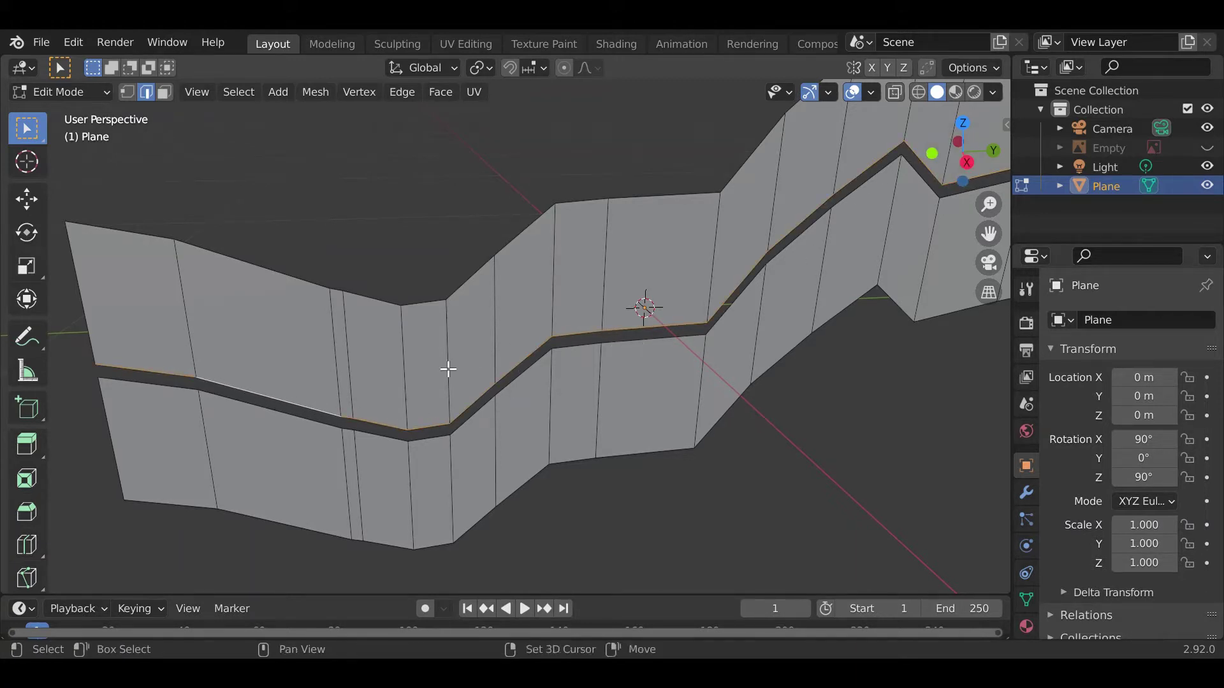
pyautogui.keyDown('alt'); pyautogui.keyDown('shift'); pyautogui.click(322, 427); pyautogui.keyUp('shift'); pyautogui.keyUp('alt')
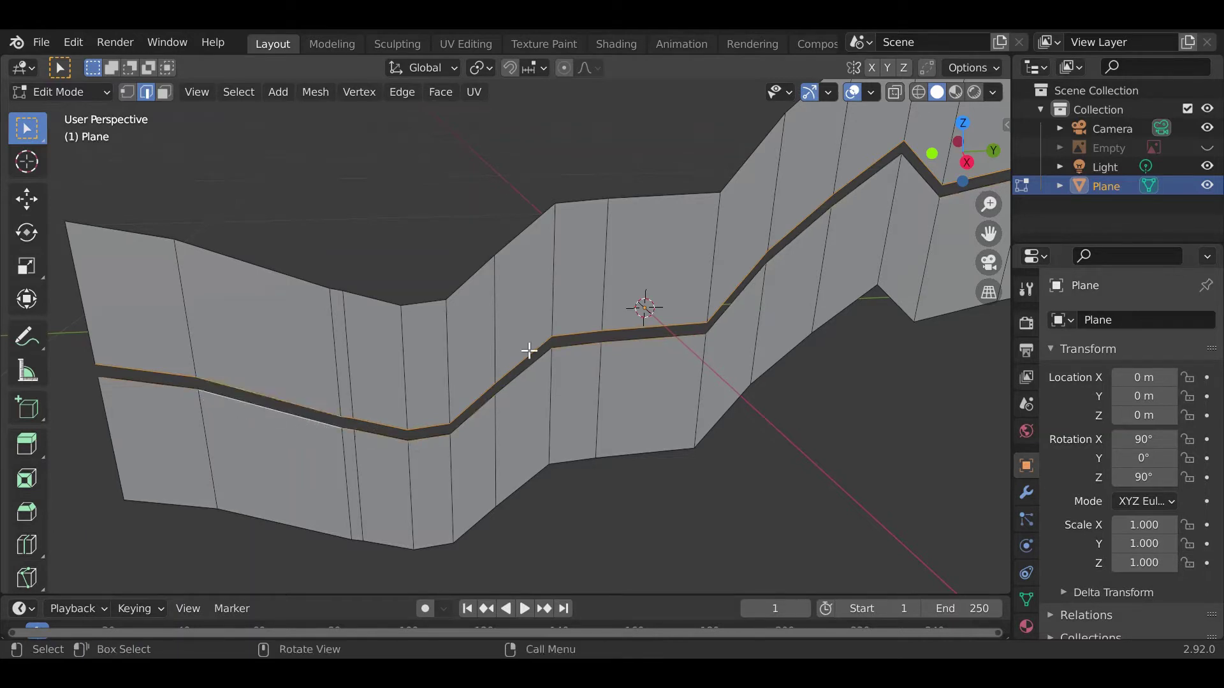
pyautogui.moveTo(713, 399); pyautogui.dragTo(686, 406, button='middle')
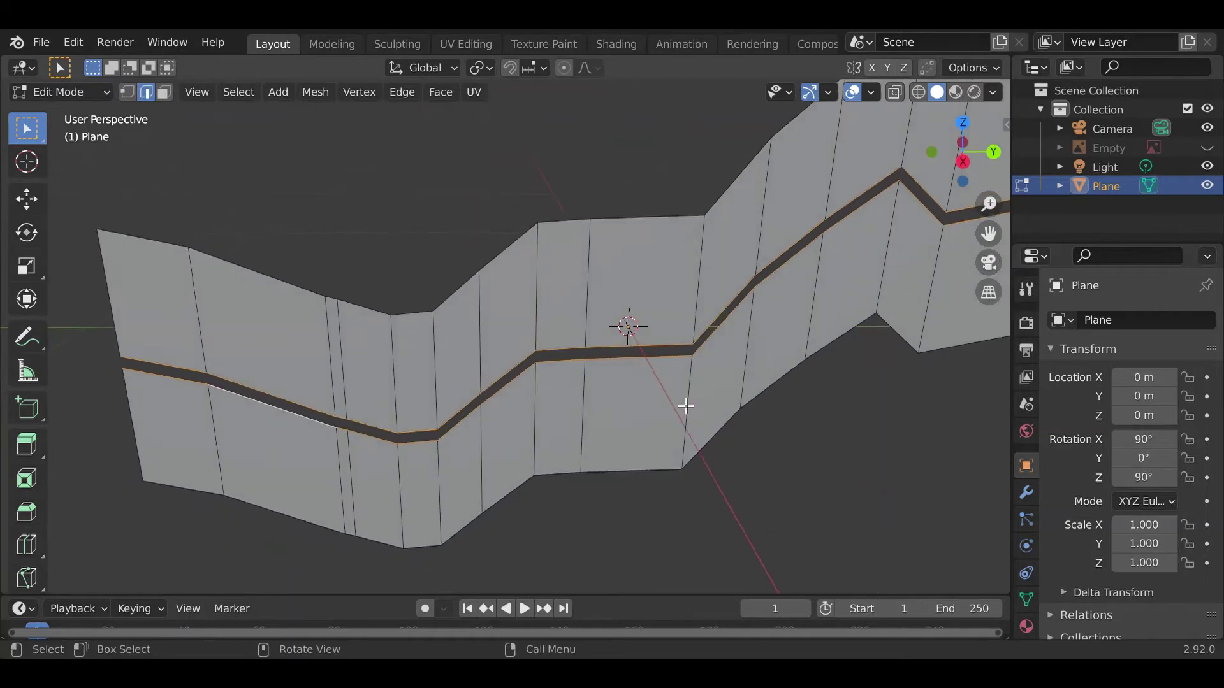
pyautogui.rightClick(599, 373)
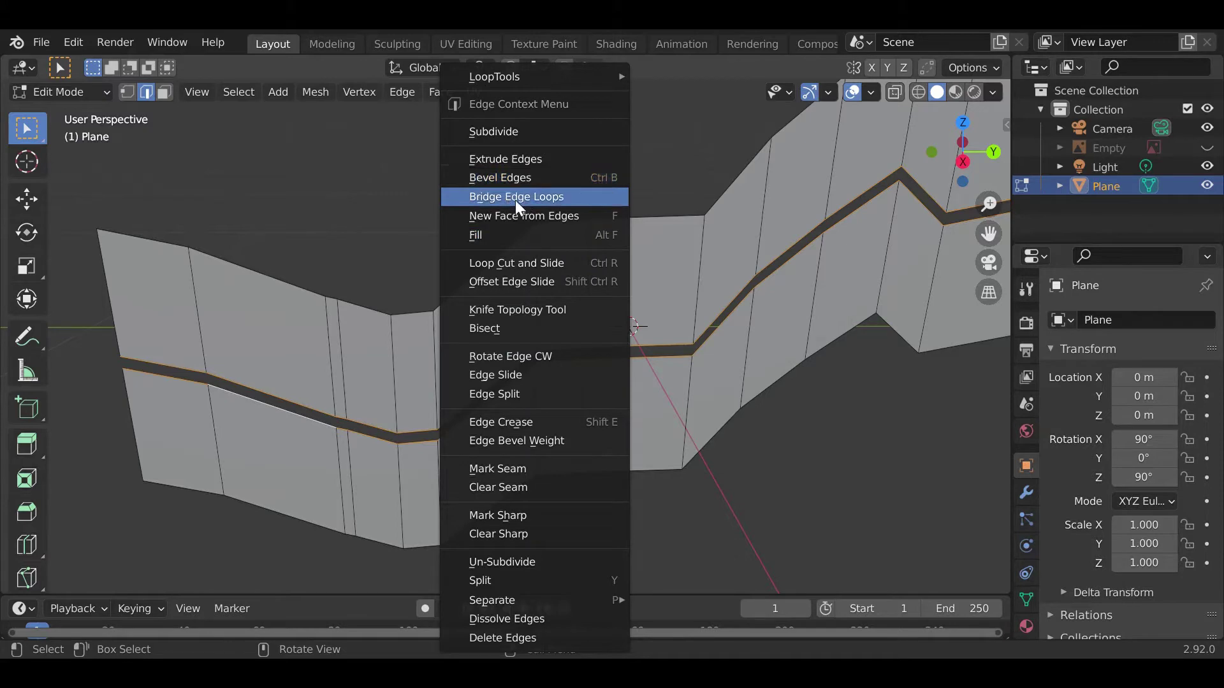
pyautogui.click(541, 195)
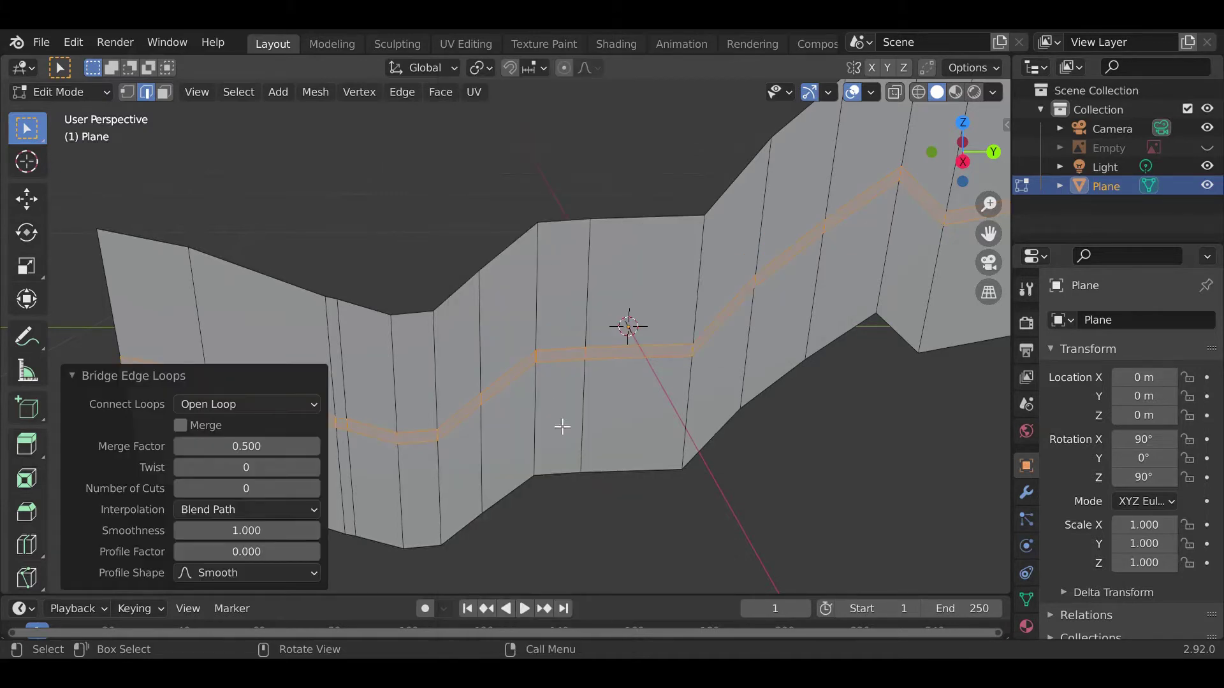
# - Show the reference photo again and view the mesh over it in the right orthographic view with X-ray on
pyautogui.moveTo(567, 475); pyautogui.dragTo(765, 363, button='middle')
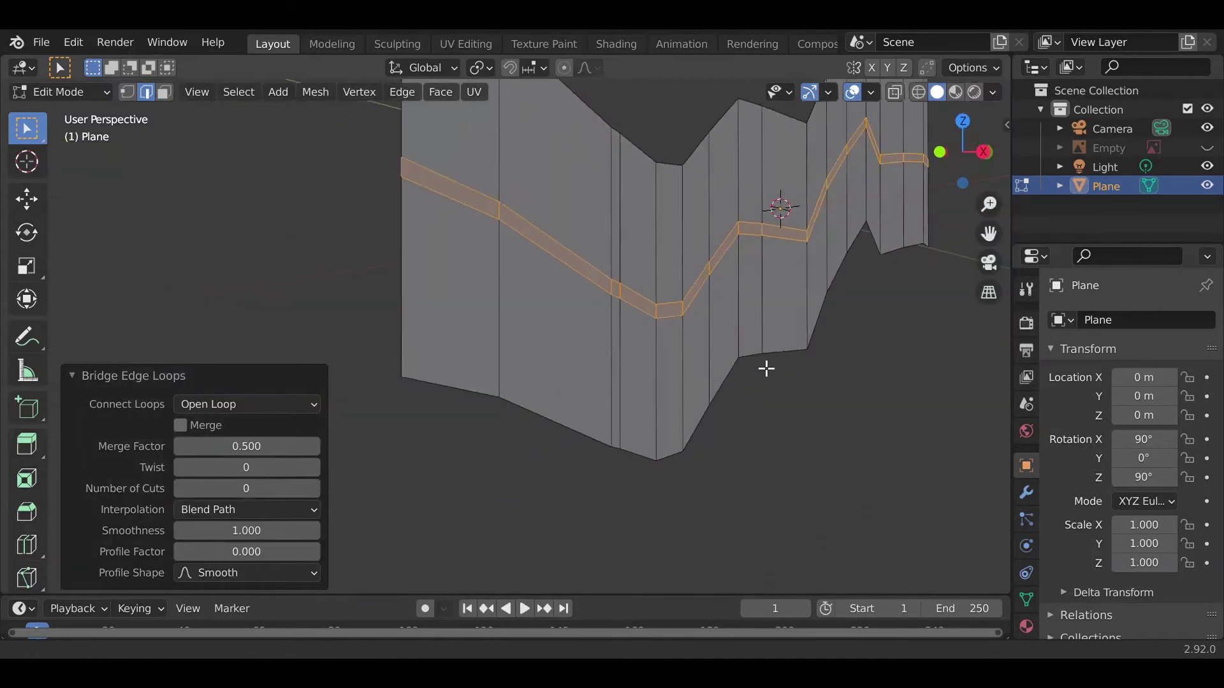
pyautogui.moveTo(611, 372); pyautogui.dragTo(522, 430, button='middle')
pyautogui.scroll(-4, 637, 385)
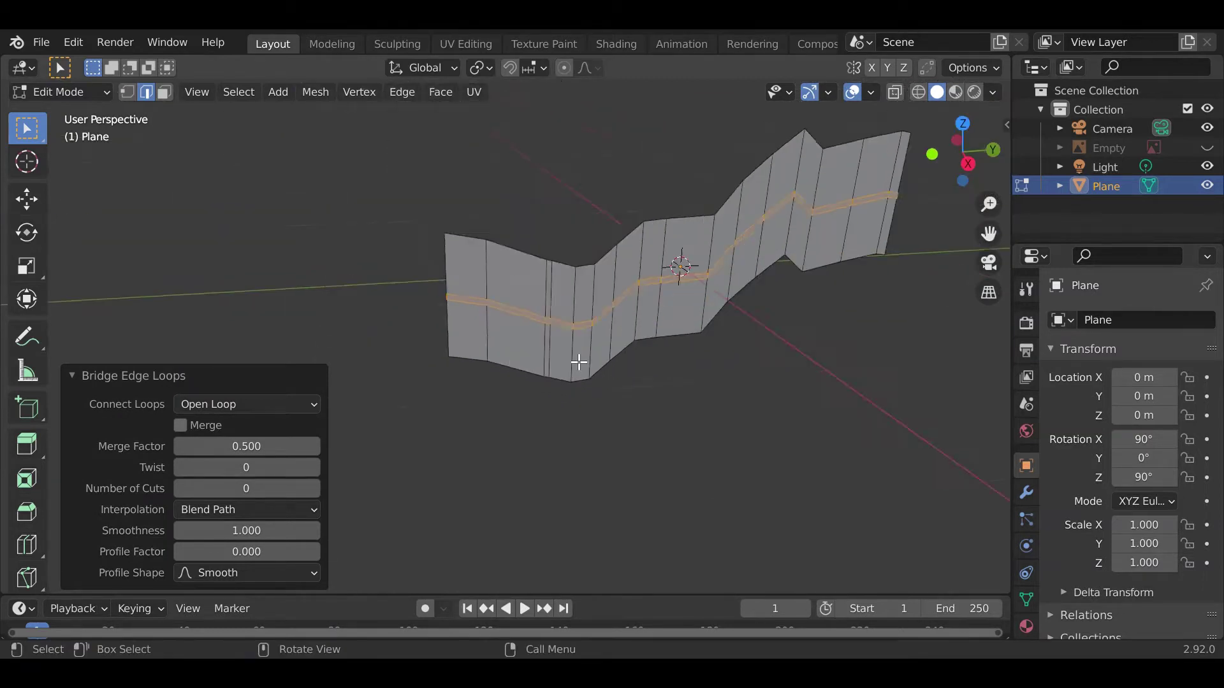
pyautogui.keyDown('shift'); pyautogui.moveTo(580, 361); pyautogui.dragTo(373, 351, button='middle'); pyautogui.keyUp('shift')
pyautogui.moveTo(517, 347); pyautogui.dragTo(514, 317, button='middle')
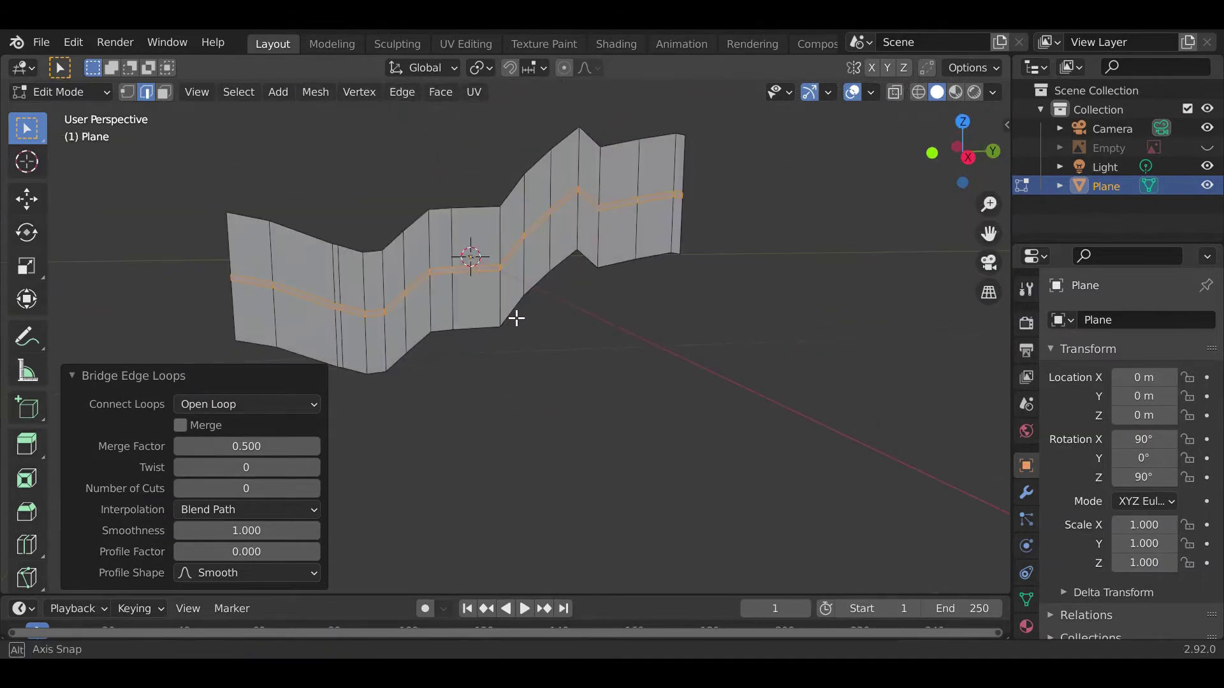
pyautogui.click(1207, 148)
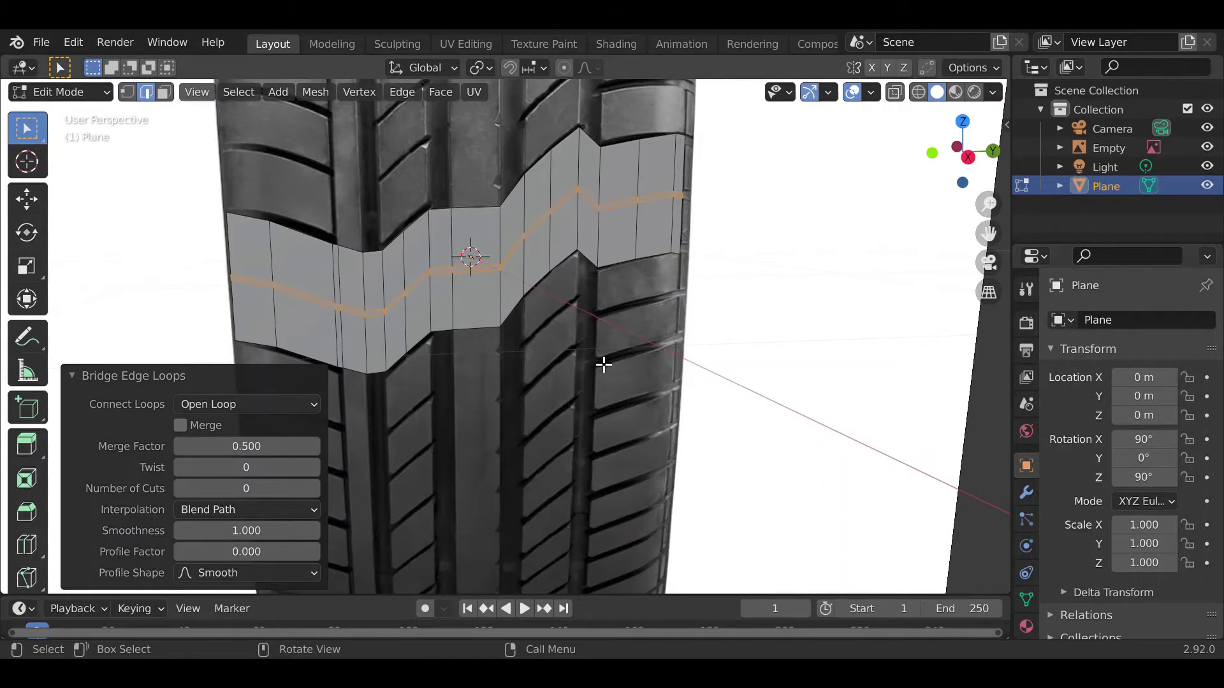
pyautogui.click(968, 157)
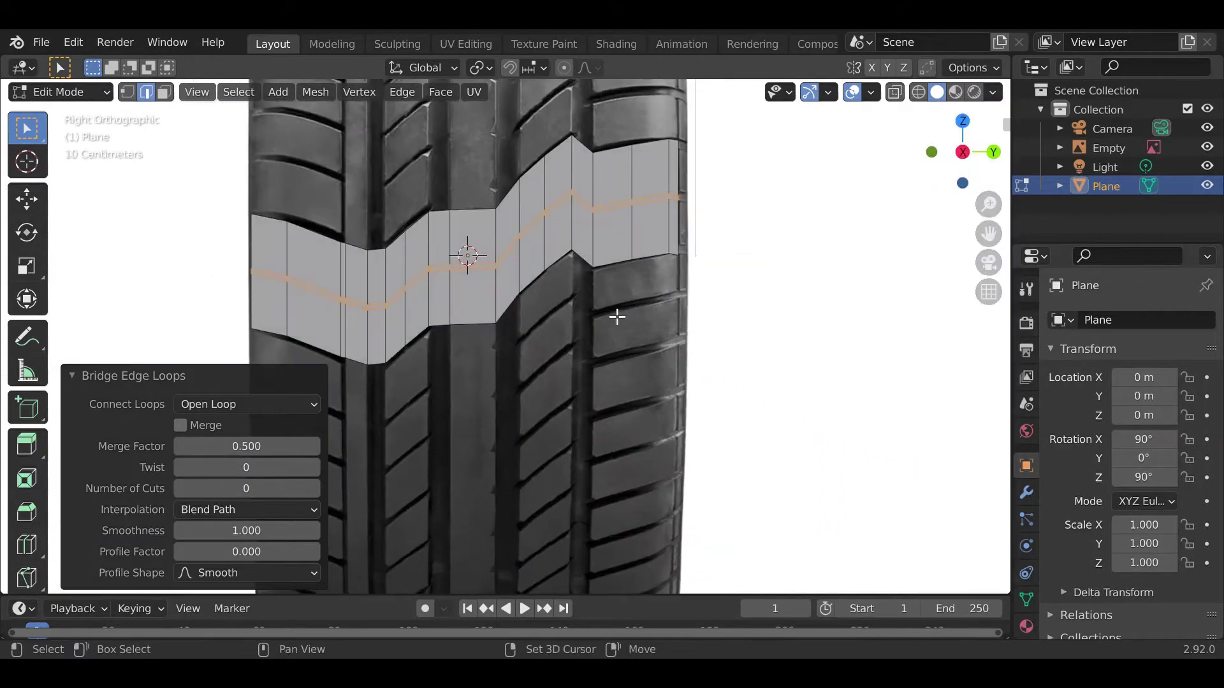
pyautogui.keyDown('shift'); pyautogui.moveTo(617, 317); pyautogui.dragTo(767, 319, button='middle'); pyautogui.keyUp('shift')
pyautogui.hotkey('alt', 'z')
pyautogui.scroll(3, 566, 333)
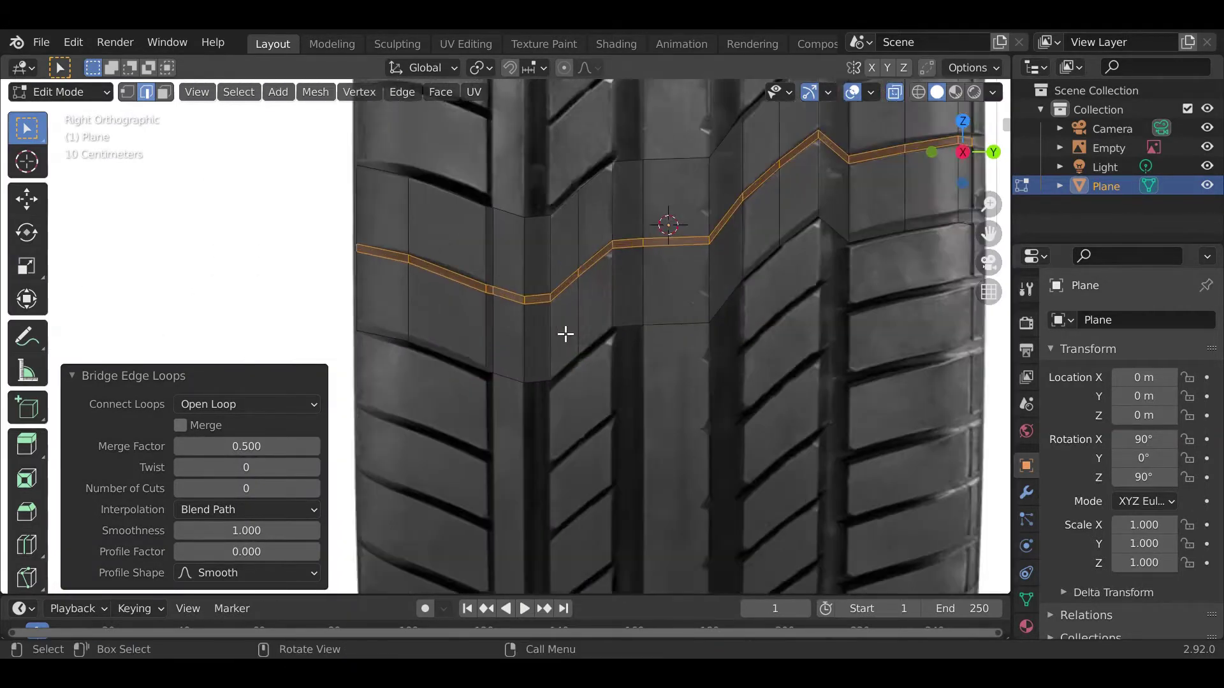
# - In face selection mode, add the faces over the narrow groove and the first wide vertical groove to the bridged strip's selection
pyautogui.scroll(1, 565, 334)
pyautogui.keyDown('shift'); pyautogui.moveTo(565, 335); pyautogui.dragTo(660, 433, button='middle'); pyautogui.keyUp('shift')
pyautogui.scroll(3, 546, 427)
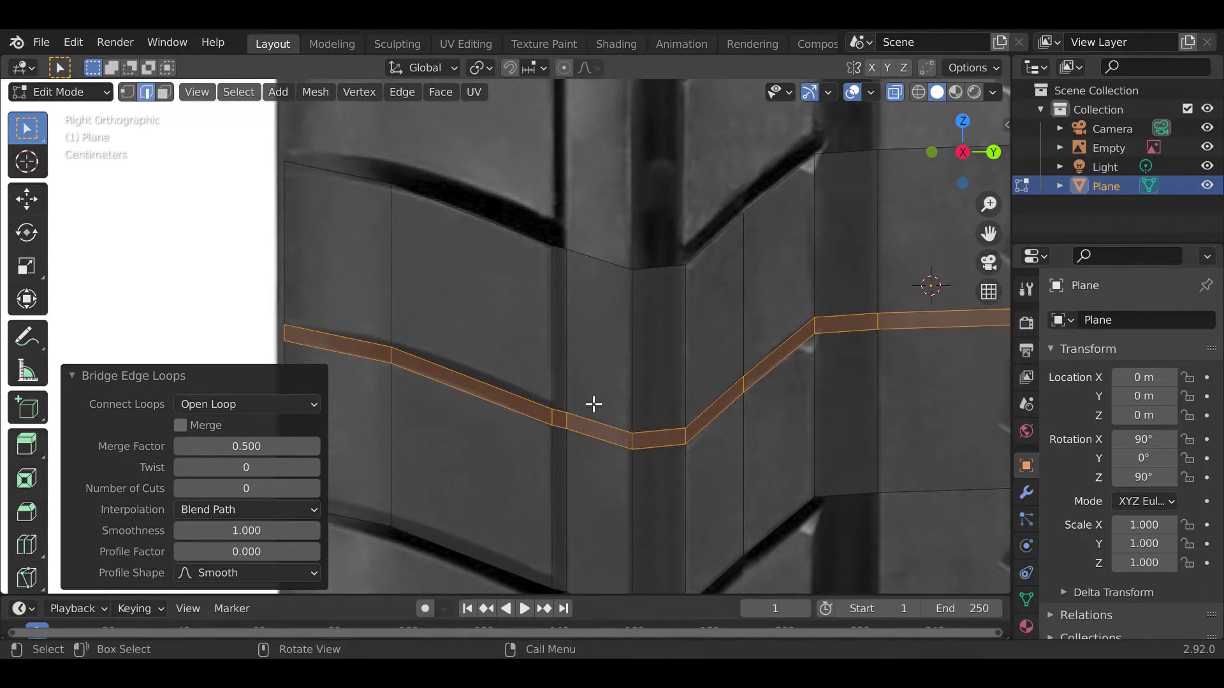
pyautogui.scroll(-2, 593, 404)
pyautogui.scroll(-3, 594, 411)
pyautogui.scroll(2, 580, 425)
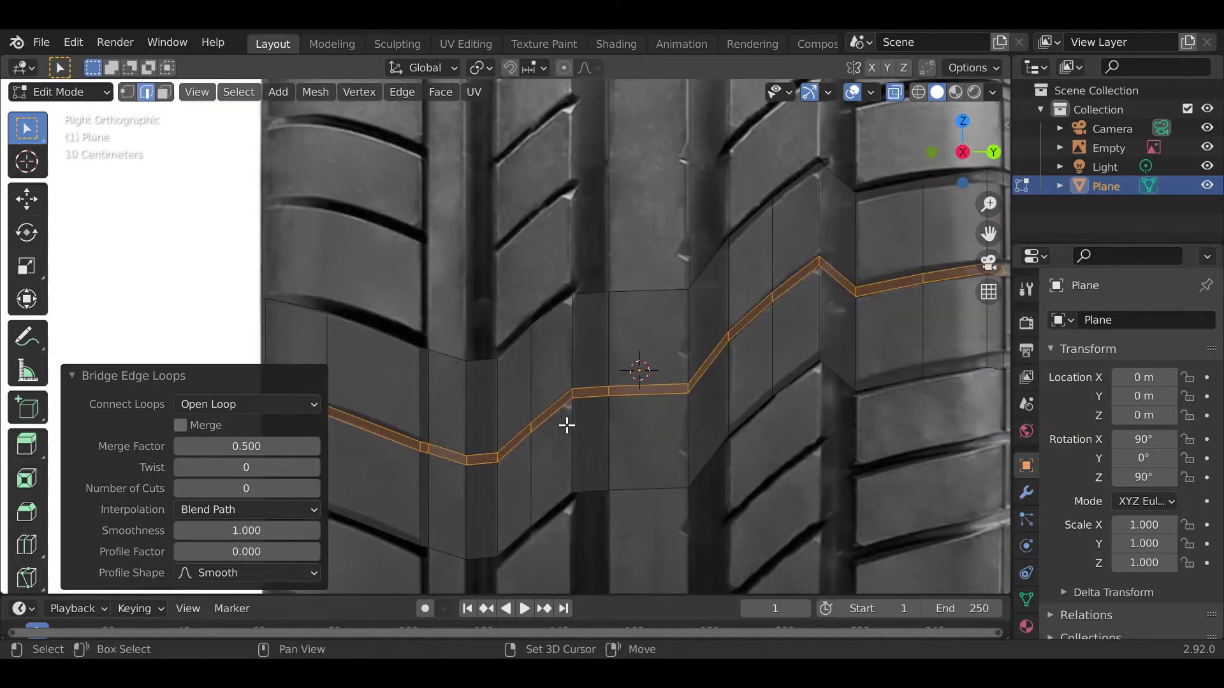
pyautogui.keyDown('shift'); pyautogui.moveTo(568, 424); pyautogui.dragTo(733, 358, button='middle'); pyautogui.keyUp('shift')
pyautogui.scroll(3, 582, 399)
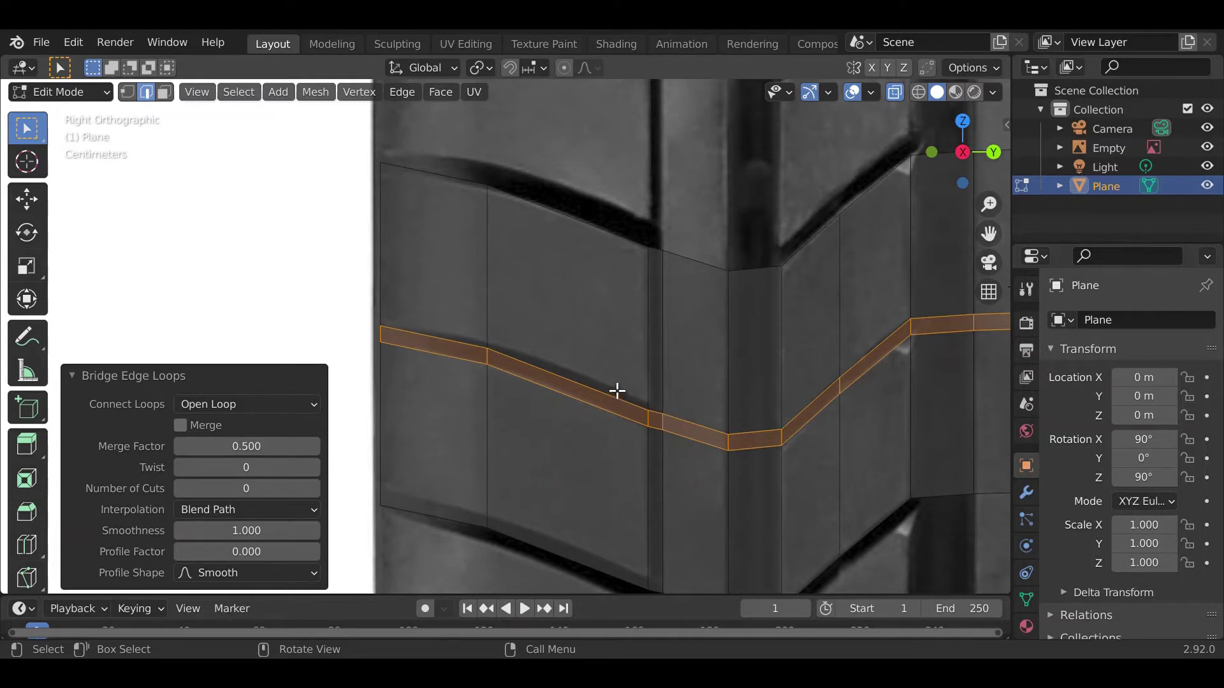
pyautogui.press('3')
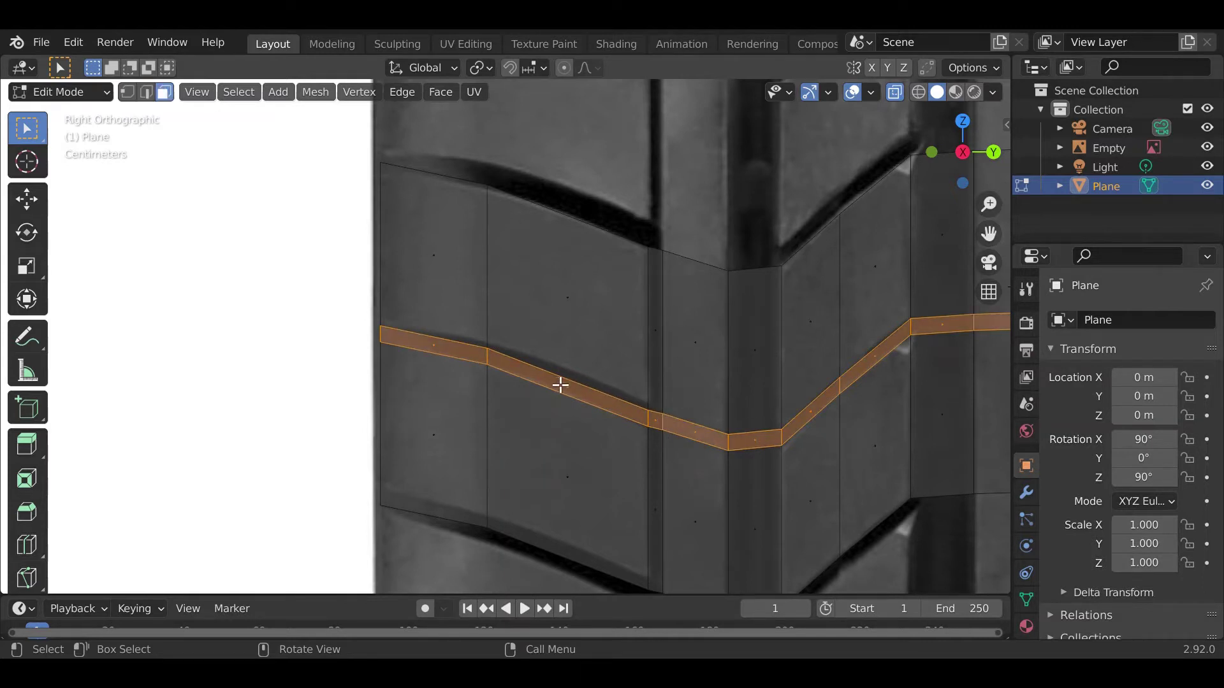
pyautogui.keyDown('shift'); pyautogui.click(666, 325); pyautogui.keyUp('shift')
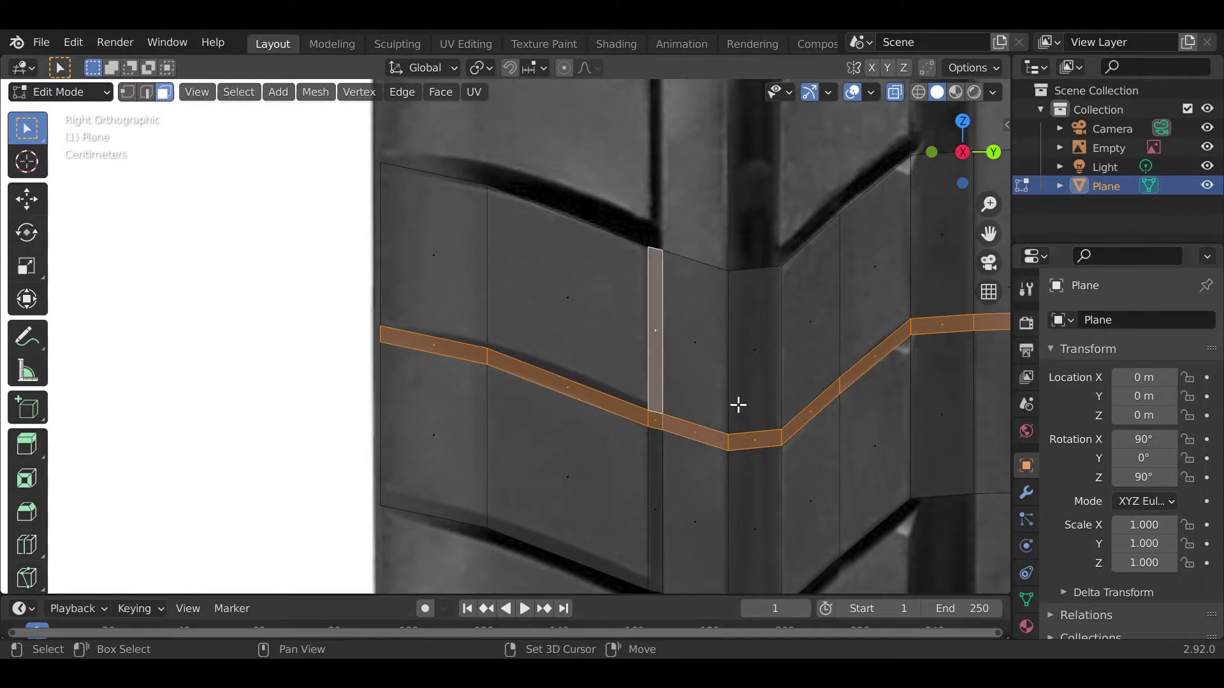
pyautogui.keyDown('alt'); pyautogui.keyDown('shift'); pyautogui.click(661, 475); pyautogui.keyUp('shift'); pyautogui.keyUp('alt')
pyautogui.keyDown('shift'); pyautogui.moveTo(765, 495); pyautogui.dragTo(619, 412, button='middle'); pyautogui.keyUp('shift')
pyautogui.keyDown('shift'); pyautogui.click(620, 411); pyautogui.keyUp('shift')
# - Add the upper and lower faces over the three remaining vertical grooves toward +Y to the selection
pyautogui.keyDown('shift'); pyautogui.click(798, 319); pyautogui.keyUp('shift')
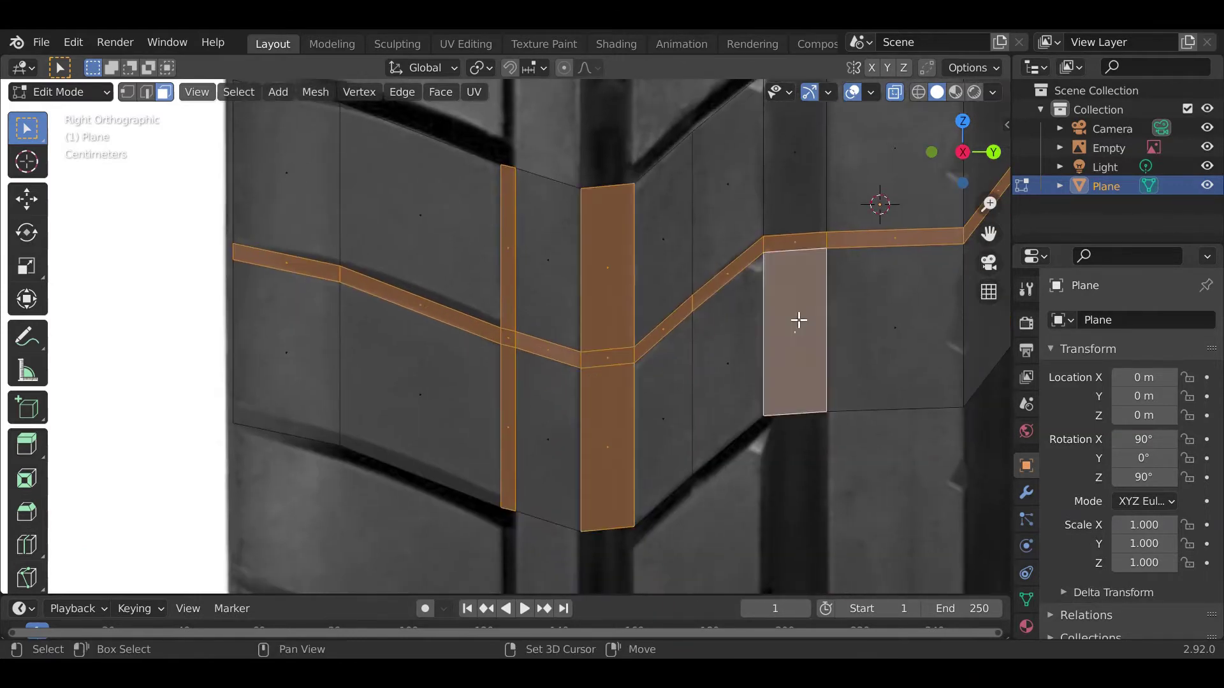
pyautogui.keyDown('shift'); pyautogui.click(796, 243); pyautogui.keyUp('shift')
pyautogui.keyDown('shift'); pyautogui.click(798, 192); pyautogui.keyUp('shift')
pyautogui.keyDown('shift'); pyautogui.moveTo(948, 231); pyautogui.dragTo(628, 364, button='middle'); pyautogui.keyUp('shift')
pyautogui.keyDown('shift'); pyautogui.click(685, 268); pyautogui.keyUp('shift')
pyautogui.keyDown('shift'); pyautogui.click(681, 418); pyautogui.keyUp('shift')
pyautogui.moveTo(682, 418)
pyautogui.keyDown('shift'); pyautogui.mouseDown(button='middle')
pyautogui.moveTo(651, 391)
pyautogui.moveTo(667, 410)
pyautogui.mouseUp(button='middle'); pyautogui.keyUp('shift')
pyautogui.keyDown('shift'); pyautogui.click(667, 410); pyautogui.keyUp('shift')
# - Inset the selected groove faces with Boundary off and a thickness of about 0.0023 m
pyautogui.keyDown('shift'); pyautogui.moveTo(792, 451); pyautogui.dragTo(642, 464, button='middle'); pyautogui.keyUp('shift')
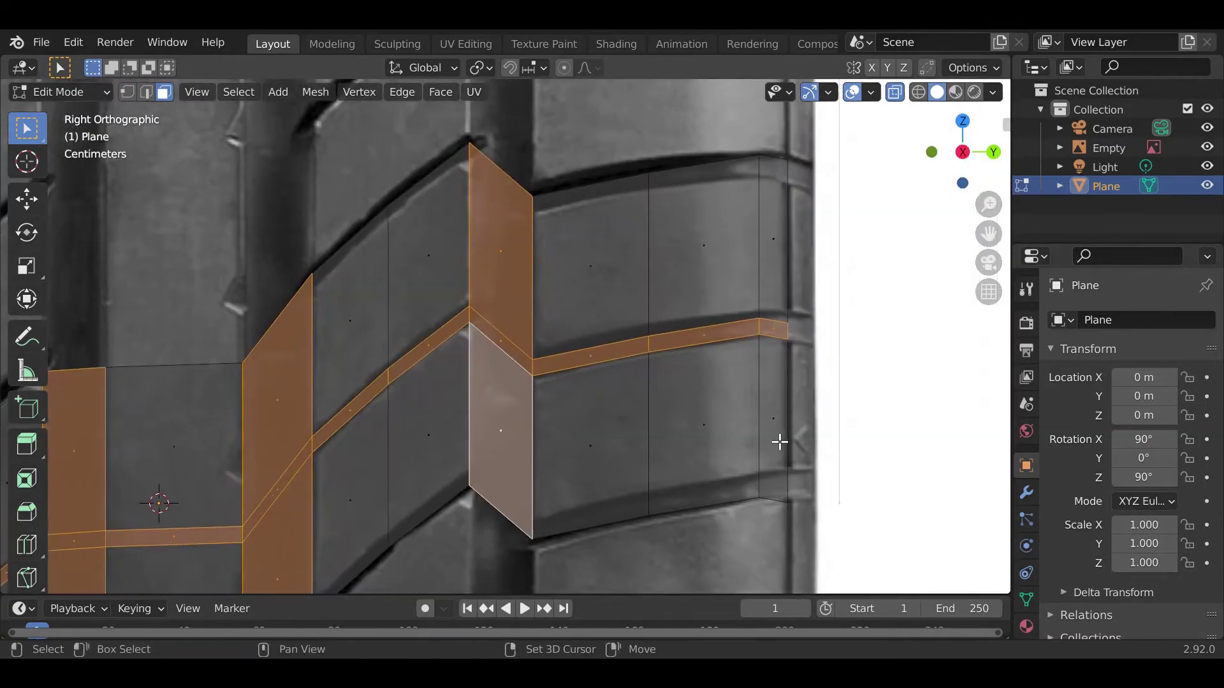
pyautogui.scroll(-2, 604, 486)
pyautogui.keyDown('shift'); pyautogui.moveTo(366, 526); pyautogui.dragTo(716, 398, button='middle'); pyautogui.keyUp('shift')
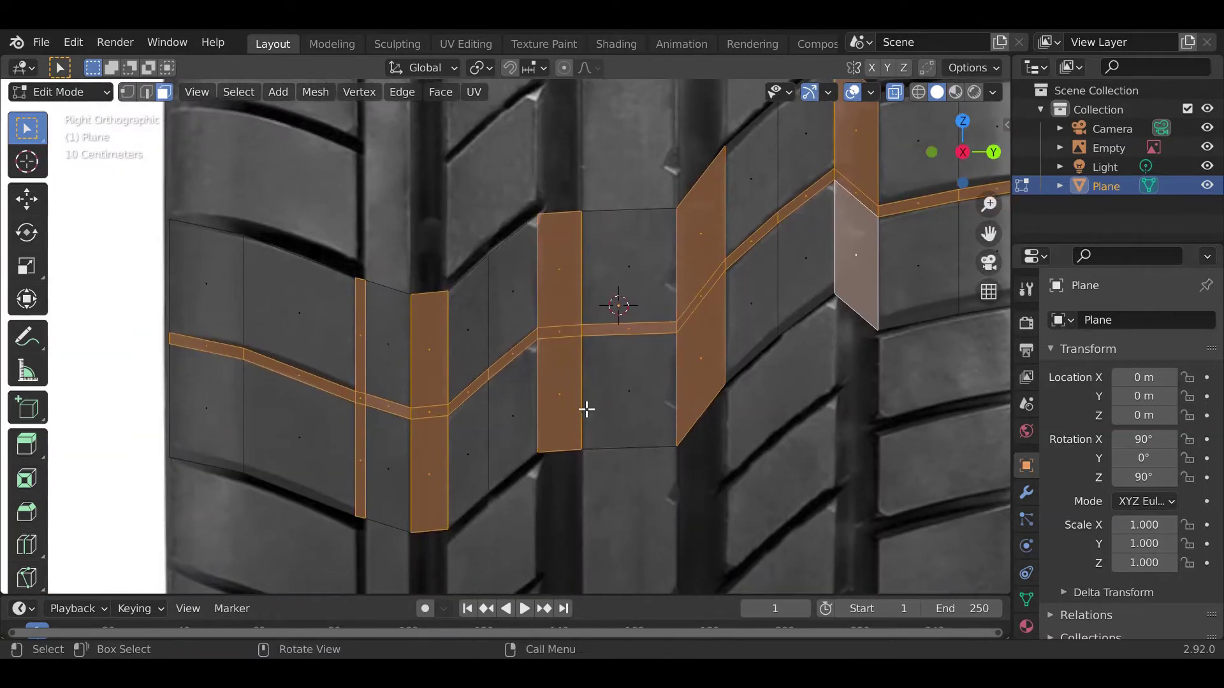
pyautogui.scroll(-1, 580, 406)
pyautogui.keyDown('shift'); pyautogui.moveTo(580, 402); pyautogui.dragTo(562, 420, button='middle'); pyautogui.keyUp('shift')
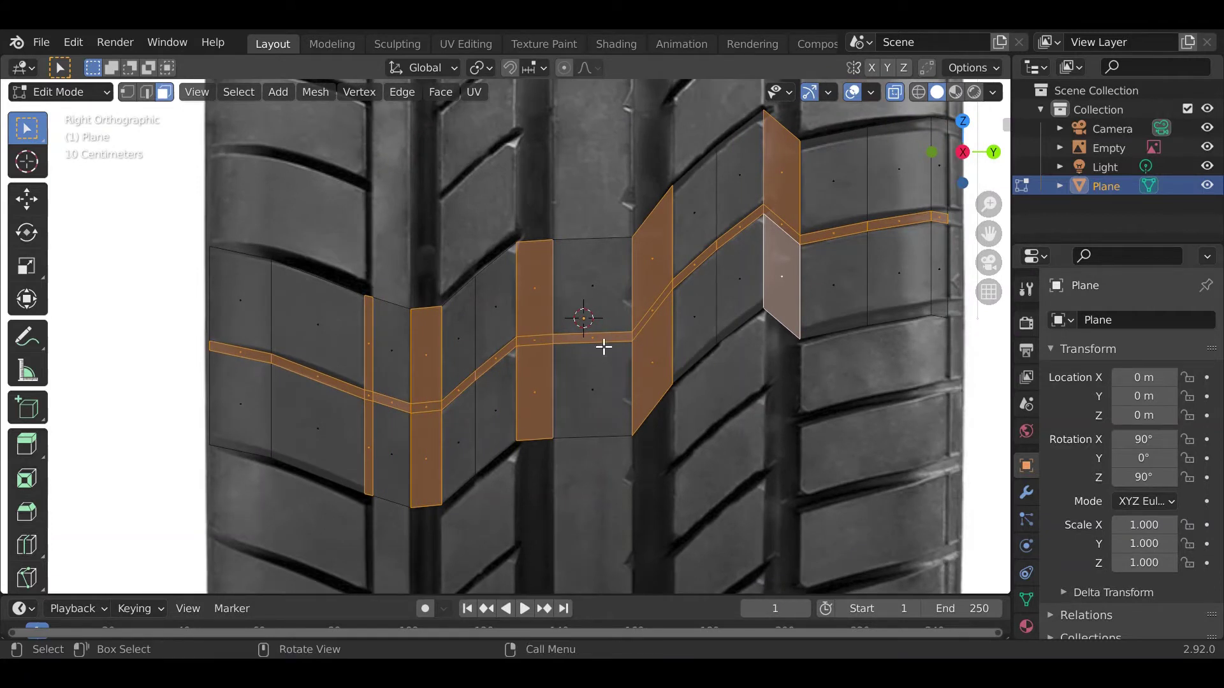
pyautogui.press('i')
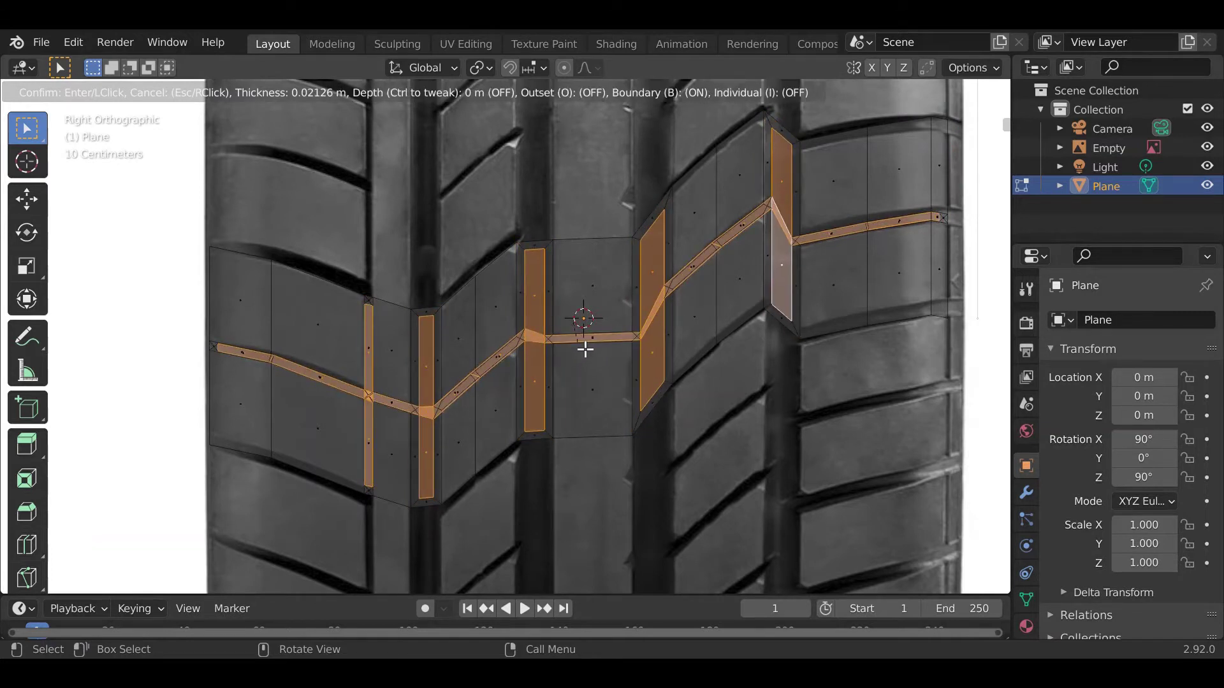
pyautogui.press('b')
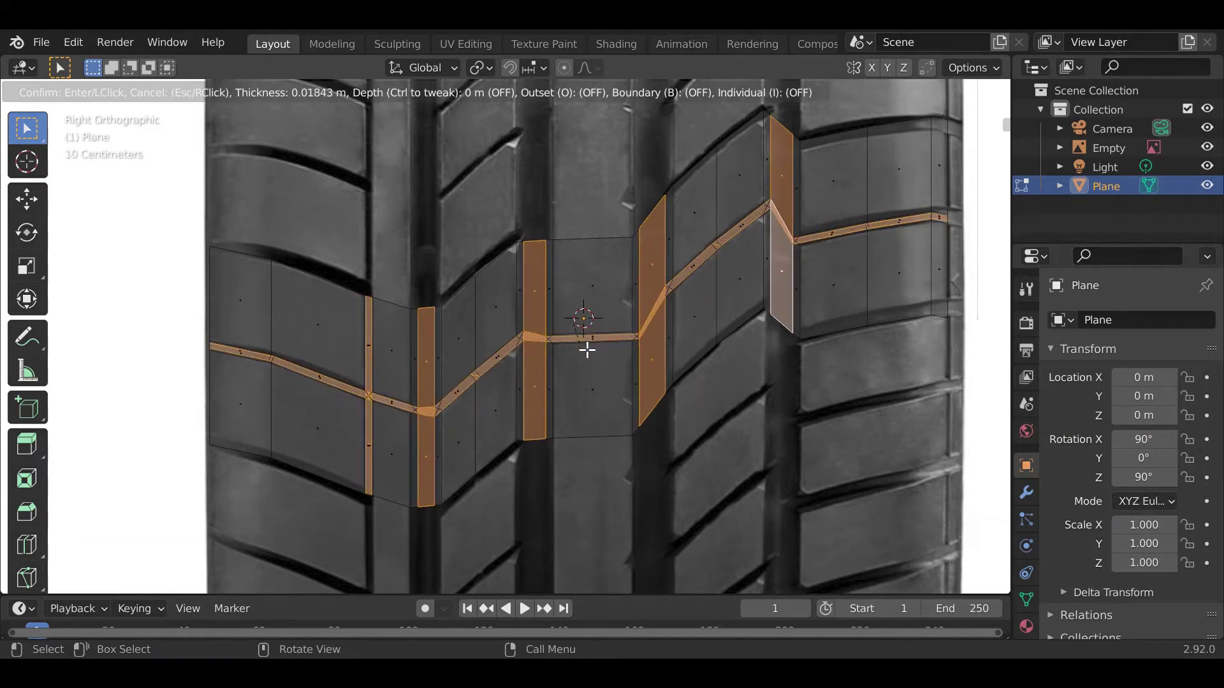
pyautogui.click(620, 369)
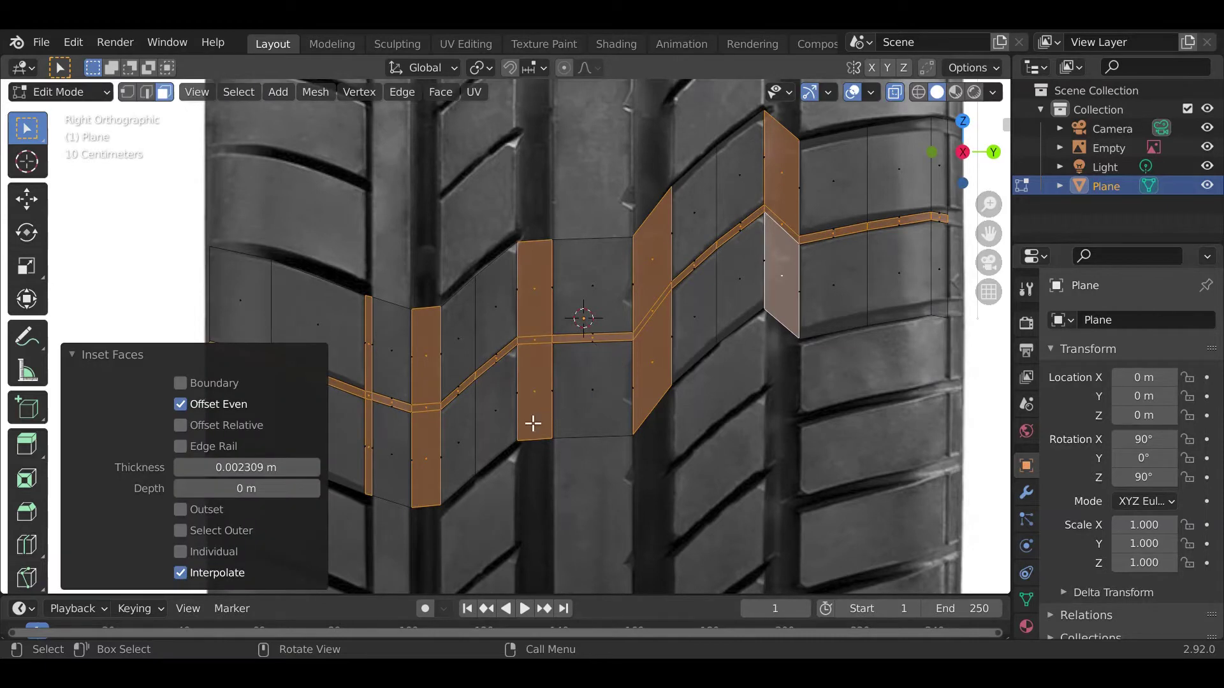
# - Hide the reference photo, turn X-ray off and extrude the selected groove faces about -0.037 m along global X
pyautogui.moveTo(557, 410); pyautogui.dragTo(648, 431, button='middle')
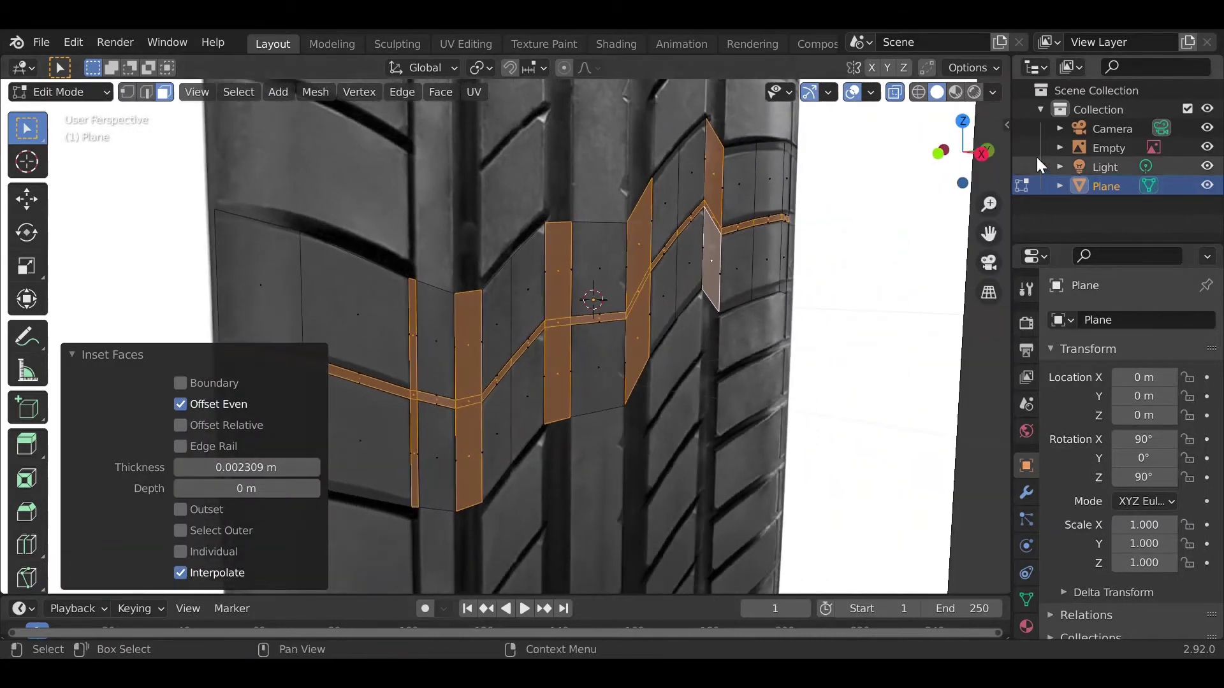
pyautogui.click(1208, 149)
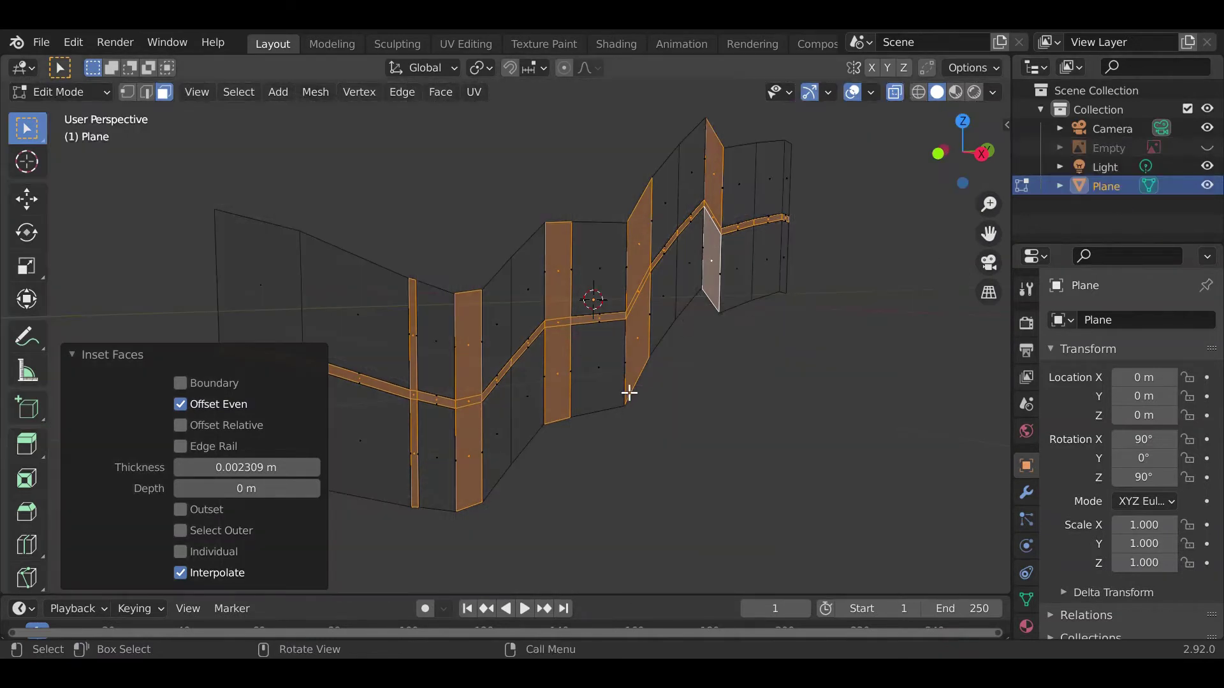
pyautogui.hotkey('alt', 'z')
pyautogui.moveTo(659, 476); pyautogui.dragTo(797, 420, button='middle')
pyautogui.press('g')
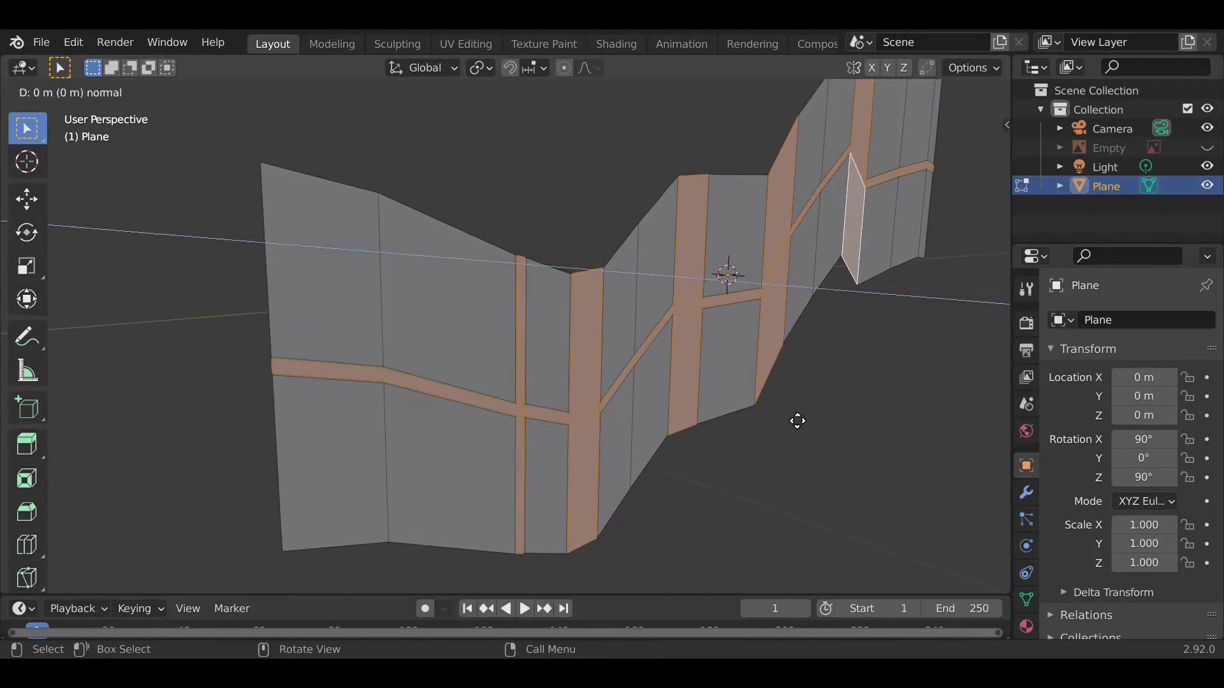
pyautogui.press('x')
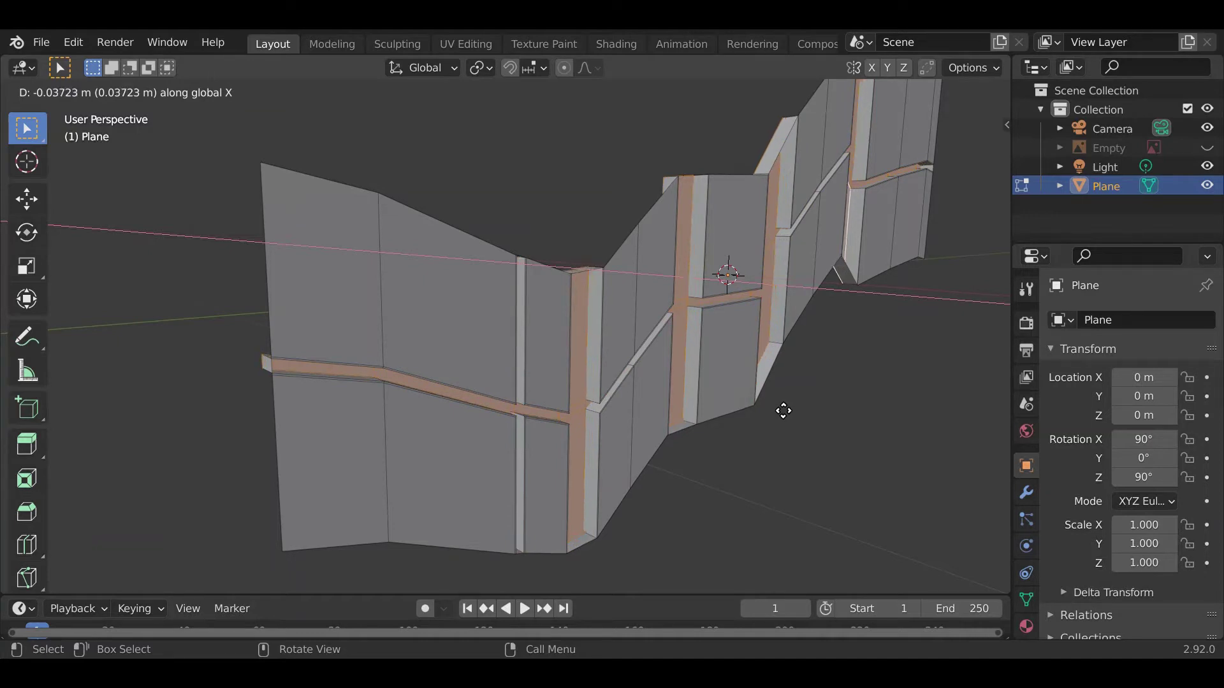
pyautogui.click(783, 409)
# - Clear the selection and select the upper and lower end cap faces of the first three vertical grooves from the -Y side
pyautogui.moveTo(697, 383); pyautogui.dragTo(571, 421, button='middle')
pyautogui.moveTo(601, 461); pyautogui.dragTo(510, 367, button='middle')
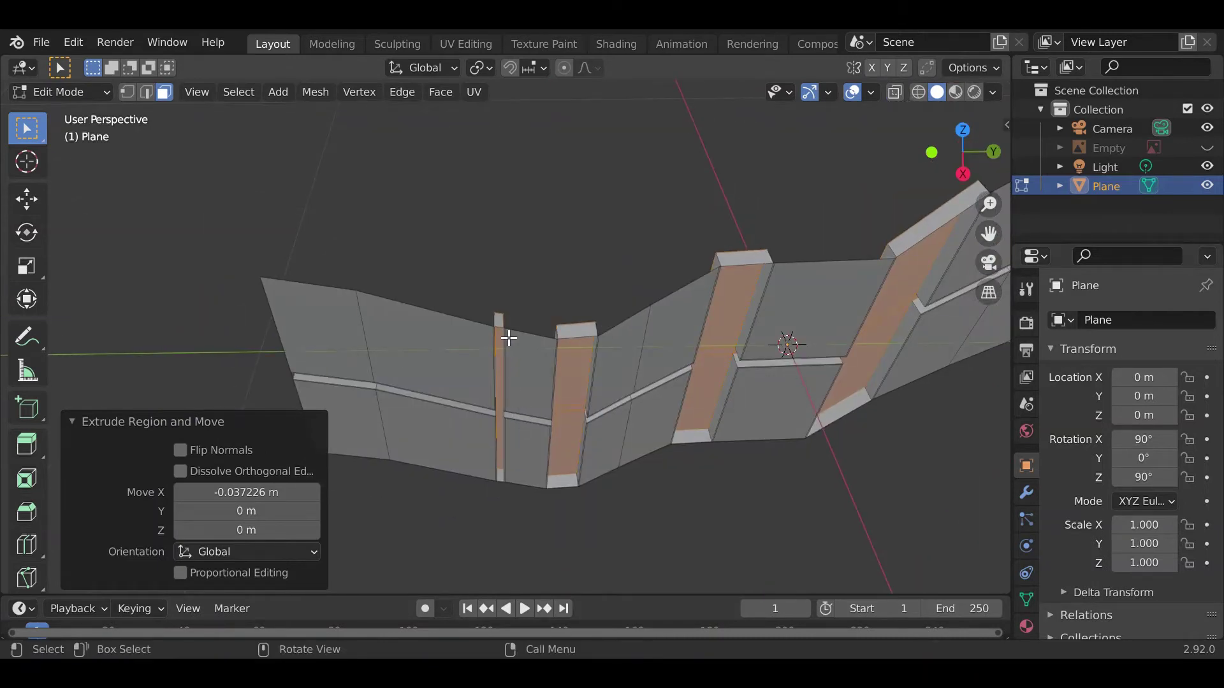
pyautogui.hotkey('alt', 'a')
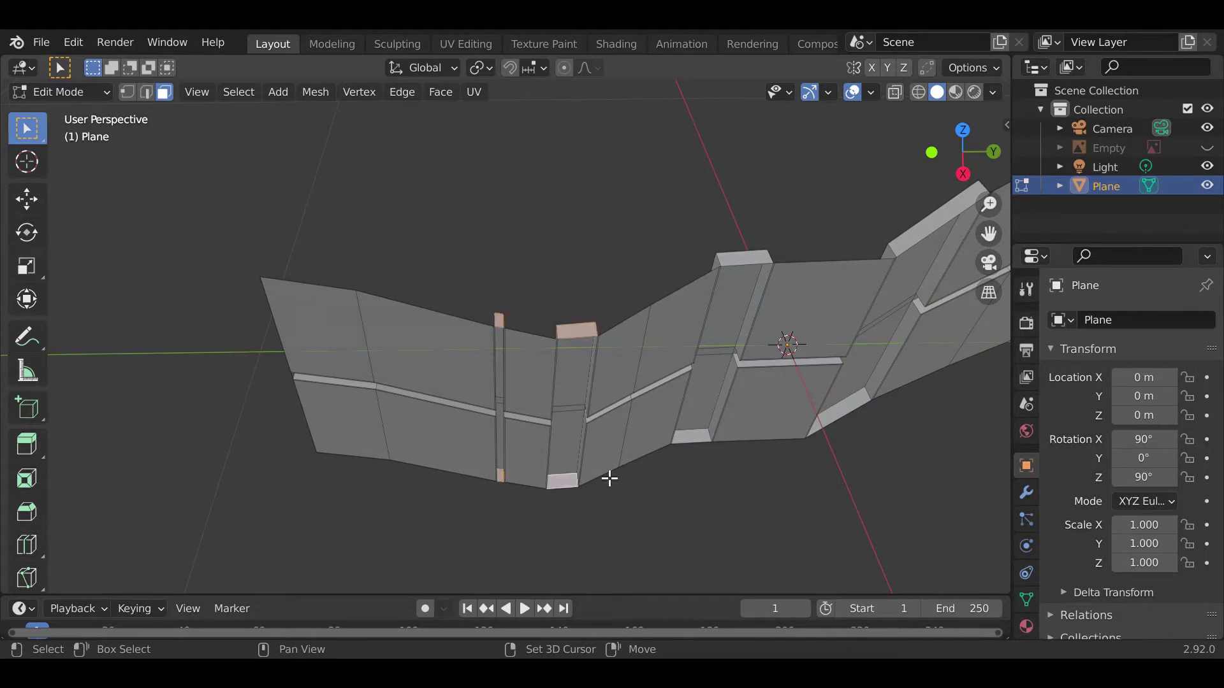
pyautogui.keyDown('shift'); pyautogui.click(756, 268); pyautogui.keyUp('shift')
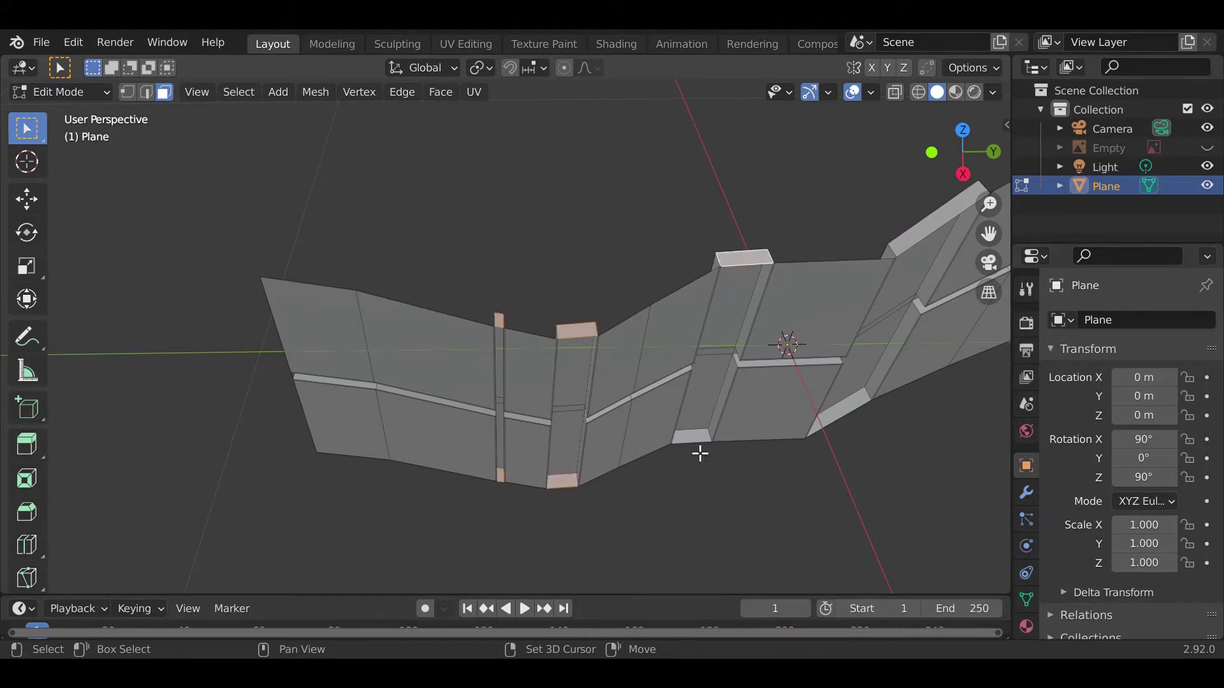
pyautogui.keyDown('shift'); pyautogui.click(711, 449); pyautogui.keyUp('shift')
# - Add the upper and lower end cap faces of the two remaining vertical grooves toward +Y to the selection
pyautogui.keyDown('shift'); pyautogui.moveTo(711, 451); pyautogui.dragTo(556, 289, button='middle'); pyautogui.keyUp('shift')
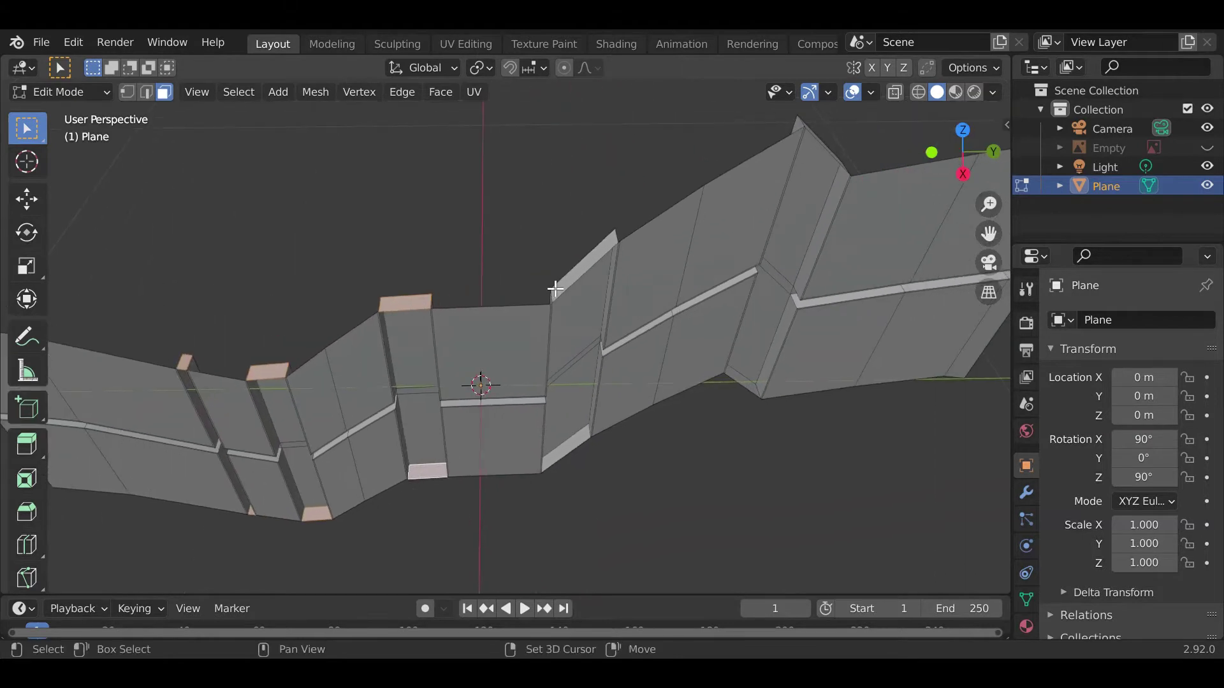
pyautogui.keyDown('shift'); pyautogui.click(585, 281); pyautogui.keyUp('shift')
pyautogui.keyDown('shift'); pyautogui.click(577, 451); pyautogui.keyUp('shift')
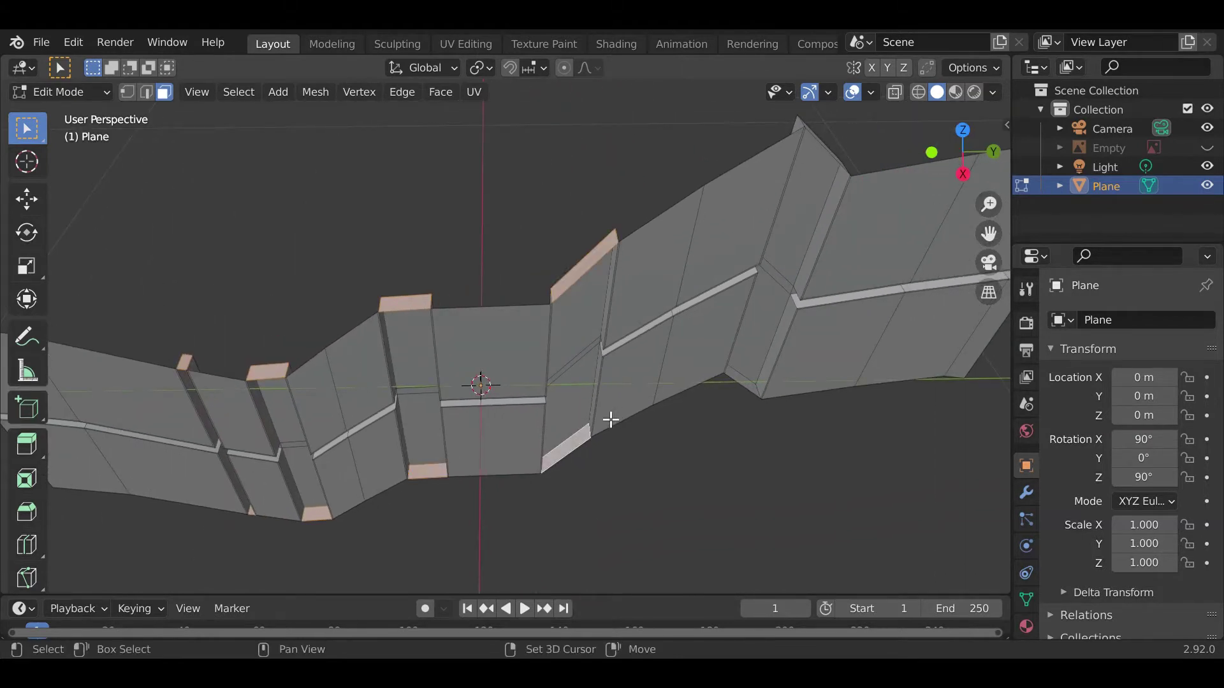
pyautogui.keyDown('shift'); pyautogui.moveTo(606, 418); pyautogui.dragTo(611, 374, button='middle'); pyautogui.keyUp('shift')
pyautogui.keyDown('shift'); pyautogui.click(576, 270); pyautogui.keyUp('shift')
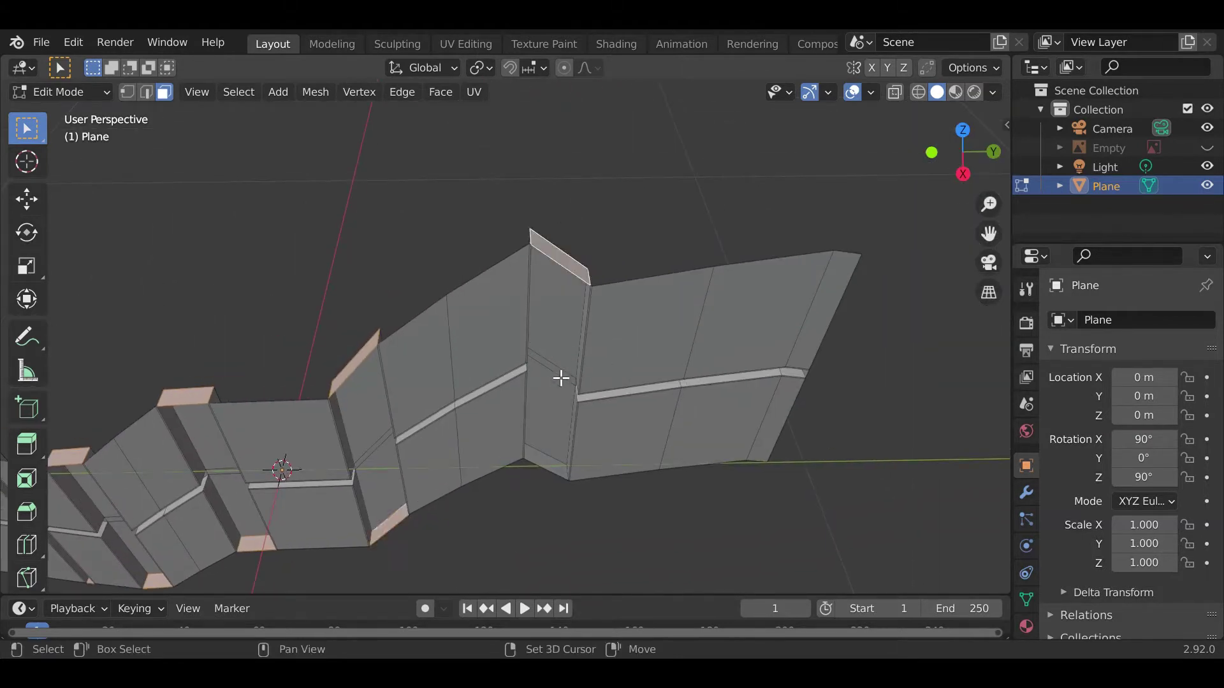
pyautogui.keyDown('shift'); pyautogui.click(552, 470); pyautogui.keyUp('shift')
pyautogui.moveTo(714, 369); pyautogui.dragTo(576, 311, button='middle')
pyautogui.moveTo(679, 411); pyautogui.dragTo(688, 451, button='middle')
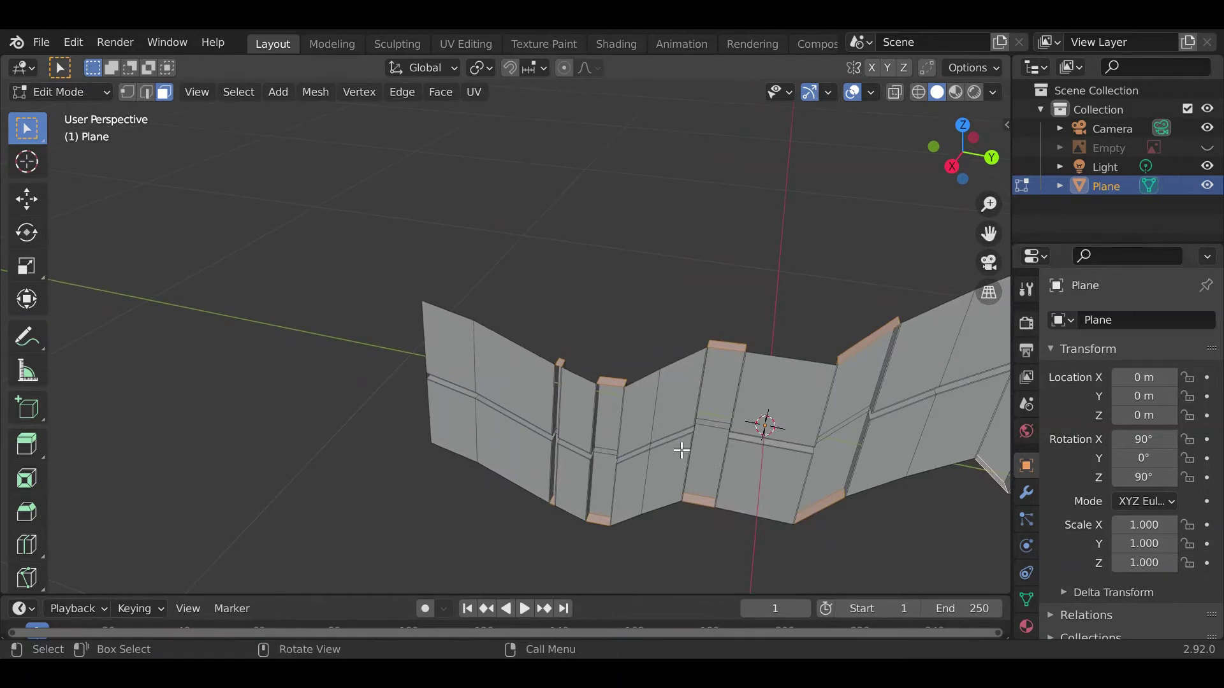
# - Delete the selected upper and lower end cap faces of the vertical grooves
pyautogui.press('x')
pyautogui.click(628, 456)
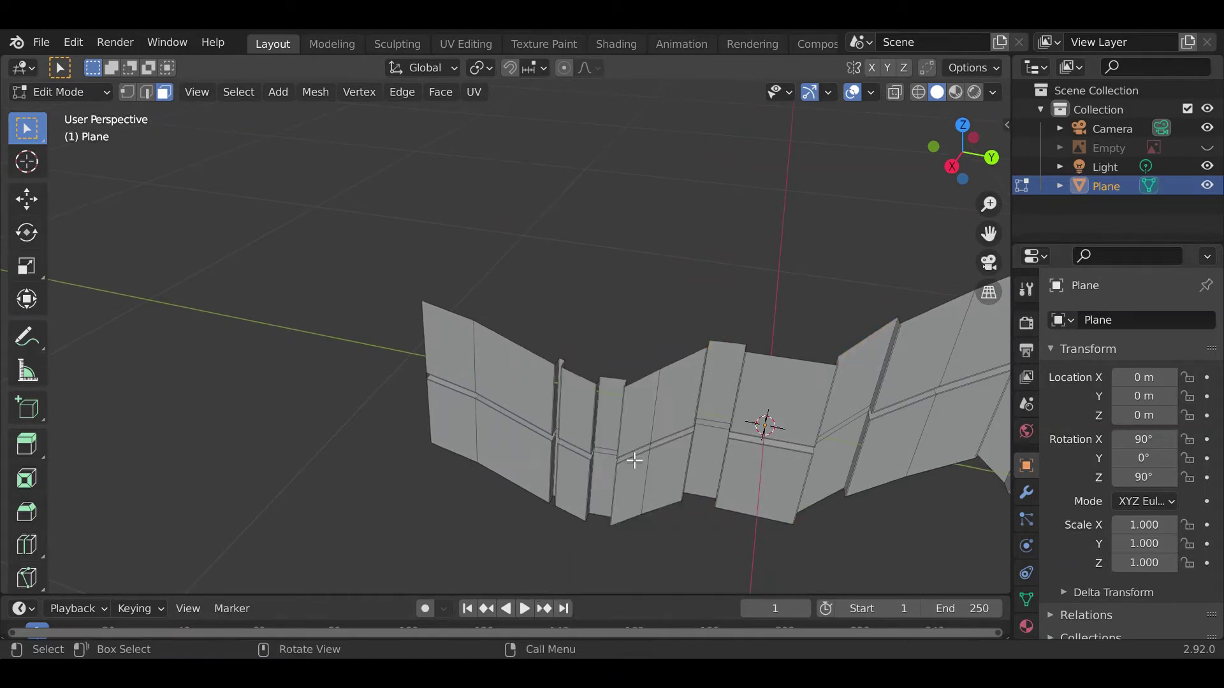
# - Examine the open ends of the vertical grooves and their junctions with the horizontal groove
pyautogui.moveTo(596, 462); pyautogui.dragTo(564, 415, button='middle')
pyautogui.scroll(3, 564, 415)
pyautogui.keyDown('shift'); pyautogui.moveTo(814, 443); pyautogui.dragTo(706, 323, button='middle'); pyautogui.keyUp('shift')
pyautogui.scroll(-4, 610, 306)
pyautogui.scroll(2, 555, 381)
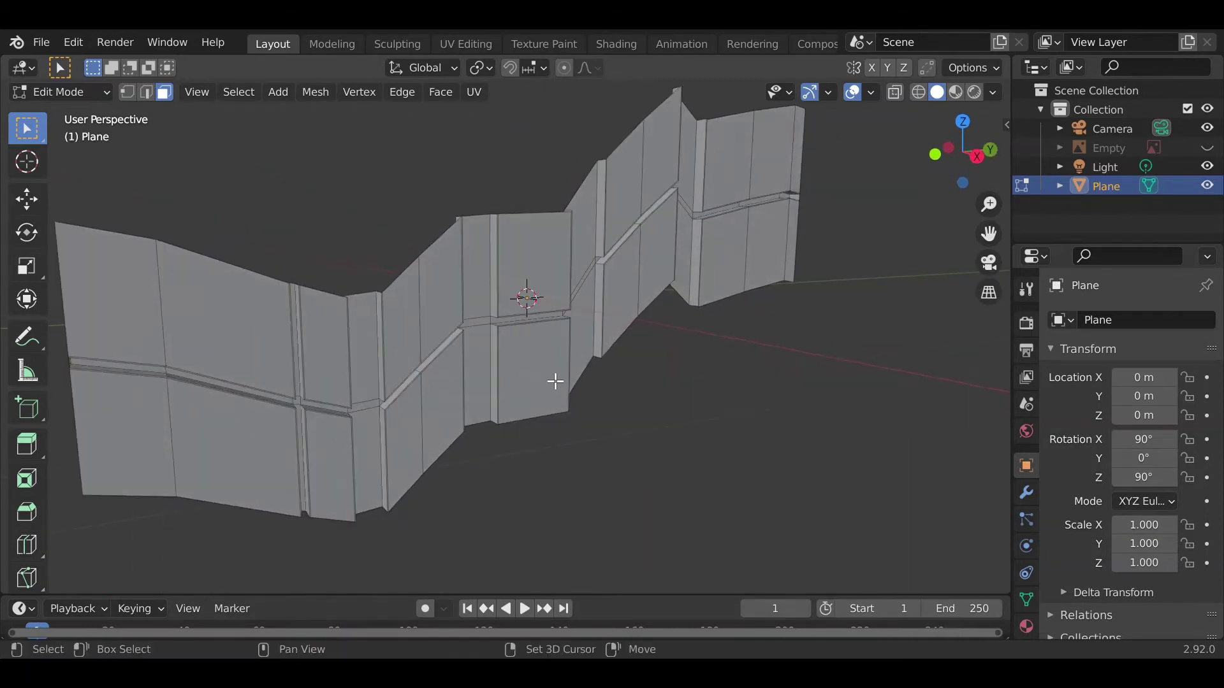
pyautogui.scroll(5, 555, 381)
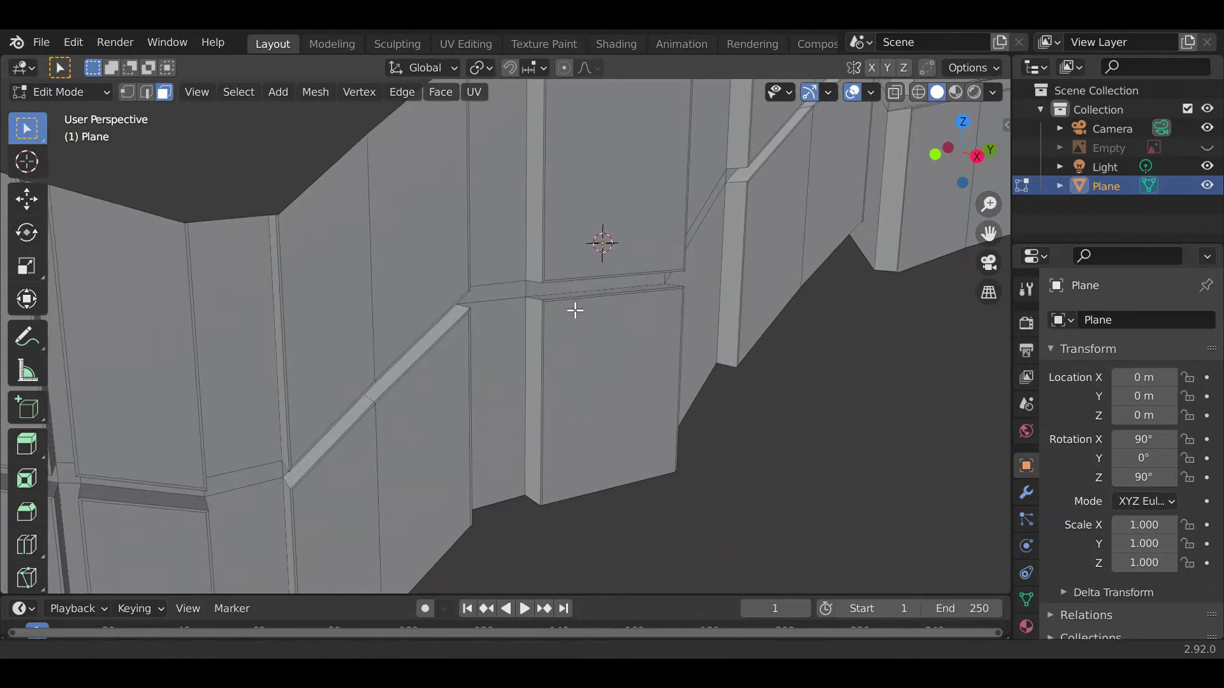
pyautogui.scroll(3, 575, 311)
pyautogui.keyDown('shift'); pyautogui.moveTo(576, 317); pyautogui.dragTo(430, 413, button='middle'); pyautogui.keyUp('shift')
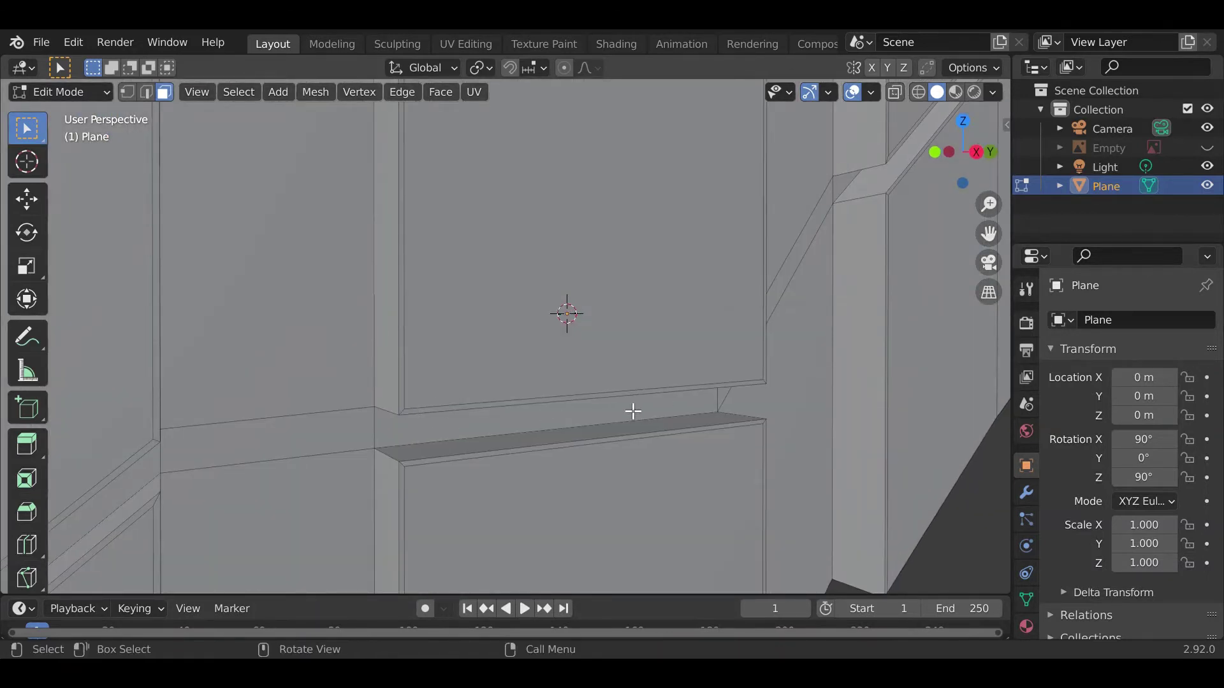
pyautogui.moveTo(633, 411); pyautogui.dragTo(568, 383, button='middle')
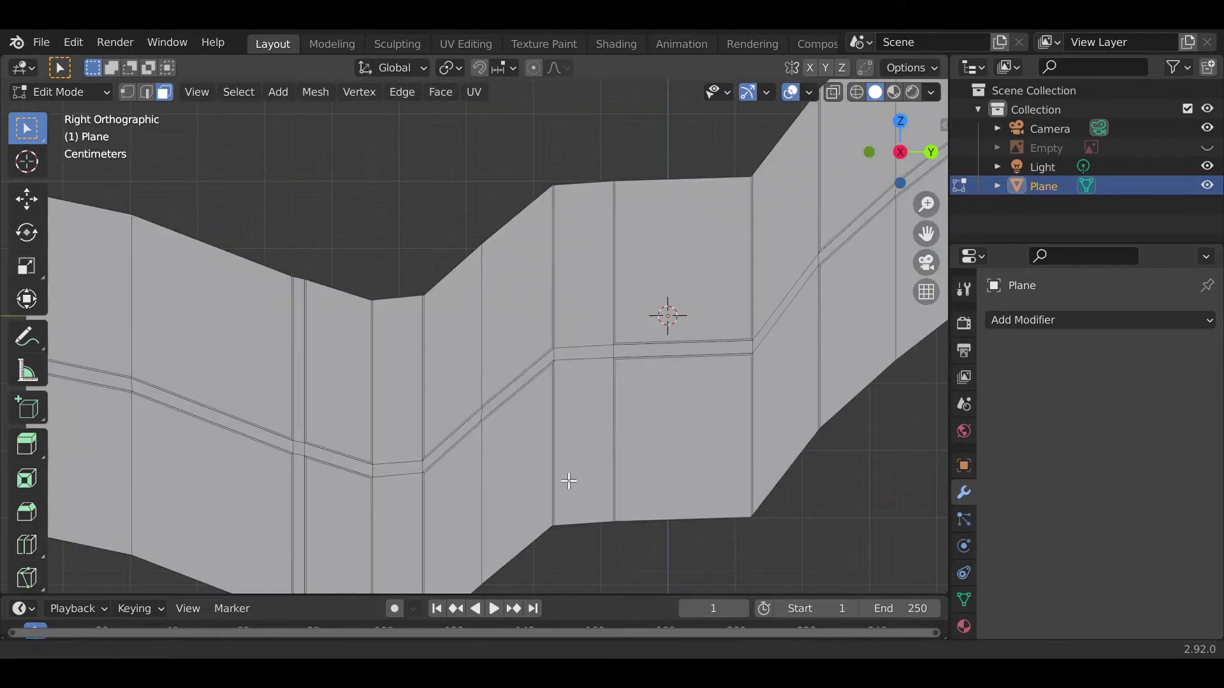
# - Add a Bevel modifier to the tread mesh
pyautogui.keyDown('shift'); pyautogui.moveTo(568, 480); pyautogui.dragTo(694, 453, button='middle'); pyautogui.keyUp('shift')
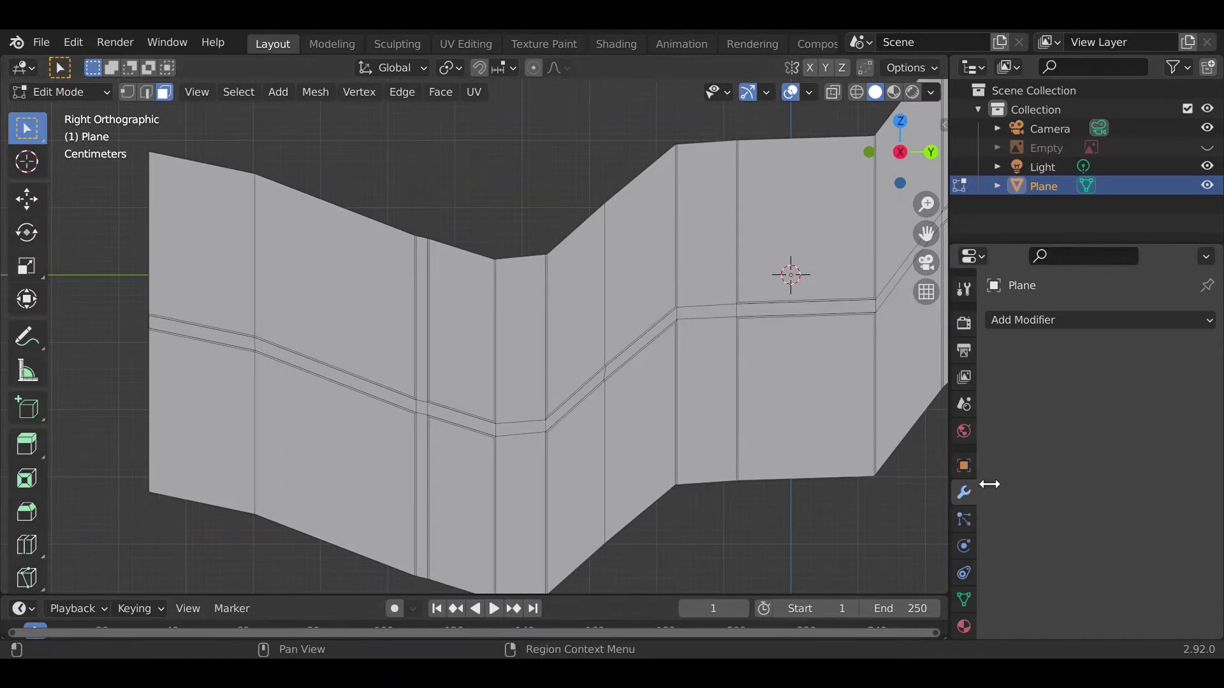
pyautogui.click(1033, 321)
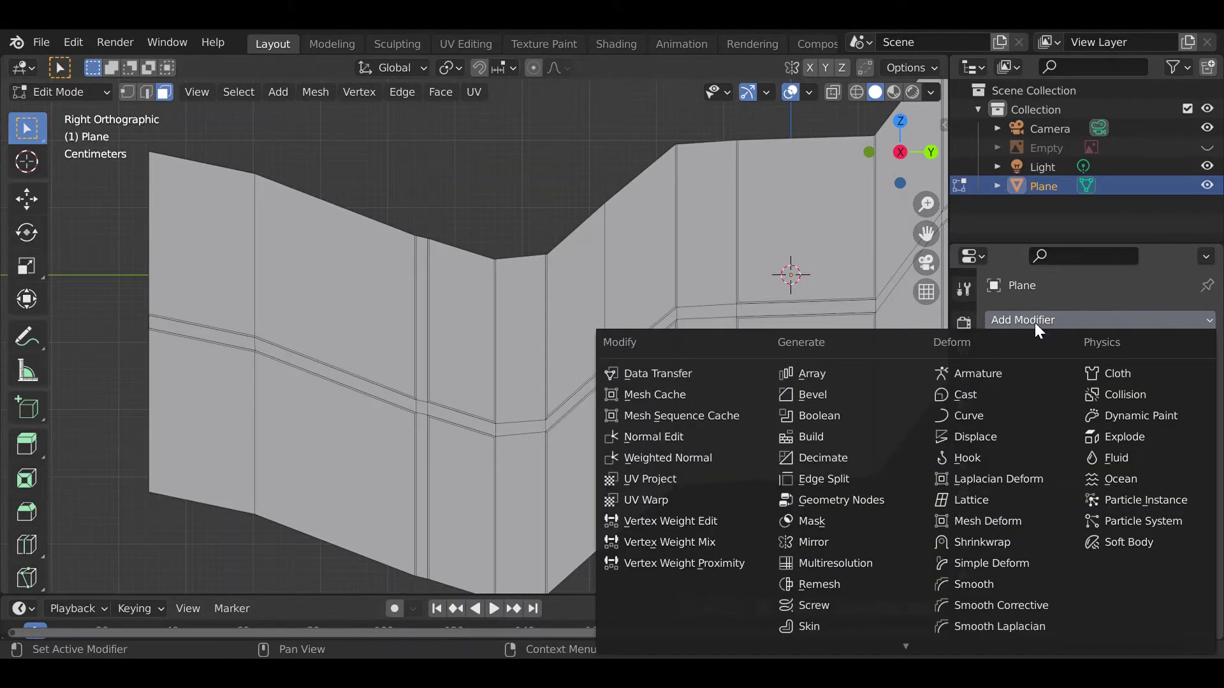
pyautogui.click(829, 393)
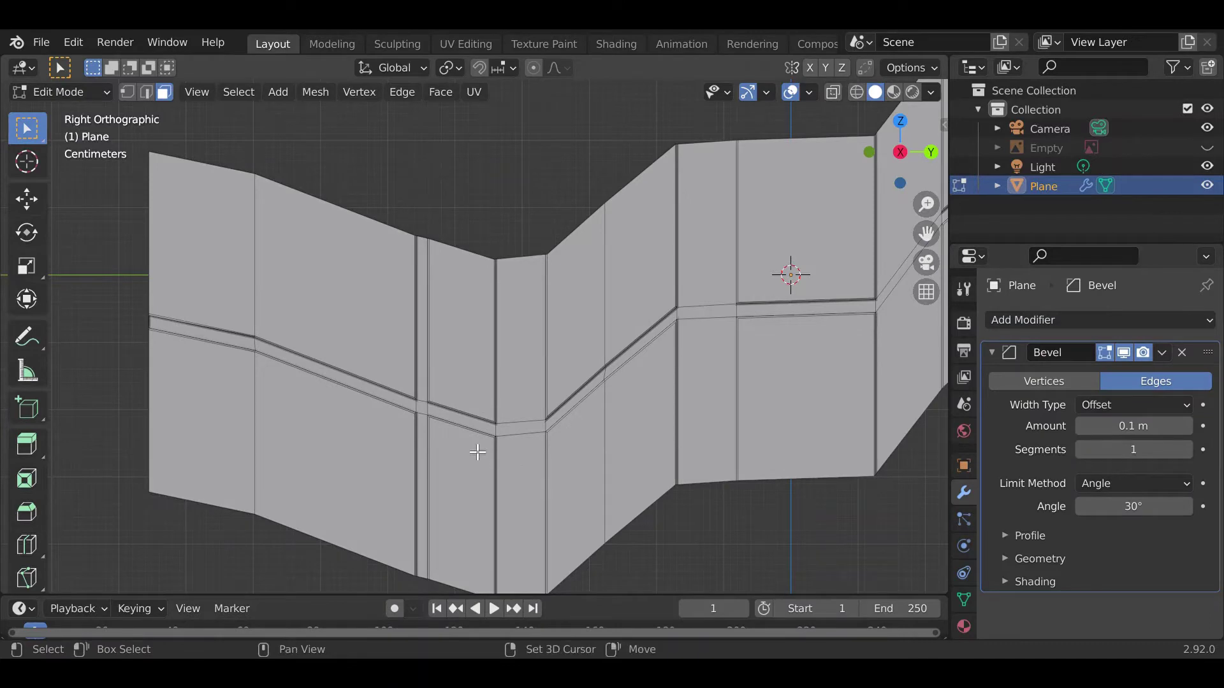
# - Examine the bevelled groove edges and junctions from the front, back and side of the mesh
pyautogui.keyDown('shift'); pyautogui.moveTo(489, 466); pyautogui.dragTo(557, 470, button='middle'); pyautogui.keyUp('shift')
pyautogui.scroll(2, 510, 465)
pyautogui.scroll(2, 576, 441)
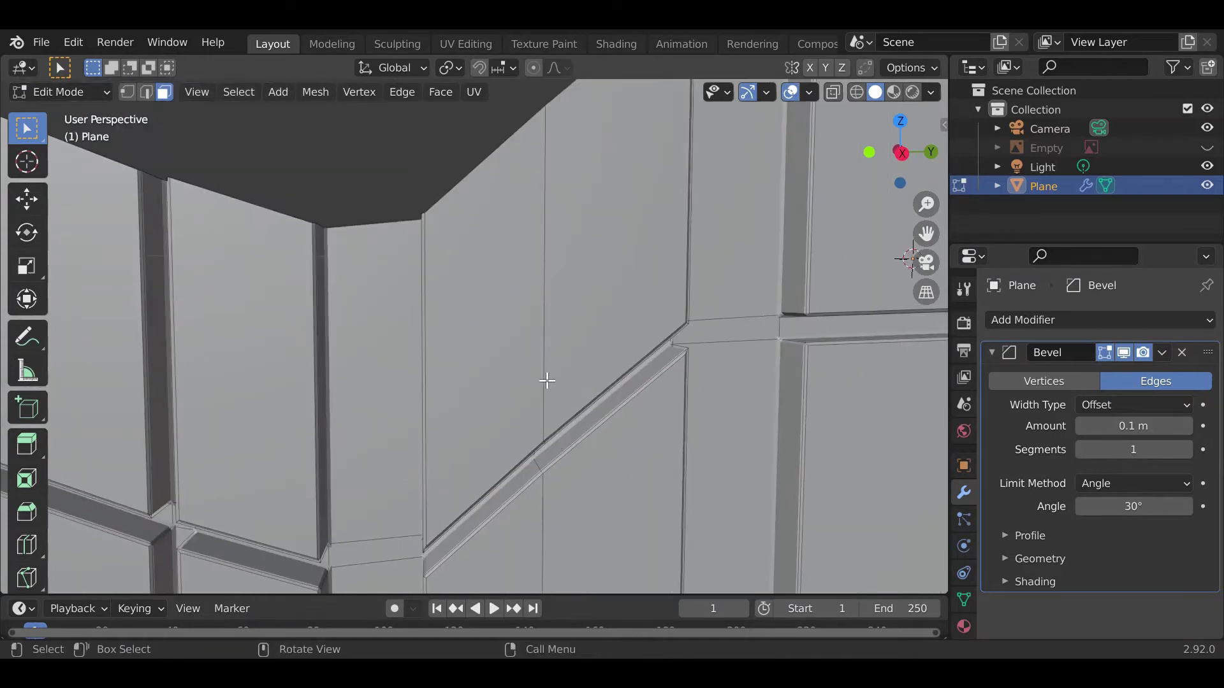
pyautogui.scroll(-3, 576, 429)
pyautogui.moveTo(576, 429); pyautogui.dragTo(644, 476, button='middle')
pyautogui.scroll(1, 484, 463)
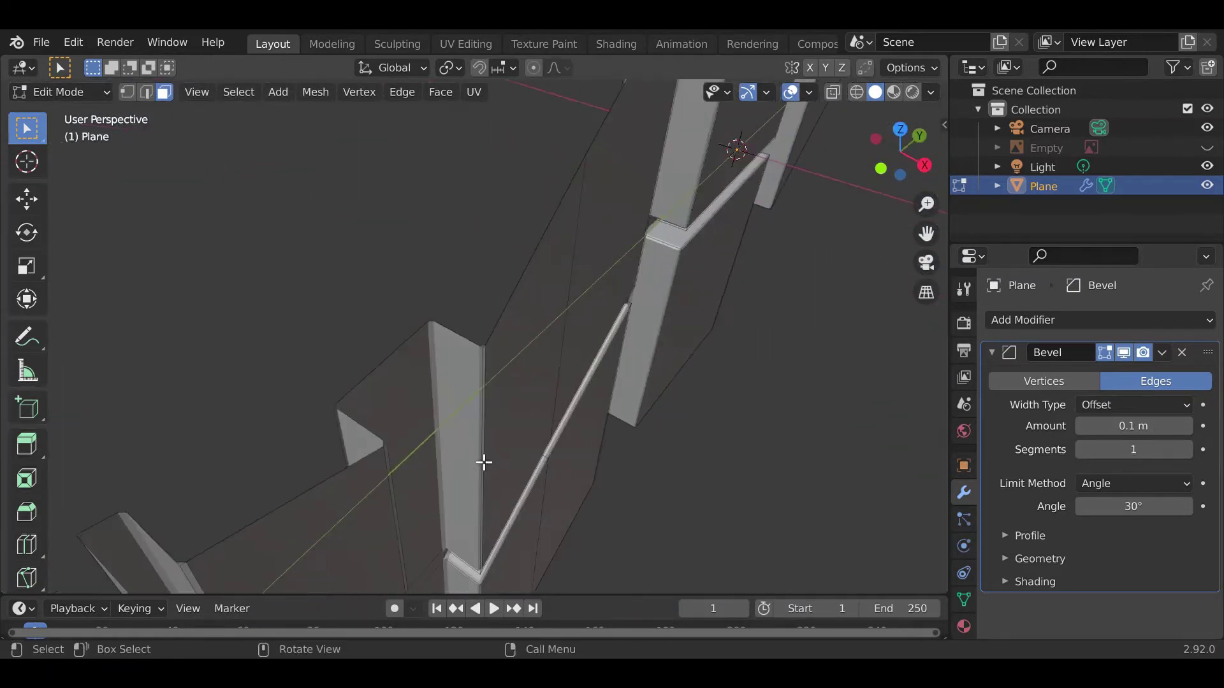
pyautogui.moveTo(484, 463); pyautogui.dragTo(274, 446, button='middle')
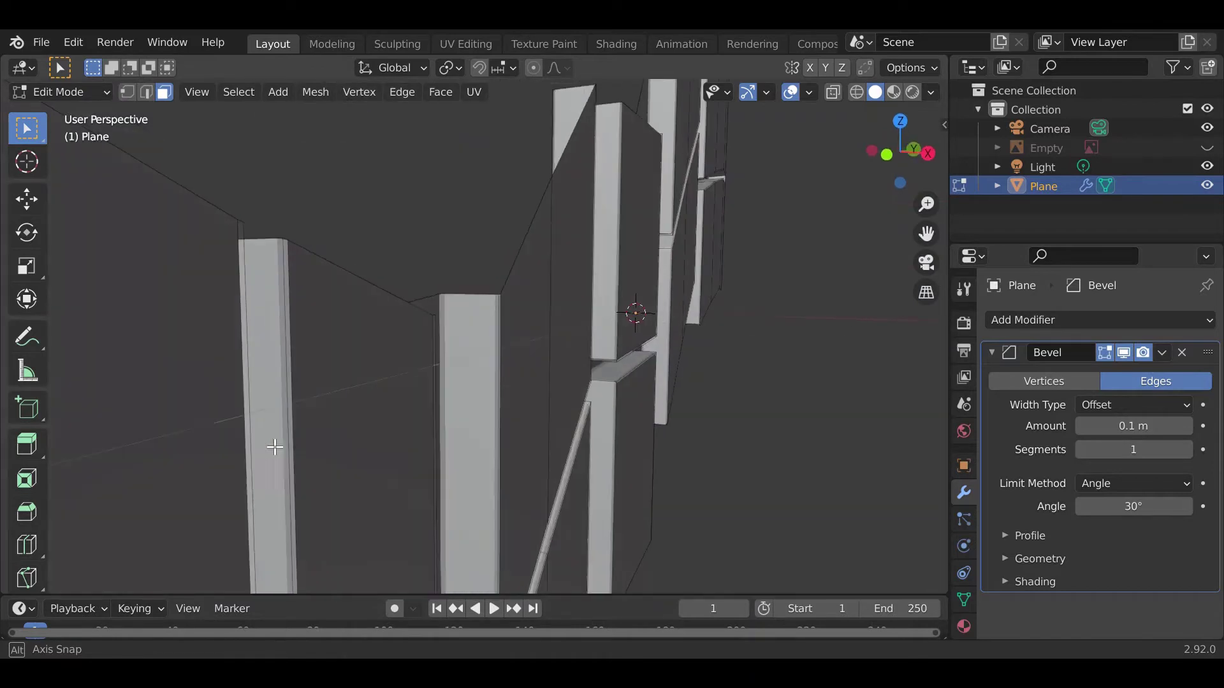
pyautogui.keyDown('shift'); pyautogui.moveTo(377, 466); pyautogui.dragTo(394, 235, button='middle'); pyautogui.keyUp('shift')
pyautogui.moveTo(472, 453); pyautogui.dragTo(319, 482, button='middle')
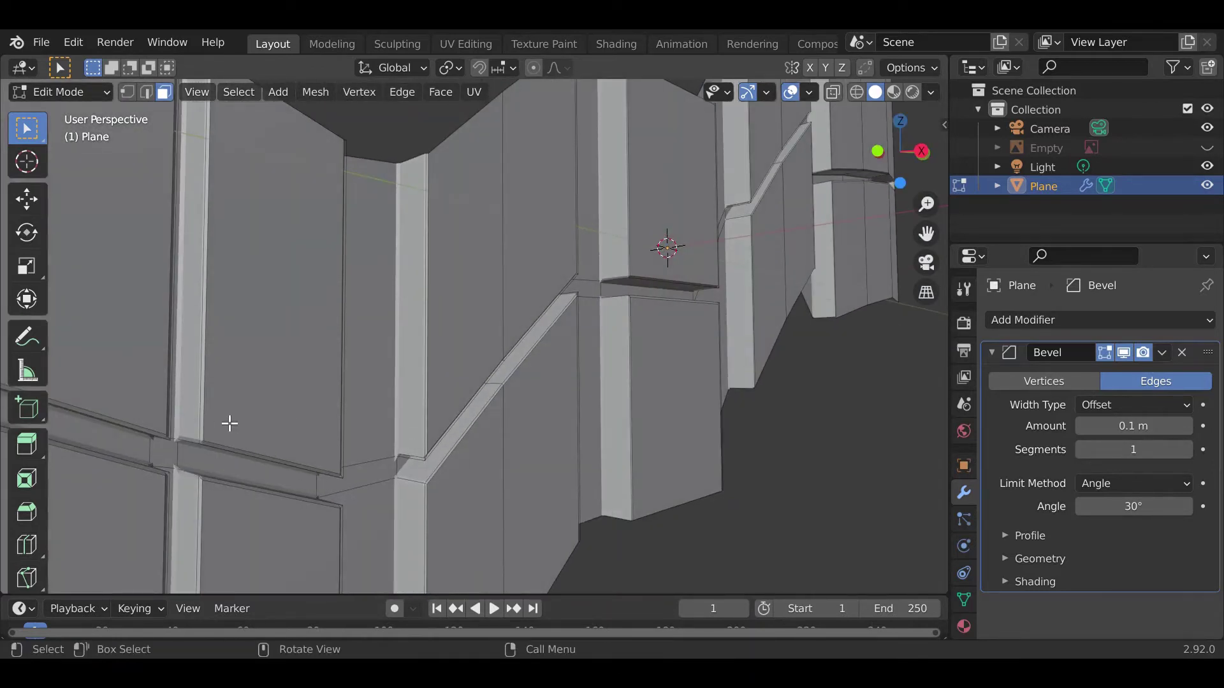
pyautogui.moveTo(424, 466); pyautogui.dragTo(638, 470, button='middle')
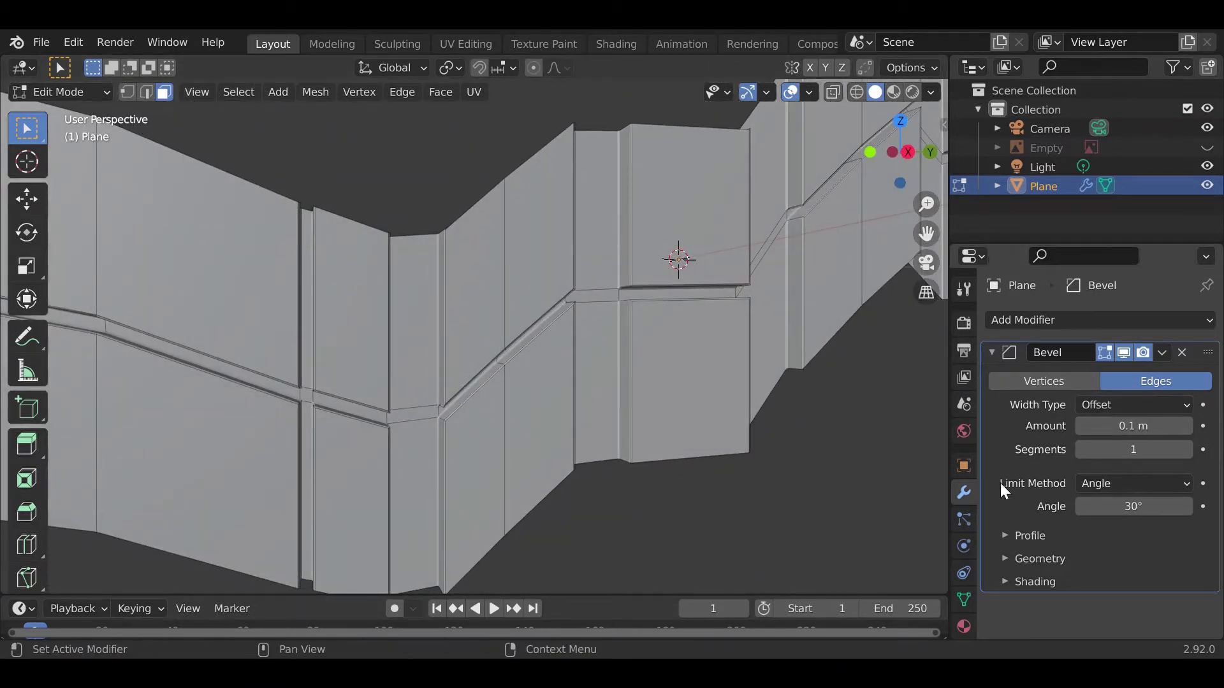
# - Set the Bevel modifier's limit method to Weight and turn off its viewport display
pyautogui.click(1095, 487)
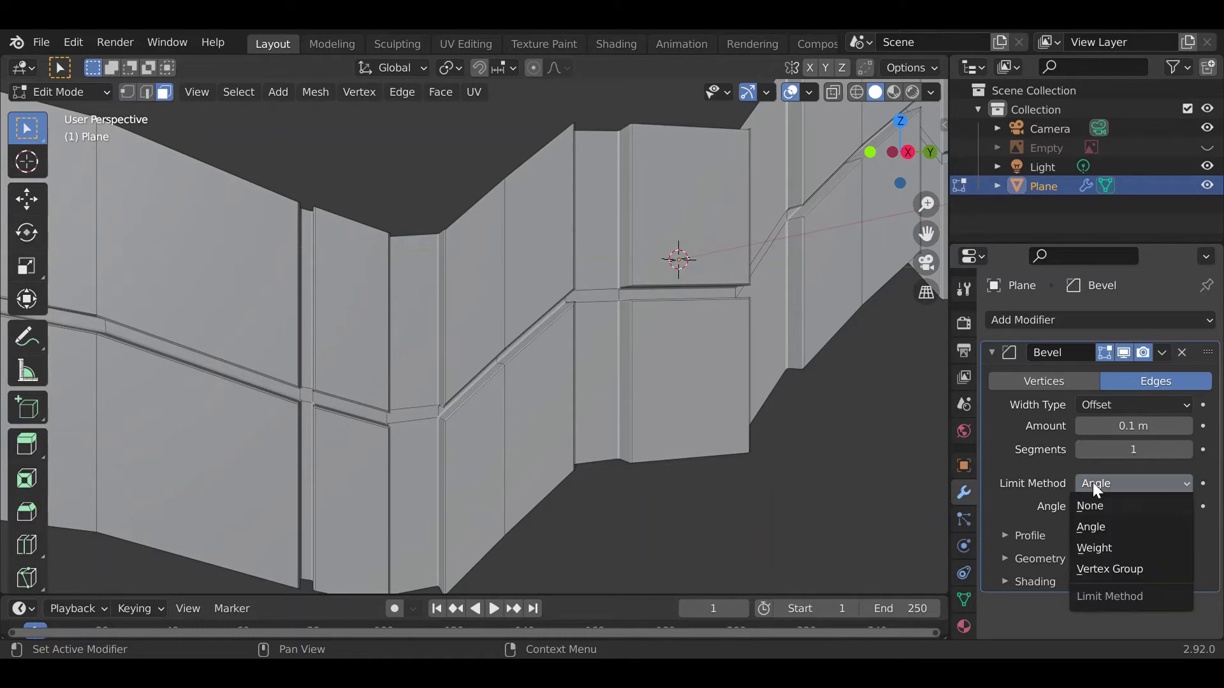
pyautogui.click(1092, 549)
pyautogui.moveTo(510, 470); pyautogui.dragTo(561, 447, button='middle')
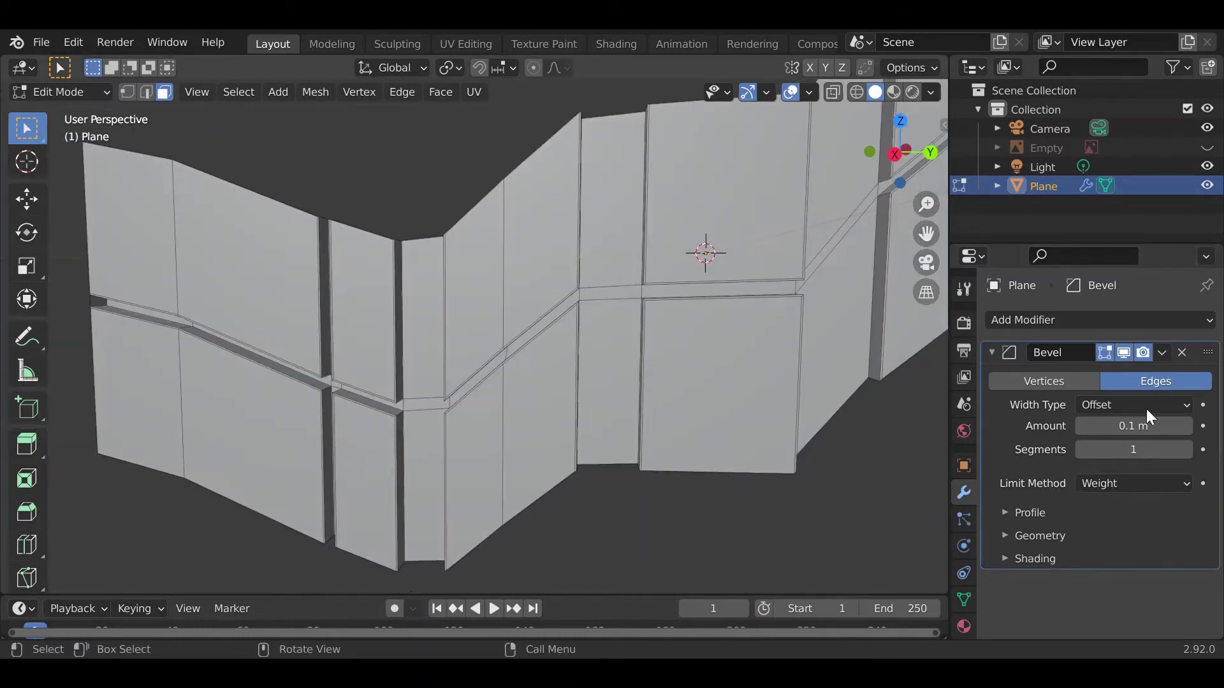
pyautogui.click(1125, 353)
pyautogui.moveTo(468, 445); pyautogui.dragTo(506, 458, button='middle')
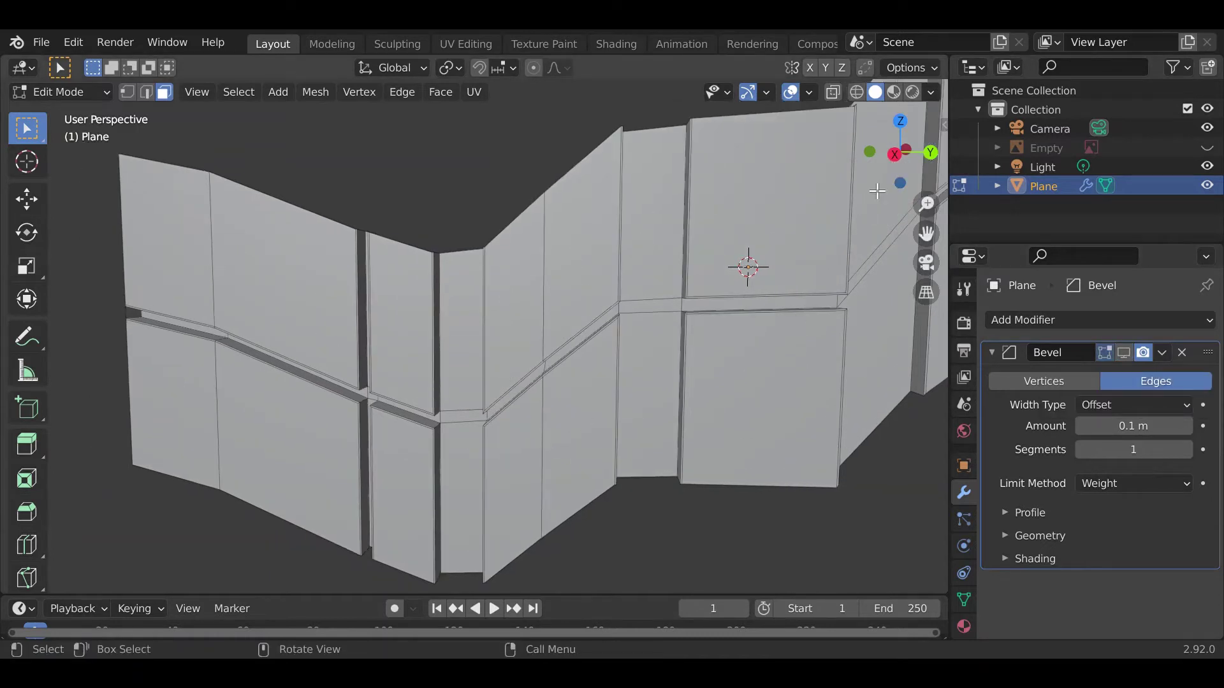
# - In edge select mode, select the upper and lower rim edges of the horizontal groove's first two sections at the -Y end
pyautogui.click(896, 154)
pyautogui.keyDown('shift'); pyautogui.moveTo(573, 385); pyautogui.dragTo(762, 386, button='middle'); pyautogui.keyUp('shift')
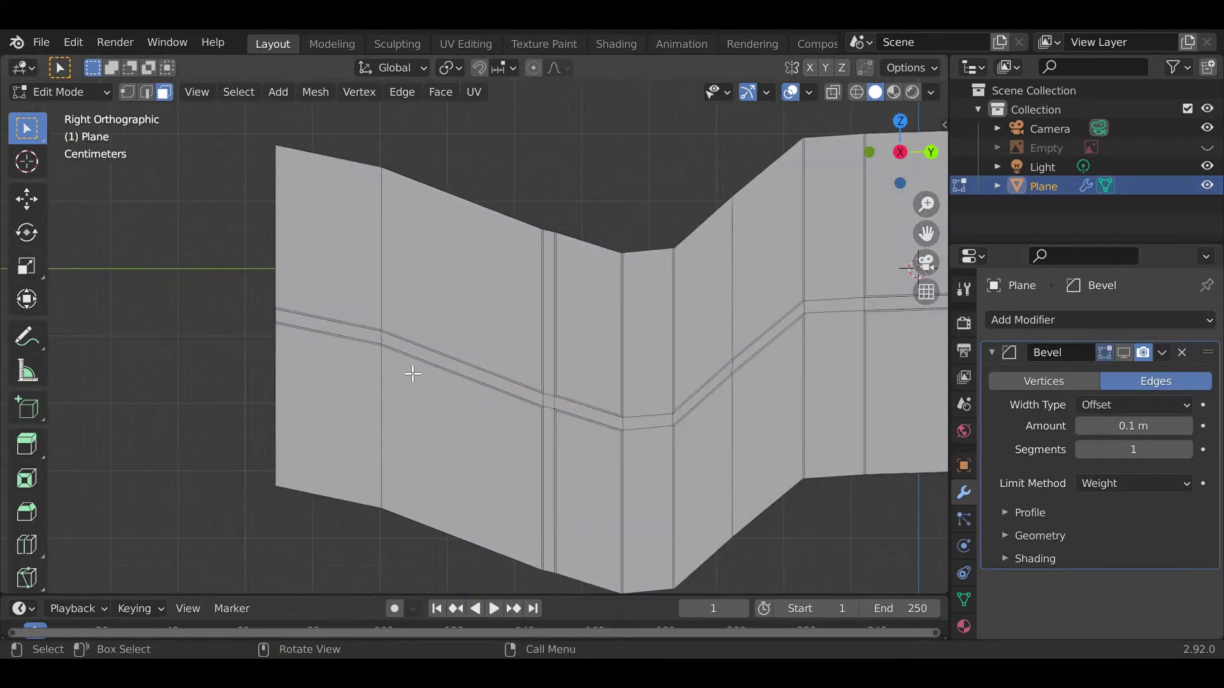
pyautogui.scroll(2, 479, 399)
pyautogui.keyDown('shift'); pyautogui.moveTo(492, 399); pyautogui.dragTo(645, 457, button='middle'); pyautogui.keyUp('shift')
pyautogui.scroll(1, 400, 411)
pyautogui.scroll(2, 399, 411)
pyautogui.keyDown('shift'); pyautogui.moveTo(419, 421); pyautogui.dragTo(462, 426, button='middle'); pyautogui.keyUp('shift')
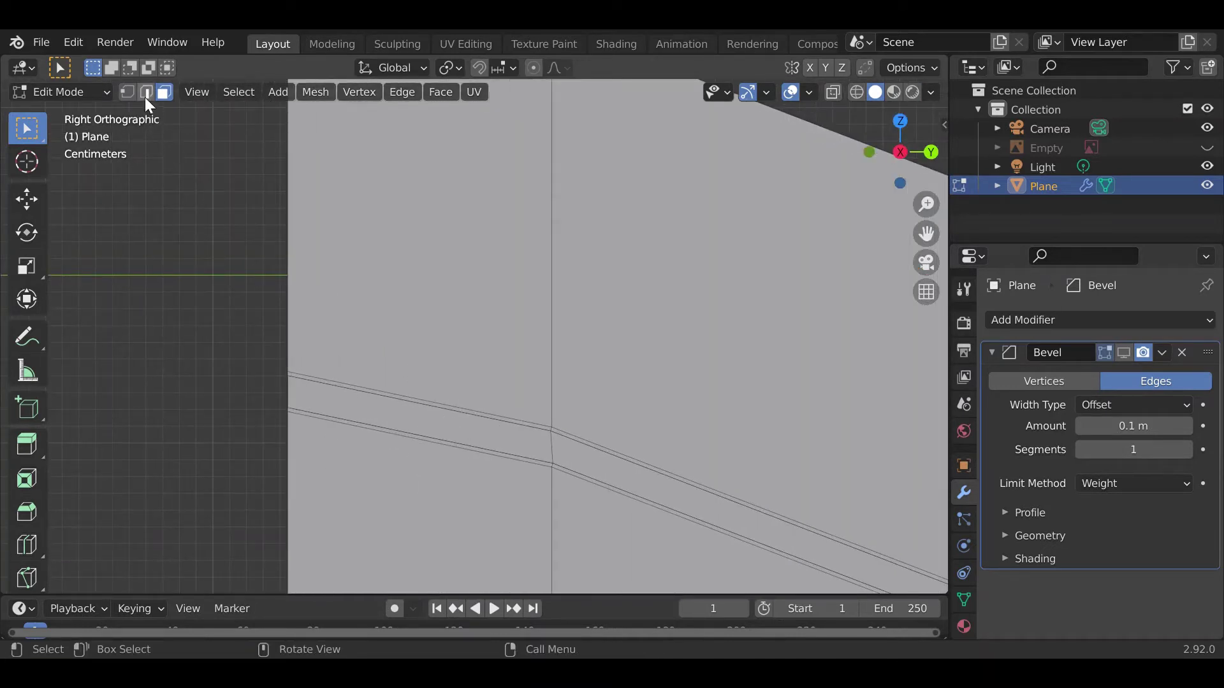
pyautogui.click(146, 94)
pyautogui.moveTo(385, 418); pyautogui.dragTo(233, 384, button='middle')
pyautogui.keyDown('shift'); pyautogui.click(296, 401); pyautogui.keyUp('shift')
pyautogui.keyDown('shift'); pyautogui.click(310, 426); pyautogui.keyUp('shift')
pyautogui.keyDown('shift'); pyautogui.click(397, 422); pyautogui.keyUp('shift')
pyautogui.click(413, 440)
pyautogui.hotkey('ctrl', 'z')
pyautogui.keyDown('shift'); pyautogui.click(475, 466); pyautogui.keyUp('shift')
pyautogui.keyDown('shift'); pyautogui.click(536, 454); pyautogui.keyUp('shift')
pyautogui.moveTo(560, 482); pyautogui.dragTo(517, 447, button='middle')
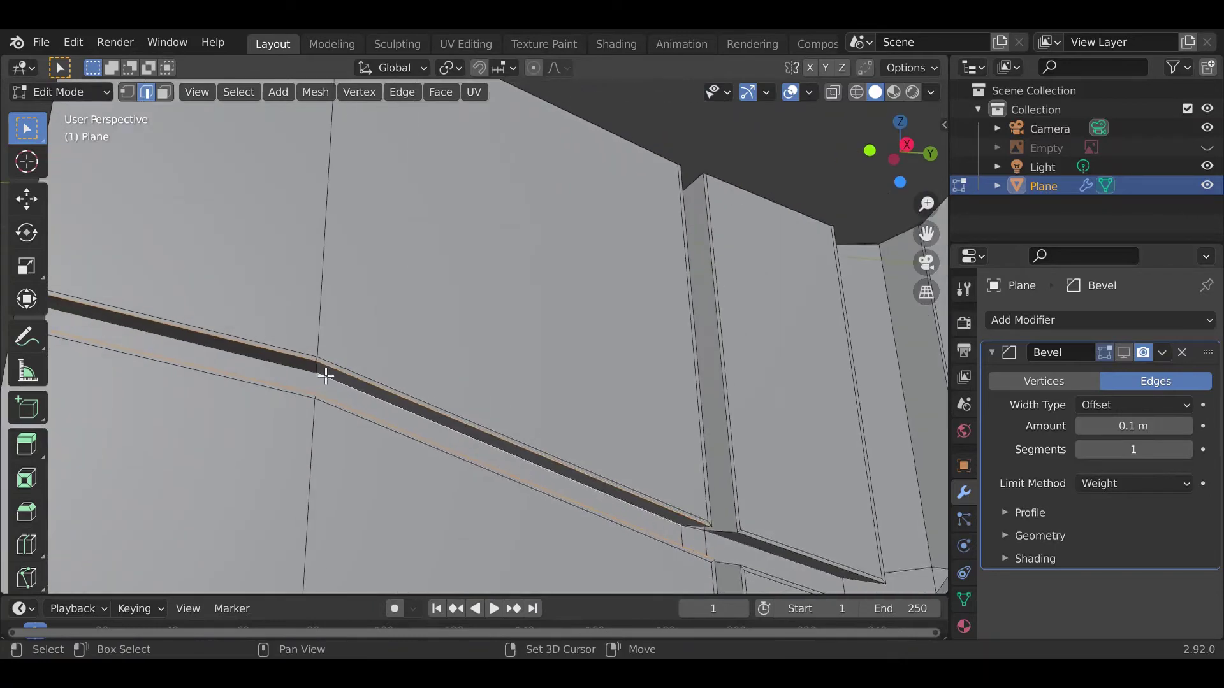
# - Add the edges of the first vertical groove and of the adjoining horizontal groove section toward +Y to the selection
pyautogui.keyDown('shift'); pyautogui.click(325, 375); pyautogui.keyUp('shift')
pyautogui.moveTo(326, 375); pyautogui.dragTo(255, 363, button='middle')
pyautogui.keyDown('shift'); pyautogui.click(568, 476); pyautogui.keyUp('shift')
pyautogui.moveTo(568, 475); pyautogui.dragTo(506, 470, button='middle')
pyautogui.keyDown('shift'); pyautogui.click(470, 419); pyautogui.keyUp('shift')
pyautogui.moveTo(468, 419); pyautogui.dragTo(477, 411, button='middle')
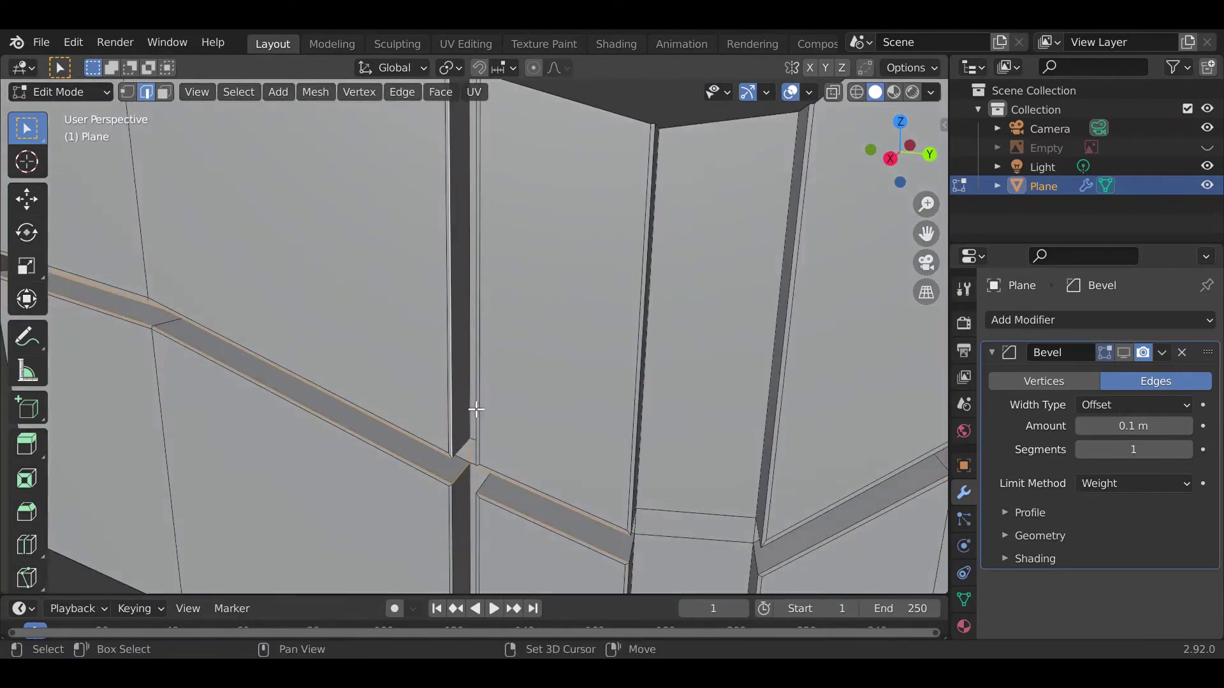
pyautogui.keyDown('shift'); pyautogui.click(474, 411); pyautogui.keyUp('shift')
pyautogui.keyDown('shift'); pyautogui.click(470, 489); pyautogui.keyUp('shift')
pyautogui.moveTo(481, 486); pyautogui.dragTo(558, 408, button='middle')
pyautogui.keyDown('shift'); pyautogui.click(495, 376); pyautogui.keyUp('shift')
pyautogui.keyDown('shift'); pyautogui.click(494, 511); pyautogui.keyUp('shift')
pyautogui.moveTo(494, 511); pyautogui.dragTo(633, 405, button='middle')
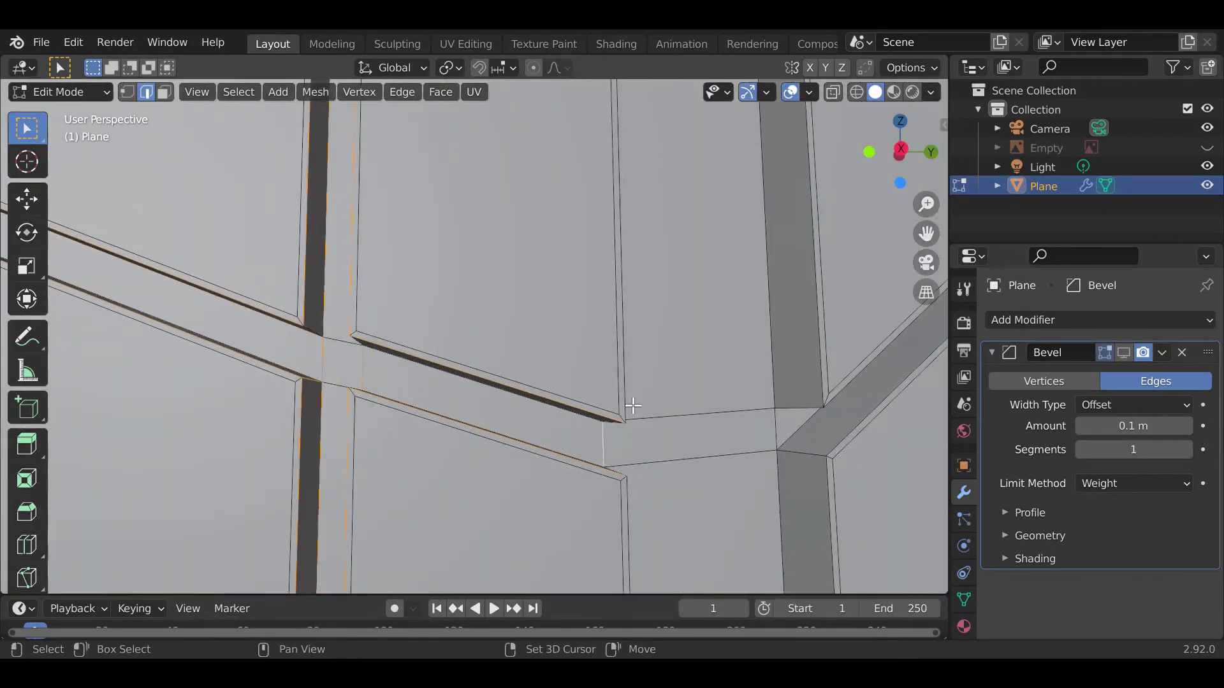
# - Add the edges of the second vertical groove and of the rising horizontal groove section beside it to the selection
pyautogui.keyDown('shift'); pyautogui.click(775, 398); pyautogui.keyUp('shift')
pyautogui.keyDown('shift'); pyautogui.click(782, 475); pyautogui.keyUp('shift')
pyautogui.keyDown('shift'); pyautogui.click(834, 489); pyautogui.keyUp('shift')
pyautogui.keyDown('shift'); pyautogui.click(618, 385); pyautogui.keyUp('shift')
pyautogui.moveTo(834, 485); pyautogui.dragTo(852, 230, button='middle')
pyautogui.keyDown('shift'); pyautogui.click(608, 443); pyautogui.keyUp('shift')
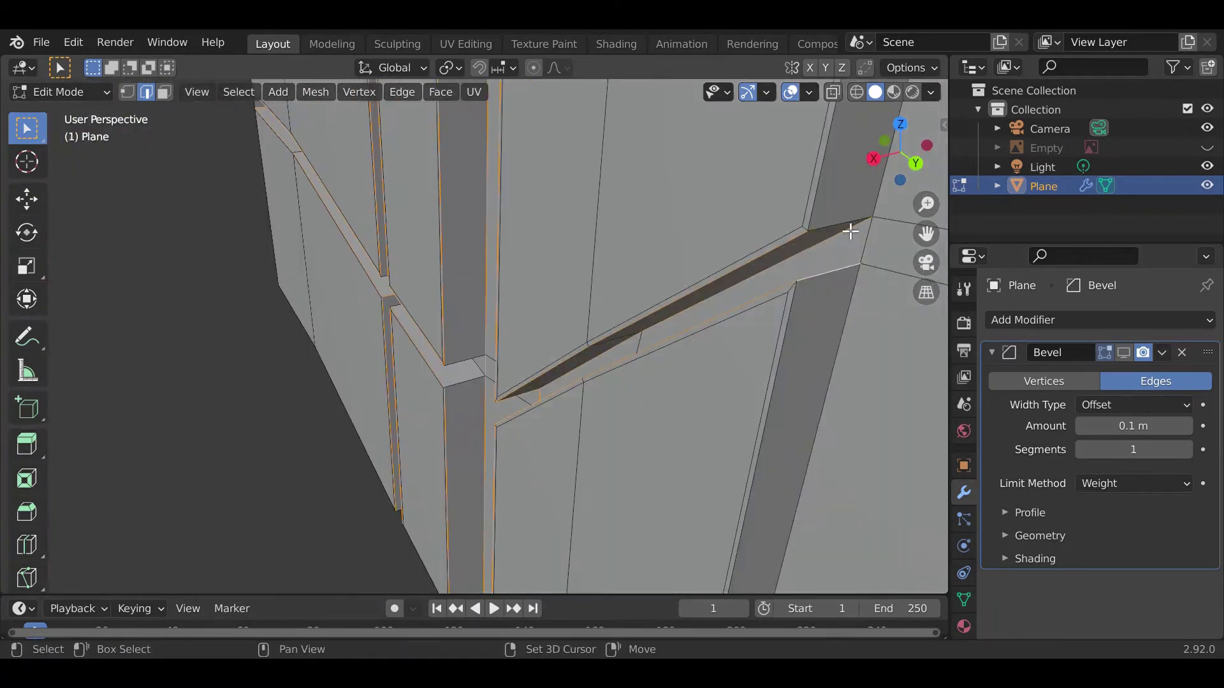
# - Add the edges of the third vertical groove, the section below the 3D cursor and the remaining grooves toward +Y
pyautogui.moveTo(796, 325); pyautogui.dragTo(722, 333, button='middle')
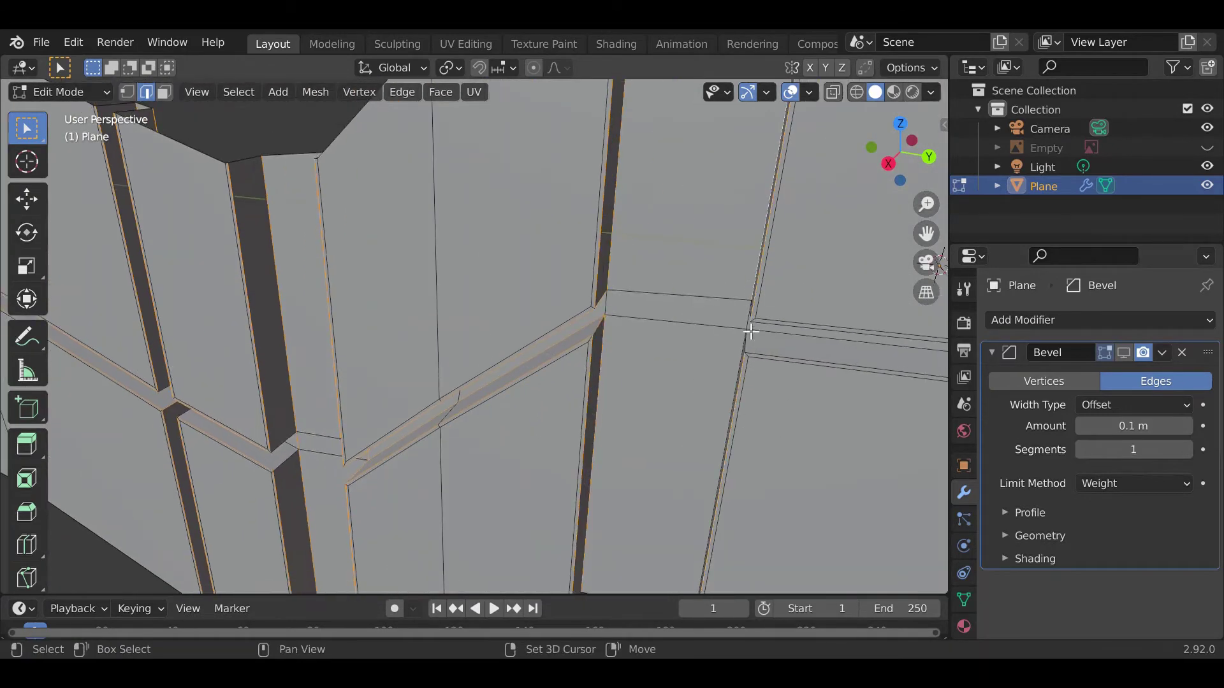
pyautogui.keyDown('shift'); pyautogui.click(740, 388); pyautogui.keyUp('shift')
pyautogui.moveTo(742, 386); pyautogui.dragTo(667, 347, button='middle')
pyautogui.keyDown('shift'); pyautogui.click(831, 318); pyautogui.keyUp('shift')
pyautogui.keyDown('shift'); pyautogui.click(623, 411); pyautogui.keyUp('shift')
pyautogui.keyDown('shift'); pyautogui.moveTo(640, 387); pyautogui.dragTo(549, 371, button='middle'); pyautogui.keyUp('shift')
pyautogui.keyDown('shift'); pyautogui.click(754, 365); pyautogui.keyUp('shift')
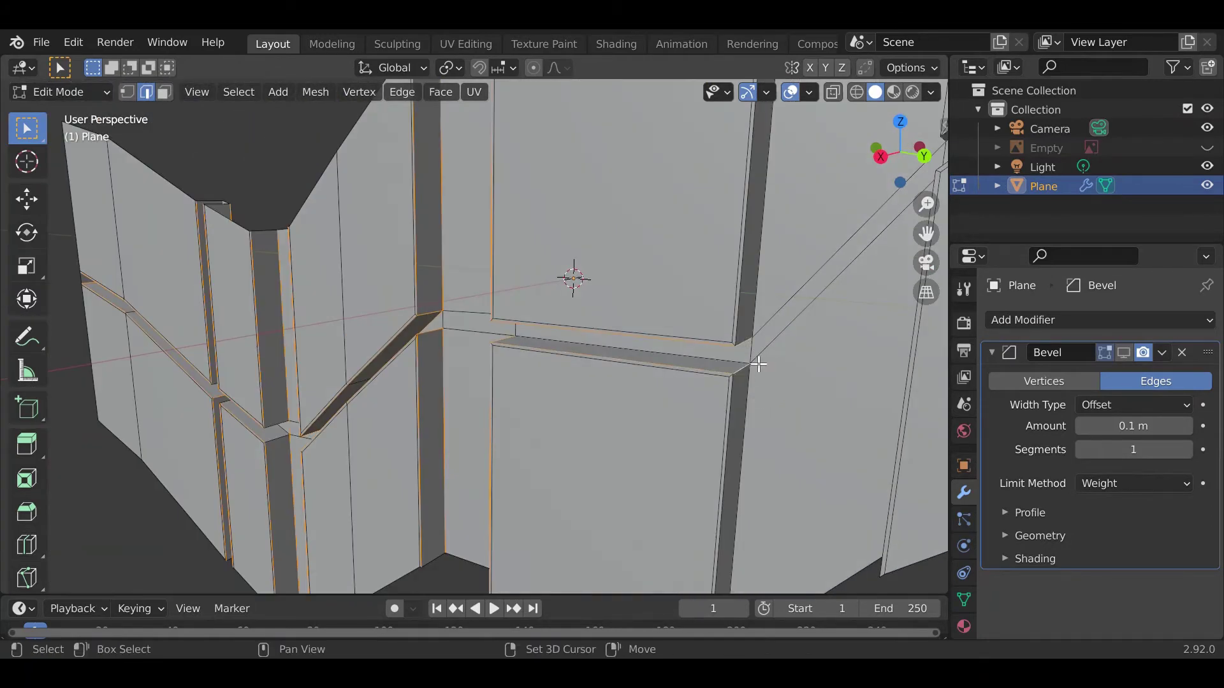
pyautogui.moveTo(759, 364); pyautogui.dragTo(733, 455, button='middle')
pyautogui.moveTo(854, 371); pyautogui.dragTo(906, 395, button='middle')
pyautogui.scroll(-7, 822, 345)
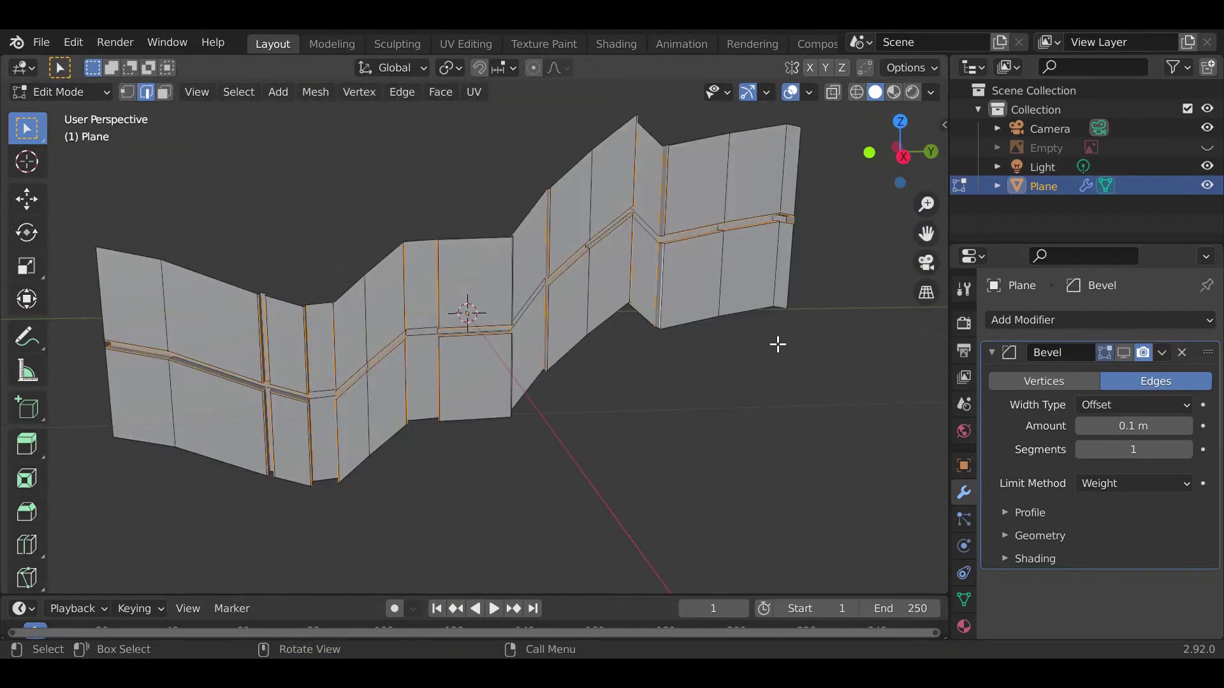
# - Set the edge bevel weight of the selected groove edges to 1
pyautogui.keyDown('shift'); pyautogui.moveTo(491, 405); pyautogui.dragTo(537, 390, button='middle'); pyautogui.keyUp('shift')
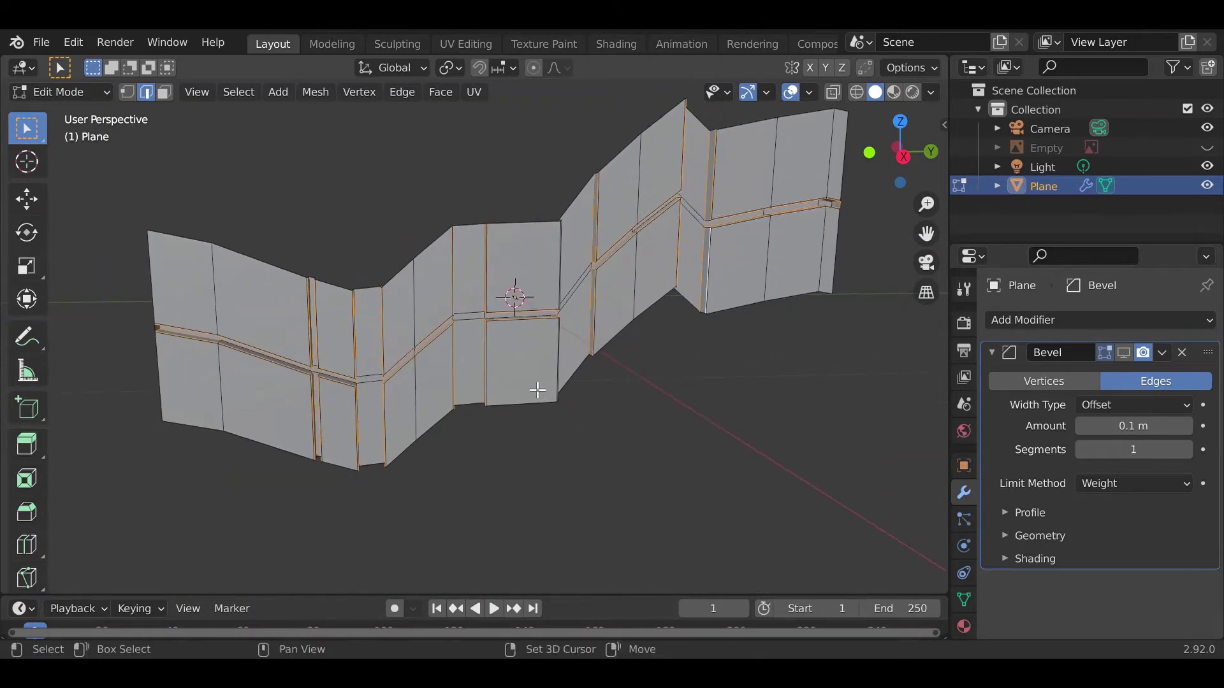
pyautogui.rightClick(479, 357)
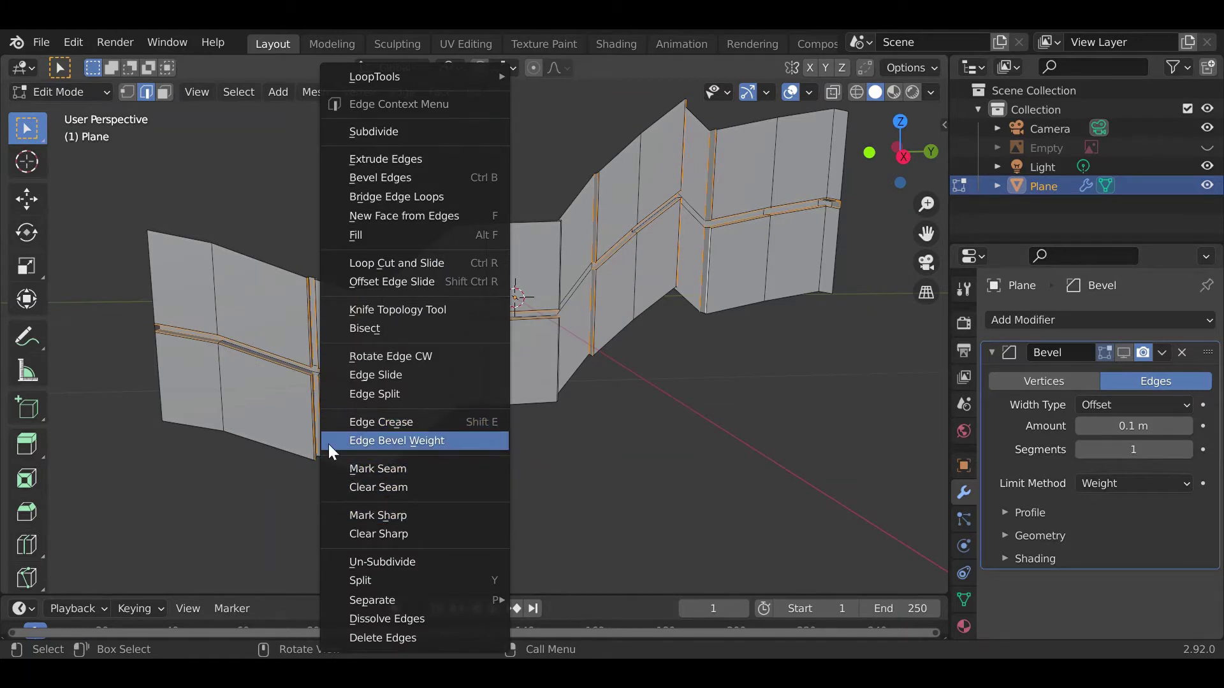
pyautogui.click(406, 442)
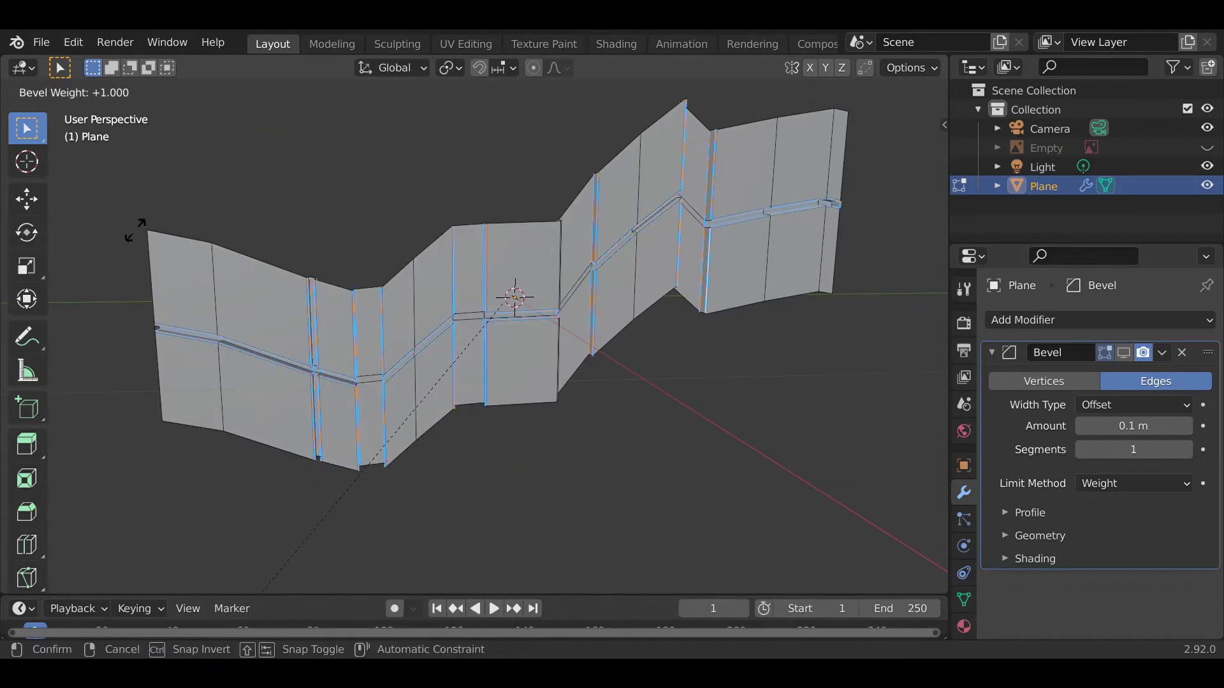
pyautogui.click(135, 230)
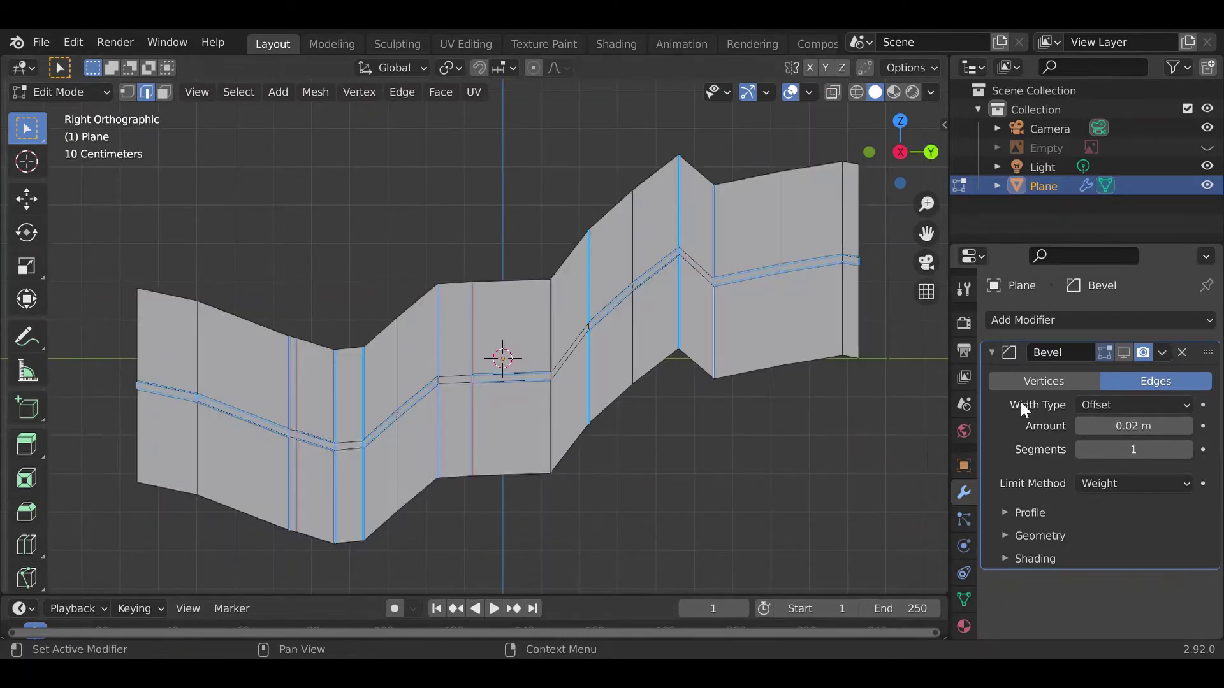
# - Set the Bevel modifier's width type to Width and turn its viewport display back on
pyautogui.click(1116, 404)
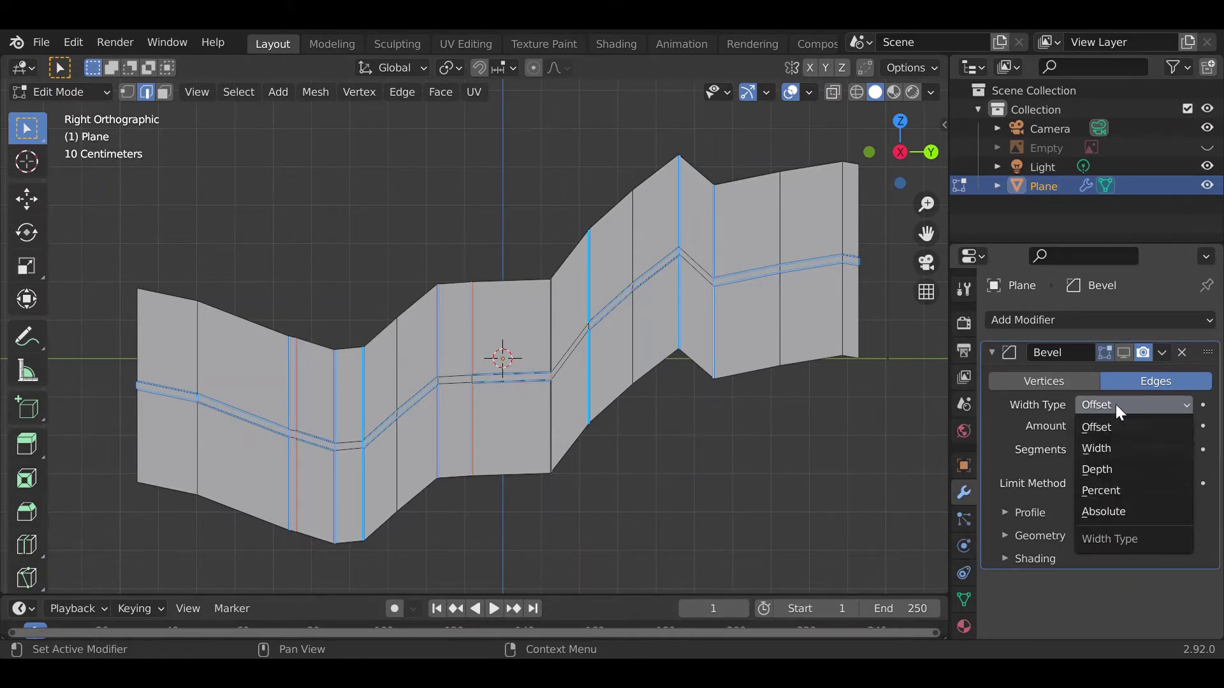
pyautogui.click(1105, 449)
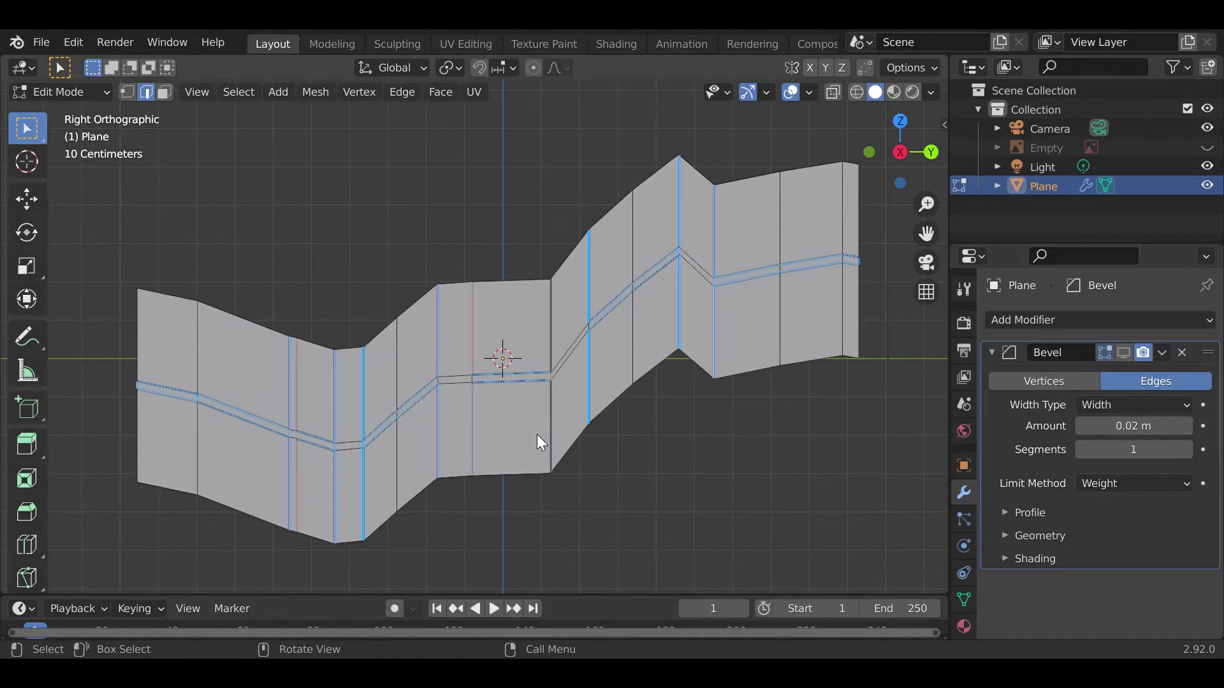
pyautogui.moveTo(539, 443); pyautogui.dragTo(568, 428, button='middle')
pyautogui.scroll(5, 534, 413)
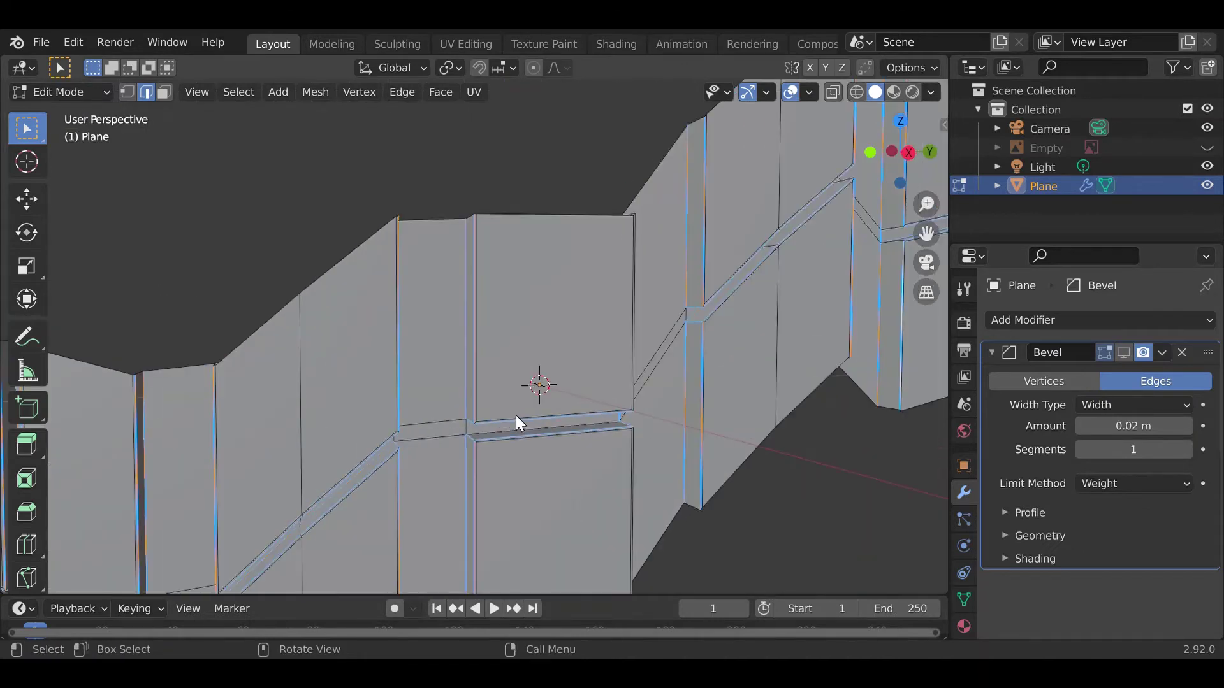
pyautogui.click(1123, 354)
pyautogui.scroll(4, 548, 457)
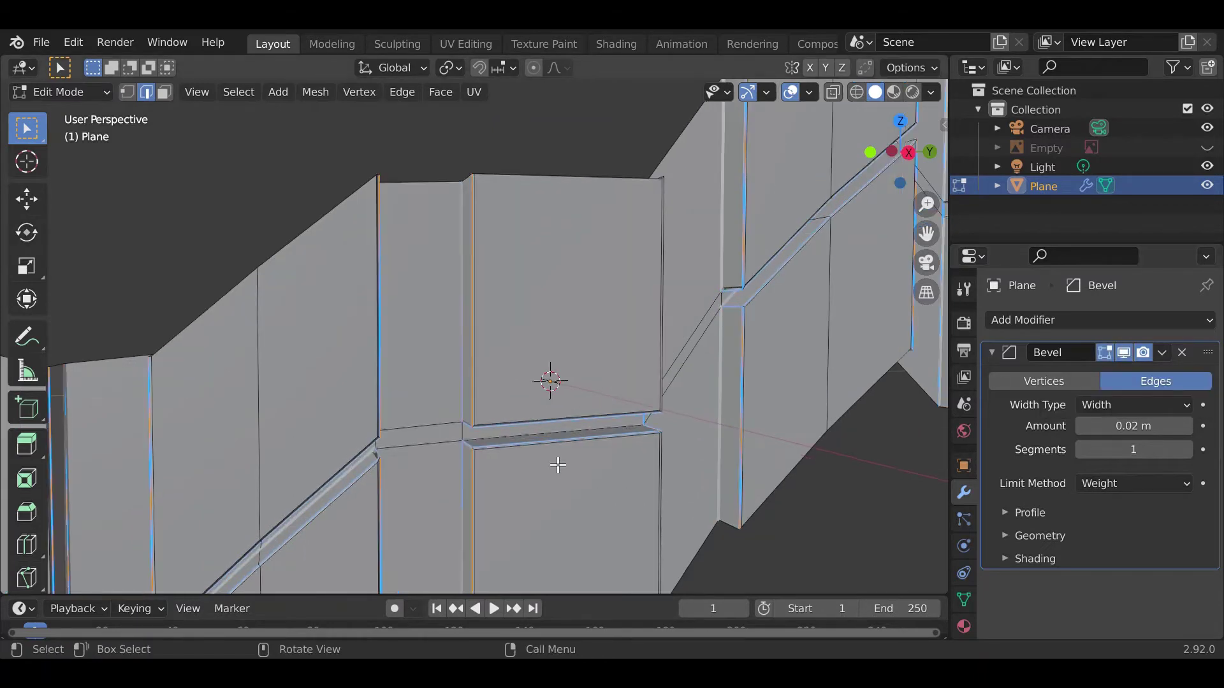
# - Switch to Object Mode and examine the bevelled groove edges around the 3D cursor
pyautogui.moveTo(582, 470); pyautogui.dragTo(620, 459, button='middle')
pyautogui.press('Tab')
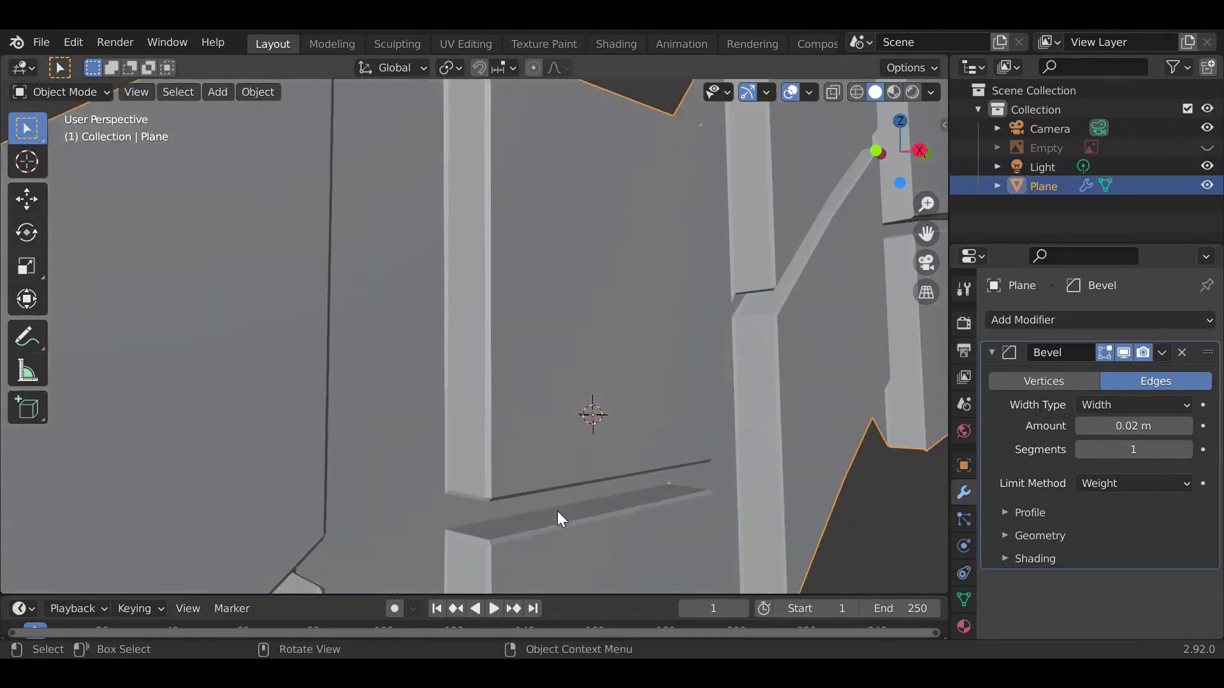
pyautogui.moveTo(543, 504); pyautogui.dragTo(547, 471, button='middle')
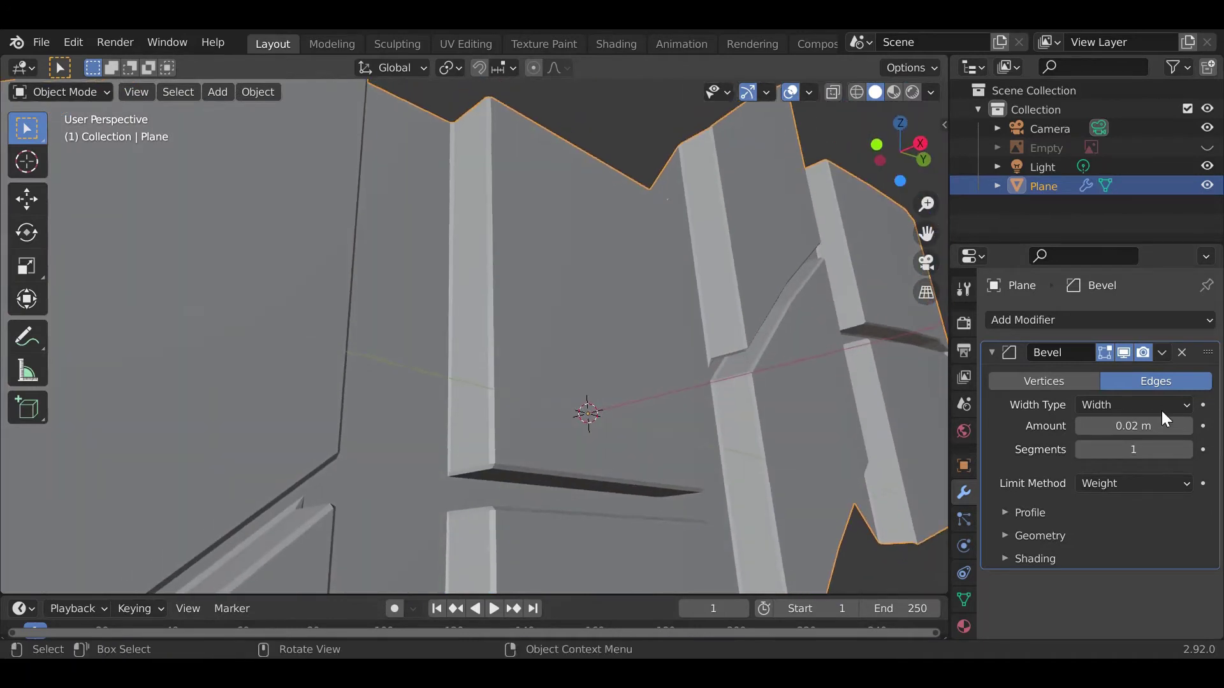
# - Set the Bevel modifier's amount to 0.05 m and its segments to 3
pyautogui.click(1187, 430)
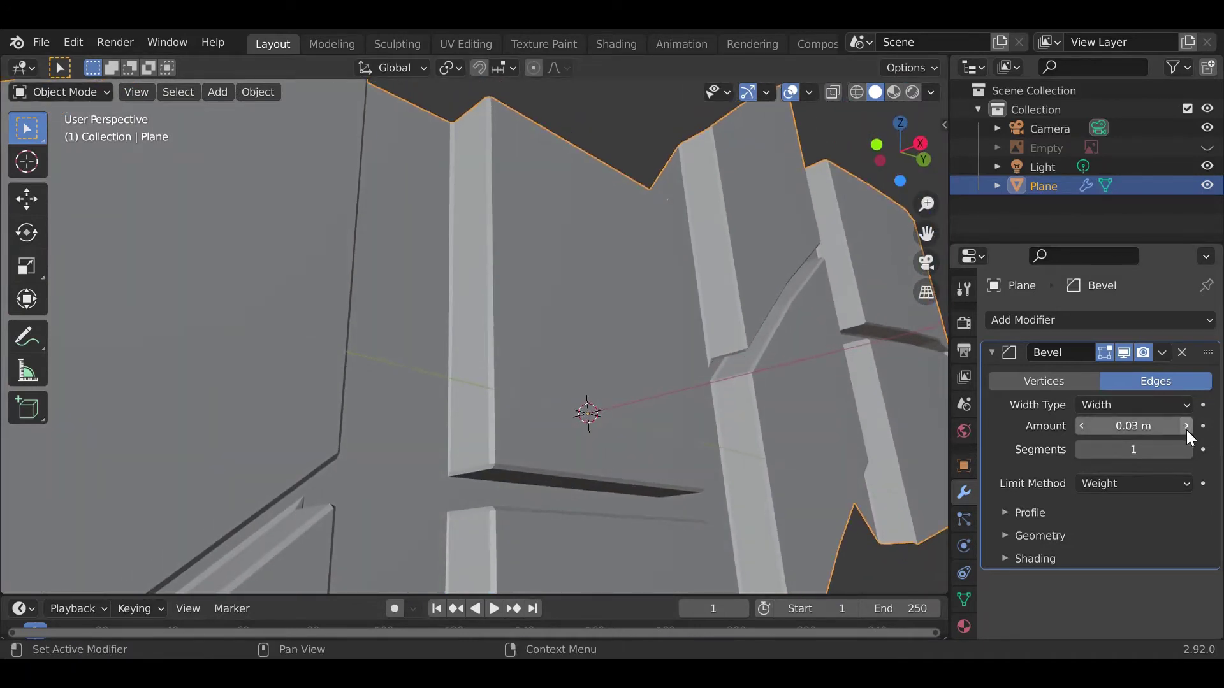
pyautogui.click(1187, 429)
pyautogui.click(1187, 430)
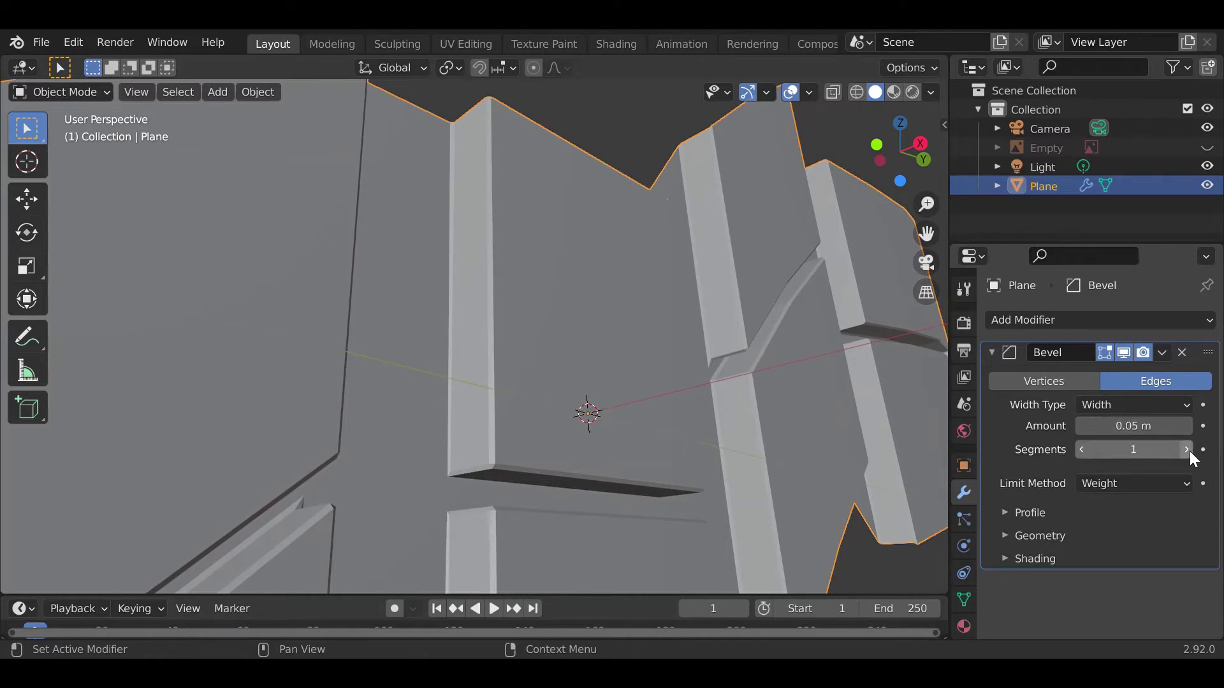
pyautogui.moveTo(1190, 450); pyautogui.dragTo(1189, 454)
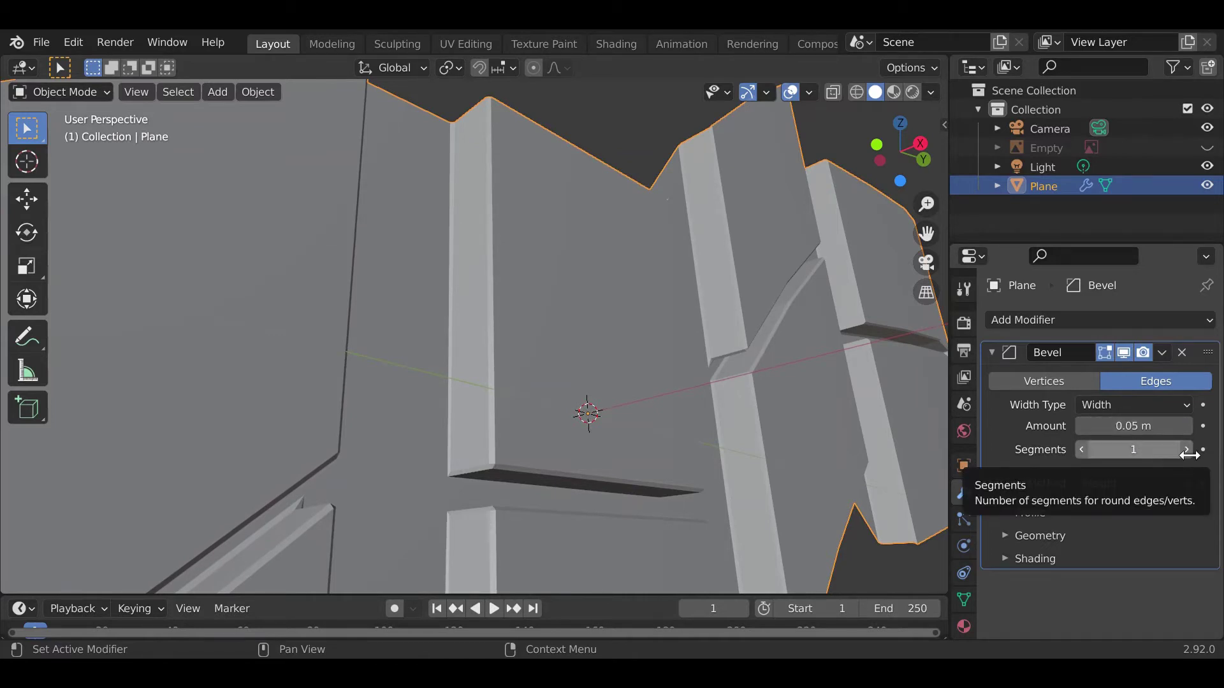
pyautogui.click(1186, 451)
pyautogui.click(1185, 451)
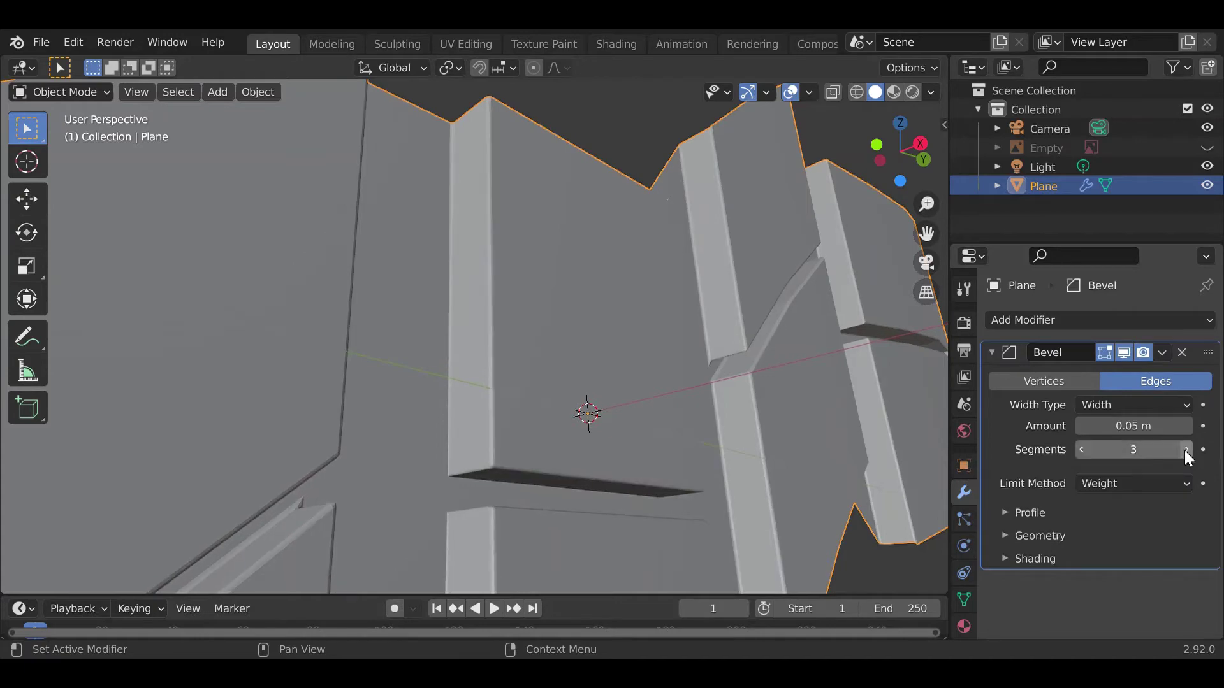
# - Inspect the rounded groove edges and set the Bevel modifier's outer miter to Arc
pyautogui.moveTo(733, 483); pyautogui.dragTo(606, 443, button='middle')
pyautogui.scroll(-5, 559, 410)
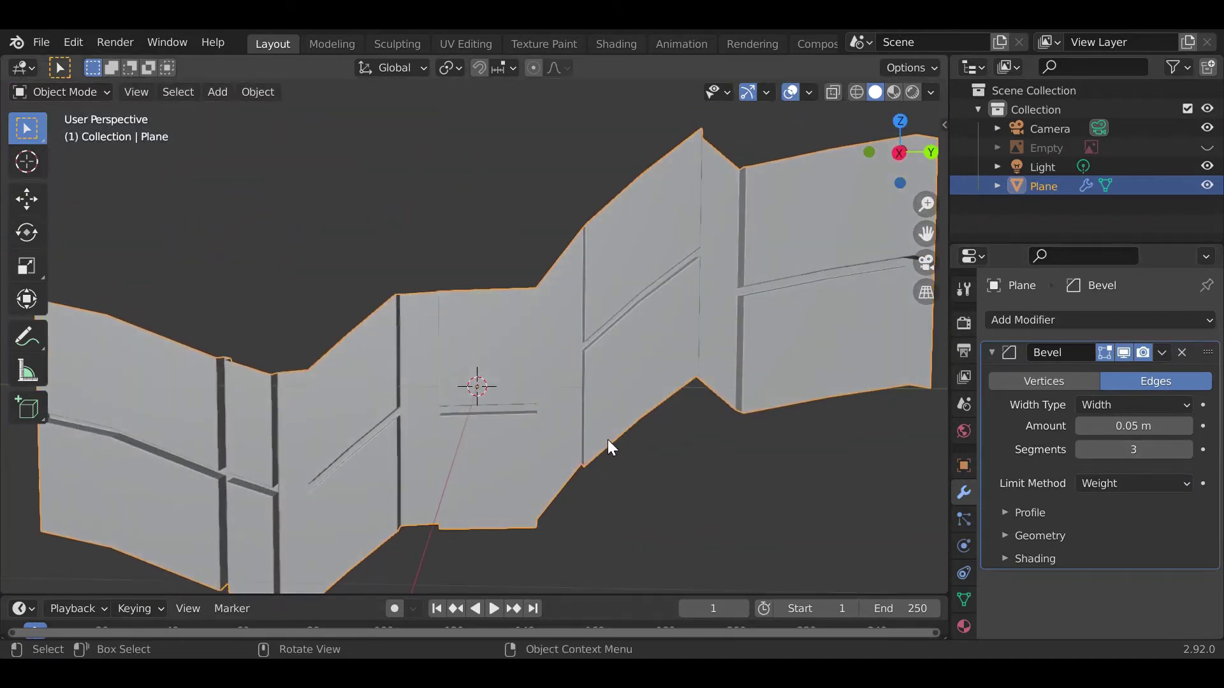
pyautogui.scroll(5, 611, 380)
pyautogui.scroll(2, 606, 378)
pyautogui.moveTo(601, 382); pyautogui.dragTo(835, 429, button='middle')
pyautogui.scroll(3, 636, 394)
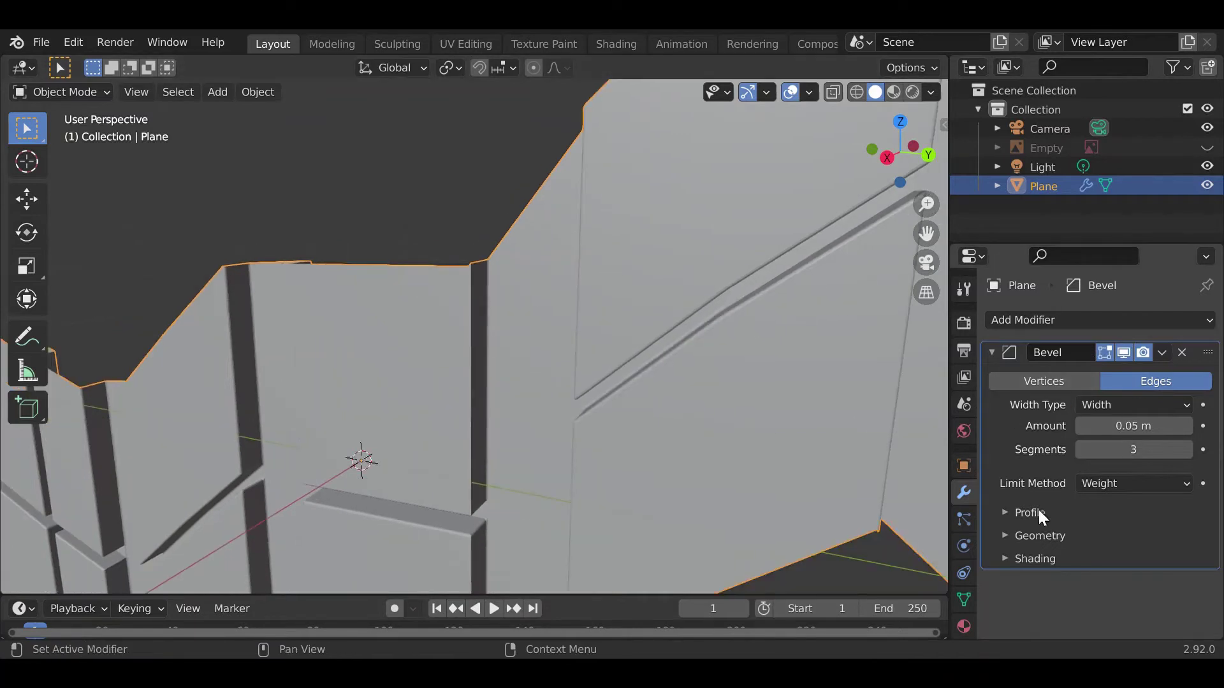
pyautogui.click(1010, 536)
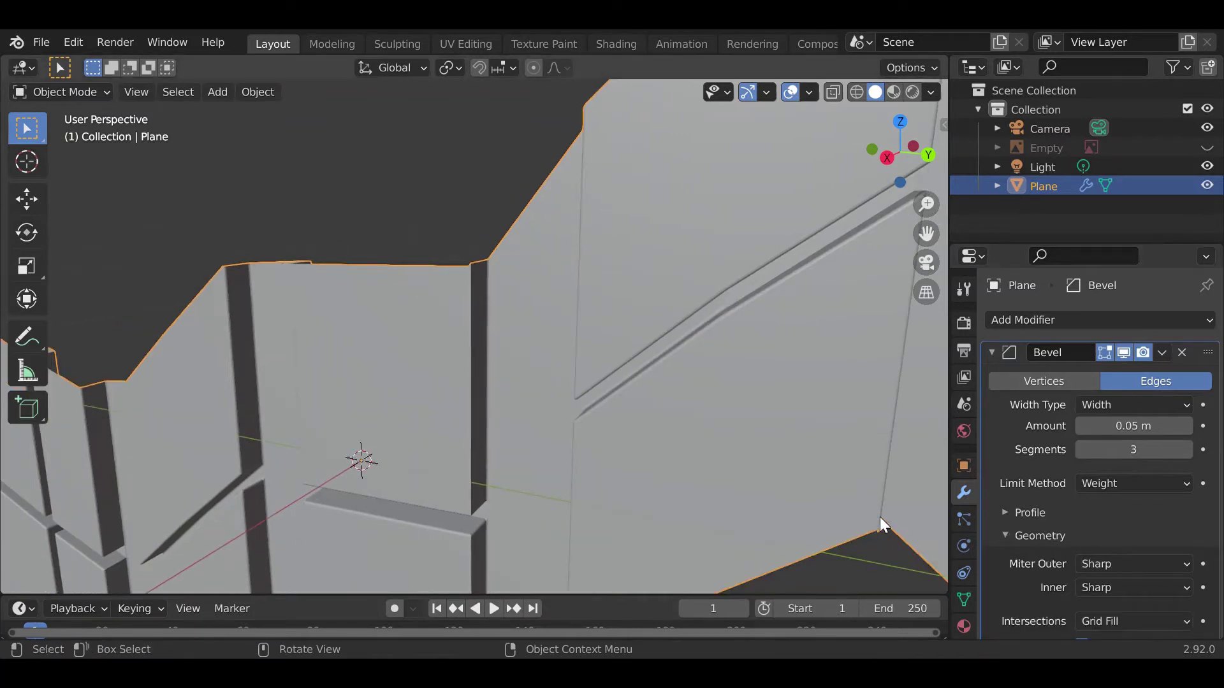
pyautogui.scroll(-2, 1050, 556)
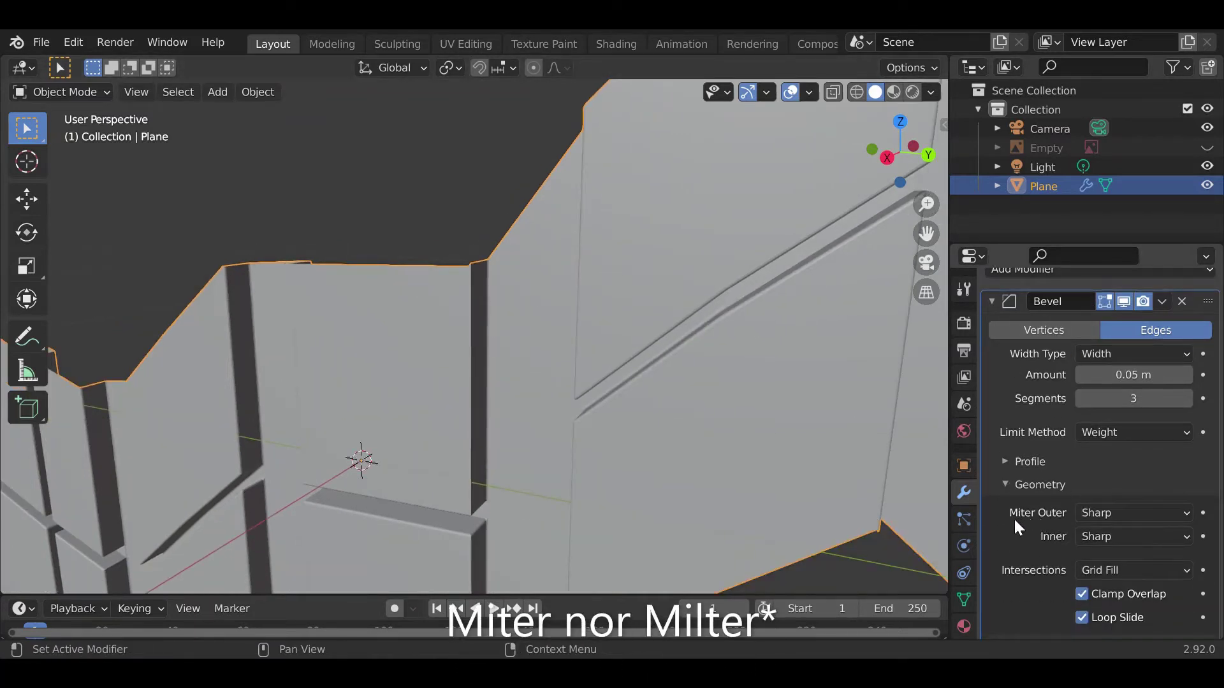
pyautogui.click(1118, 511)
pyautogui.click(1112, 578)
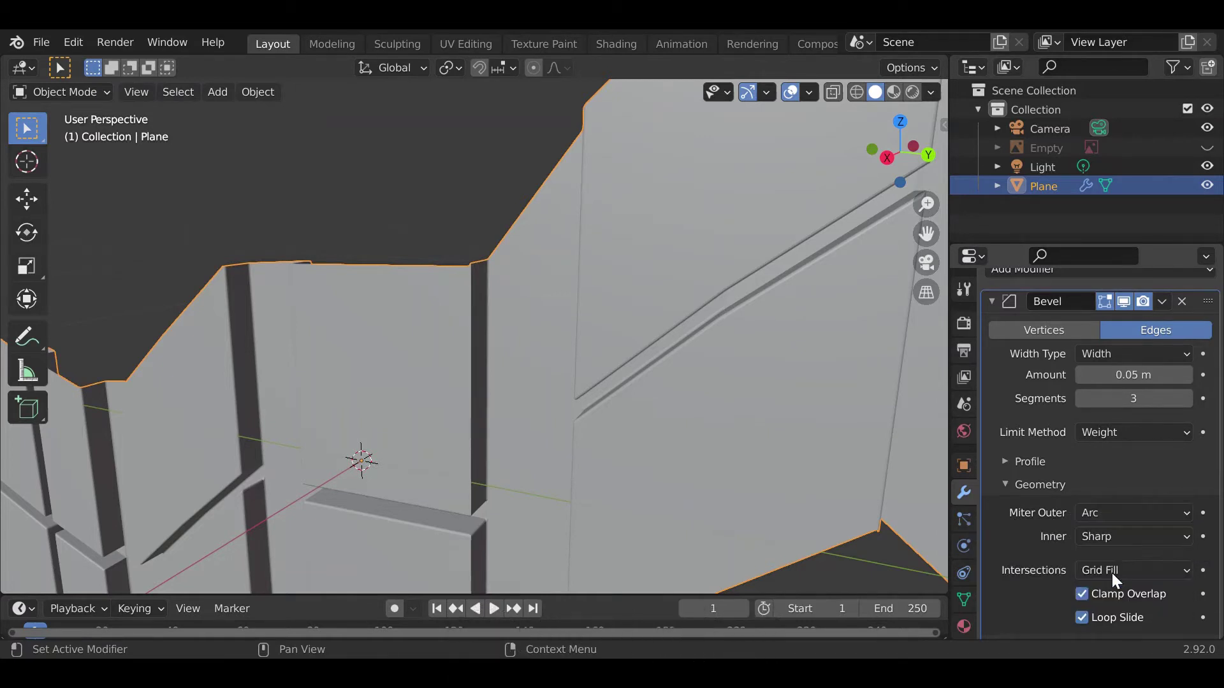
pyautogui.moveTo(695, 468); pyautogui.dragTo(770, 369, button='middle')
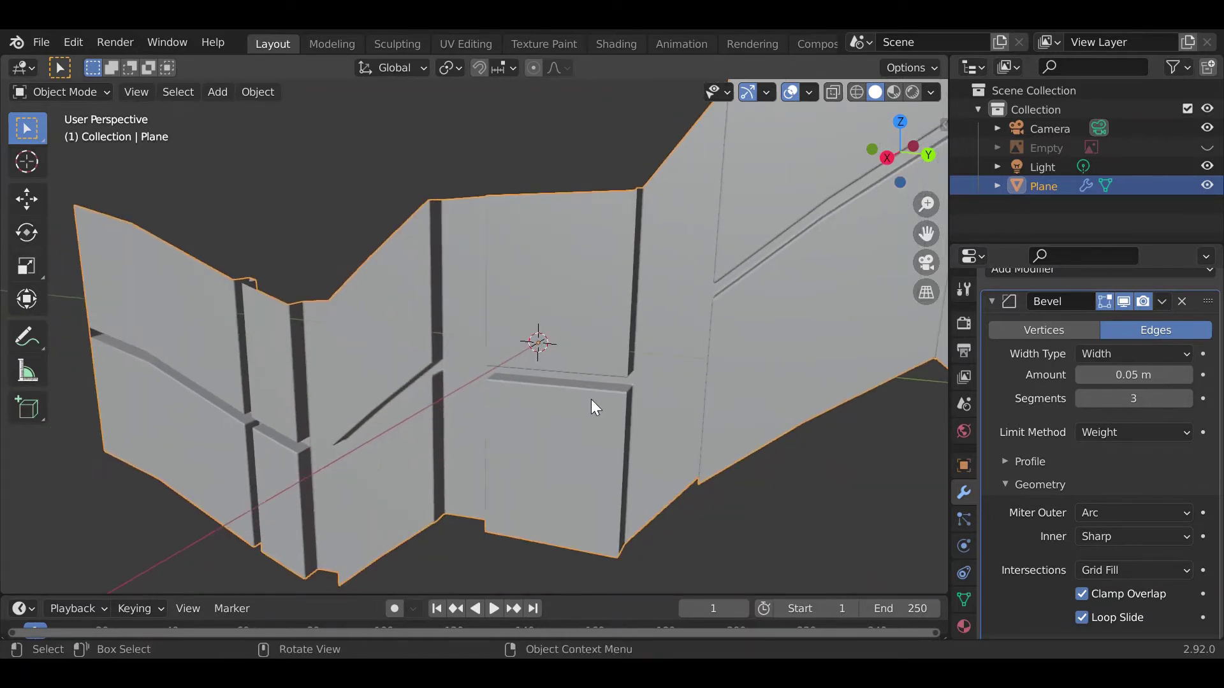
pyautogui.moveTo(594, 406); pyautogui.dragTo(700, 386, button='middle')
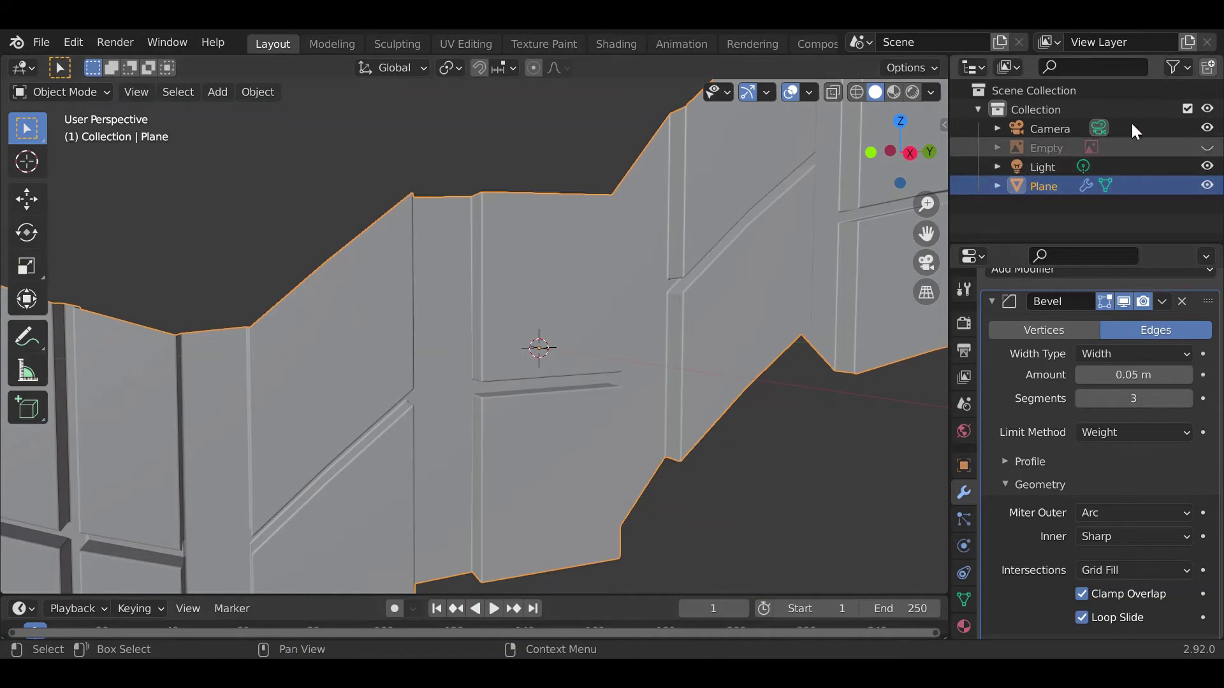
pyautogui.scroll(-8, 531, 395)
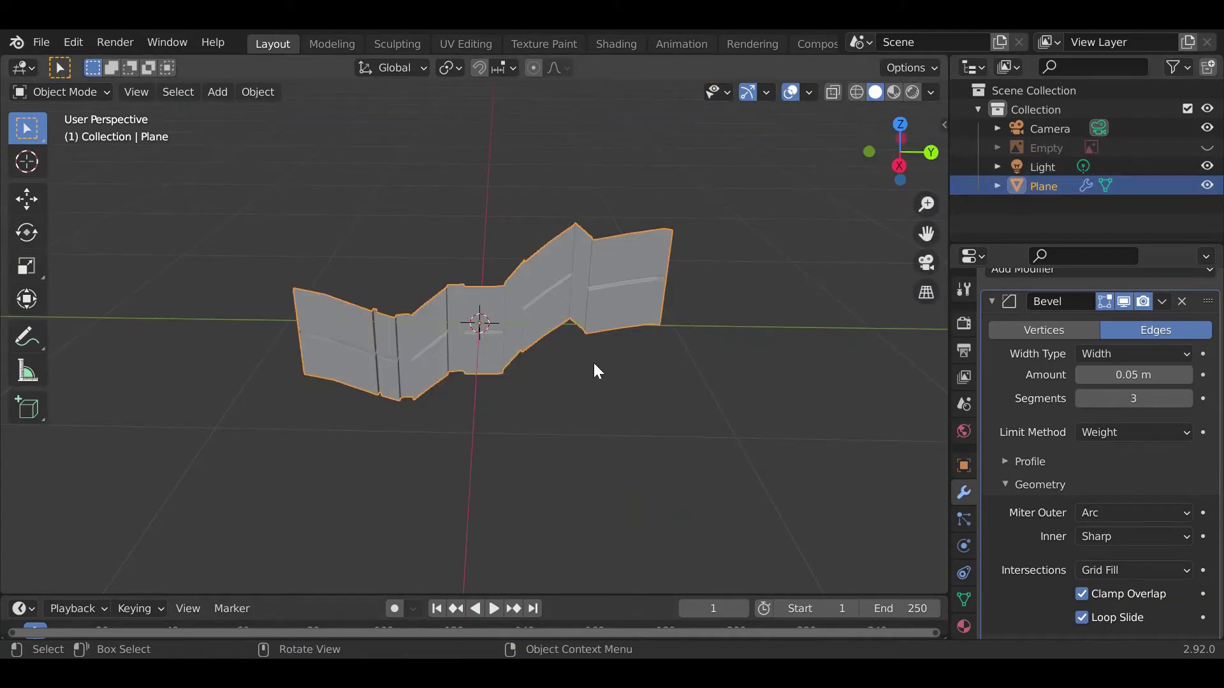
pyautogui.moveTo(543, 310); pyautogui.dragTo(409, 334, button='middle')
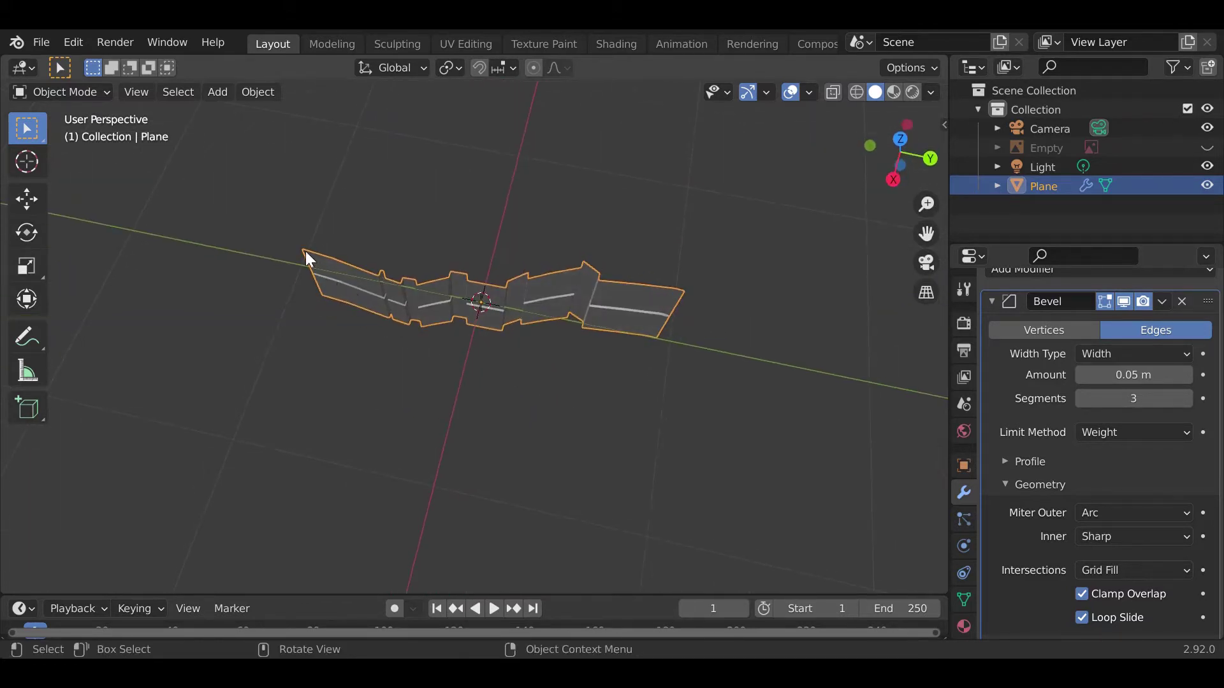
pyautogui.click(27, 336)
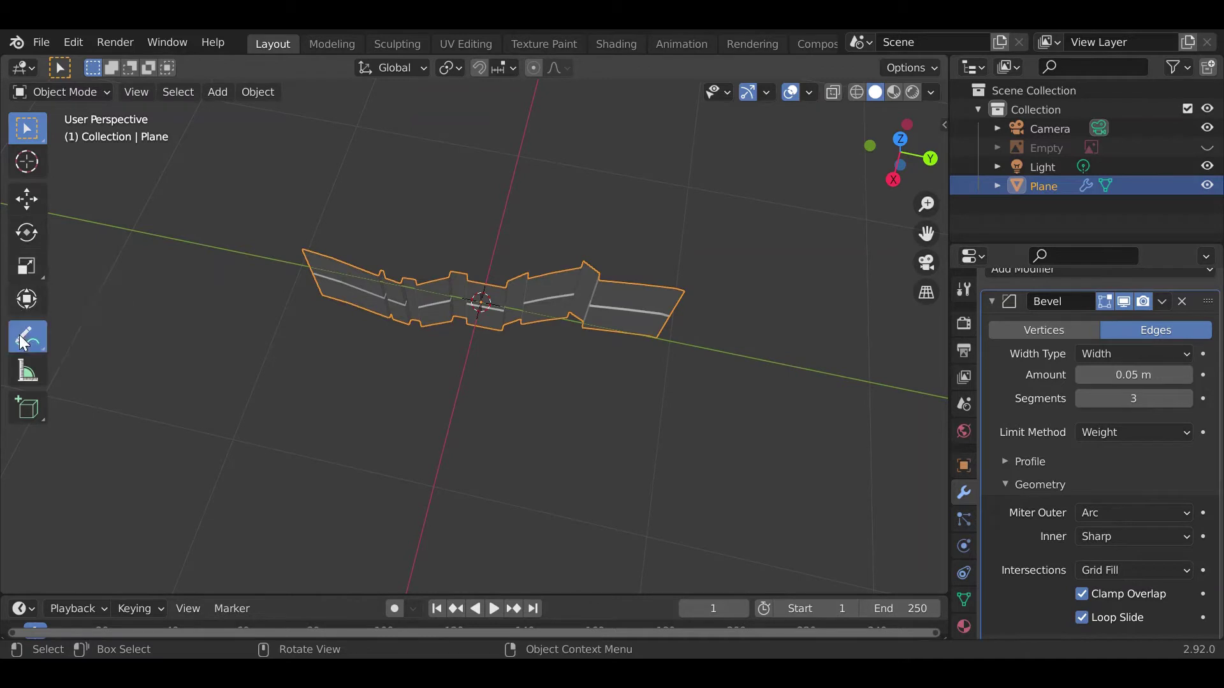
pyautogui.moveTo(365, 189)
pyautogui.mouseDown()
pyautogui.moveTo(333, 194)
pyautogui.moveTo(293, 361)
pyautogui.moveTo(480, 417)
pyautogui.moveTo(481, 235)
pyautogui.moveTo(333, 192)
pyautogui.mouseUp()
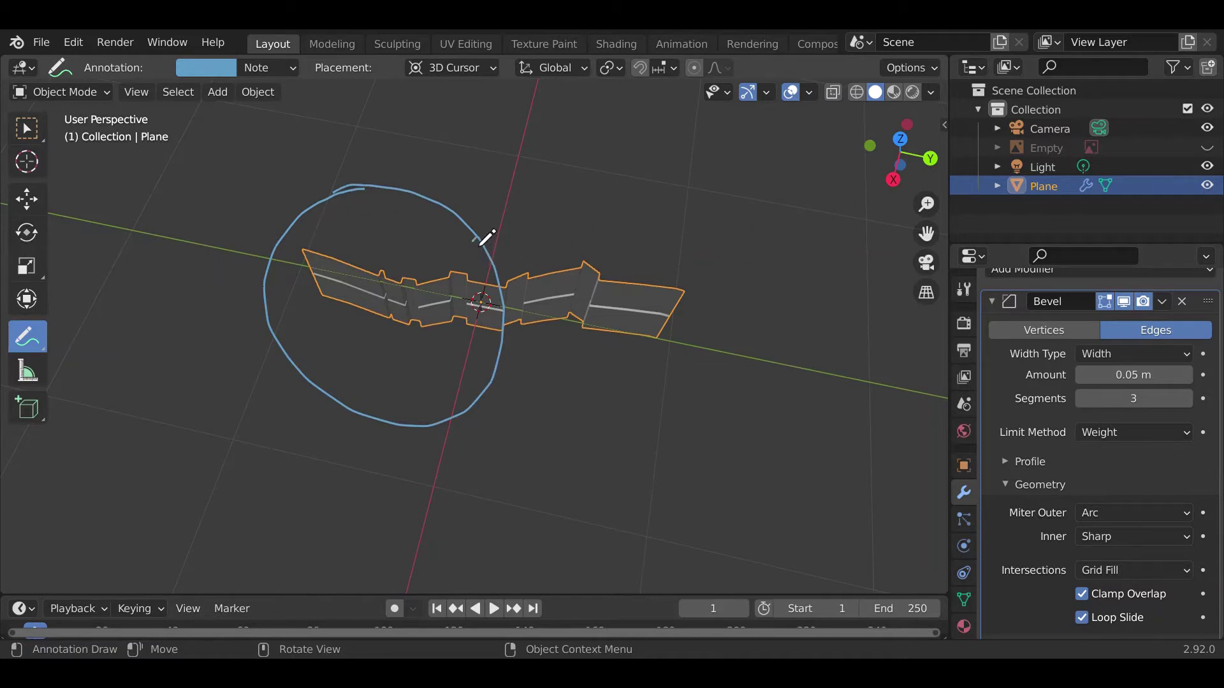
pyautogui.moveTo(477, 229)
pyautogui.mouseDown()
pyautogui.moveTo(464, 243)
pyautogui.moveTo(480, 249)
pyautogui.mouseUp()
pyautogui.hotkey('ctrl', 'z')
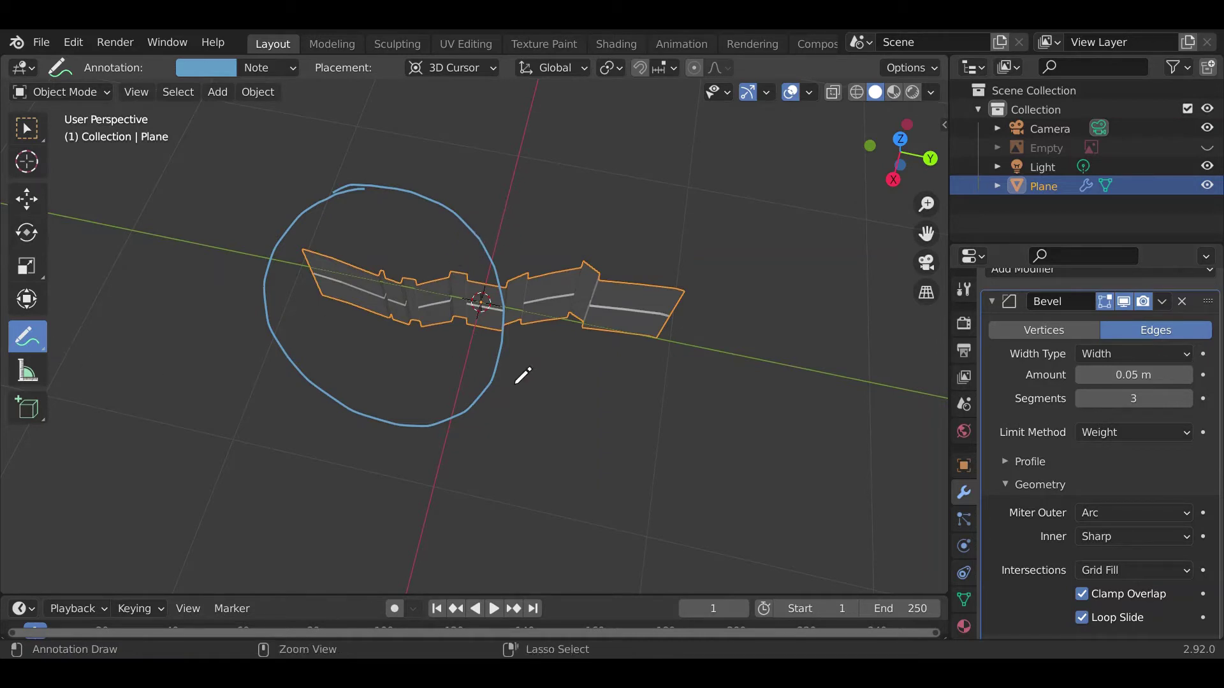
pyautogui.hotkey('ctrl', 'z')
pyautogui.press('w')
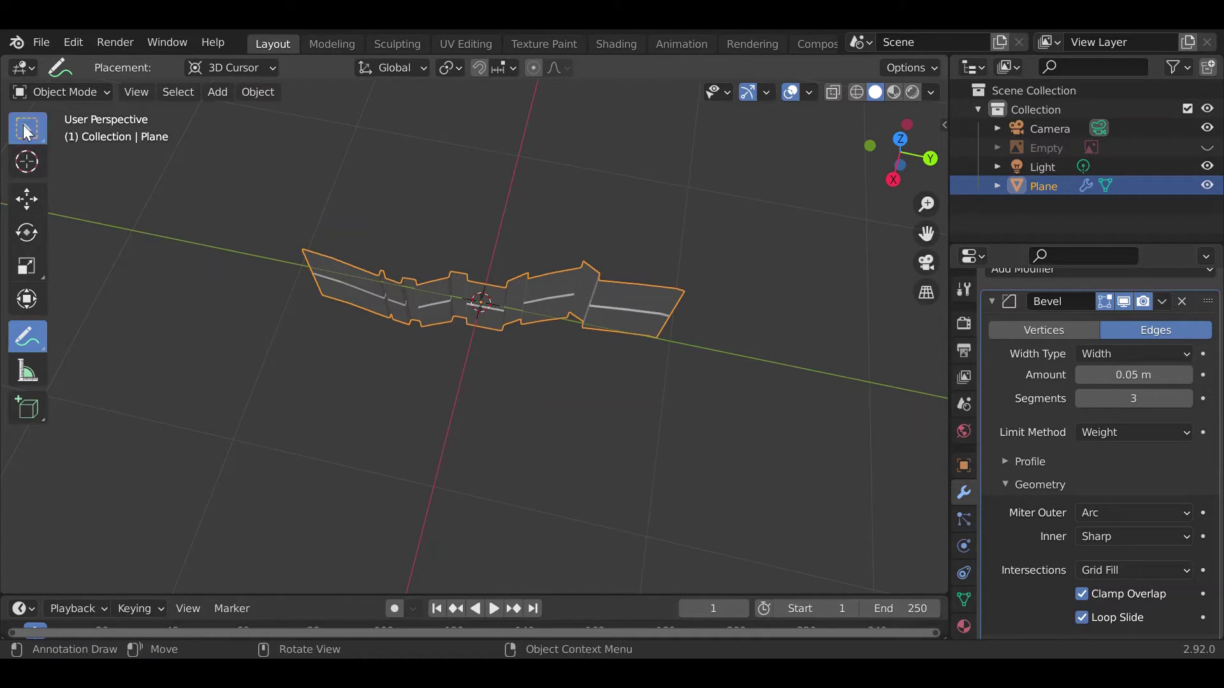
# - In top view, add a Bezier curve at the 3D cursor and move it along +Y clear of the tread
pyautogui.keyDown('shift'); pyautogui.moveTo(383, 274); pyautogui.dragTo(355, 334, button='middle'); pyautogui.keyUp('shift')
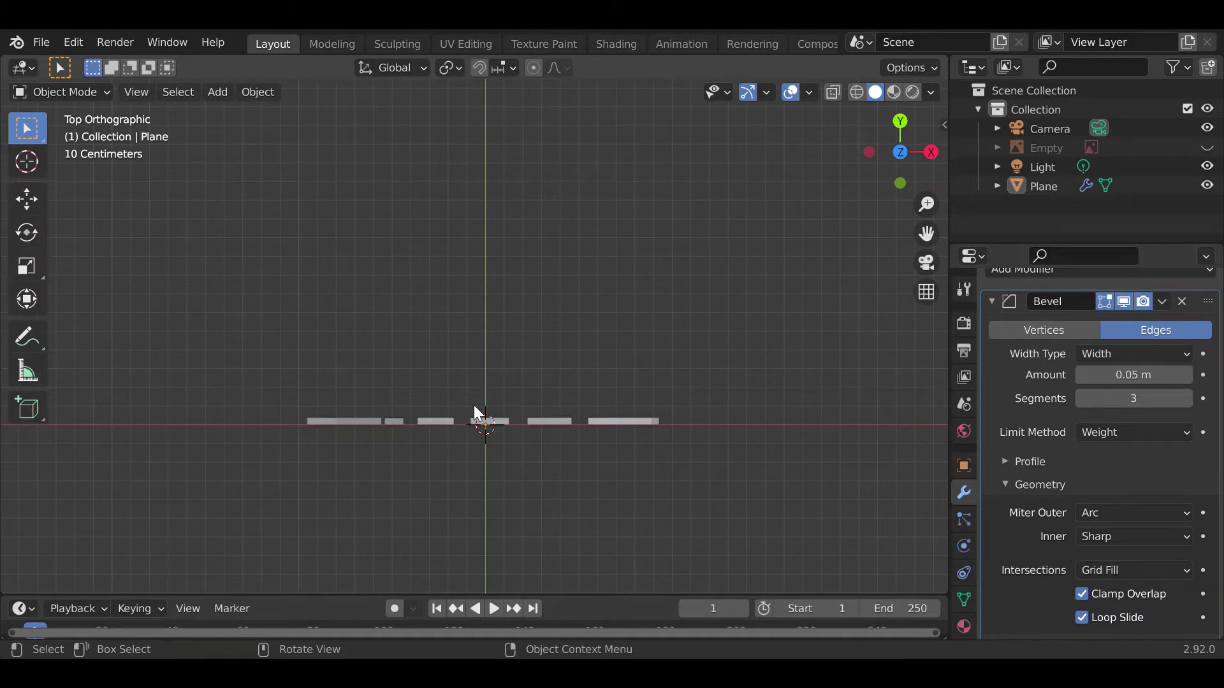
pyautogui.hotkey('shift', 'a')
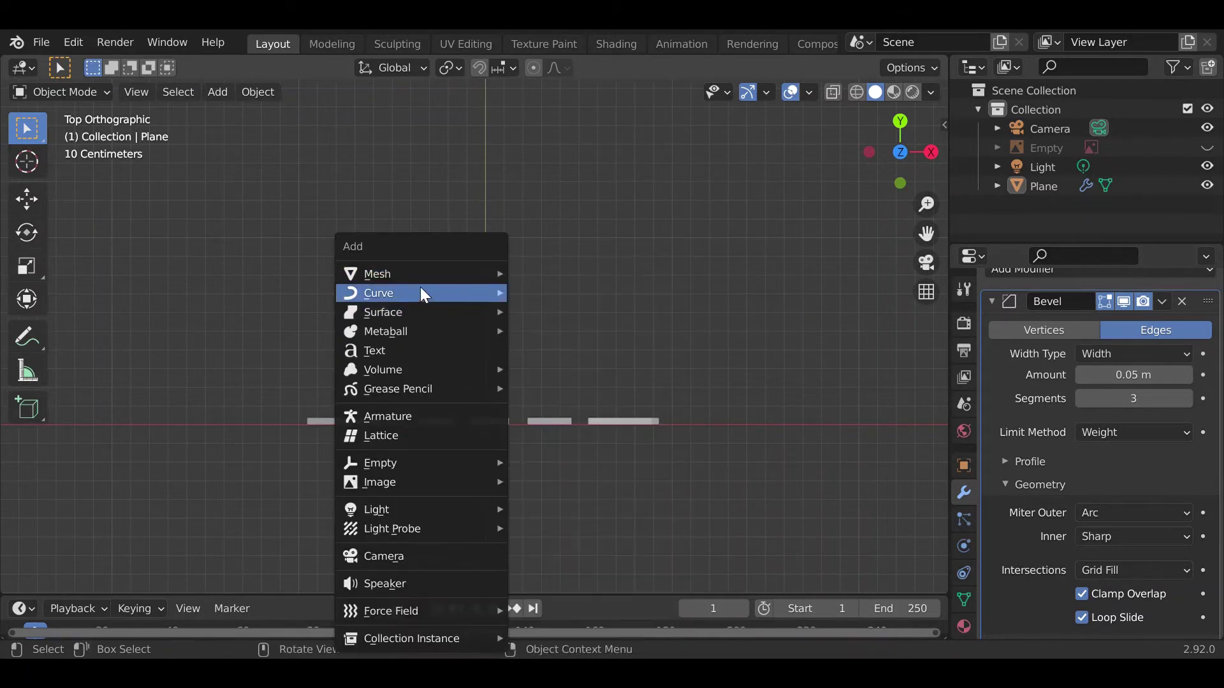
pyautogui.moveTo(416, 296)
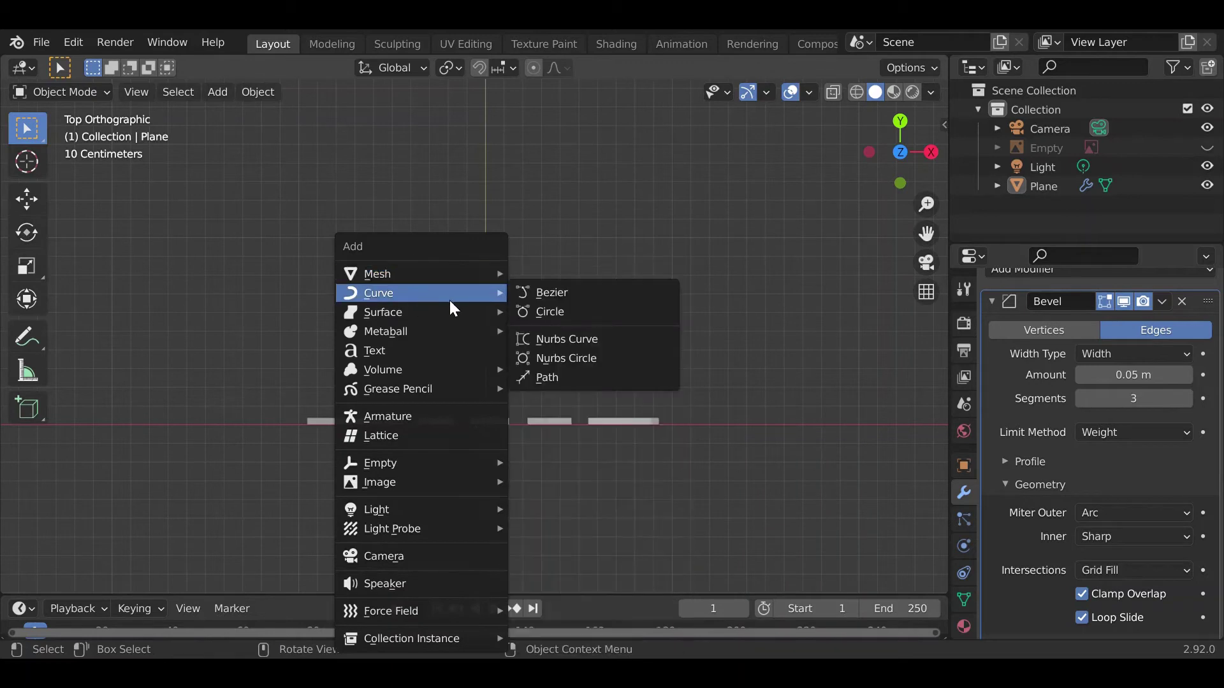
pyautogui.click(552, 294)
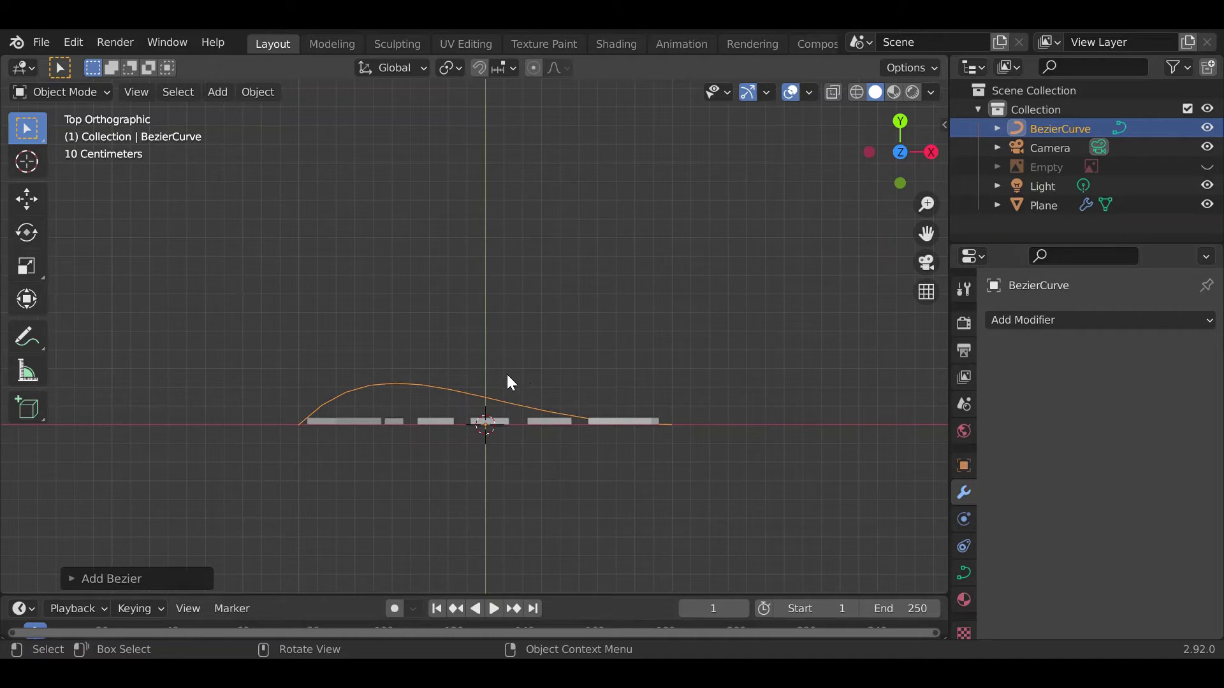
pyautogui.press('g')
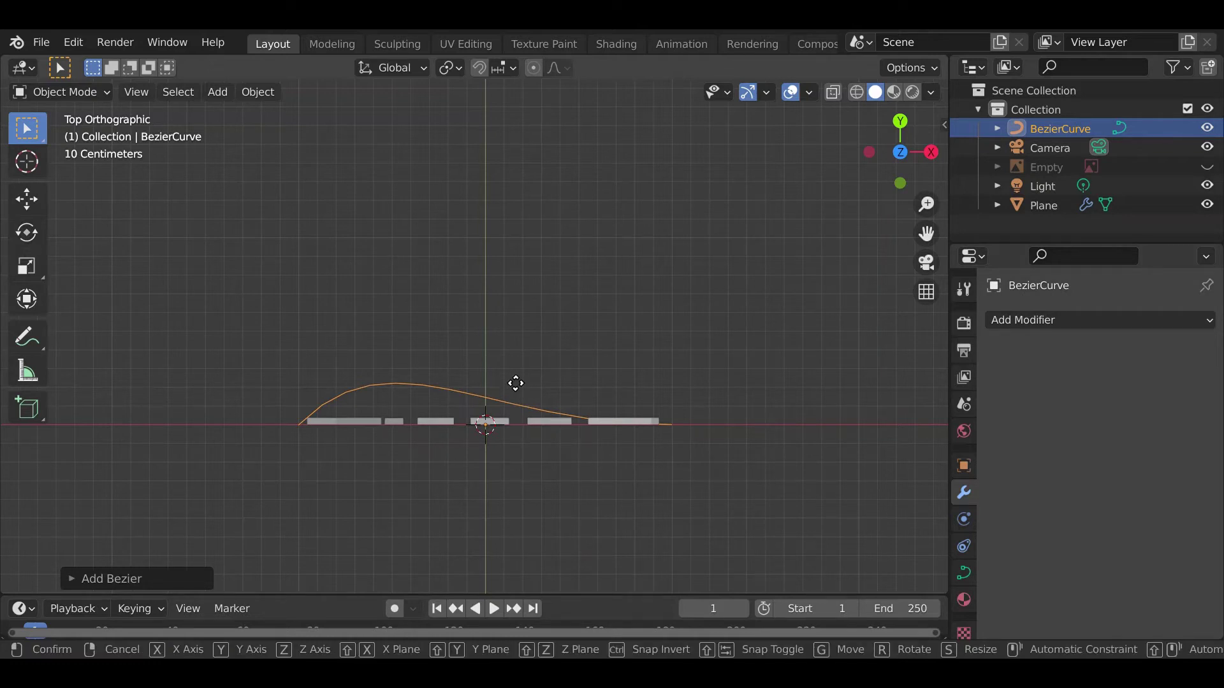
pyautogui.press('y')
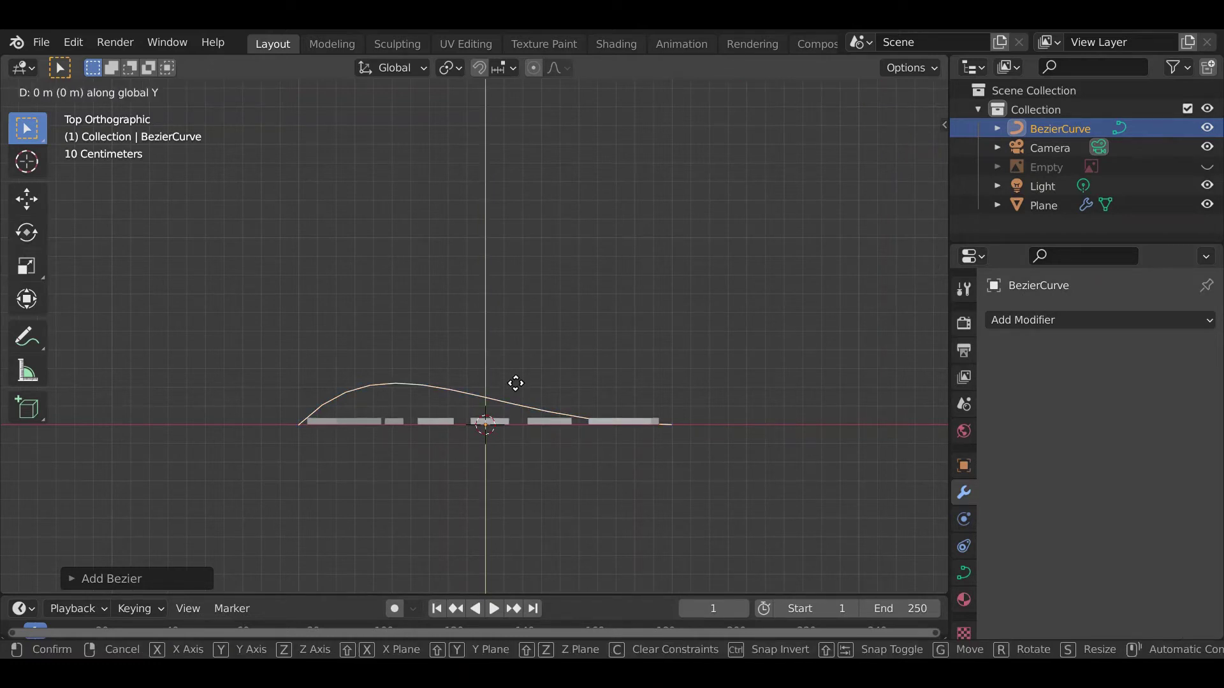
pyautogui.click(517, 329)
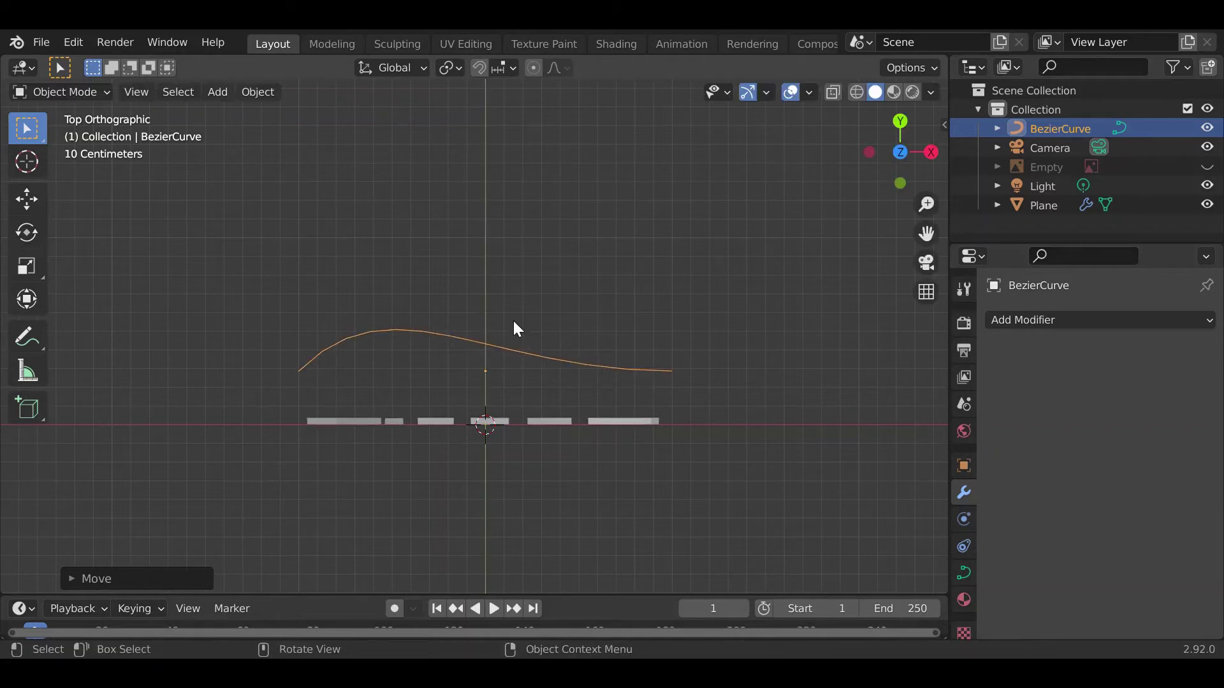
# - In Edit Mode, rotate the handle of the curve's -X end point about Z until the curve is straight along X
pyautogui.press('Tab')
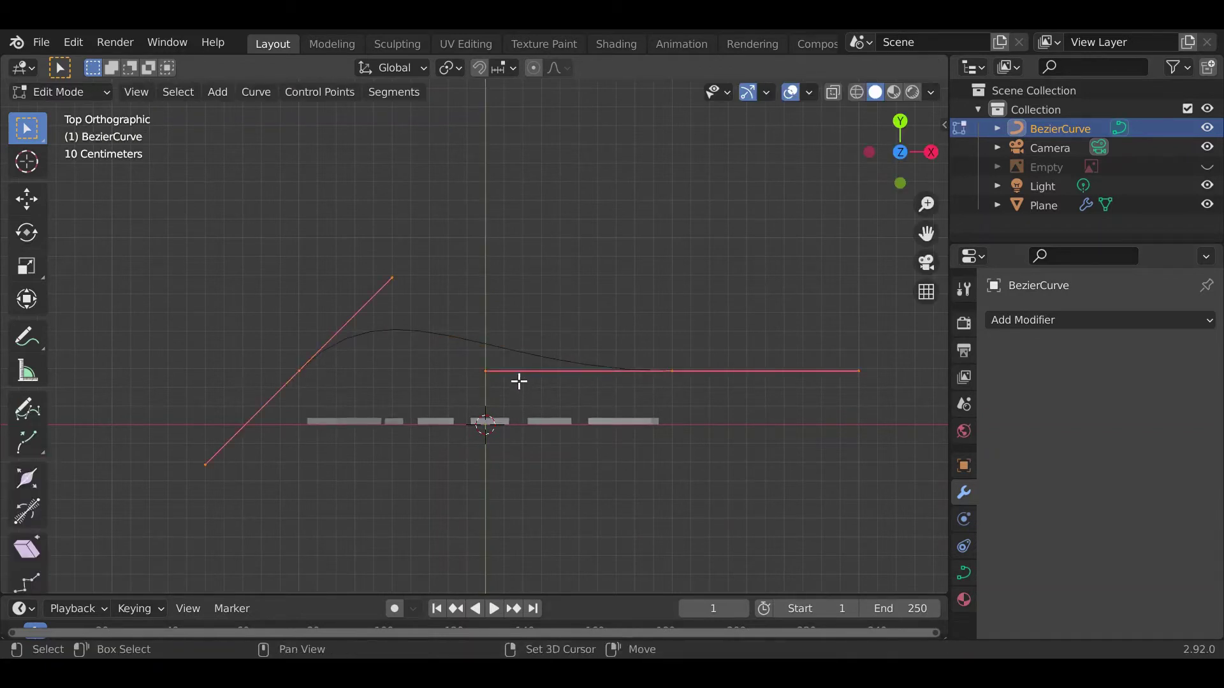
pyautogui.keyDown('shift'); pyautogui.scroll(-2, 519, 380); pyautogui.keyUp('shift')
pyautogui.press('r')
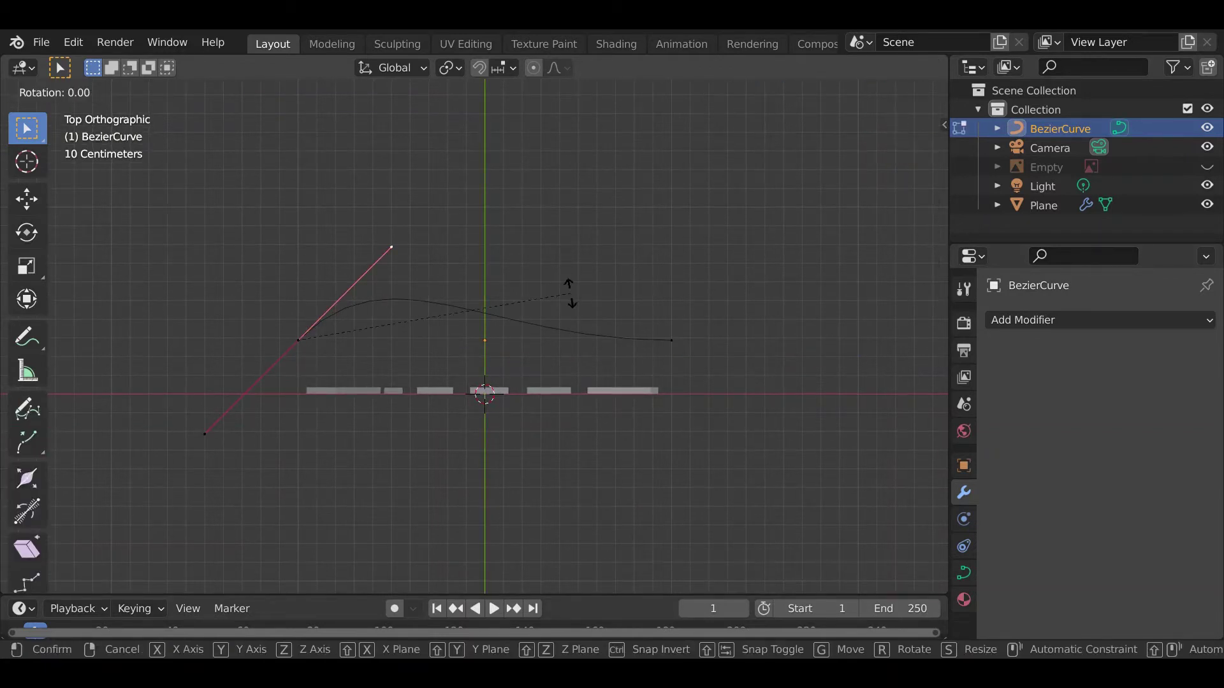
pyautogui.press('z')
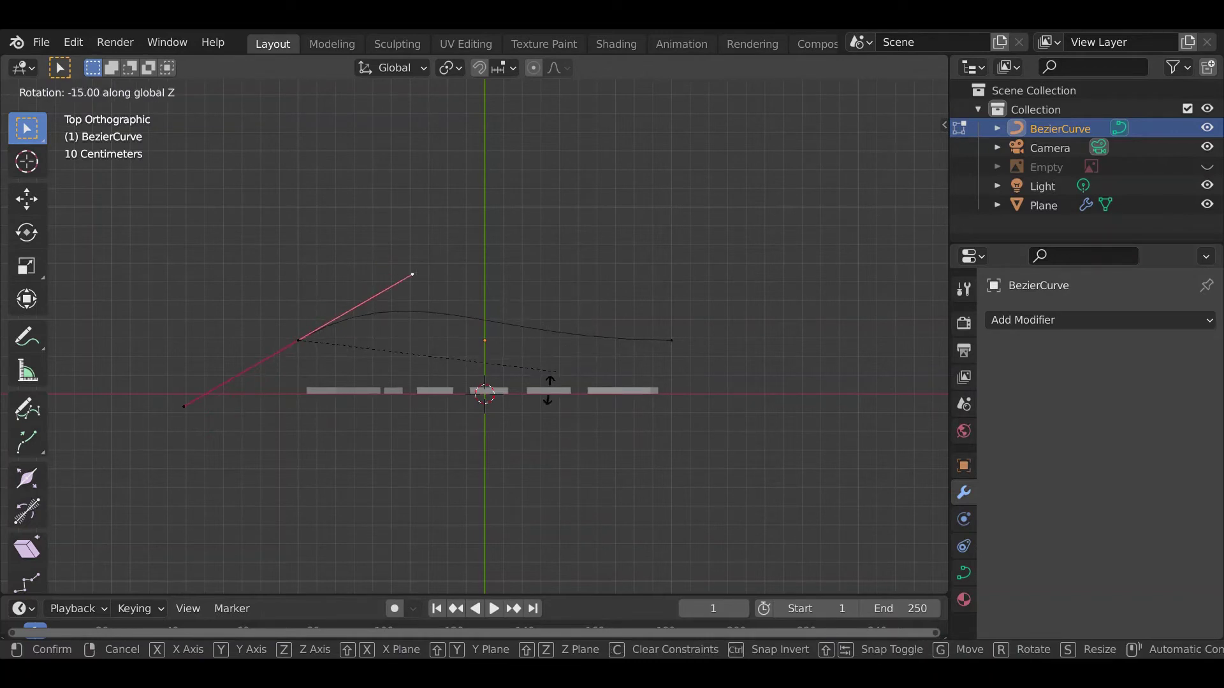
pyautogui.click(518, 489)
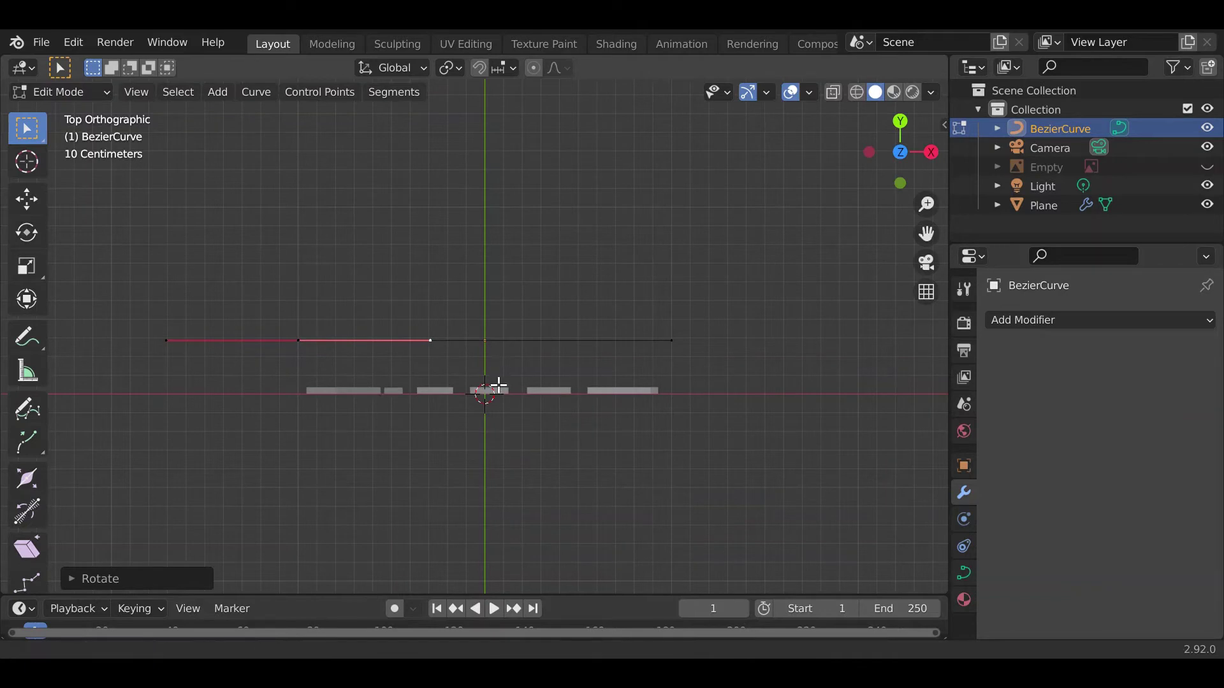
# - Select all control points of the straight Bezier curve and subdivide it once
pyautogui.keyDown('shift'); pyautogui.scroll(1, 497, 385); pyautogui.keyUp('shift')
pyautogui.scroll(1, 542, 387)
pyautogui.scroll(1, 543, 387)
pyautogui.keyDown('shift'); pyautogui.scroll(-1, 485, 370); pyautogui.keyUp('shift')
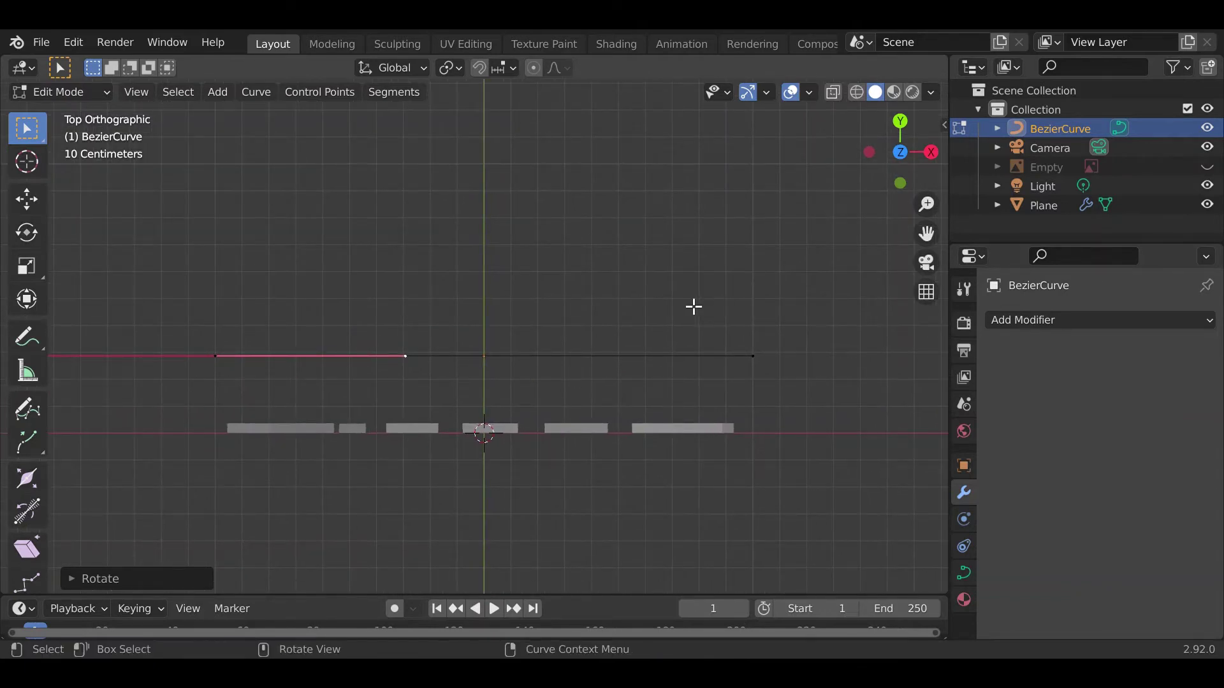
pyautogui.scroll(-1, 357, 324)
pyautogui.moveTo(91, 312); pyautogui.dragTo(788, 390)
pyautogui.rightClick(541, 354)
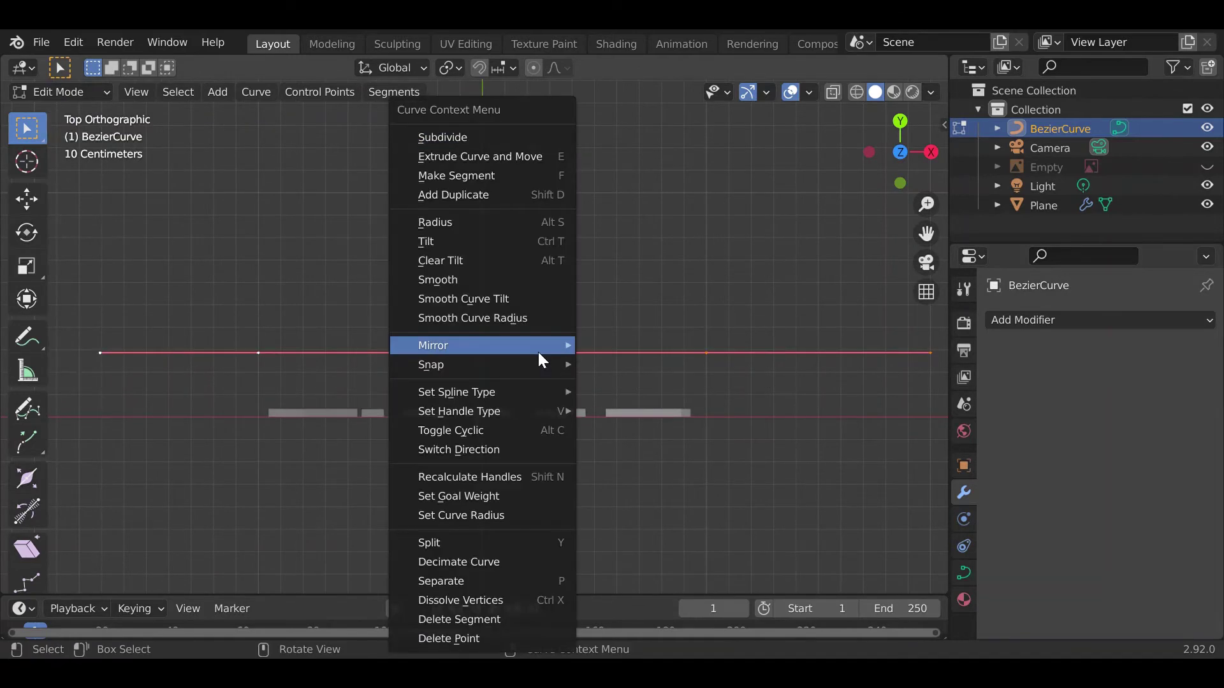
pyautogui.click(508, 135)
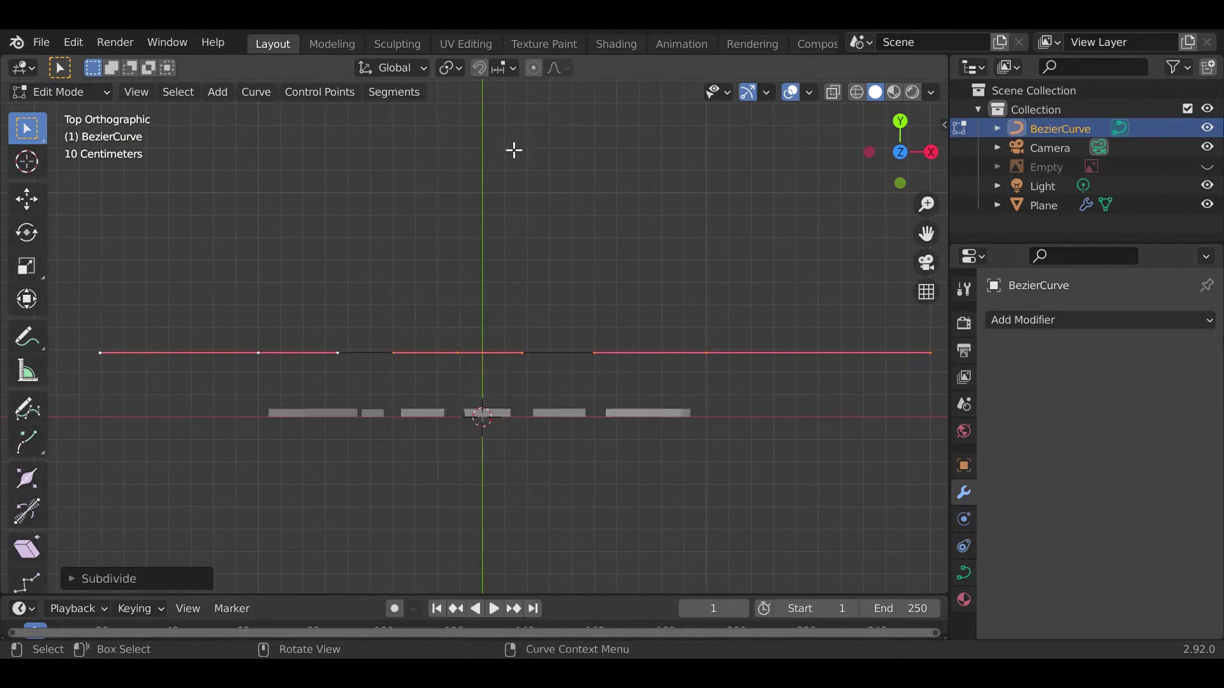
# - Delete the curve's control point at its +X end, keeping the other two points
pyautogui.keyDown('shift'); pyautogui.moveTo(677, 335); pyautogui.dragTo(456, 281, button='middle'); pyautogui.keyUp('shift')
pyautogui.moveTo(423, 269); pyautogui.dragTo(822, 355)
pyautogui.press('x')
pyautogui.click(733, 369)
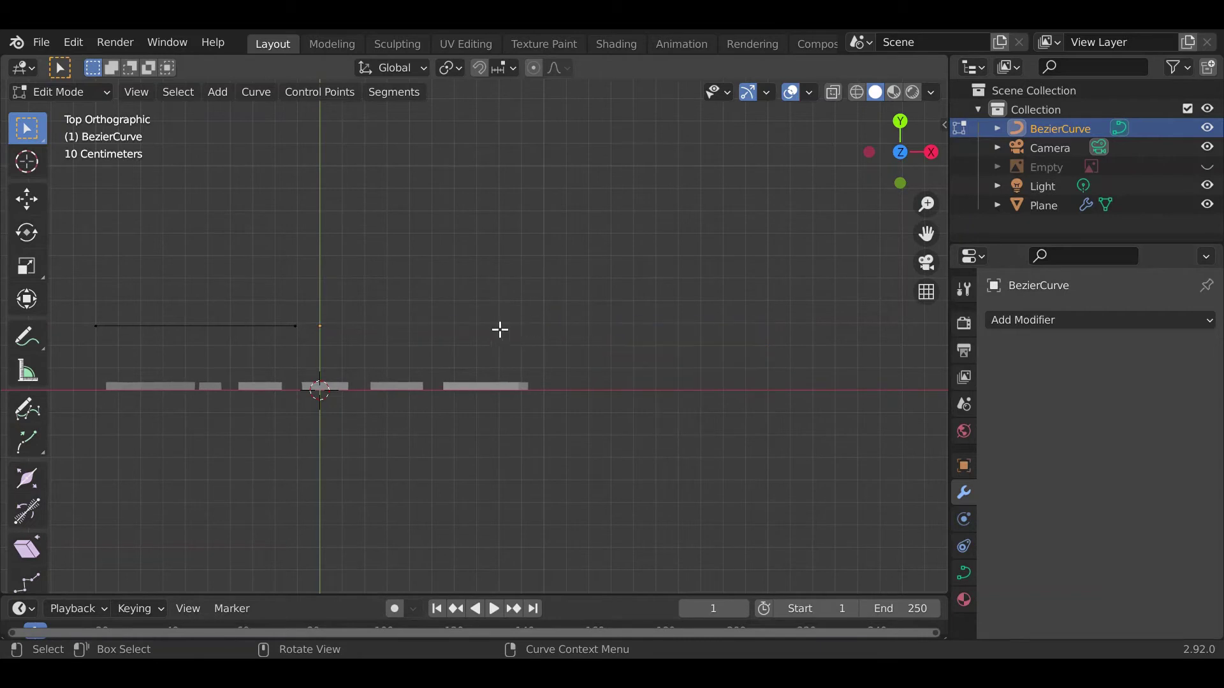
# - Select the Bezier curve's -X end point and scale its handles down to about 0.49
pyautogui.keyDown('shift'); pyautogui.moveTo(481, 333); pyautogui.dragTo(763, 352, button='middle'); pyautogui.keyUp('shift')
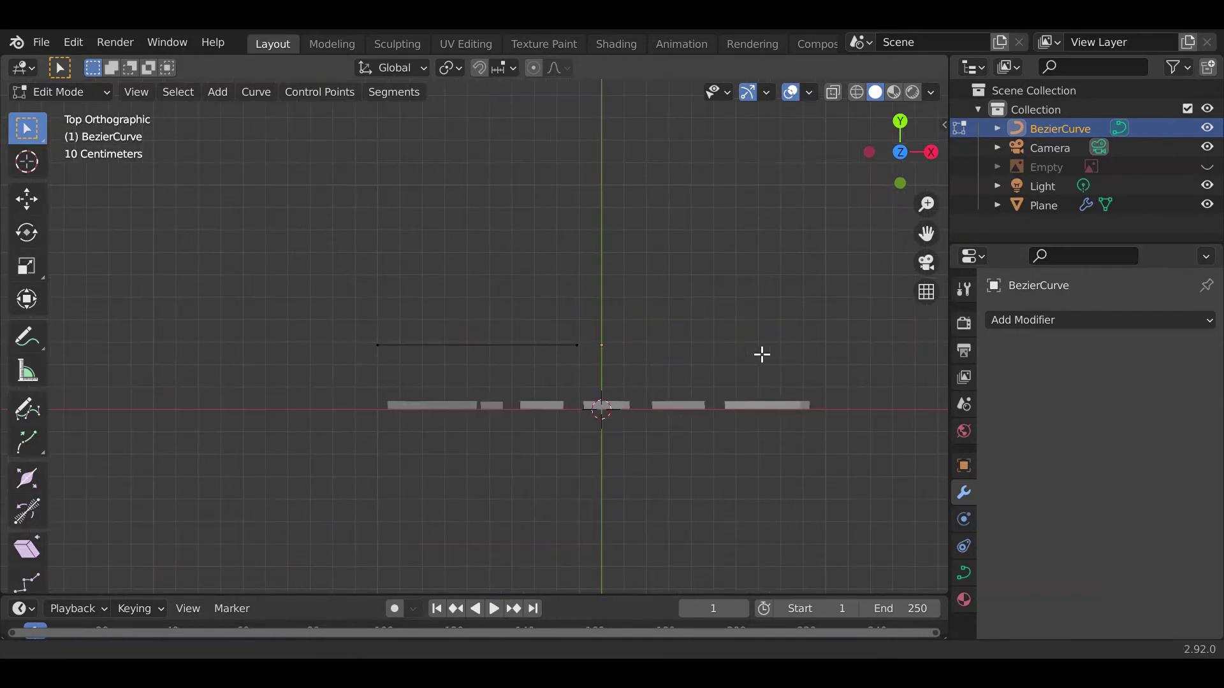
pyautogui.click(602, 358)
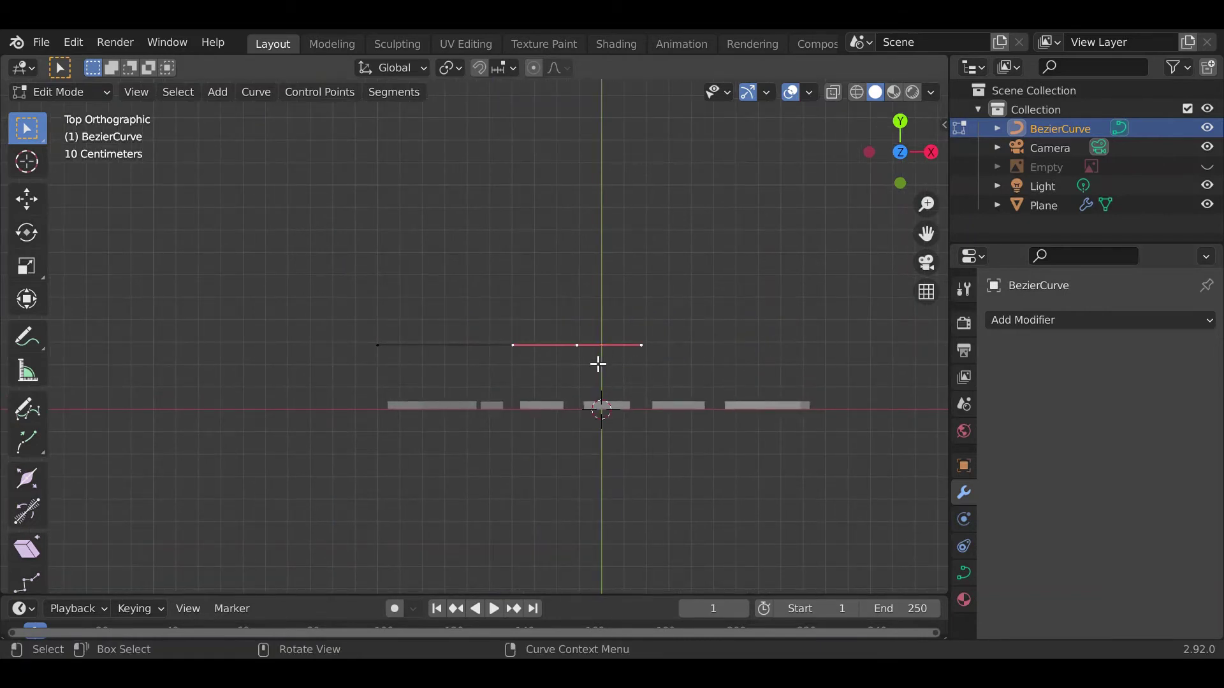
pyautogui.click(414, 346)
pyautogui.keyDown('shift'); pyautogui.moveTo(518, 350); pyautogui.dragTo(517, 363, button='middle'); pyautogui.keyUp('shift')
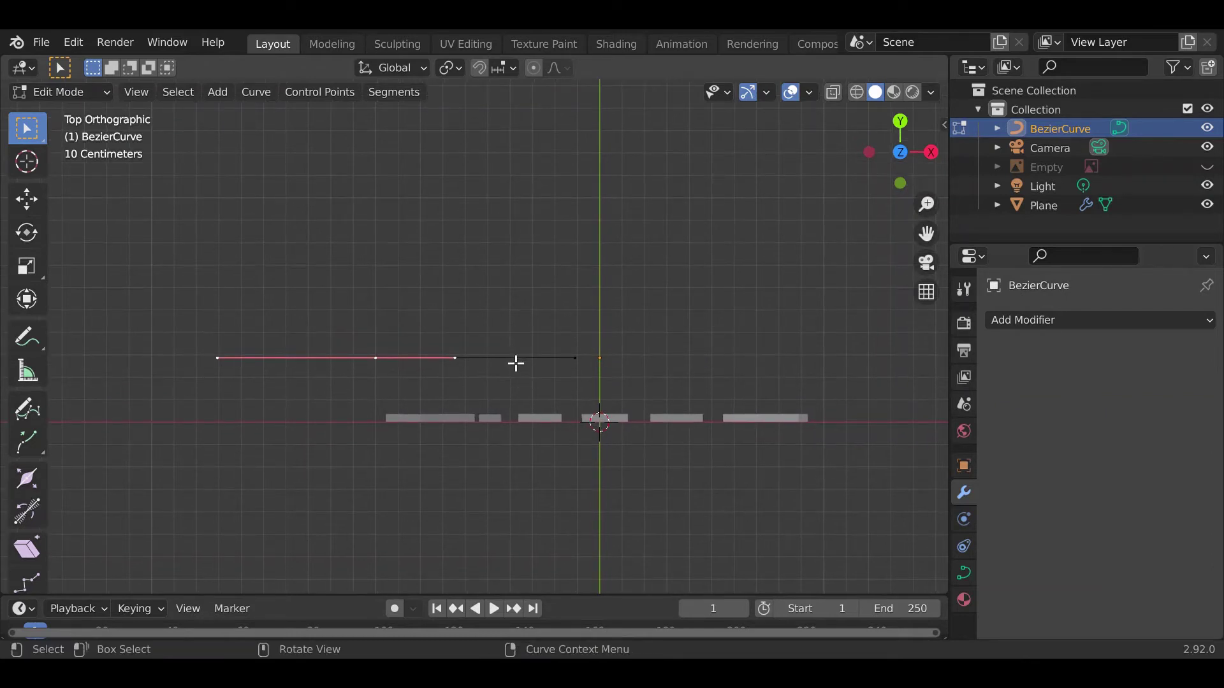
pyautogui.press('s')
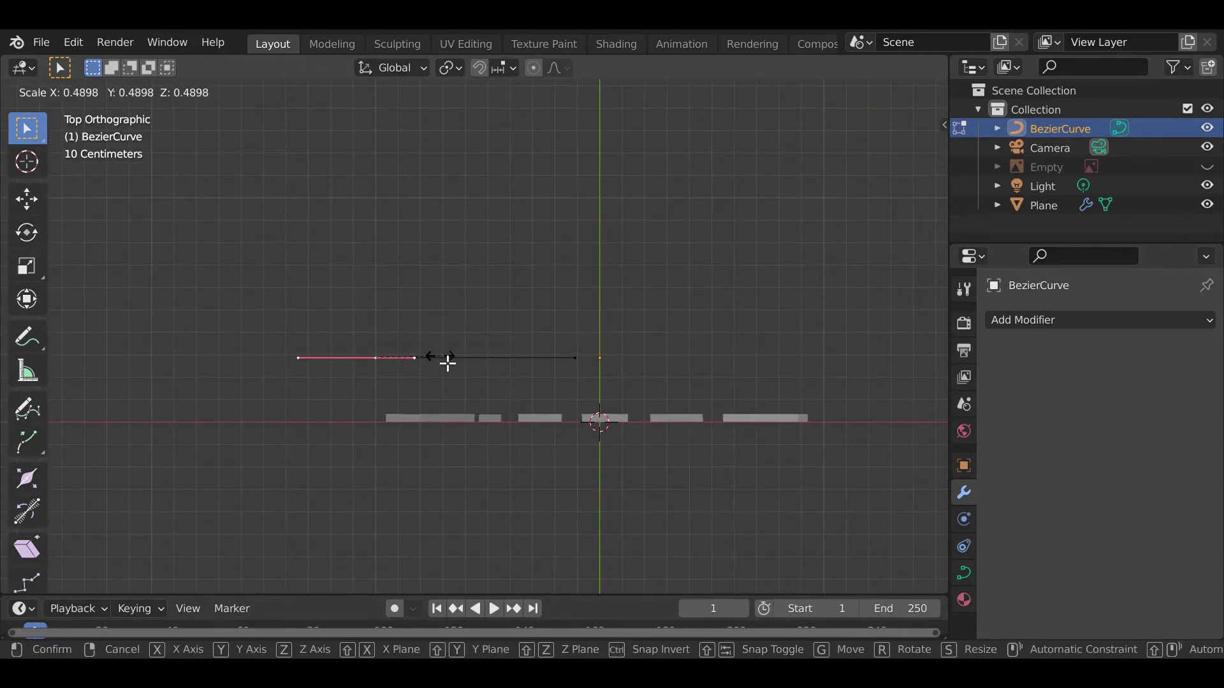
pyautogui.click(447, 363)
# - Extrude the -X end point along global +Y and rotate the new point half a turn about Z to form a rounded side
pyautogui.press('g')
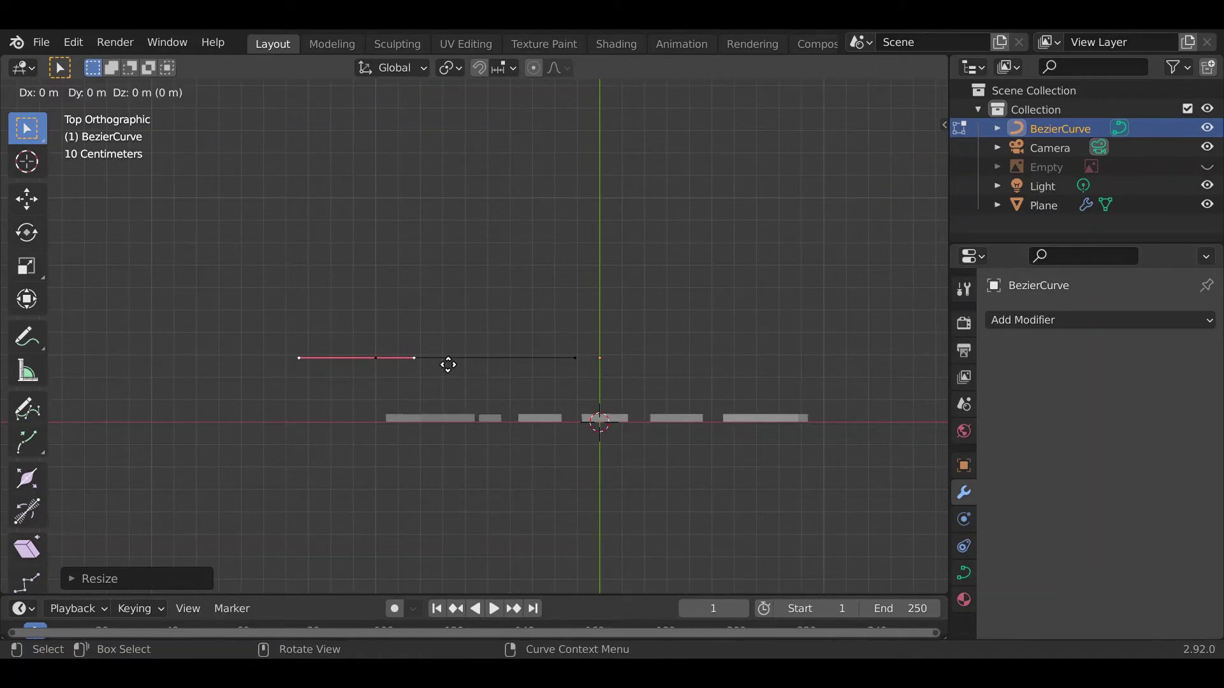
pyautogui.press('y')
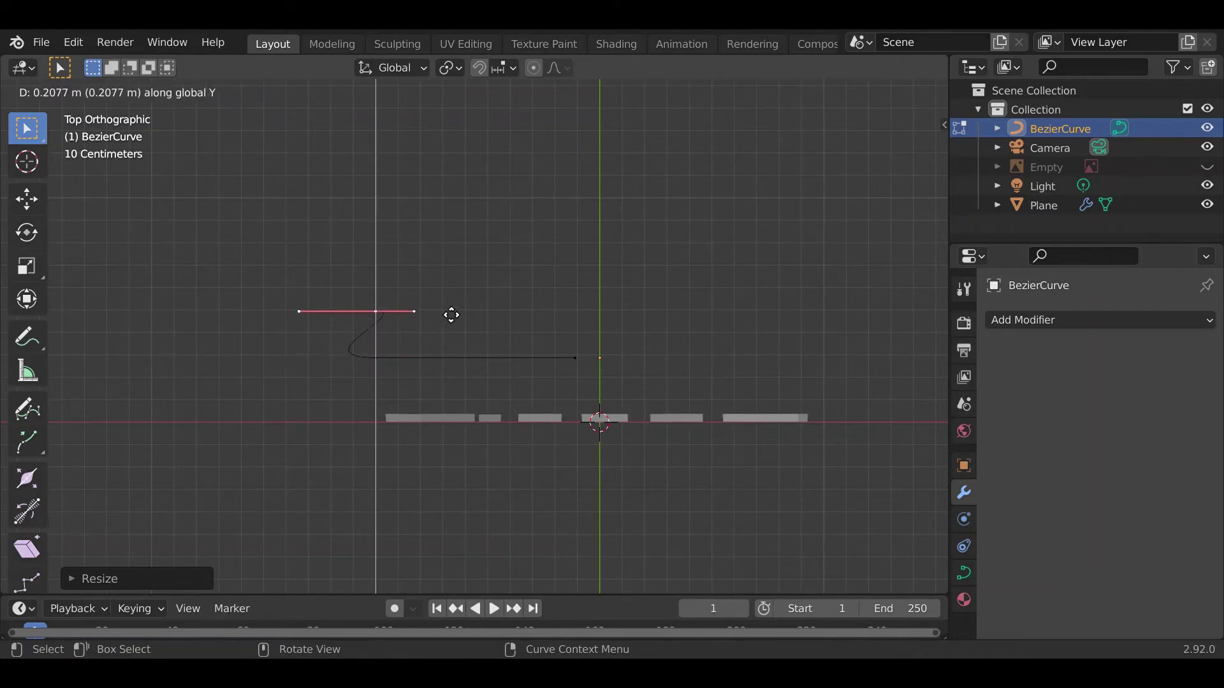
pyautogui.click(453, 281)
pyautogui.press('r')
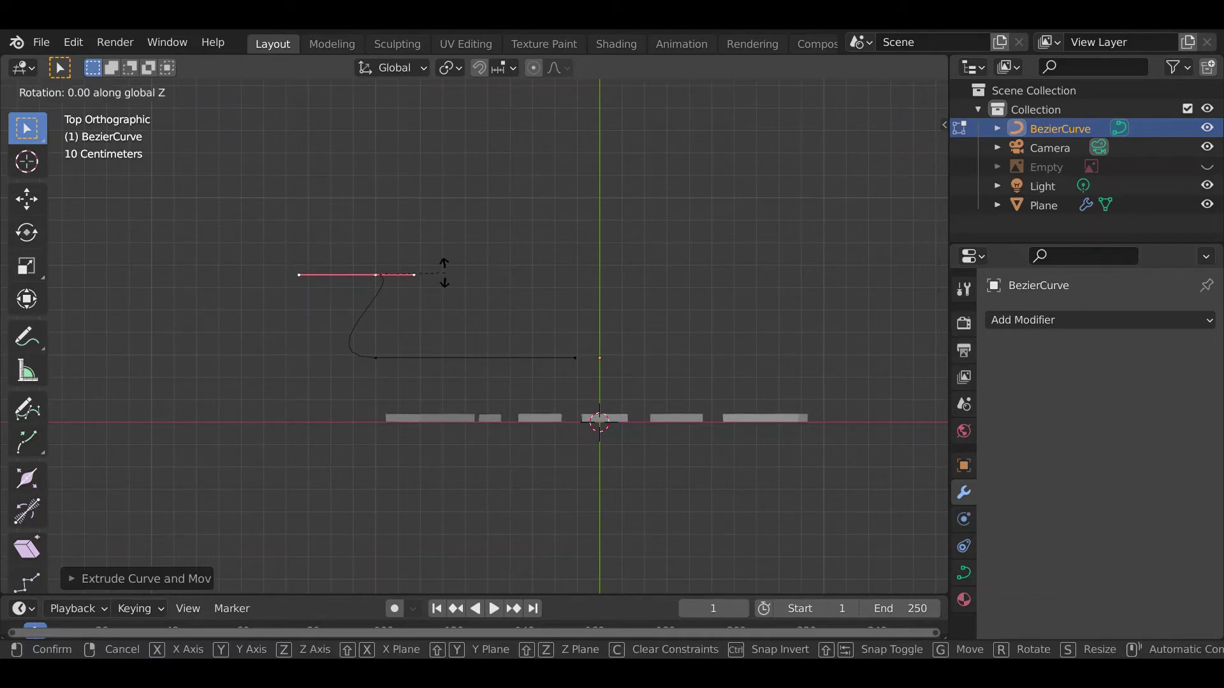
pyautogui.click(322, 285)
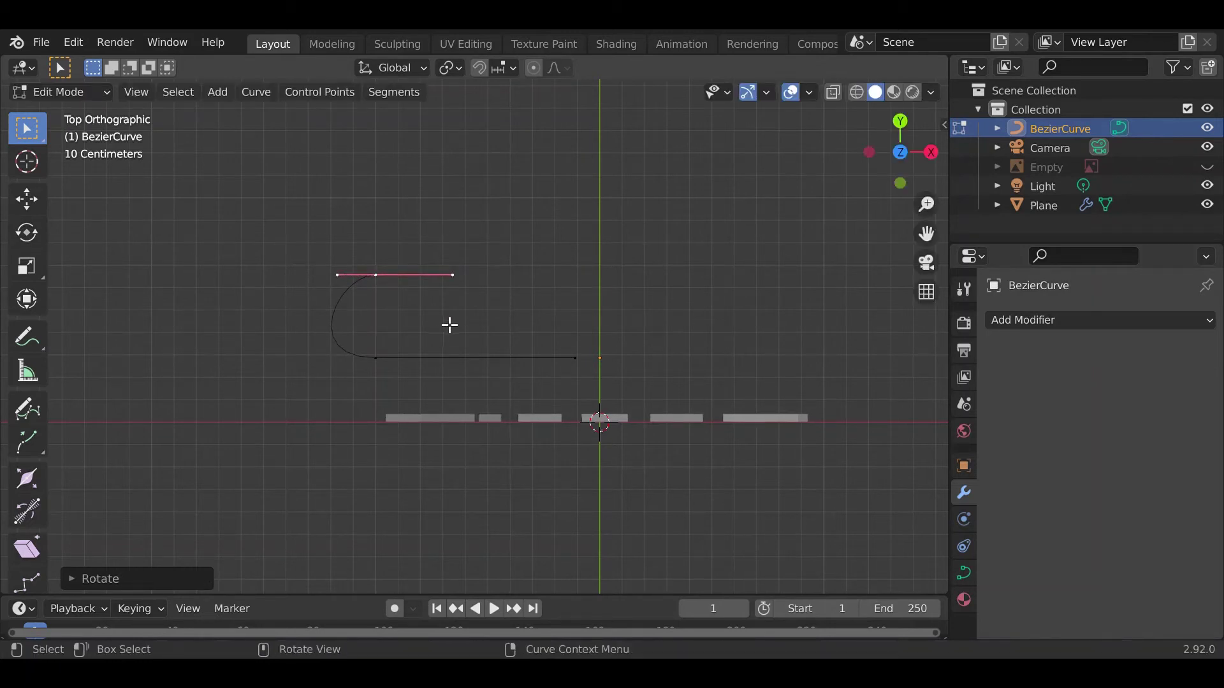
# - Scale down the handles of the new +Y point and of the corner point below it to tighten the rounded side
pyautogui.press('s')
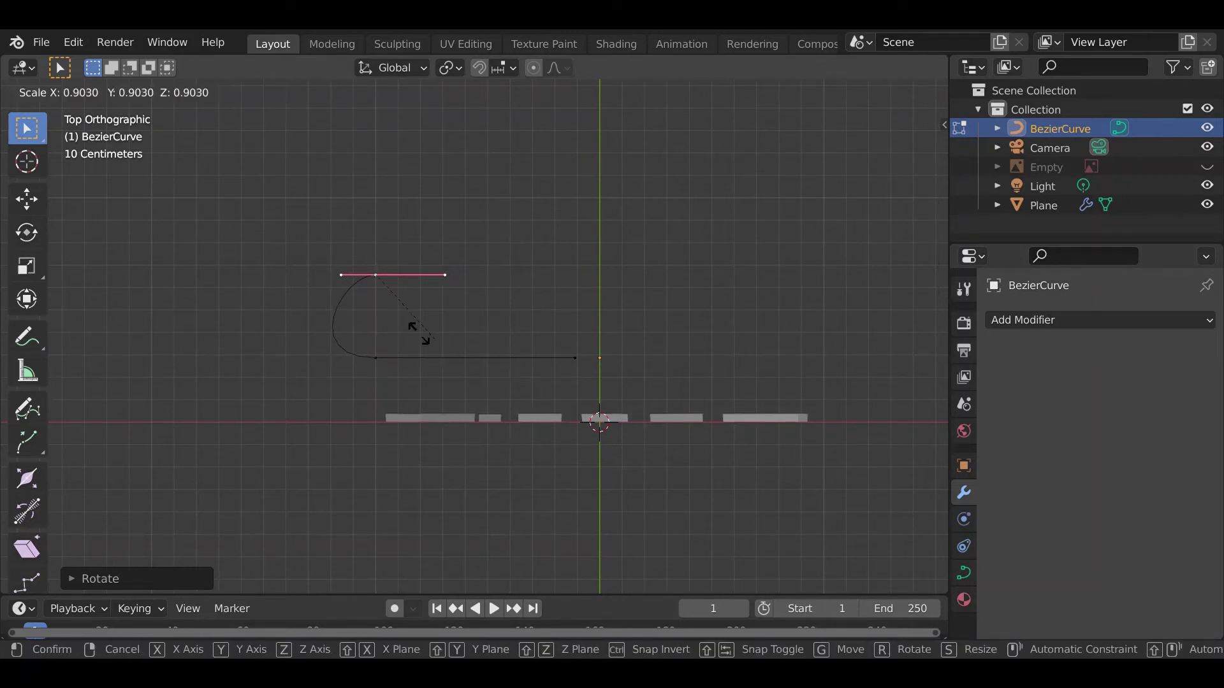
pyautogui.click(422, 337)
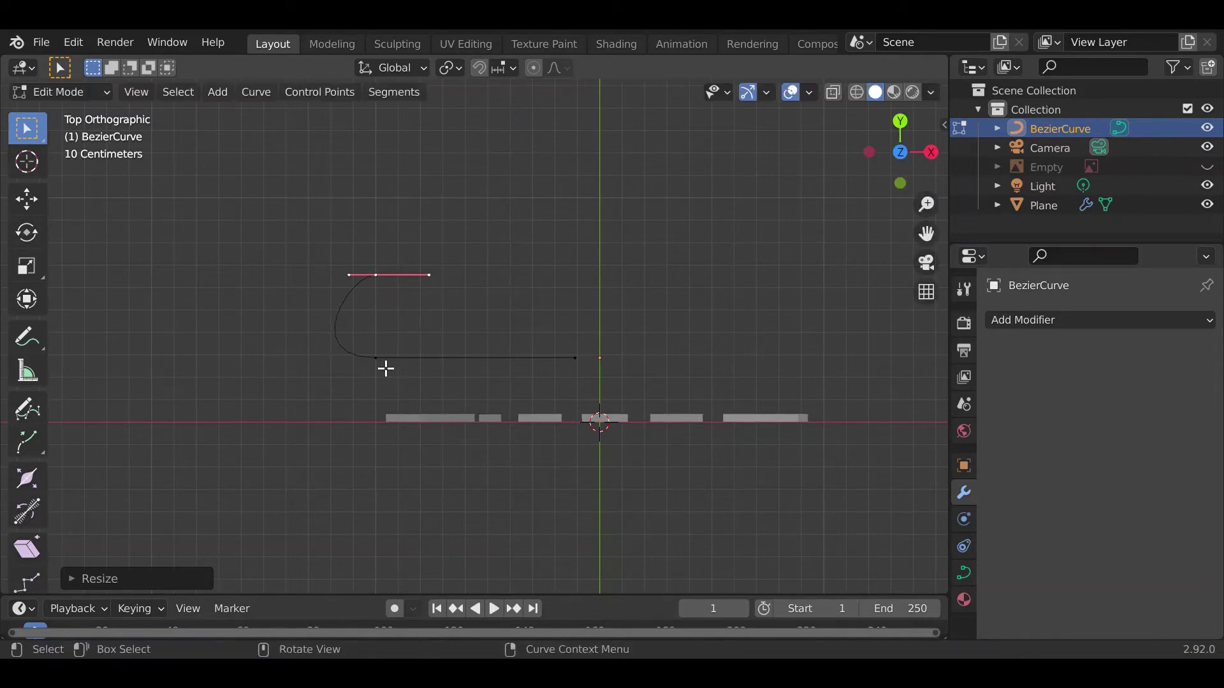
pyautogui.click(464, 358)
pyautogui.press('s')
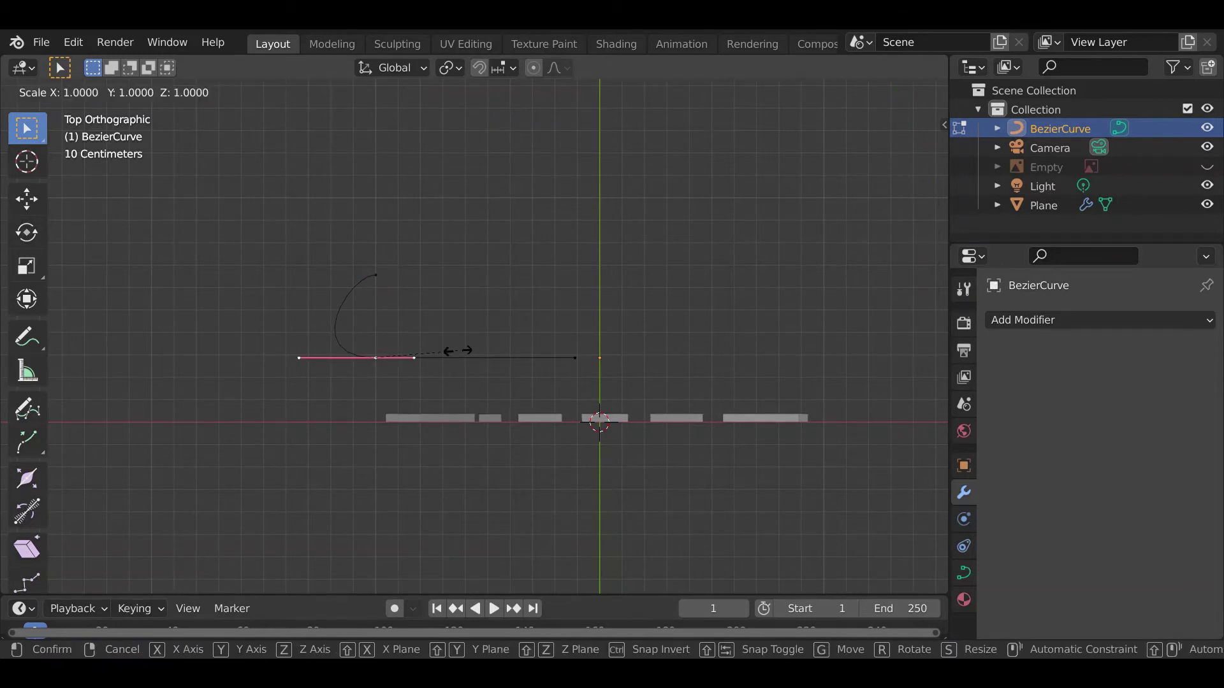
pyautogui.click(413, 348)
# - Extrude the curve's +Y end point along global +X toward the Y axis, parallel to the lower segment
pyautogui.click(388, 281)
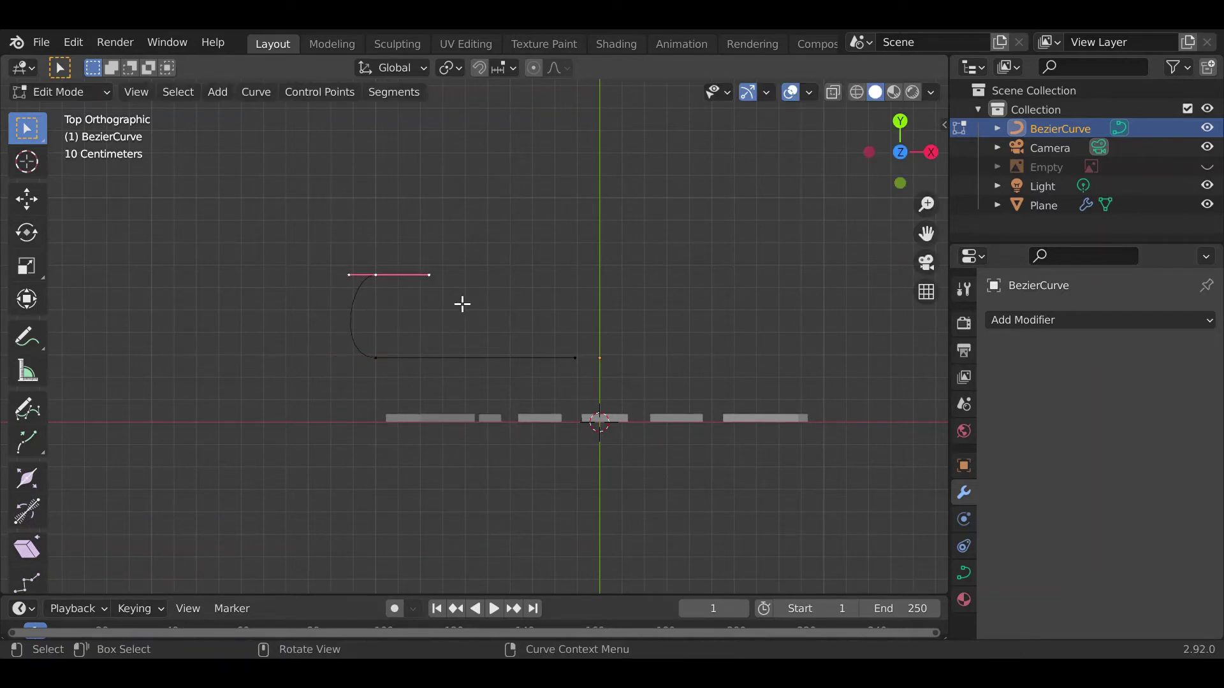
pyautogui.press('g')
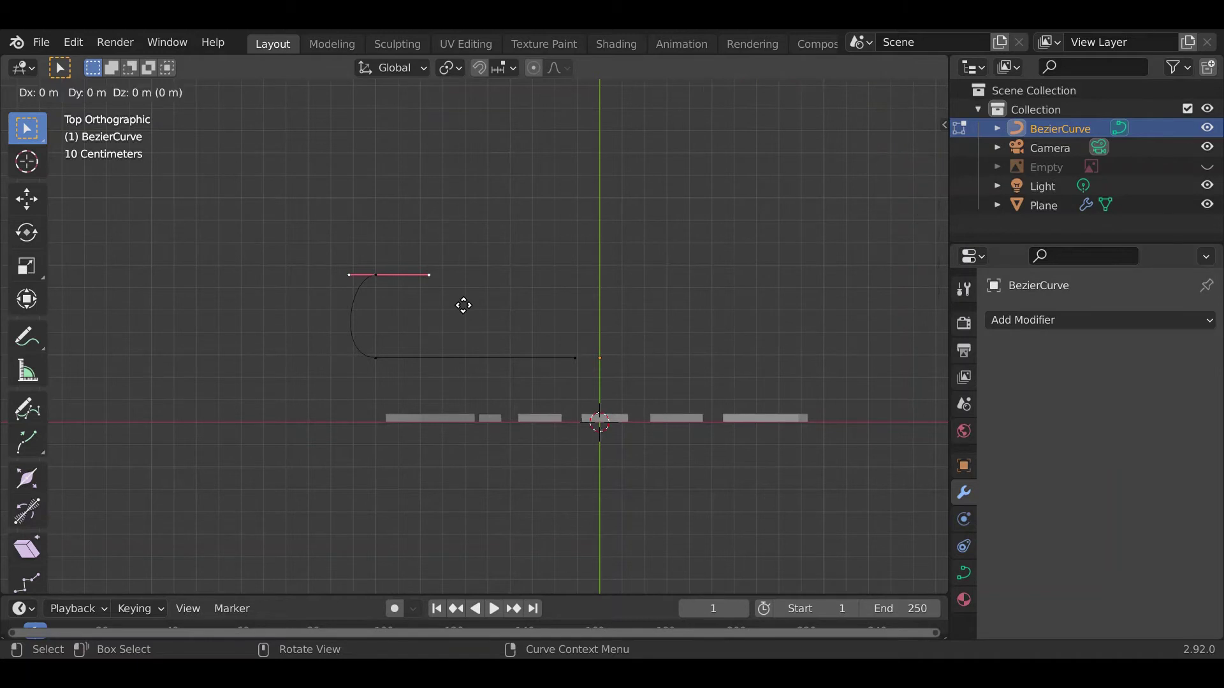
pyautogui.press('x')
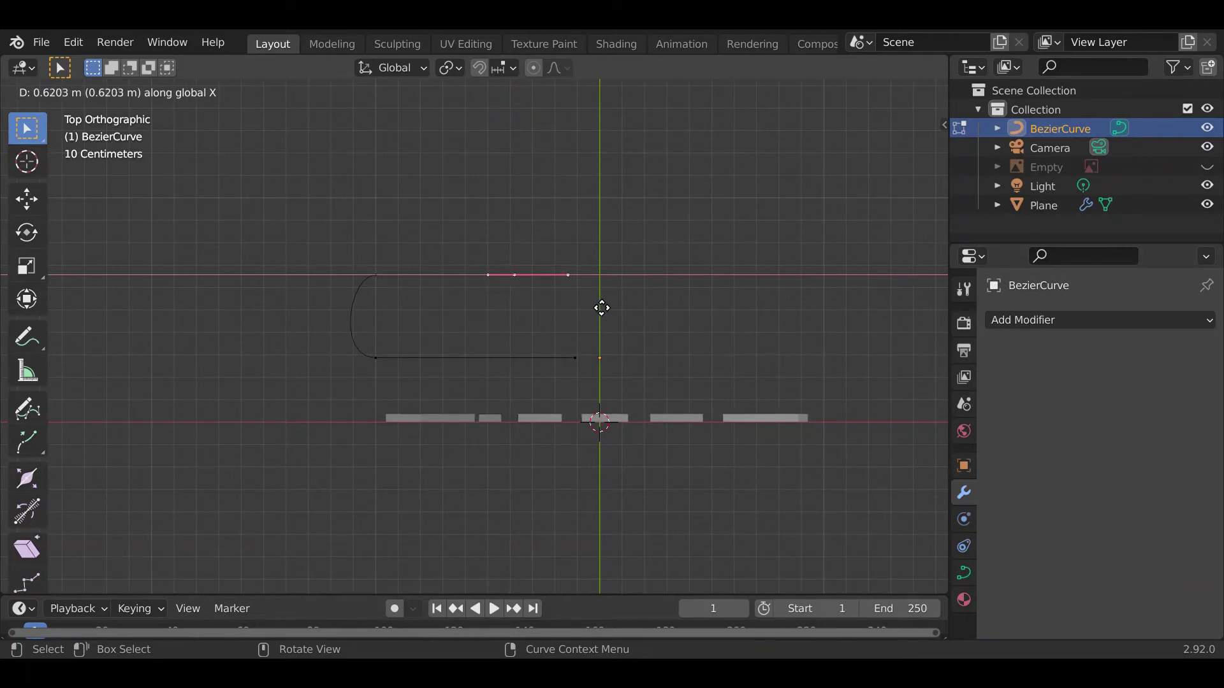
pyautogui.click(587, 309)
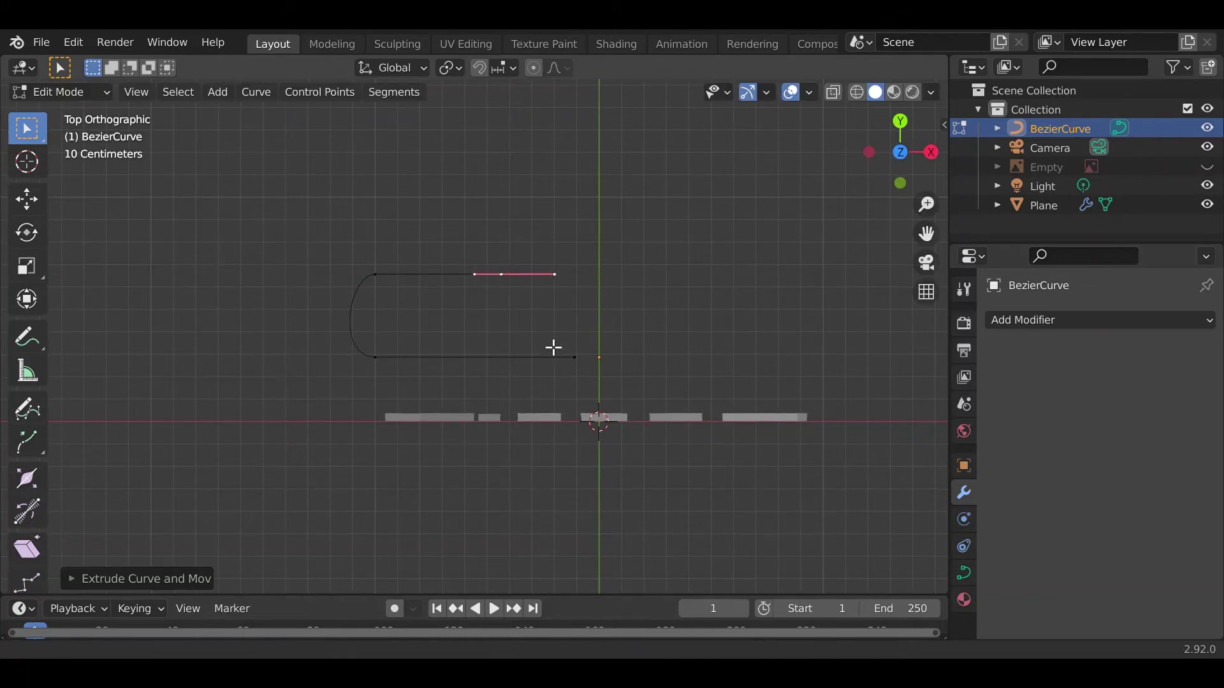
# - Rotate the handle of the curve's -X, +Y corner point slightly counterclockwise about Z, tilting its +X side toward +Y
pyautogui.keyDown('shift'); pyautogui.moveTo(554, 354); pyautogui.dragTo(554, 374, button='middle'); pyautogui.keyUp('shift')
pyautogui.scroll(1, 519, 347)
pyautogui.keyDown('shift'); pyautogui.moveTo(515, 338); pyautogui.dragTo(515, 351, button='middle'); pyautogui.keyUp('shift')
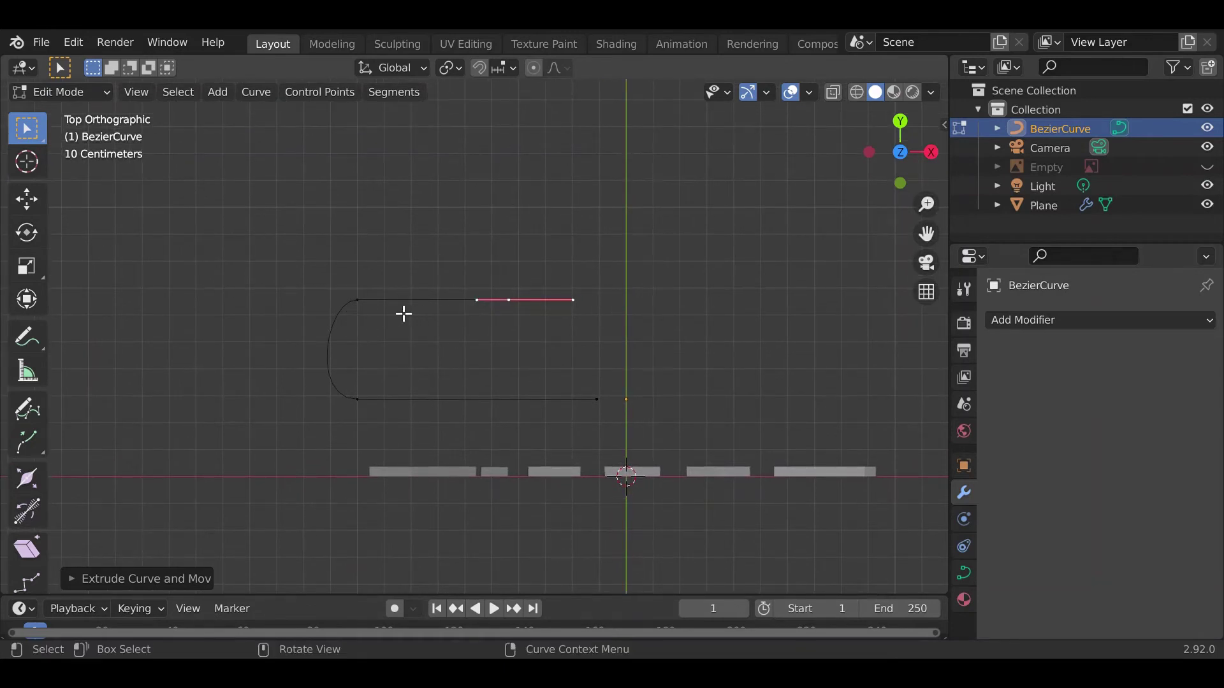
pyautogui.click(367, 306)
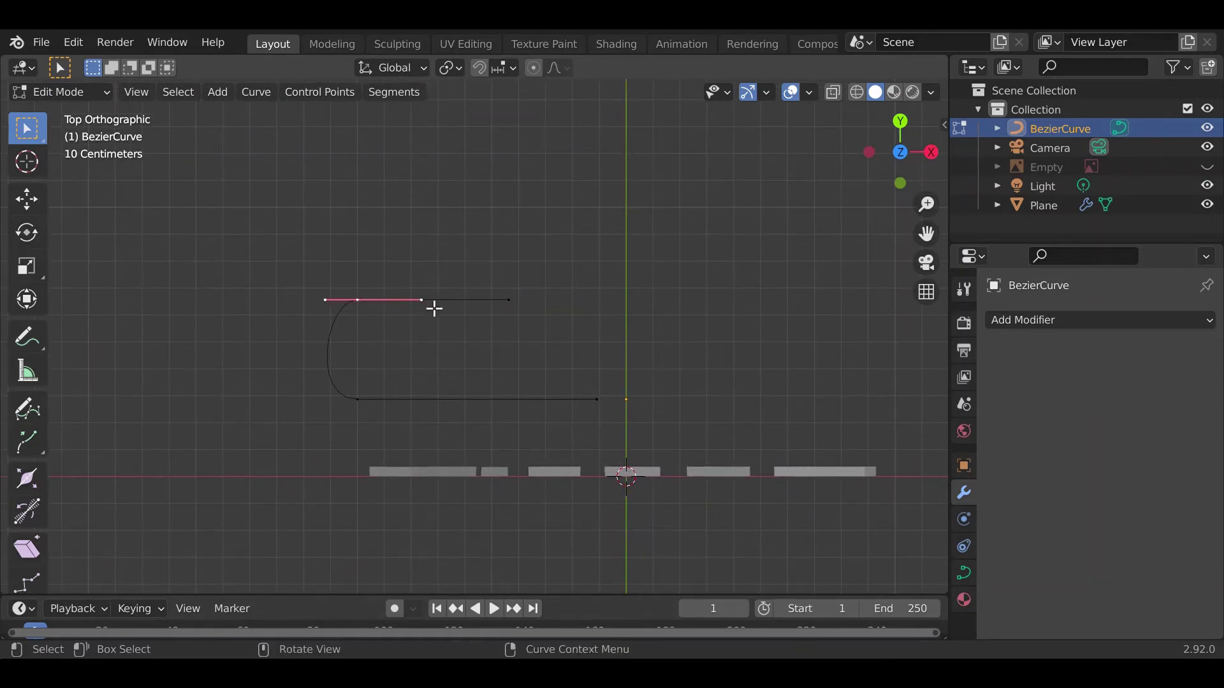
pyautogui.click(434, 308)
pyautogui.press('r')
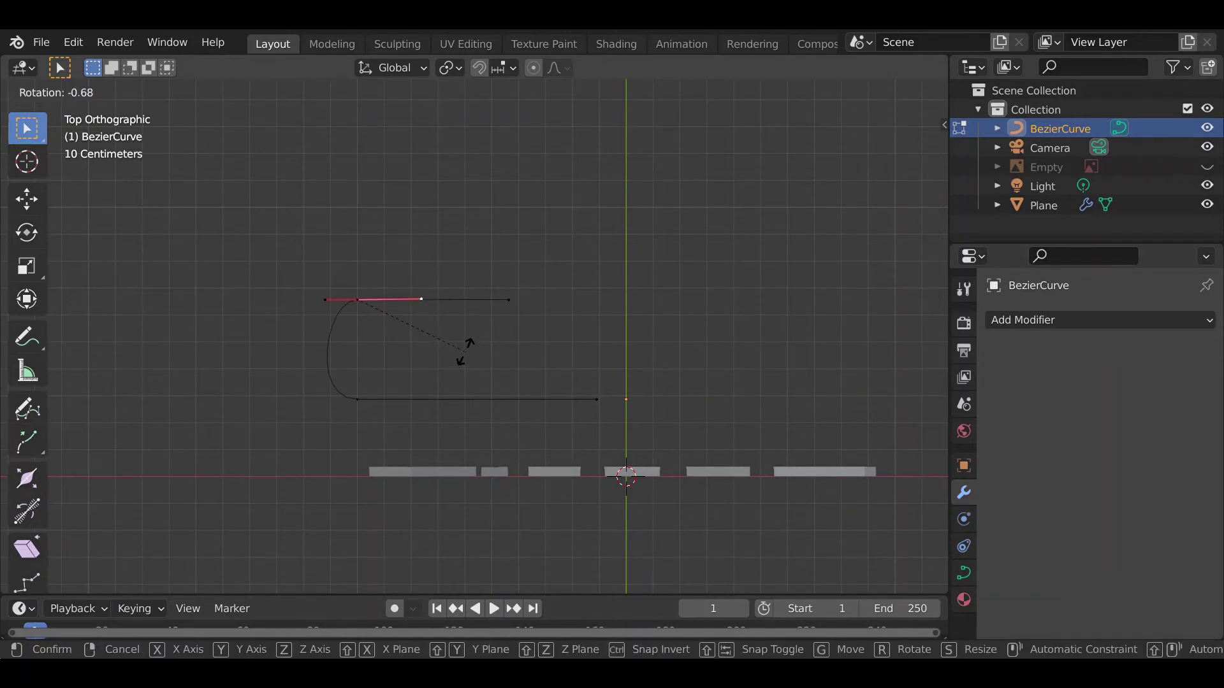
pyautogui.press('z')
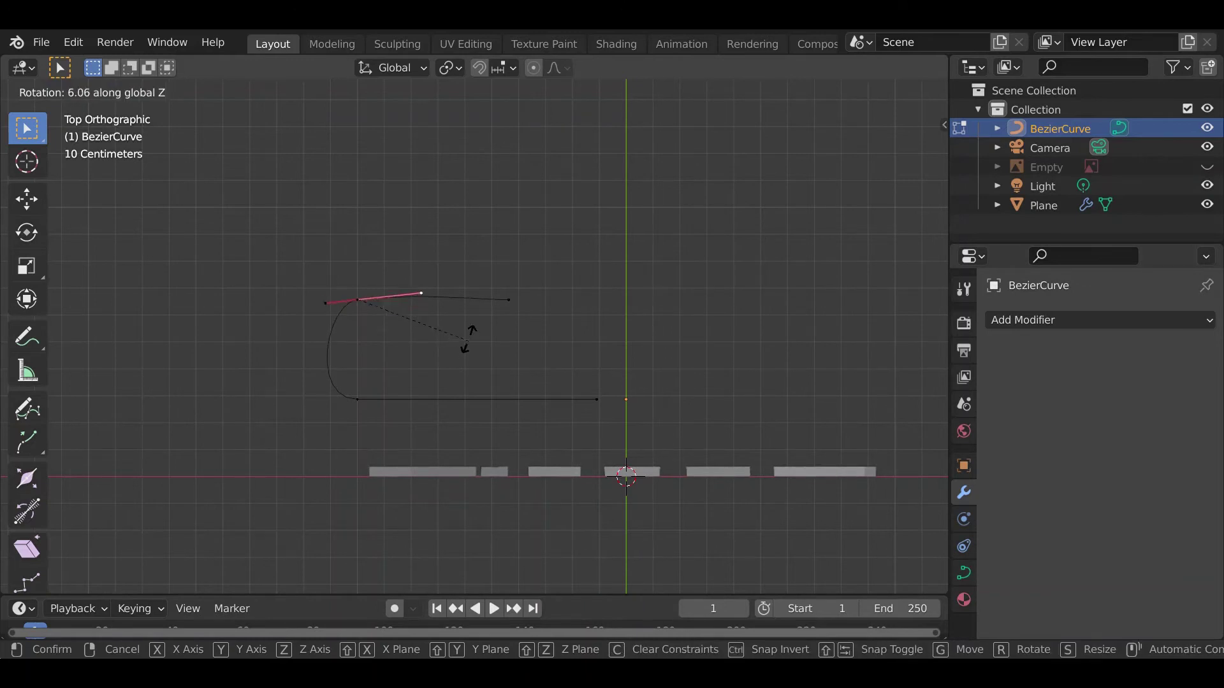
pyautogui.click(469, 335)
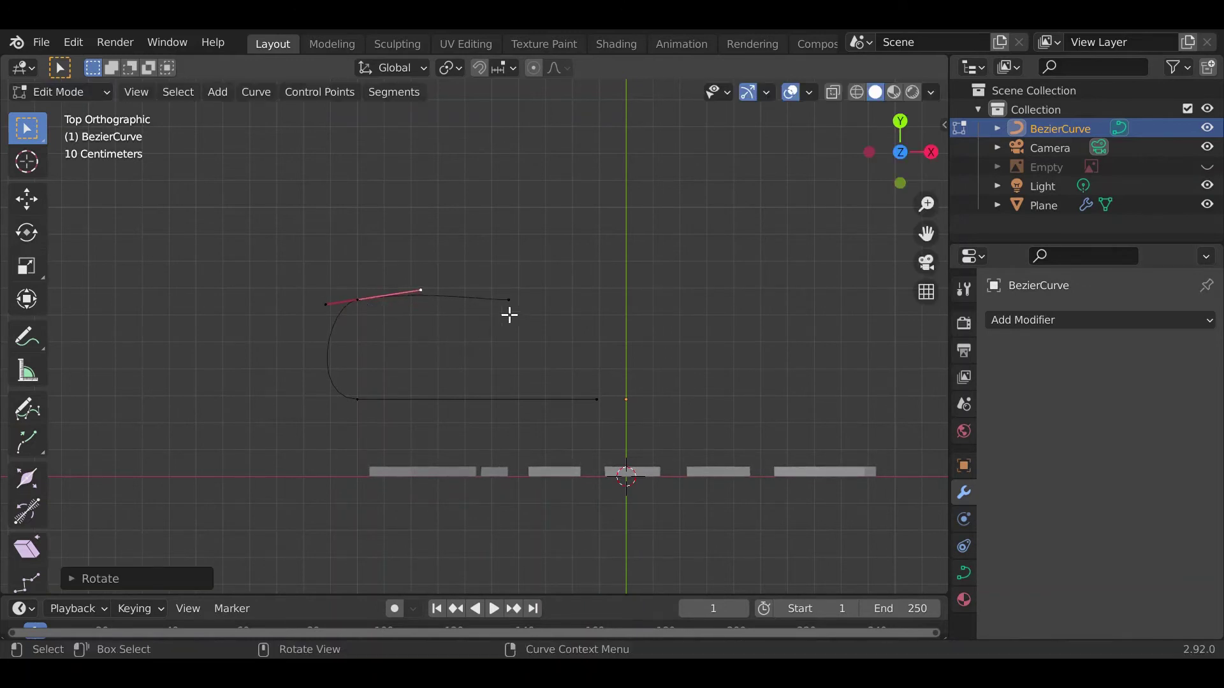
# - Move the newly extruded end point about 0.03 m along global +Y so the outer segment slopes smoothly
pyautogui.click(550, 299)
pyautogui.press('g')
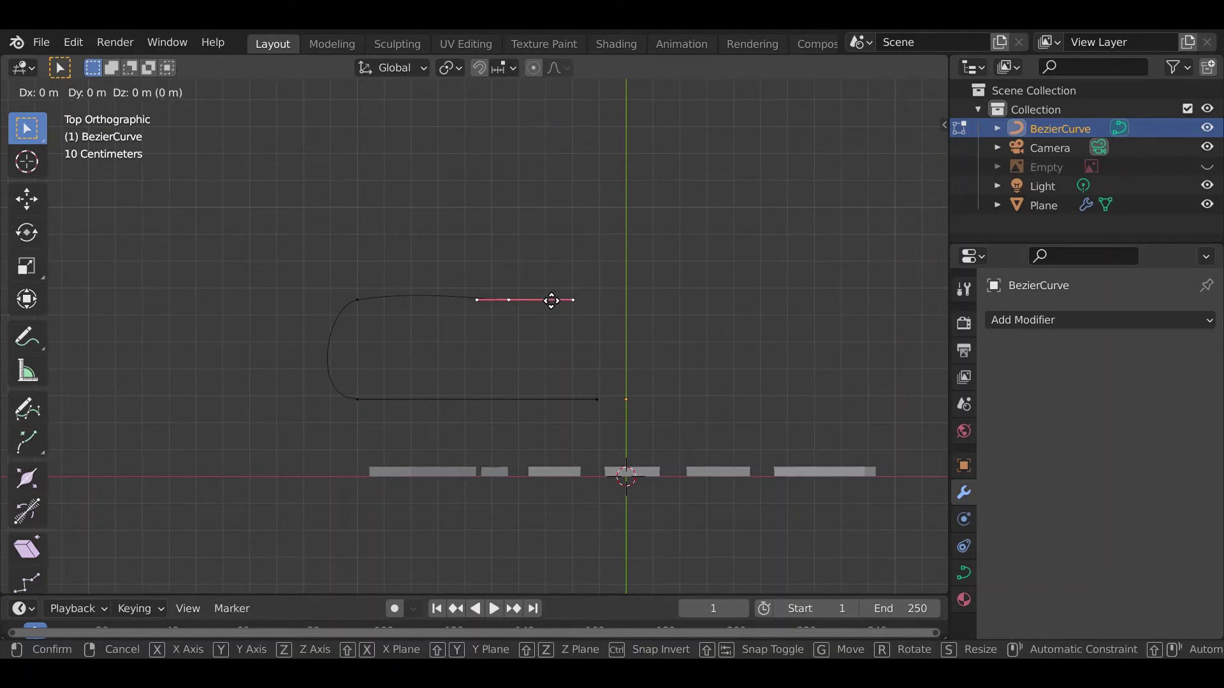
pyautogui.press('y')
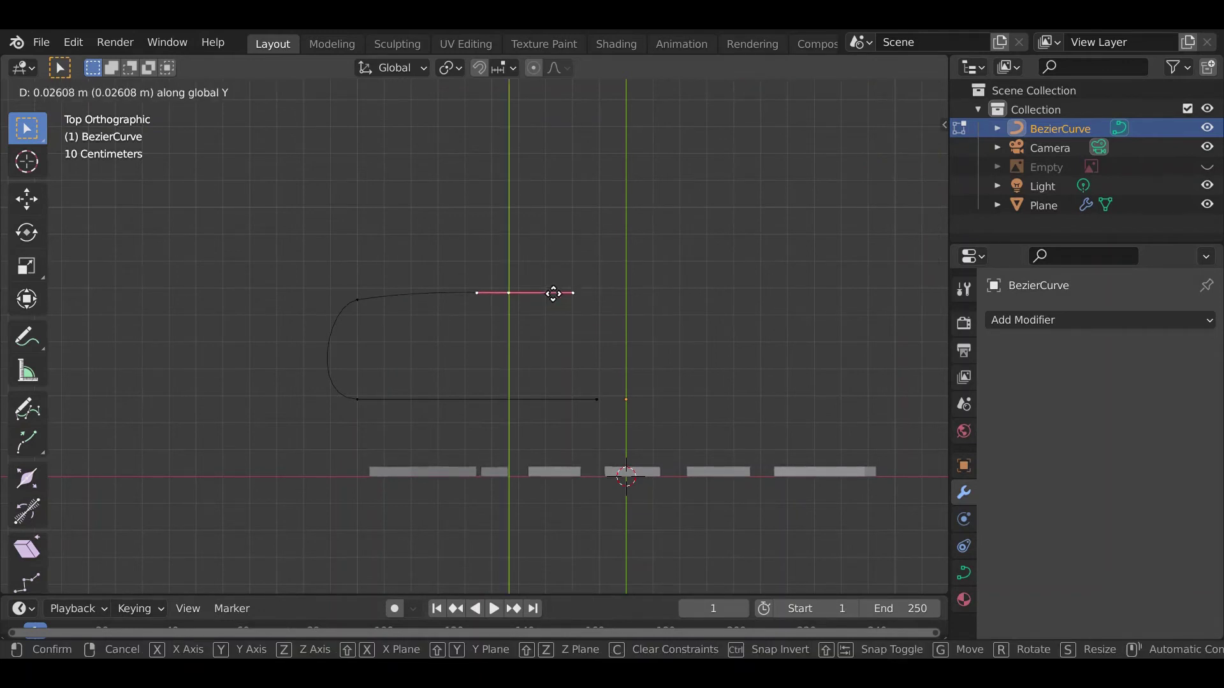
pyautogui.click(552, 293)
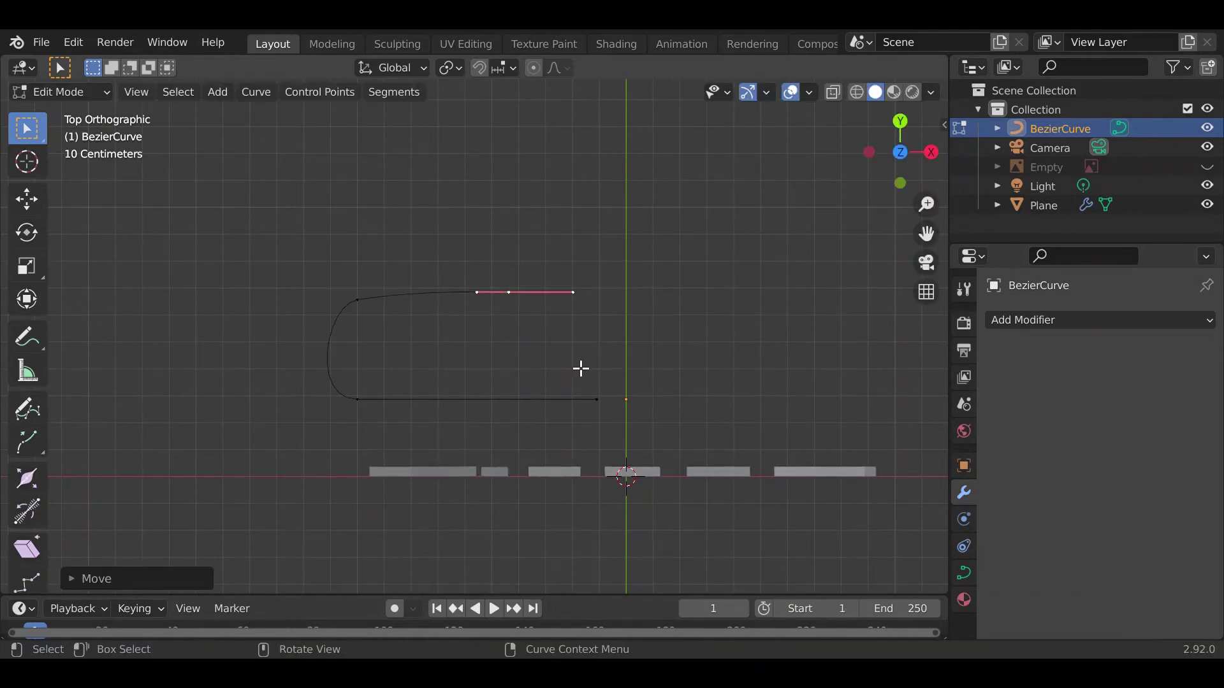
# - Select all points of the half profile, duplicate them in place and mirror the copy along global X
pyautogui.keyDown('shift'); pyautogui.moveTo(557, 361); pyautogui.dragTo(543, 371, button='middle'); pyautogui.keyUp('shift')
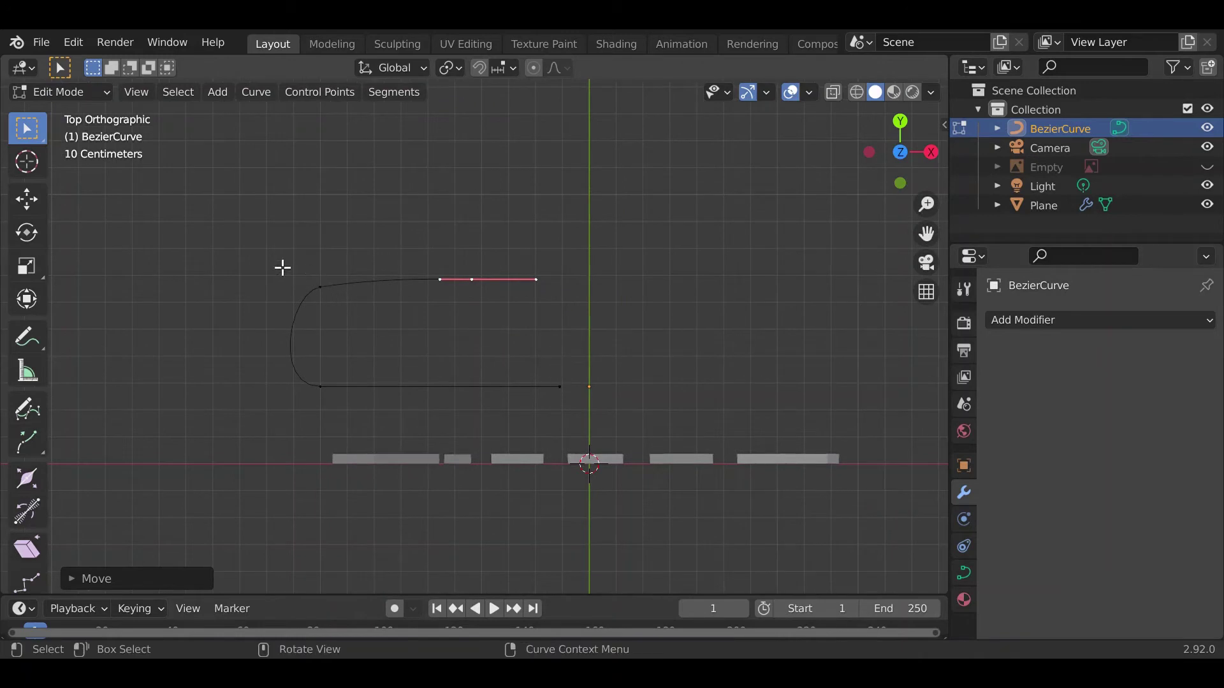
pyautogui.moveTo(252, 251); pyautogui.dragTo(662, 427)
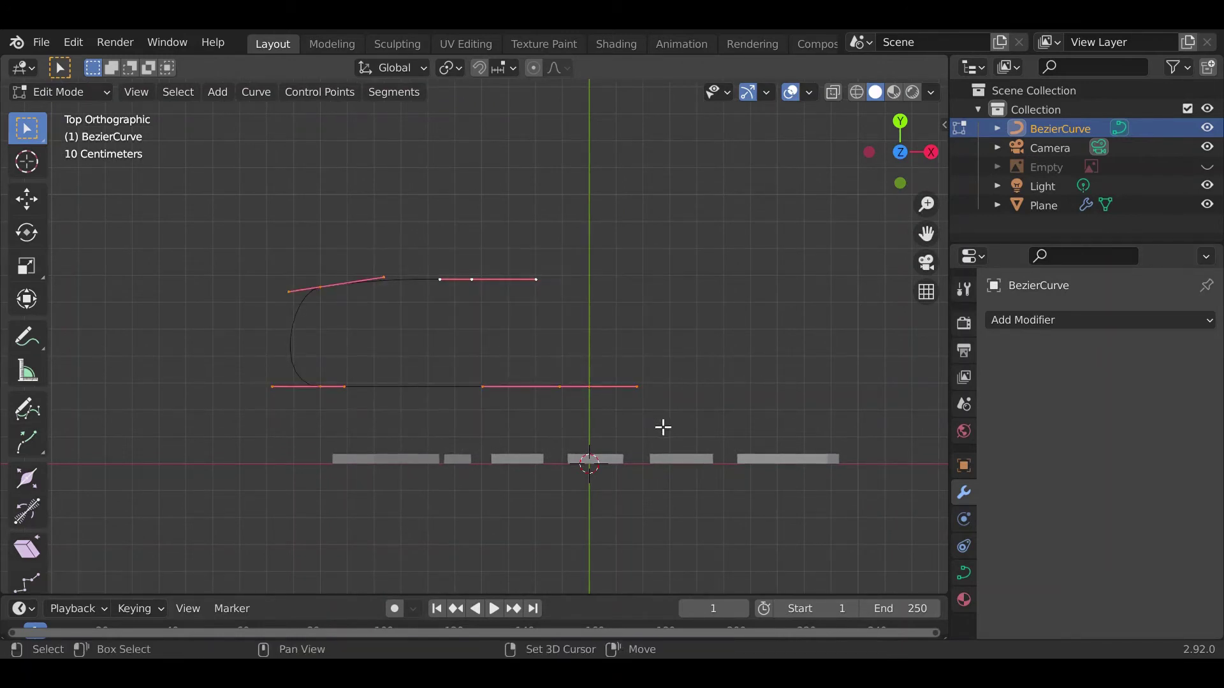
pyautogui.hotkey('shift', 'd')
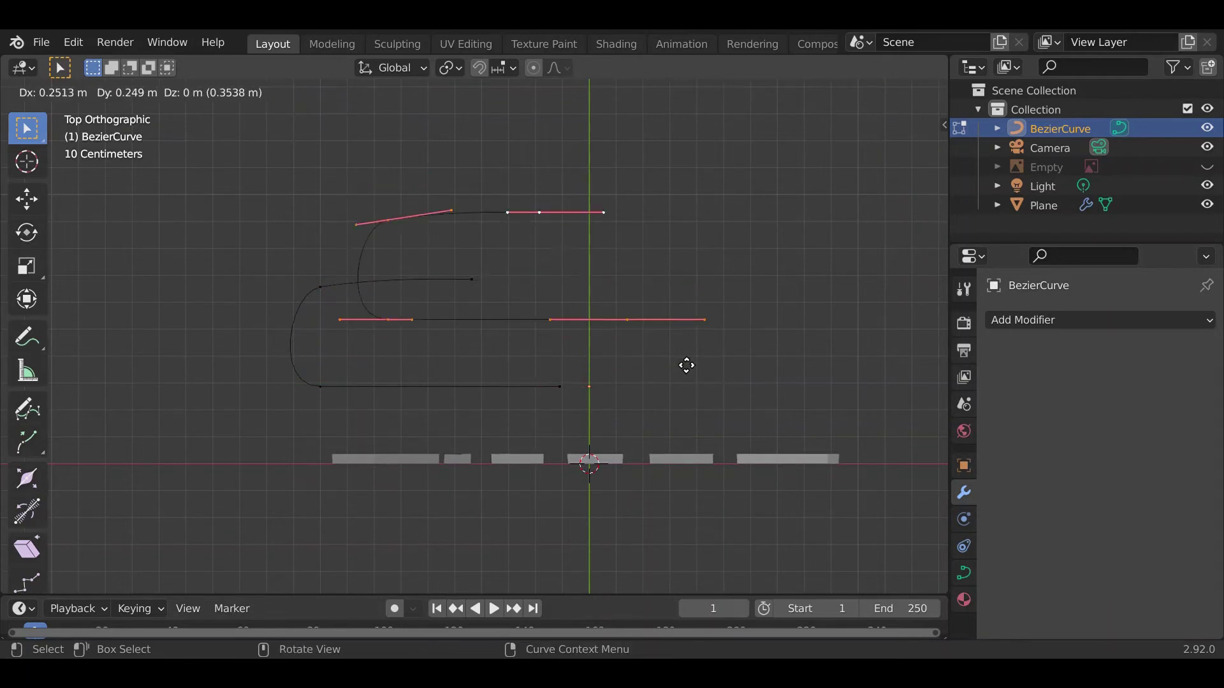
pyautogui.click(742, 370)
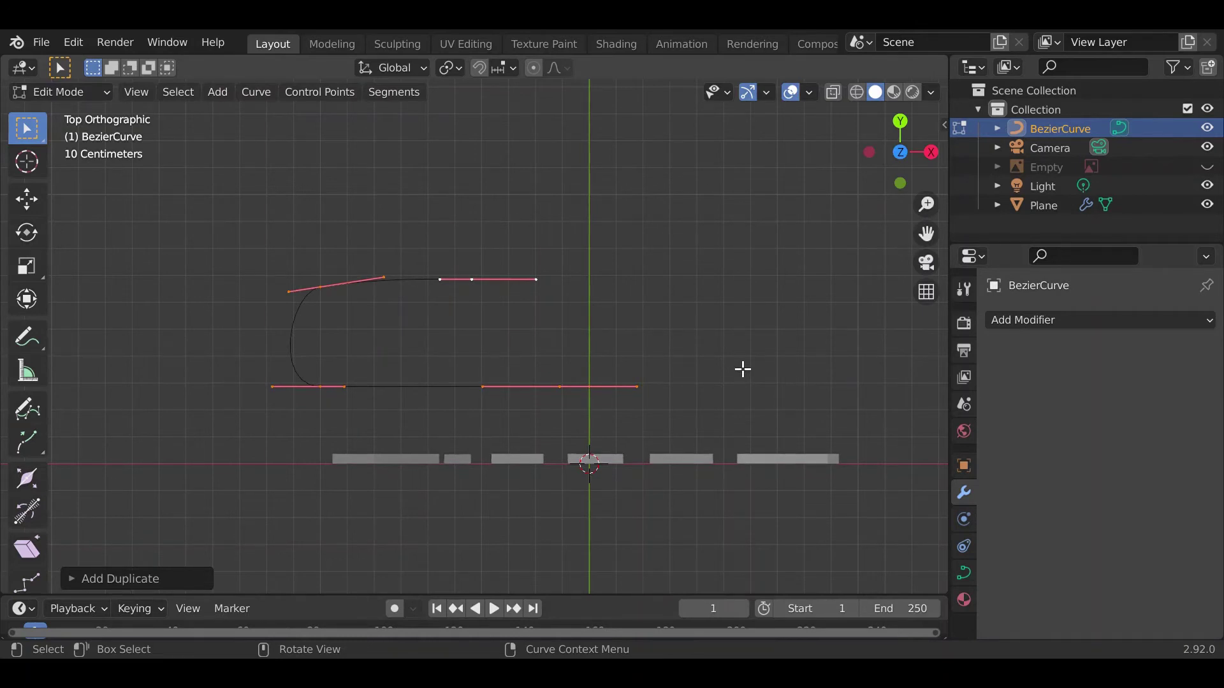
pyautogui.hotkey('ctrl', 'm')
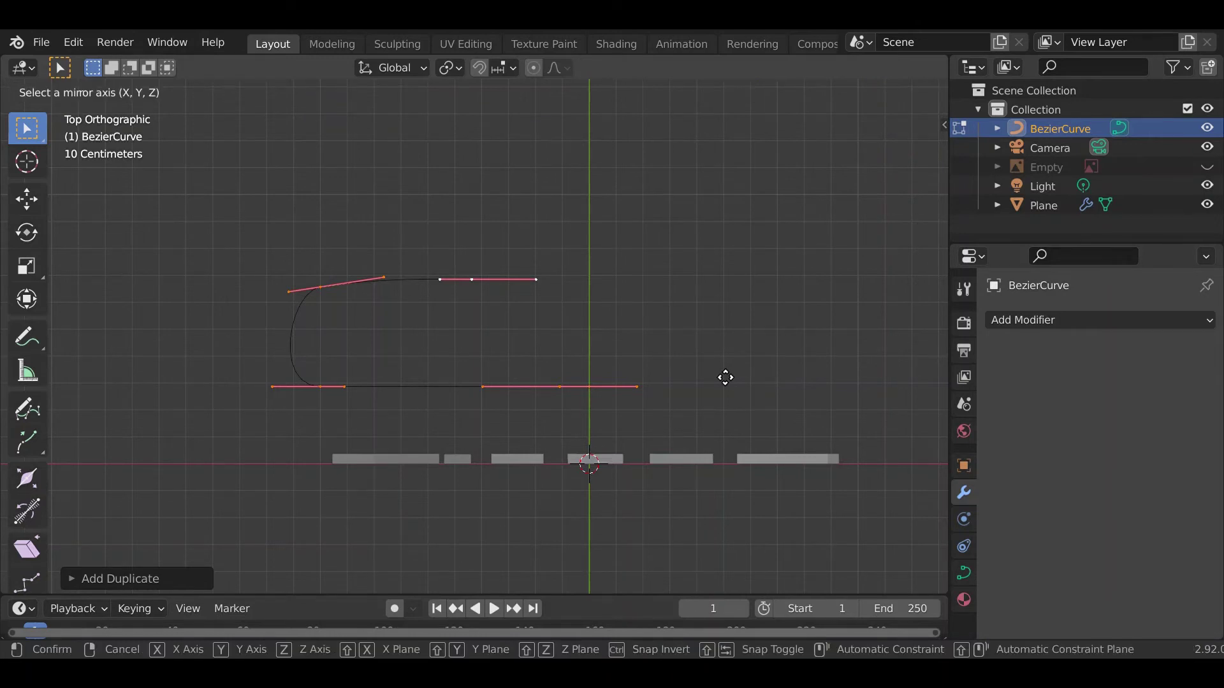
pyautogui.press('x')
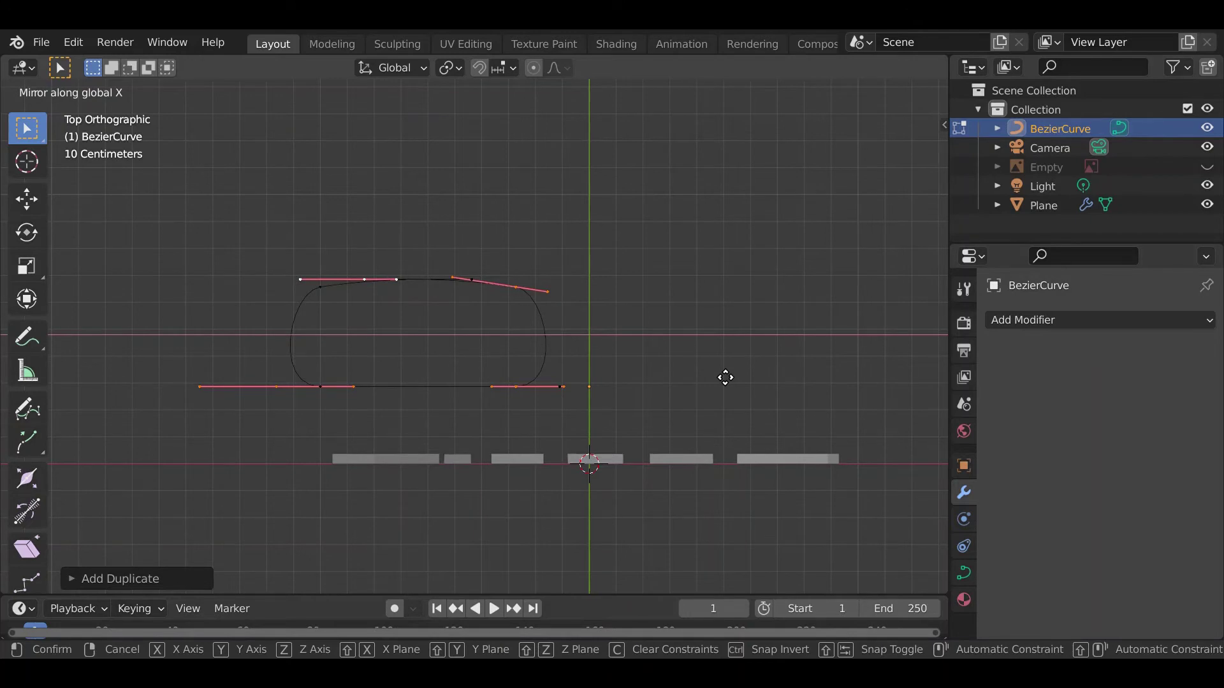
pyautogui.click(846, 375)
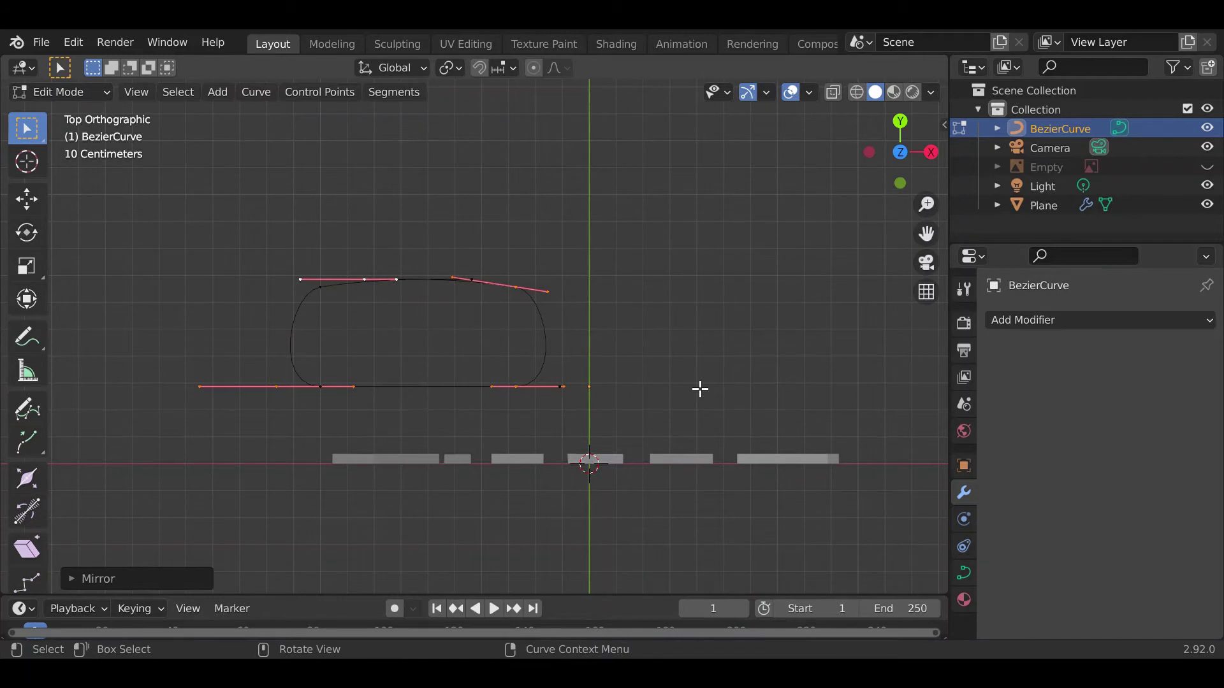
# - Move the mirrored half of the curve about 1.22 m along global +X, leaving a gap between the two outer ends
pyautogui.press('g')
pyautogui.press('x')
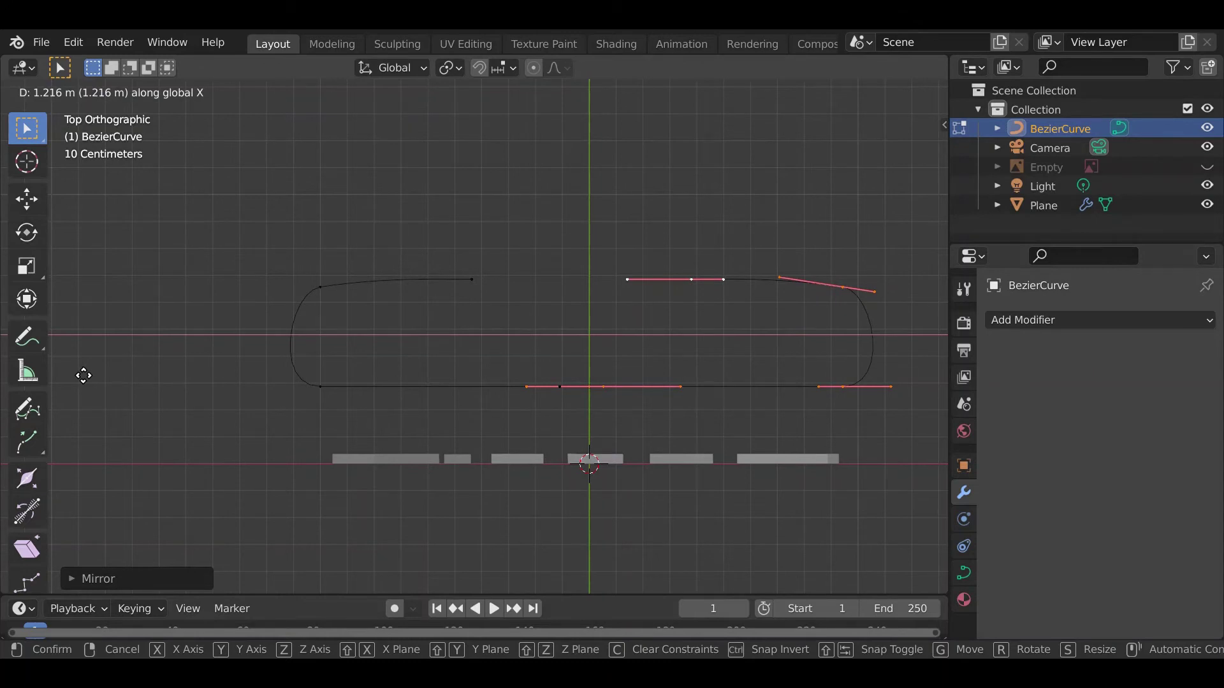
pyautogui.click(85, 375)
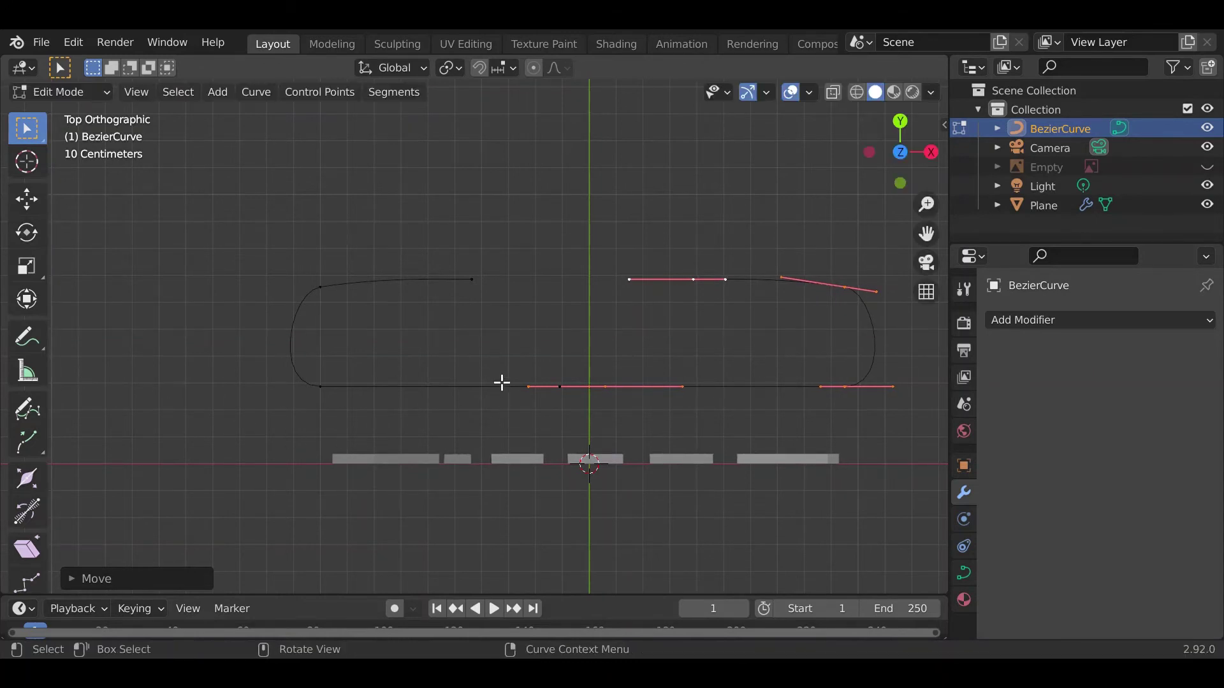
# - Return the curve to Object Mode and select the tread object Plane
pyautogui.moveTo(501, 382); pyautogui.dragTo(411, 377, button='middle')
pyautogui.moveTo(541, 443); pyautogui.dragTo(501, 446, button='middle')
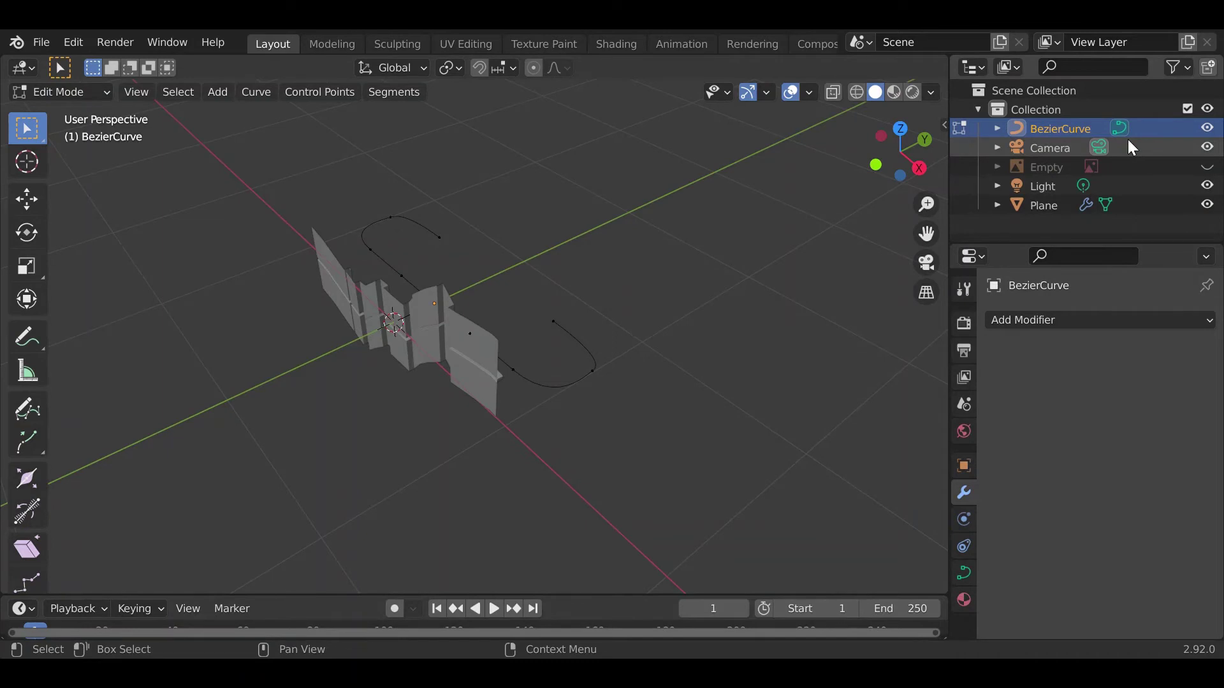
pyautogui.keyDown('shift'); pyautogui.moveTo(519, 374); pyautogui.dragTo(366, 386, button='middle'); pyautogui.keyUp('shift')
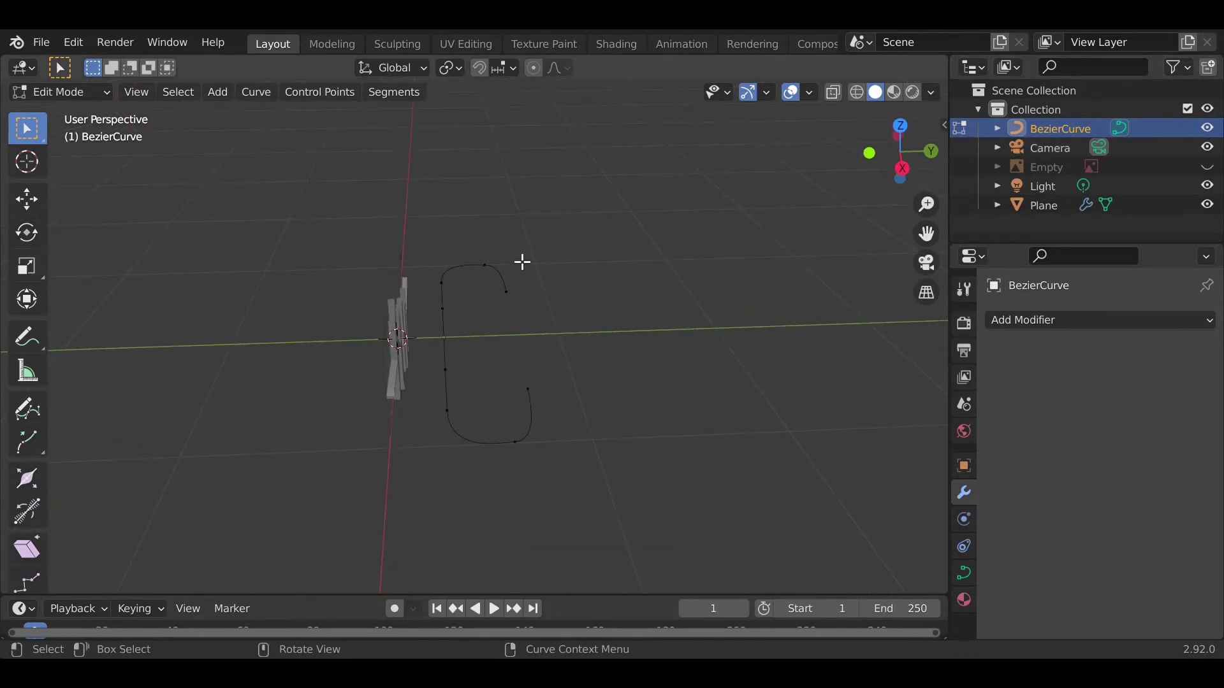
pyautogui.press('Tab')
pyautogui.moveTo(566, 366); pyautogui.dragTo(634, 336, button='middle')
pyautogui.click(450, 404)
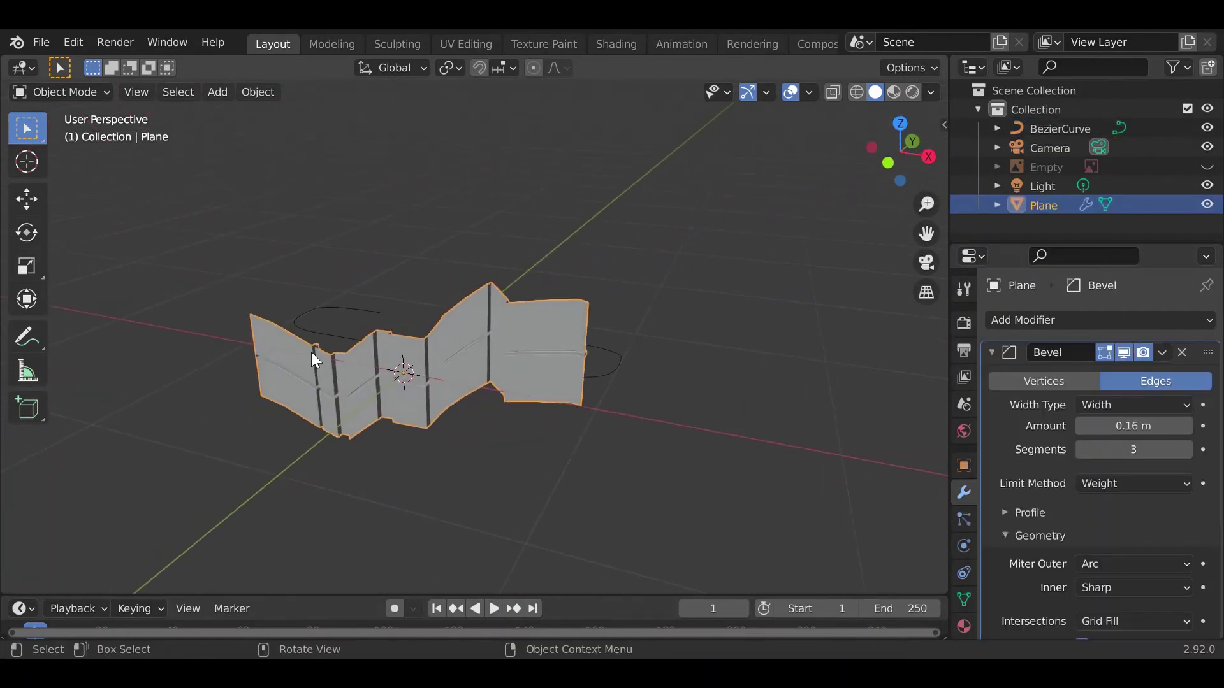
# - Add a Curve modifier to the tread after its Bevel modifier and set BezierCurve as the curve object
pyautogui.moveTo(497, 405); pyautogui.dragTo(438, 369, button='middle')
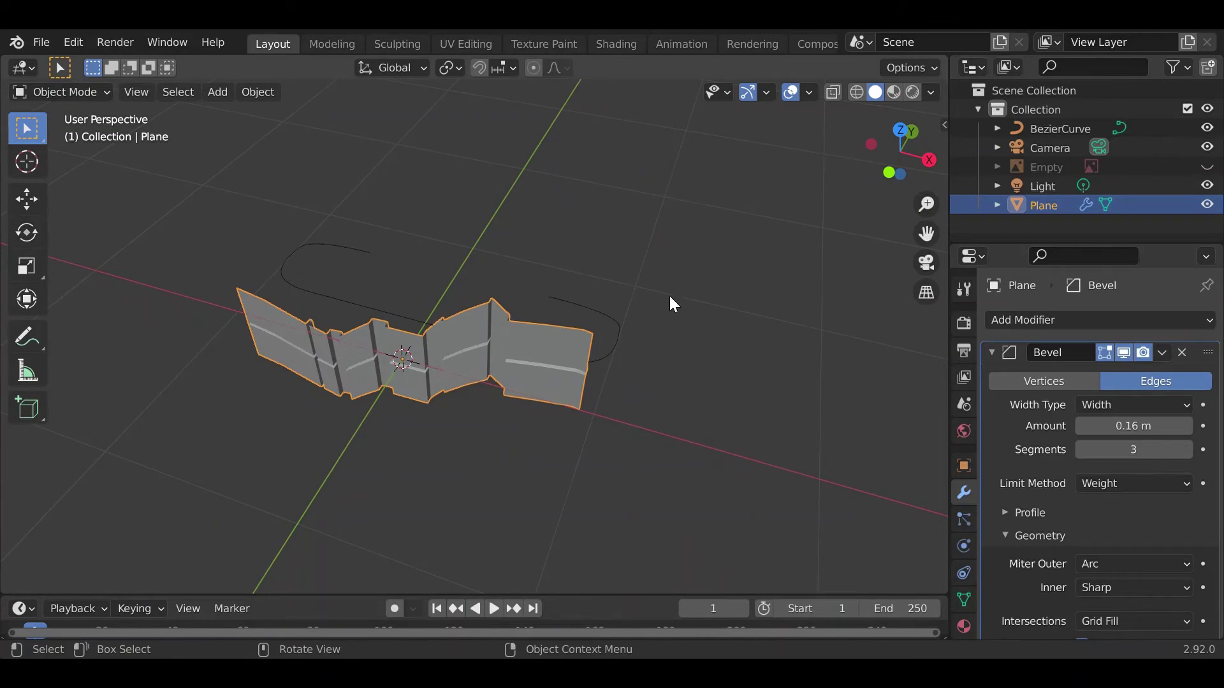
pyautogui.click(1070, 317)
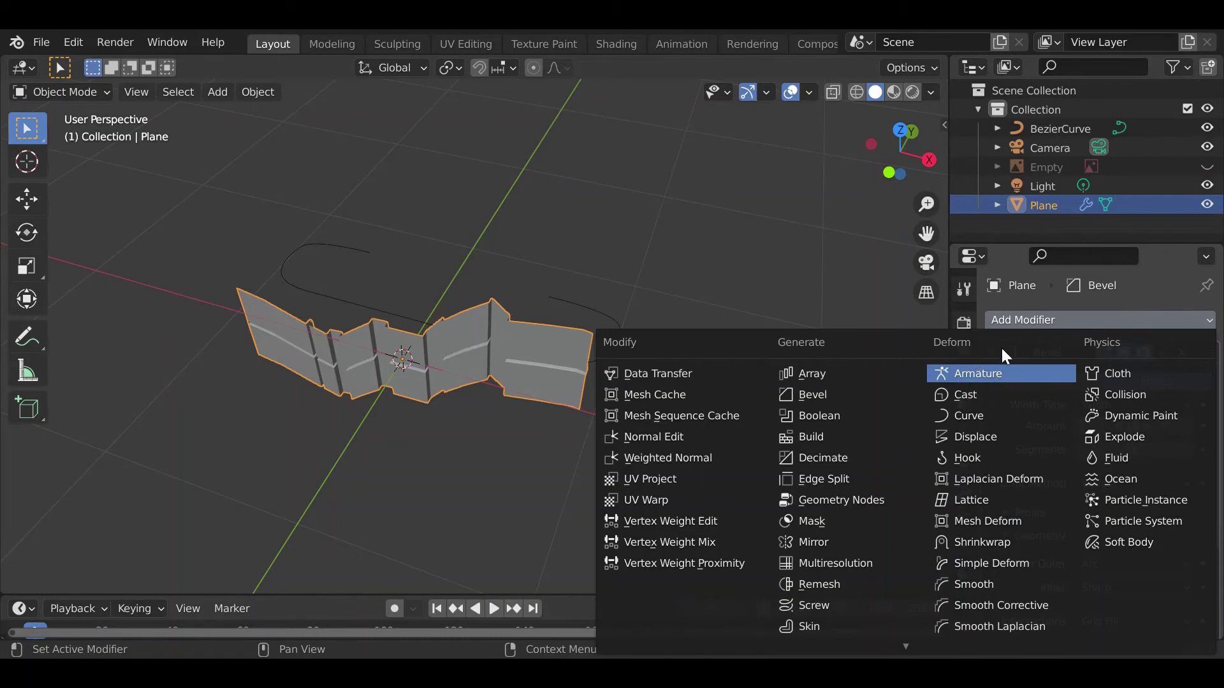
pyautogui.click(969, 415)
pyautogui.scroll(-5, 1111, 446)
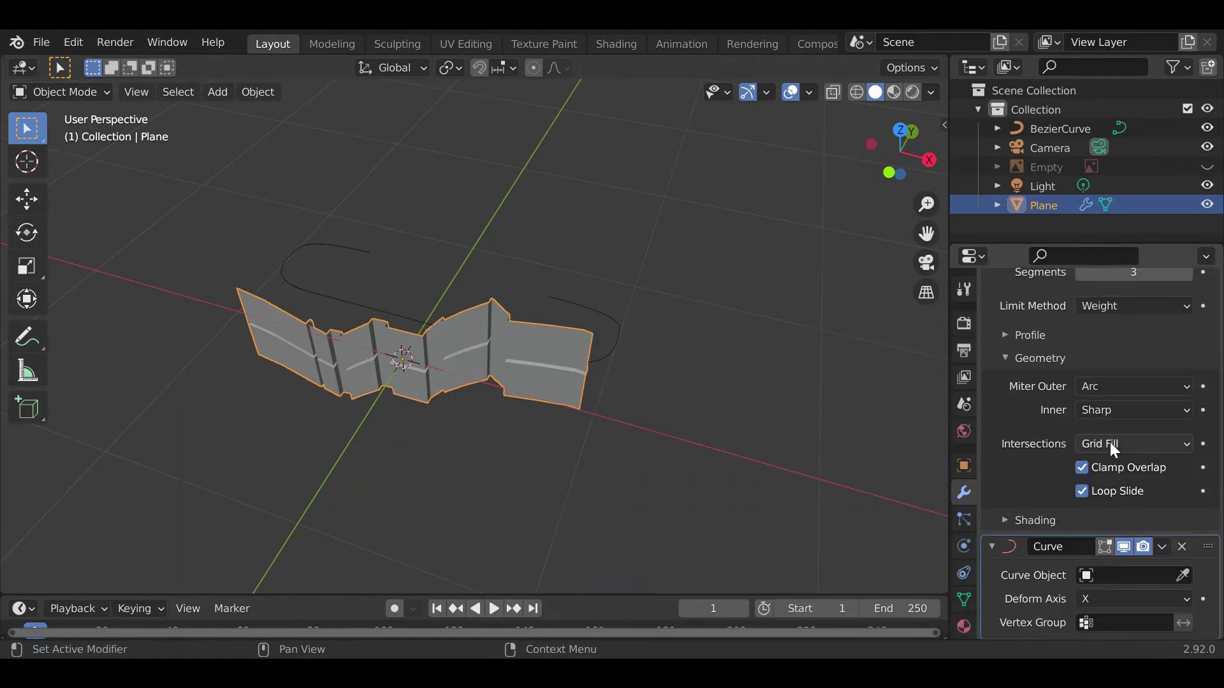
pyautogui.click(1184, 575)
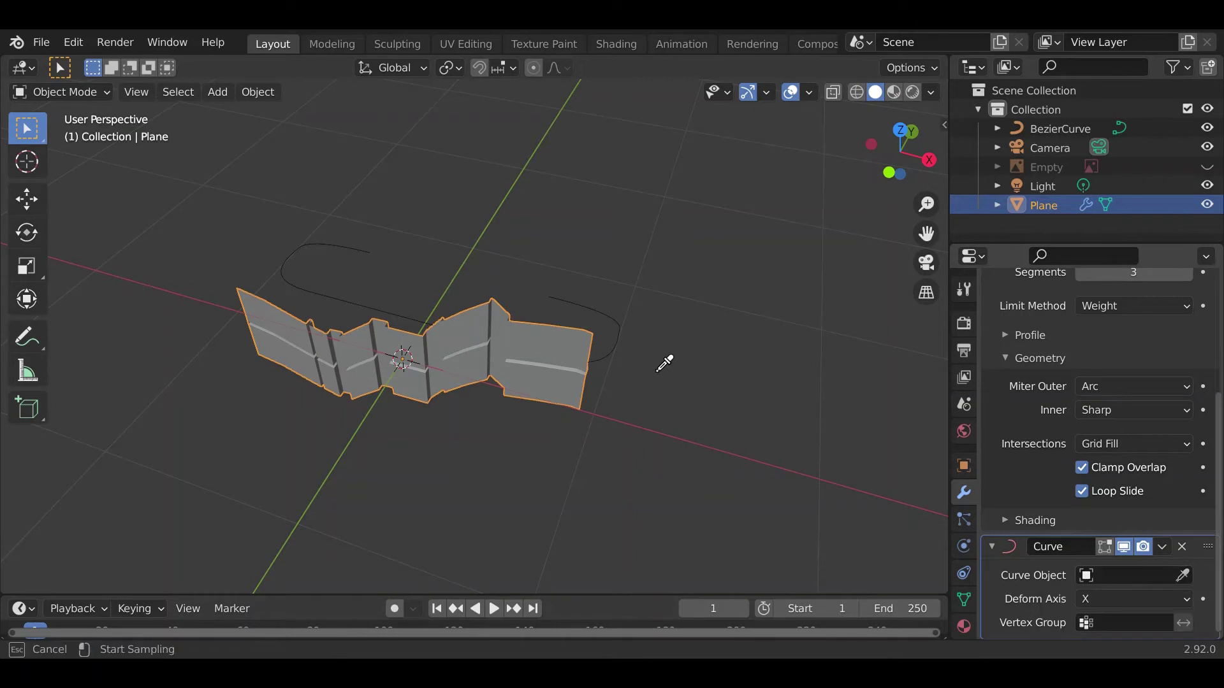
pyautogui.click(607, 316)
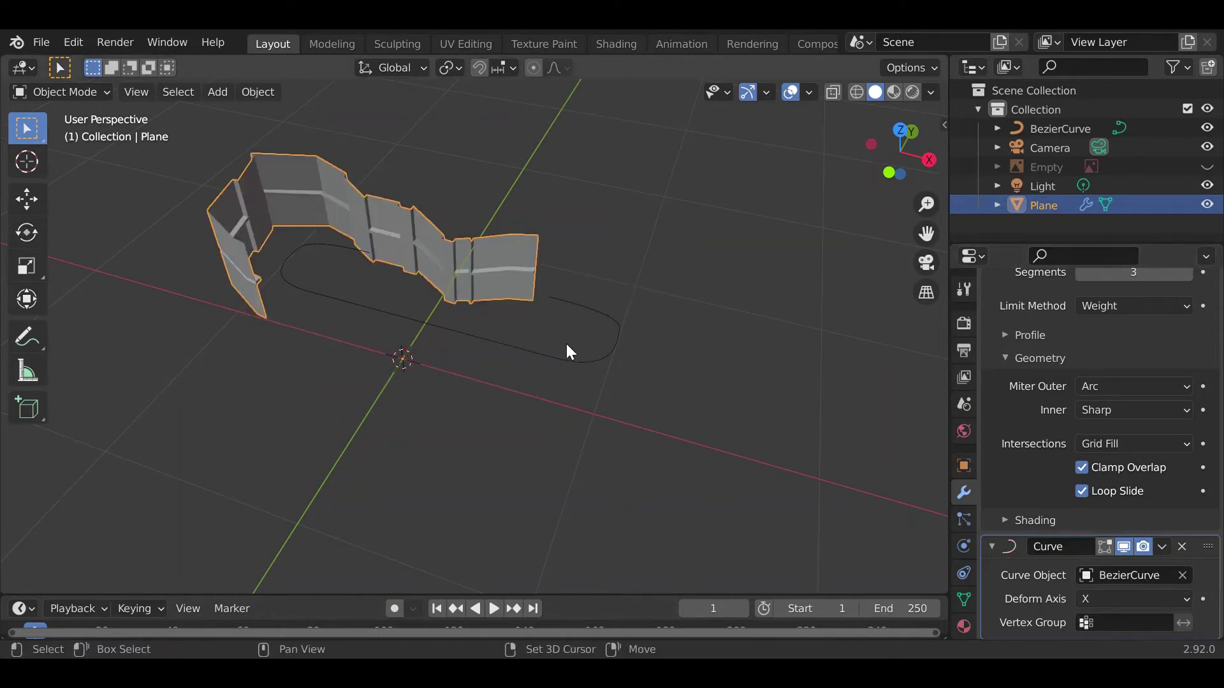
# - Try the Z and -X deform axes on the Curve modifier and return the deform axis to X
pyautogui.moveTo(566, 343); pyautogui.dragTo(612, 266, button='middle')
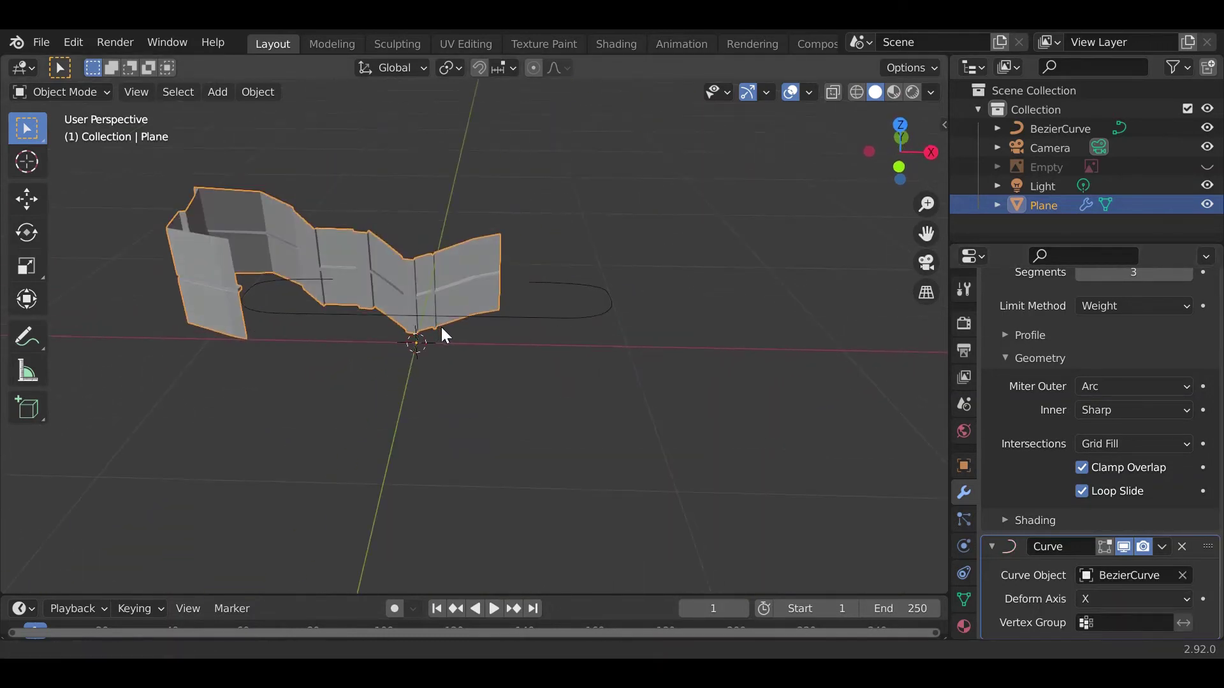
pyautogui.moveTo(442, 330); pyautogui.dragTo(397, 399, button='middle')
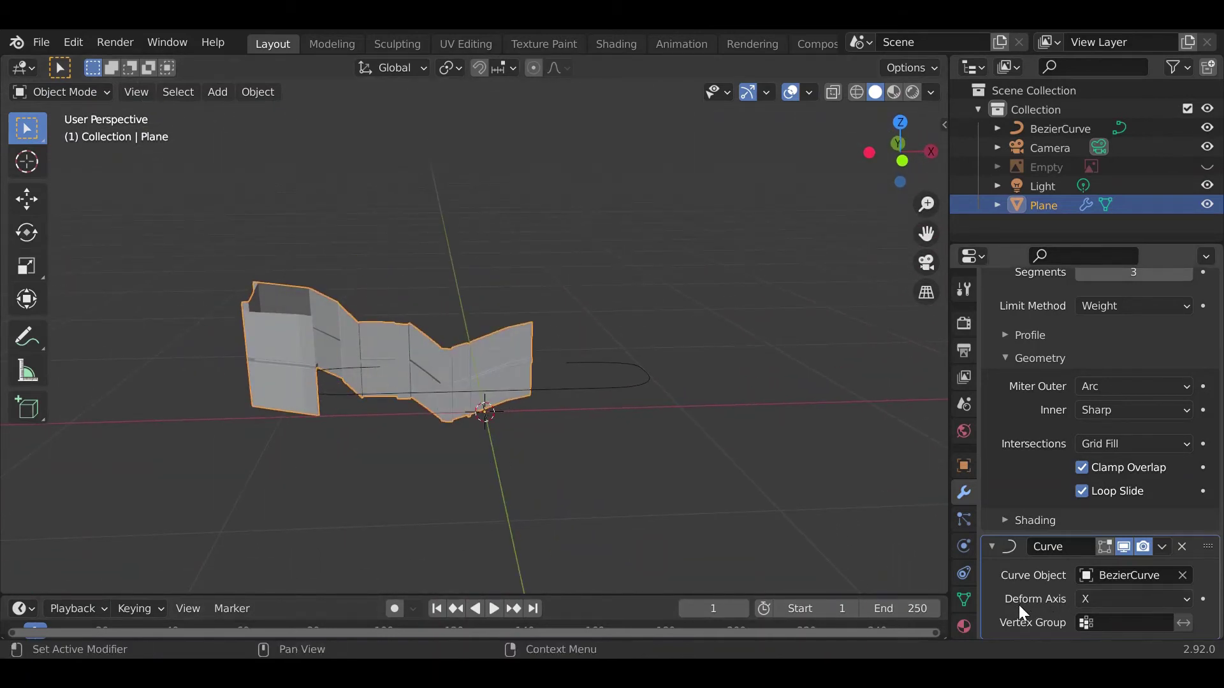
pyautogui.click(1093, 597)
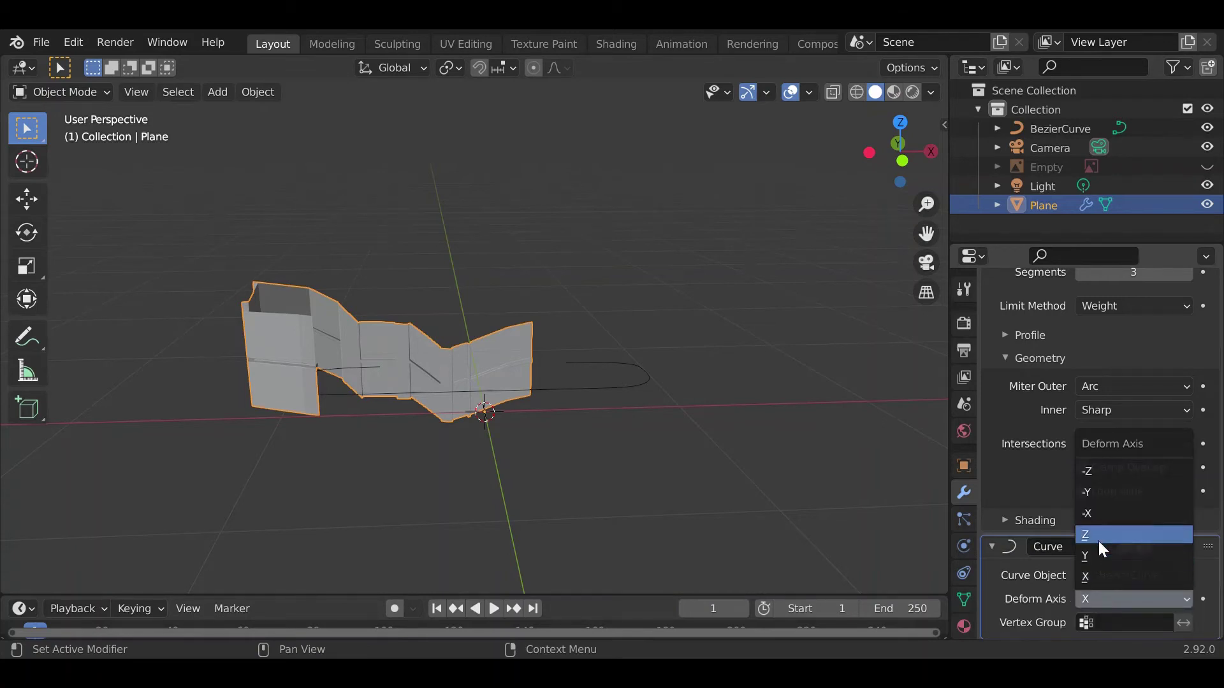
pyautogui.click(1098, 536)
pyautogui.click(1107, 596)
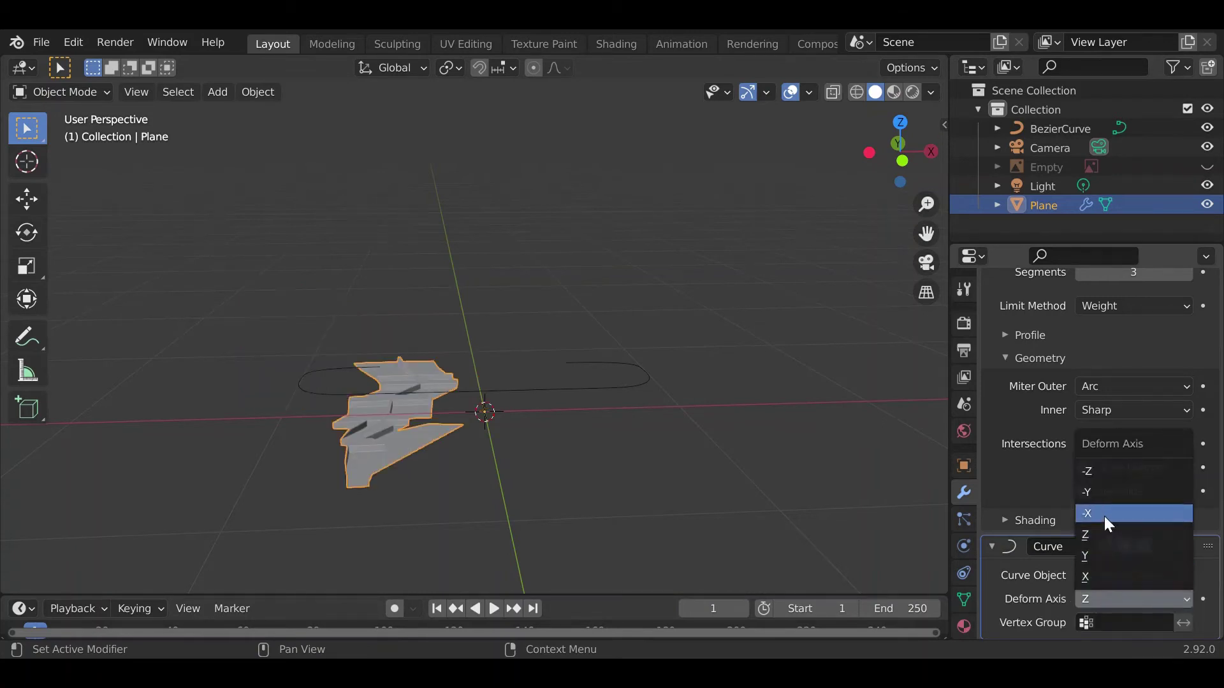
pyautogui.click(1104, 514)
pyautogui.click(1092, 599)
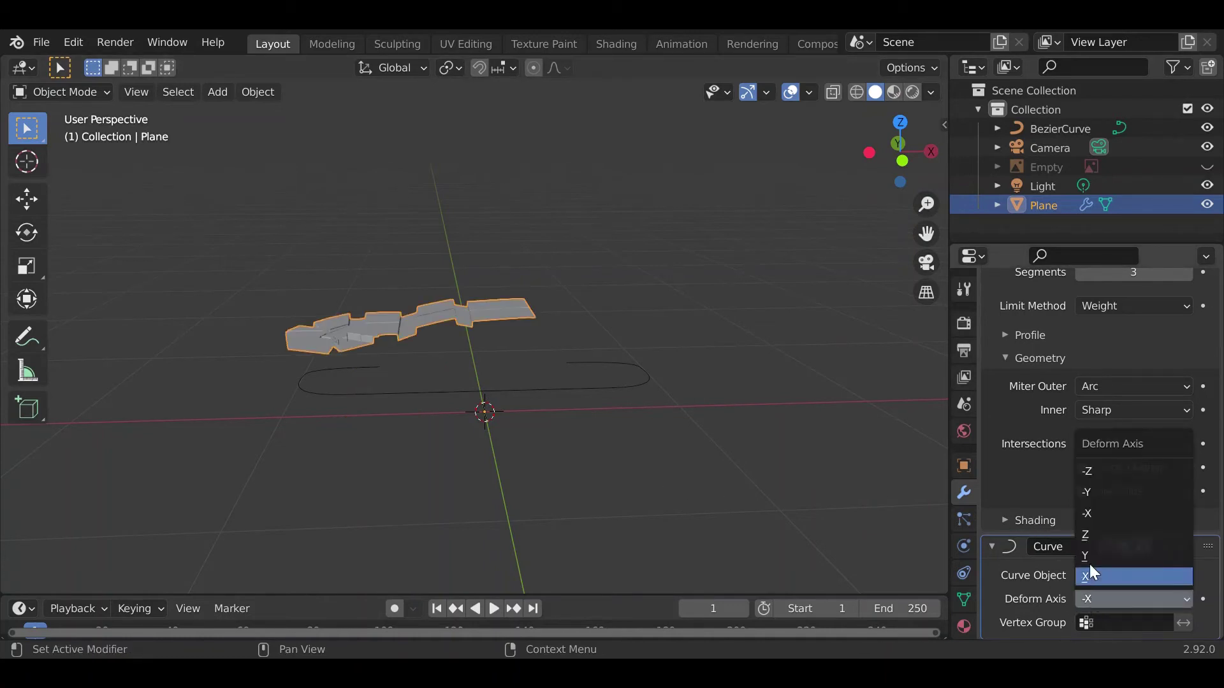
pyautogui.click(1100, 576)
# - Move the tread along global +X until its curve deformation is roughly centred on the world origin
pyautogui.moveTo(637, 470); pyautogui.dragTo(425, 356, button='middle')
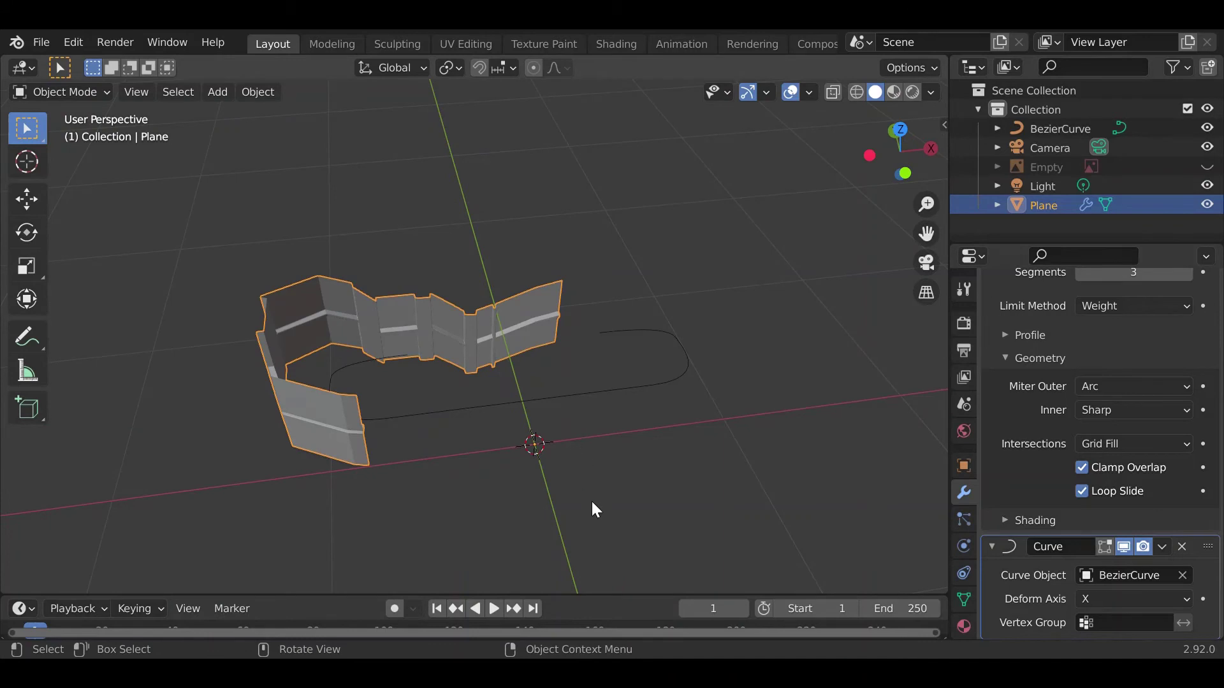
pyautogui.press('g')
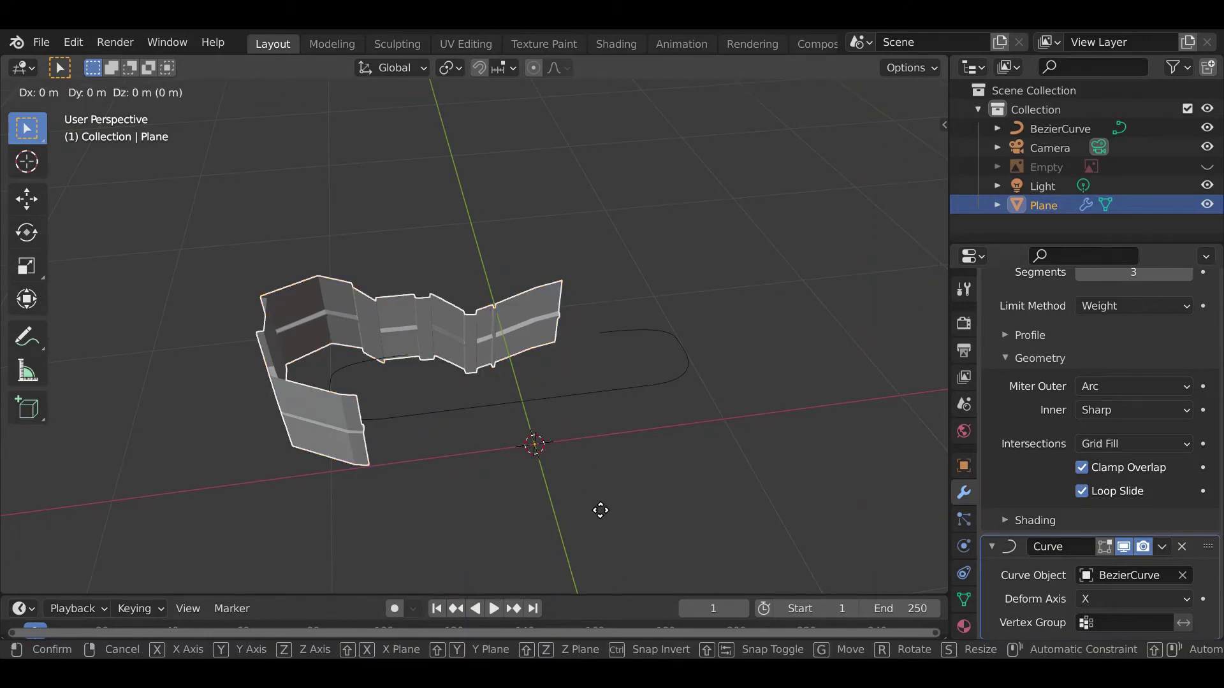
pyautogui.press('x')
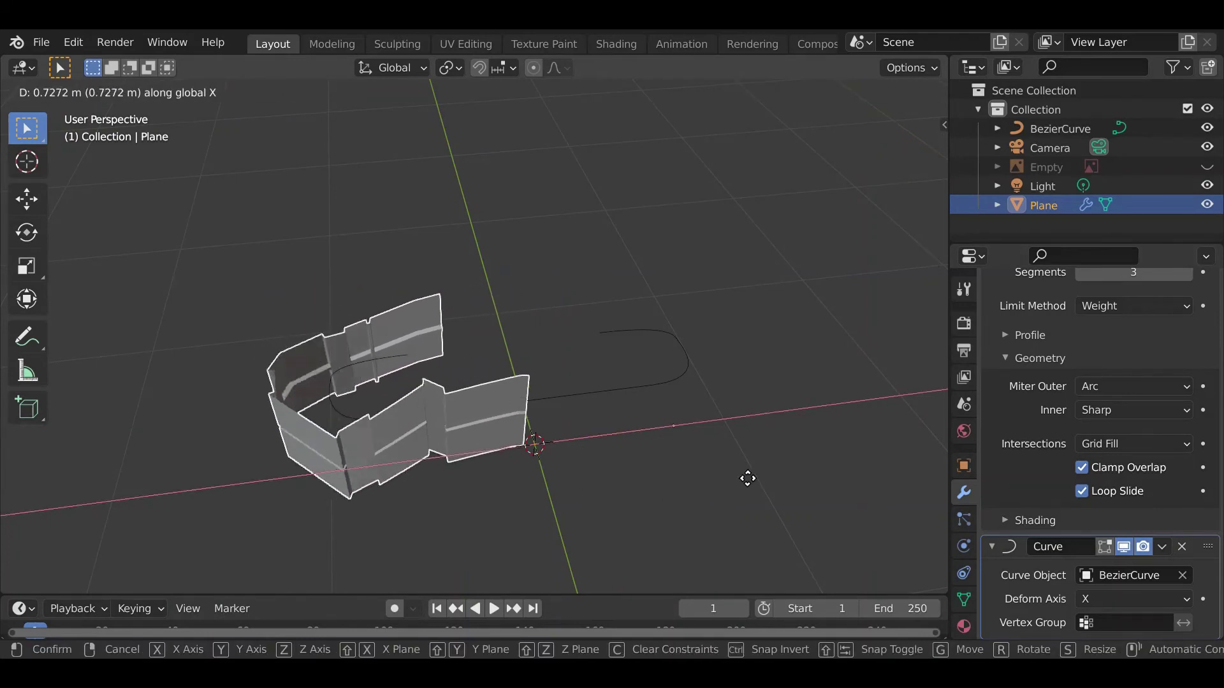
pyautogui.click(906, 437)
# - Move the tread about 0.03 m along global +X in top view to centre it on the Y axis
pyautogui.moveTo(672, 460); pyautogui.dragTo(645, 507, button='middle')
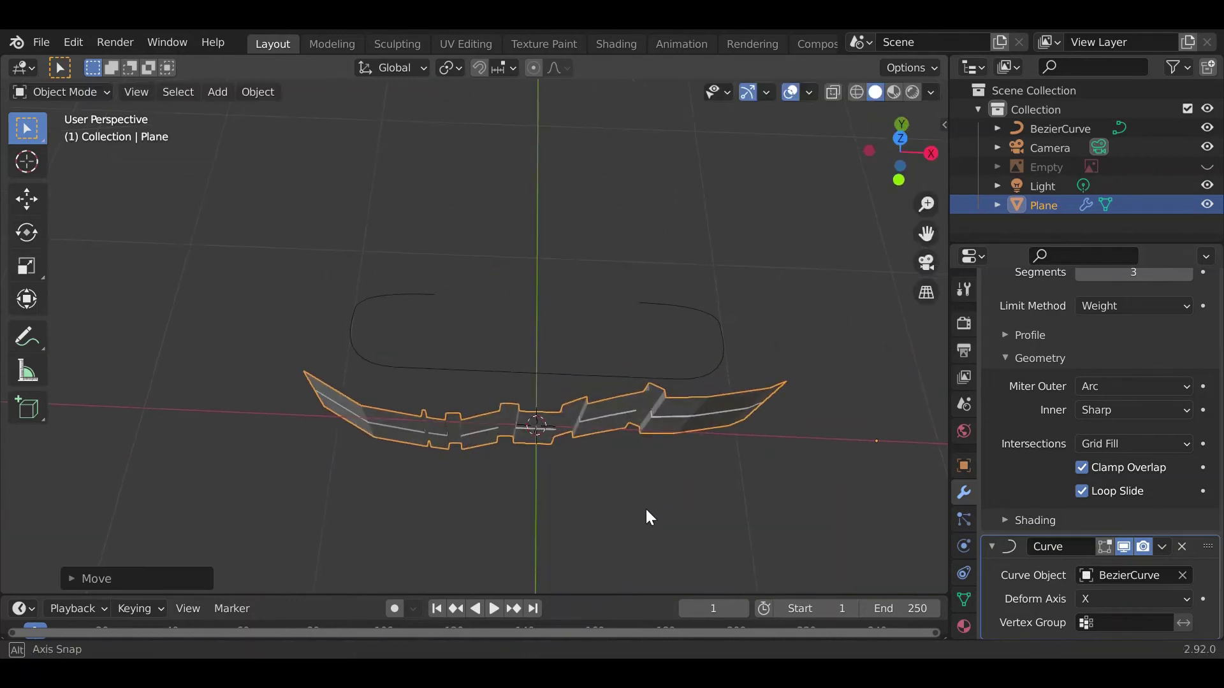
pyautogui.click(901, 140)
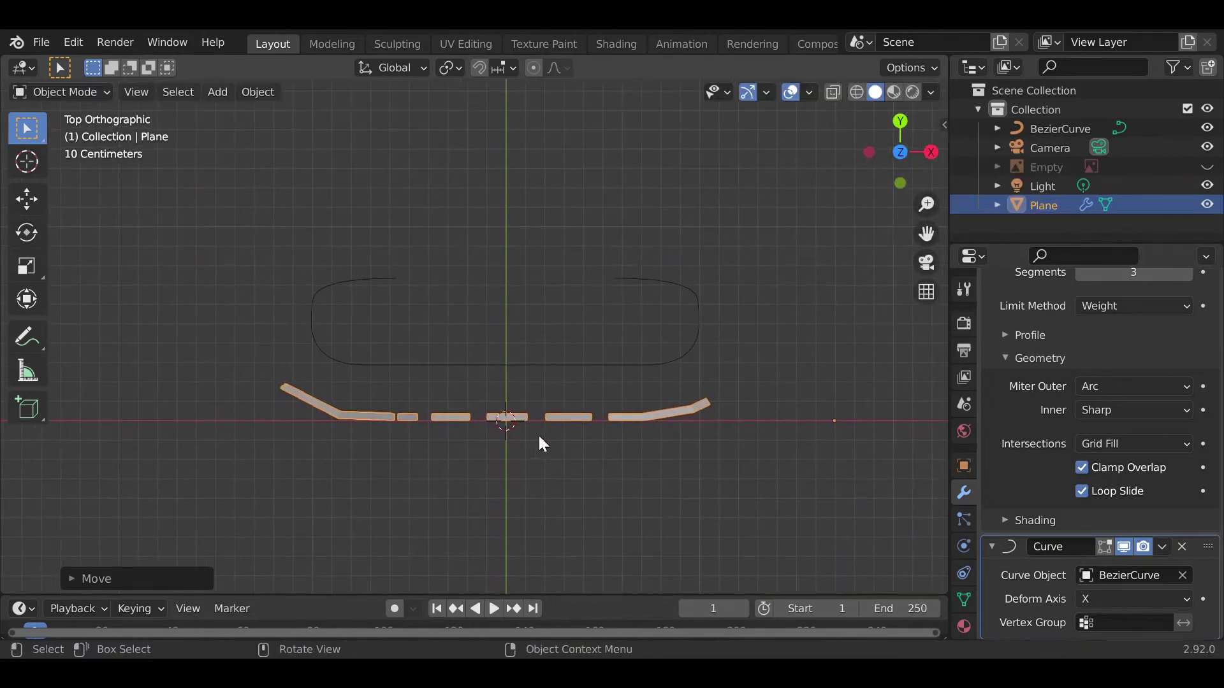
pyautogui.press('g')
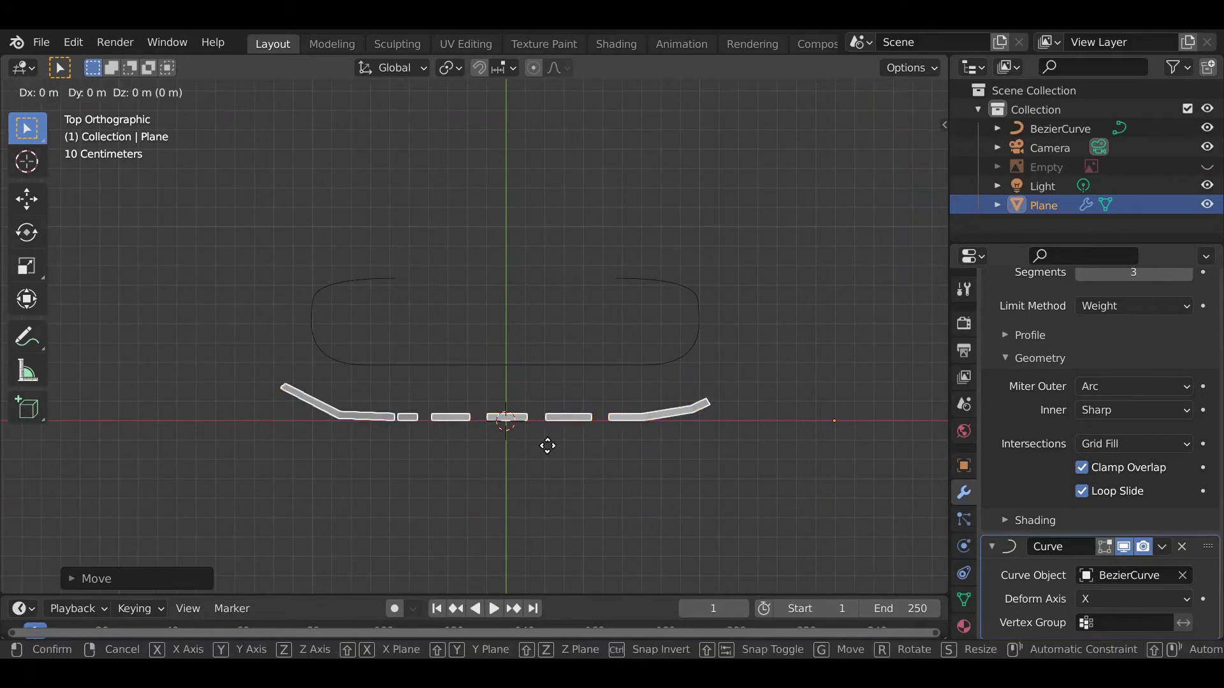
pyautogui.press('x')
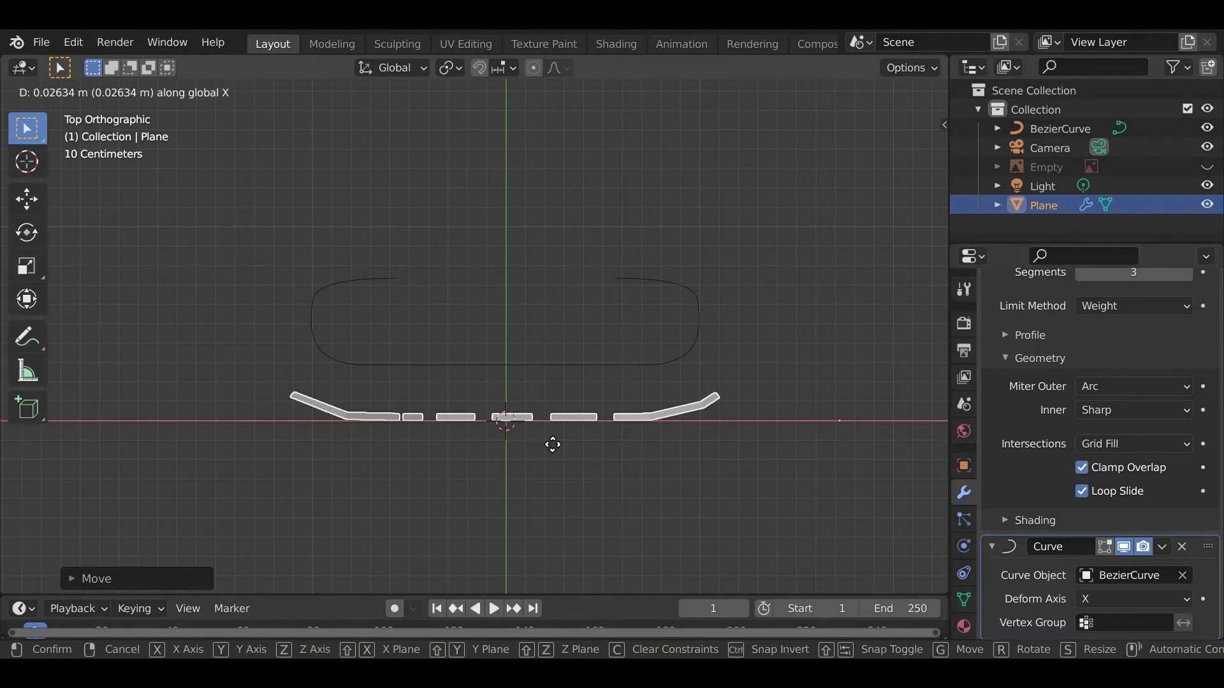
pyautogui.click(552, 445)
# - Extrude the tread's end edges nearest the world origin along global -X to extend the strip as a sidewall
pyautogui.moveTo(552, 441)
pyautogui.mouseDown(button='middle')
pyautogui.moveTo(536, 323)
pyautogui.moveTo(537, 424)
pyautogui.mouseUp(button='middle')
pyautogui.moveTo(589, 458); pyautogui.dragTo(490, 456, button='middle')
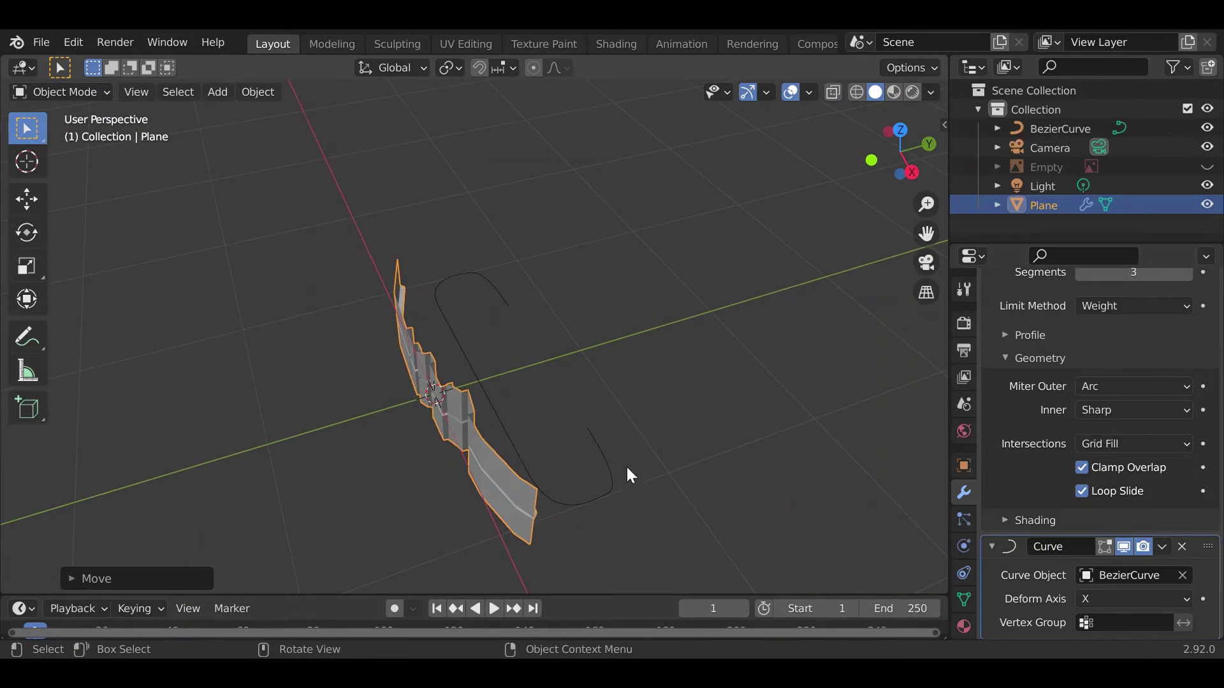
pyautogui.moveTo(434, 459); pyautogui.dragTo(438, 445, button='middle')
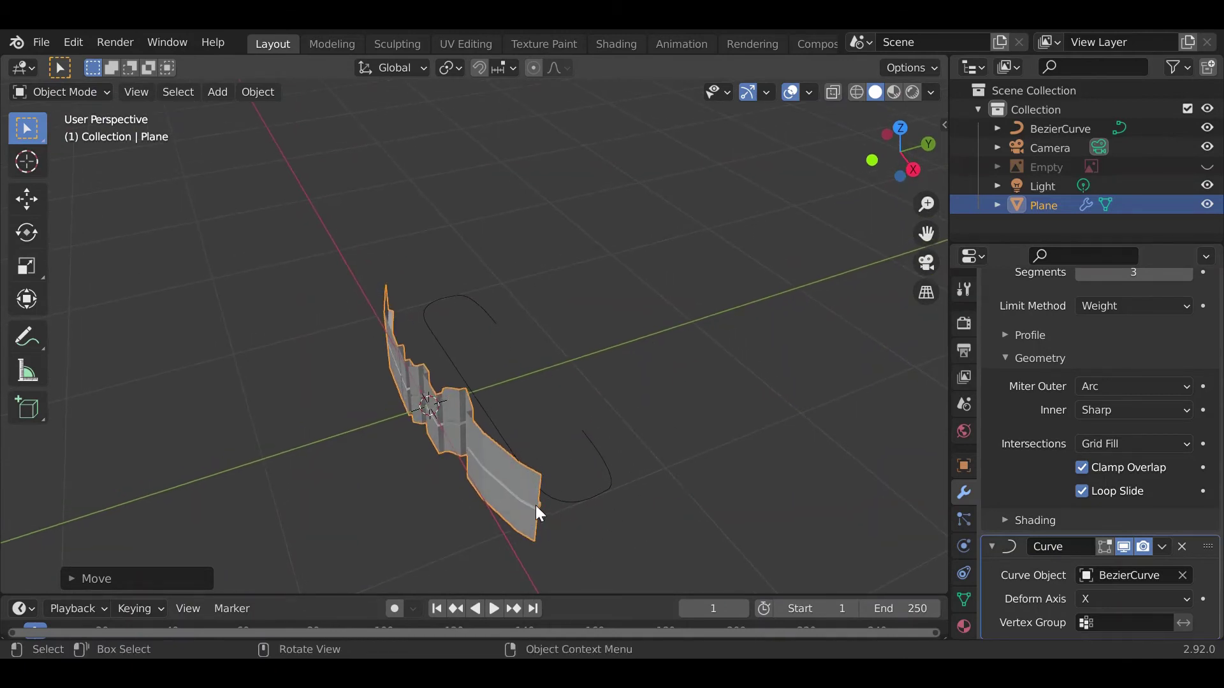
pyautogui.moveTo(556, 475); pyautogui.dragTo(743, 414, button='middle')
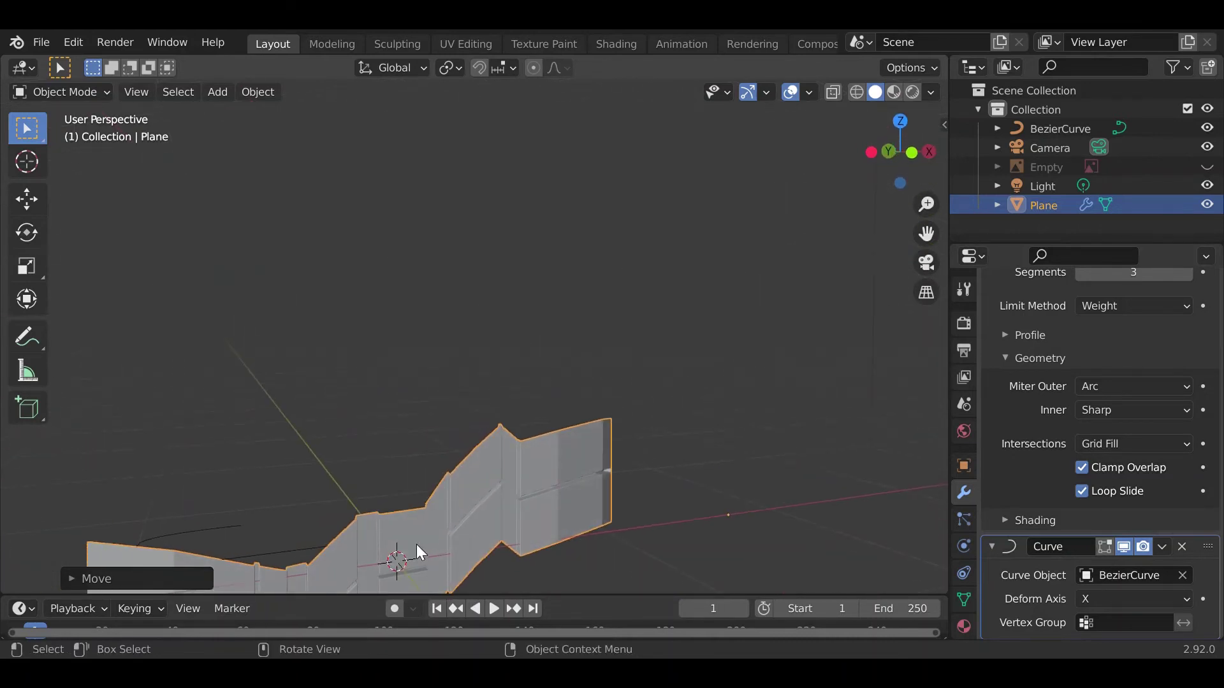
pyautogui.moveTo(416, 544)
pyautogui.mouseDown(button='middle')
pyautogui.moveTo(538, 407)
pyautogui.moveTo(446, 468)
pyautogui.moveTo(266, 496)
pyautogui.mouseUp(button='middle')
pyautogui.press('Tab')
pyautogui.moveTo(661, 430)
pyautogui.keyDown('shift'); pyautogui.mouseDown(button='middle')
pyautogui.moveTo(550, 458)
pyautogui.moveTo(519, 494)
pyautogui.moveTo(516, 445)
pyautogui.moveTo(520, 475)
pyautogui.mouseUp(button='middle'); pyautogui.keyUp('shift')
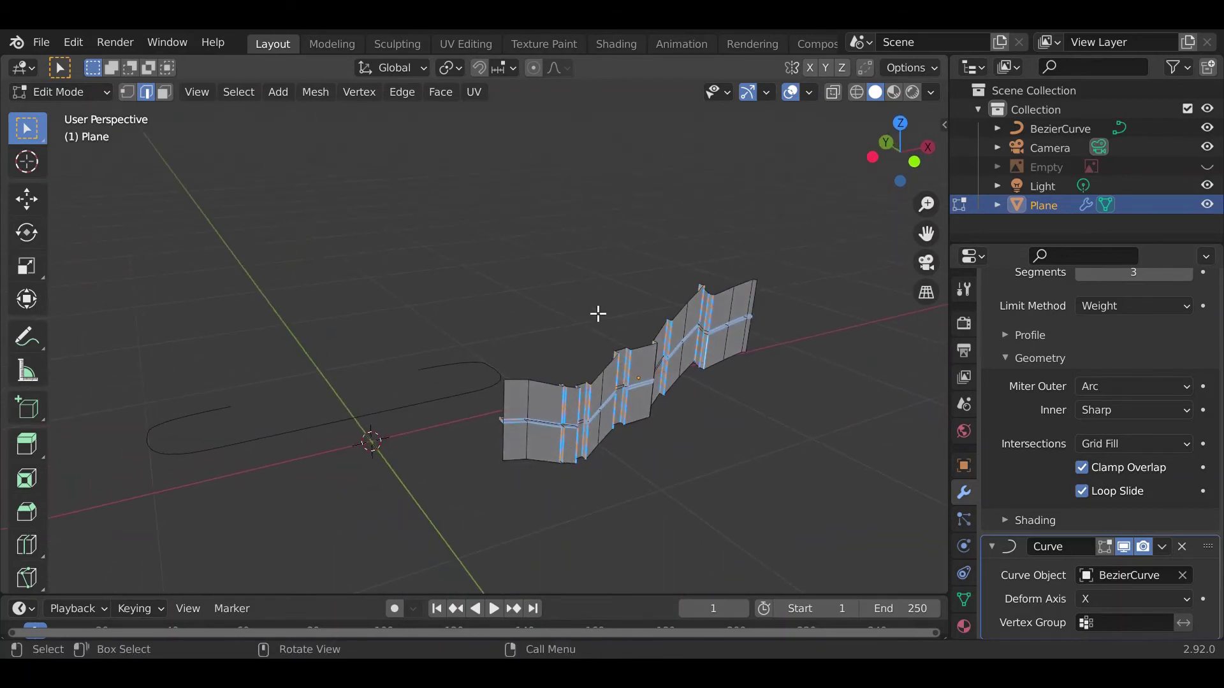
pyautogui.scroll(4, 510, 474)
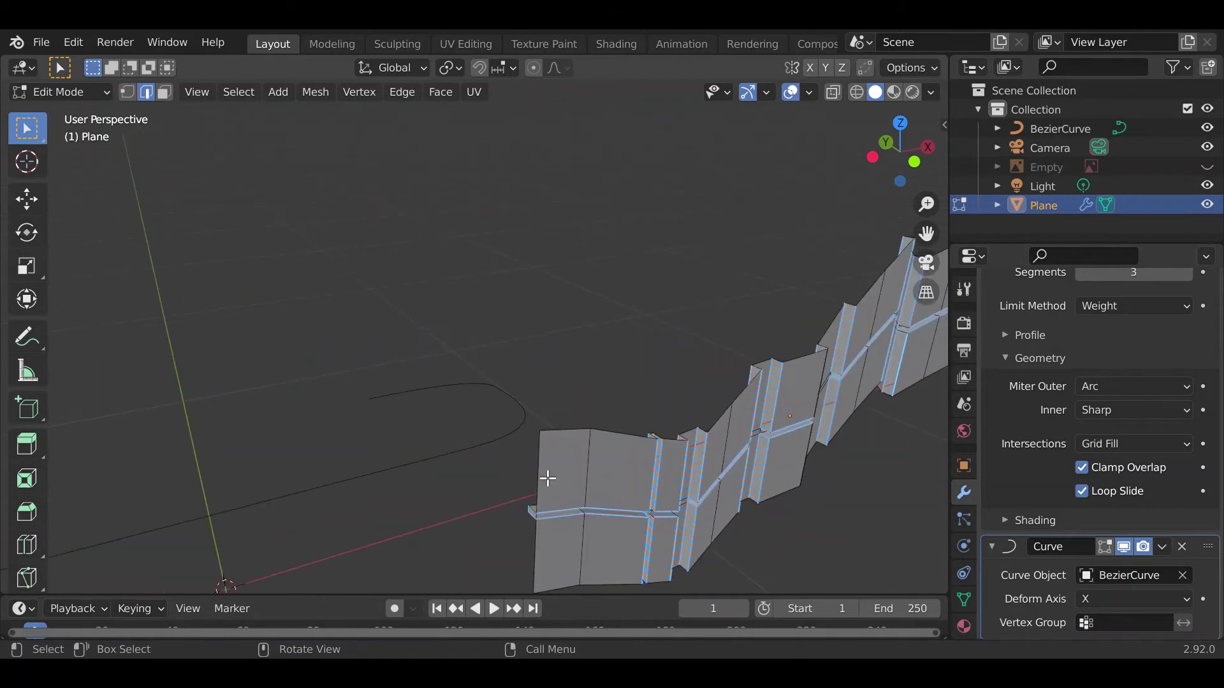
pyautogui.keyDown('shift'); pyautogui.moveTo(547, 478); pyautogui.dragTo(516, 446, button='middle'); pyautogui.keyUp('shift')
pyautogui.press('e')
pyautogui.press('x')
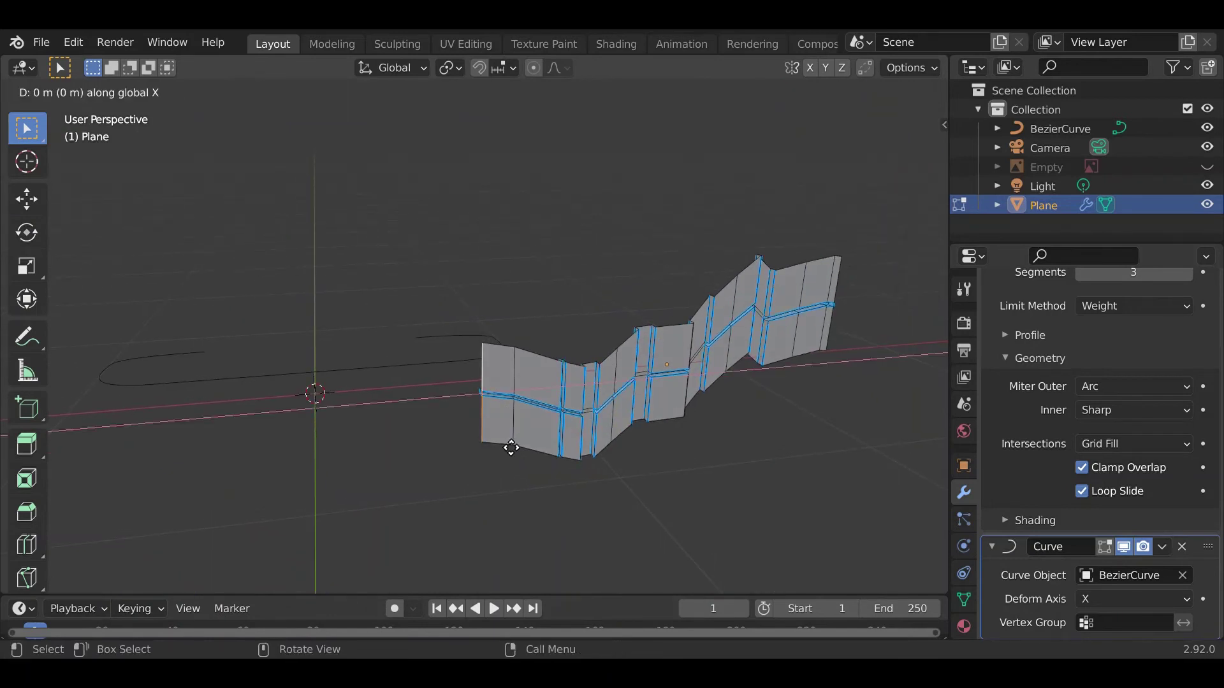
pyautogui.click(373, 445)
# - Select the edge loop at the tread's opposite end and extrude it along global +X as the second sidewall
pyautogui.moveTo(372, 442); pyautogui.dragTo(645, 383, button='middle')
pyautogui.keyDown('alt'); pyautogui.click(710, 364); pyautogui.keyUp('alt')
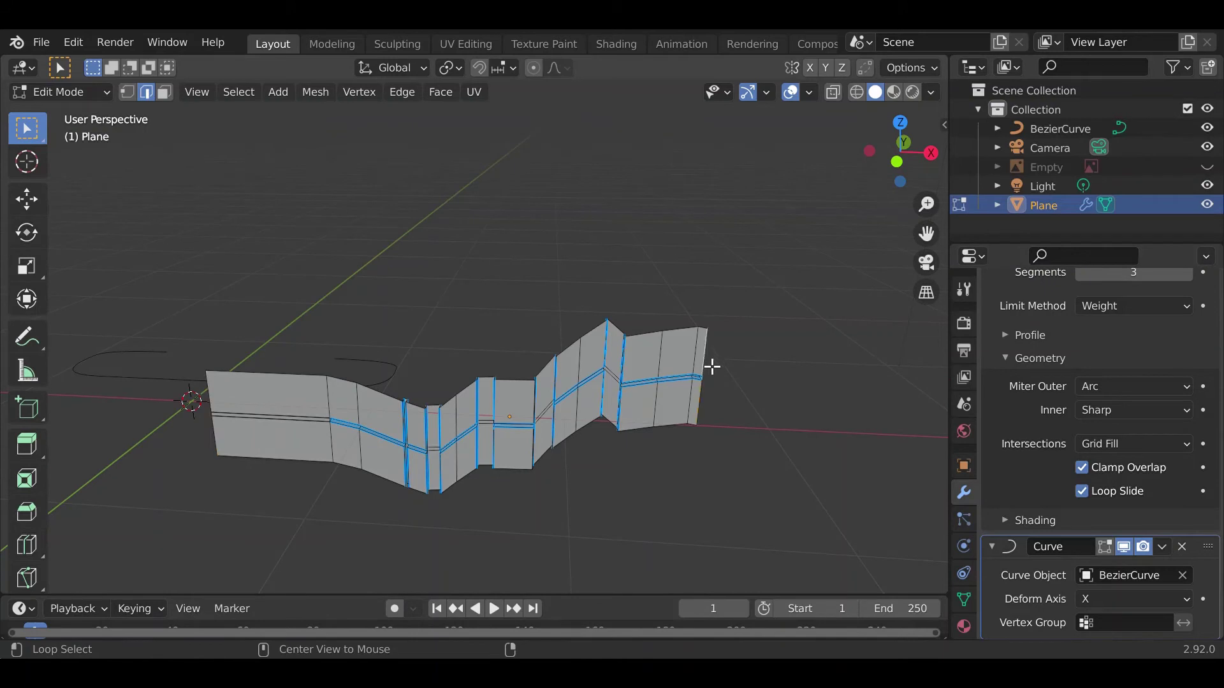
pyautogui.press('e')
pyautogui.press('x')
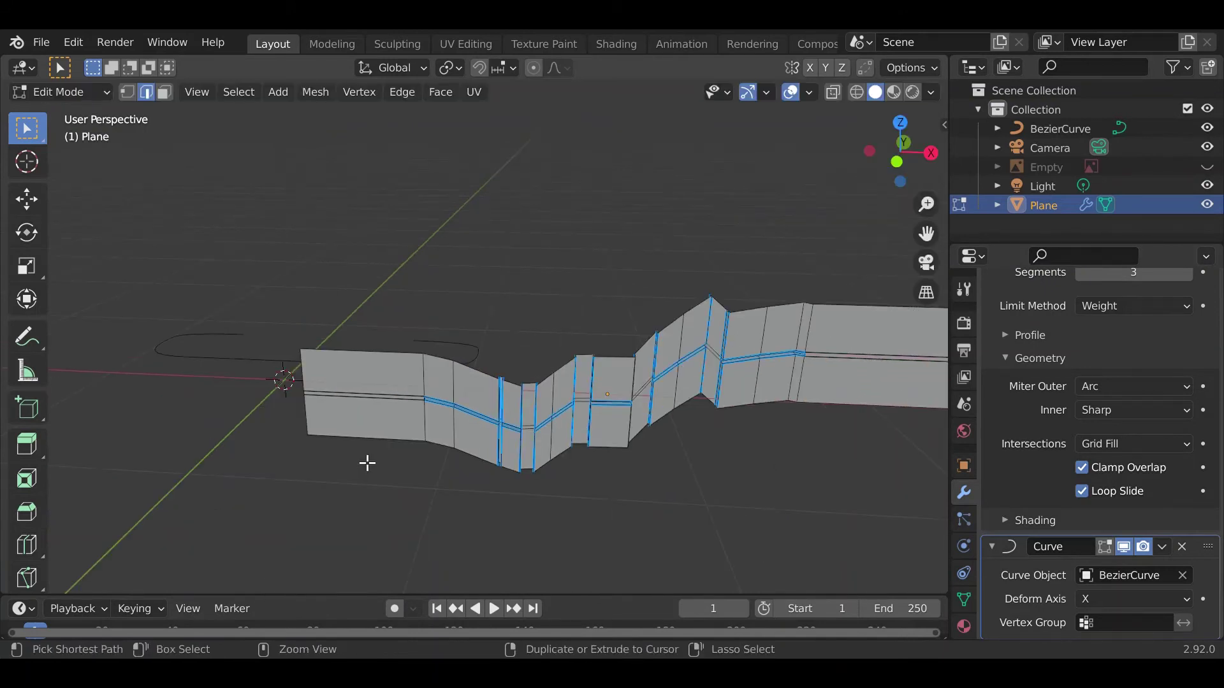
pyautogui.hotkey('ctrl', 'r')
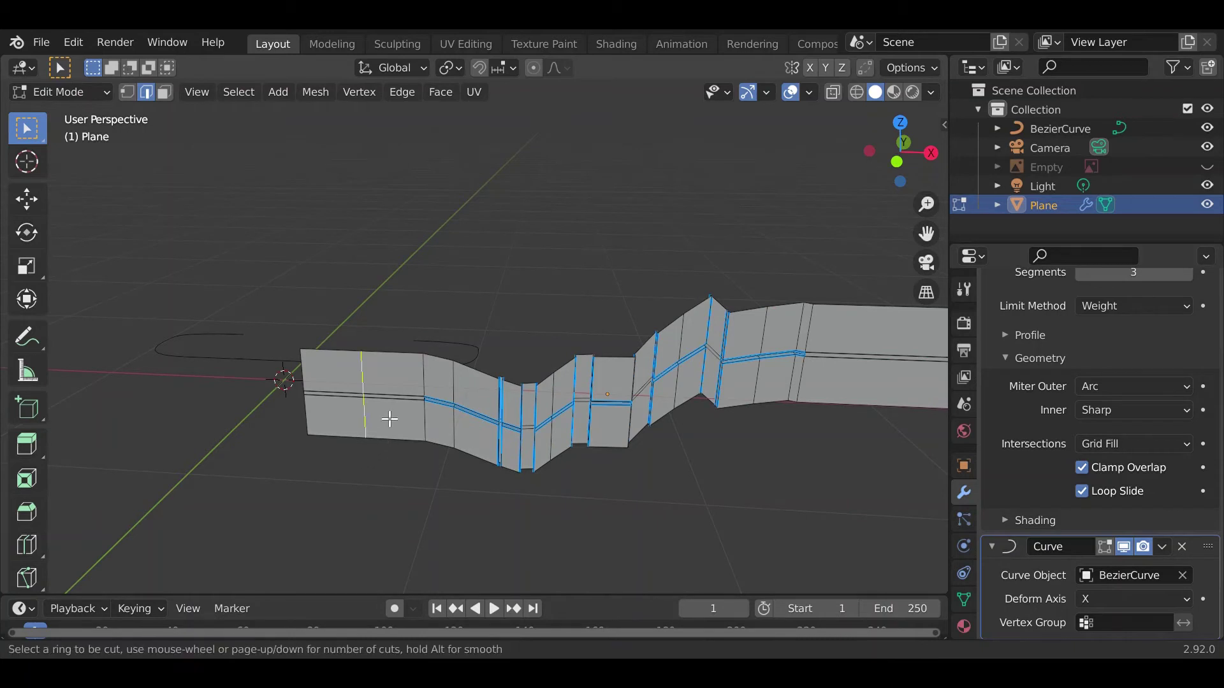
pyautogui.scroll(9, 378, 422)
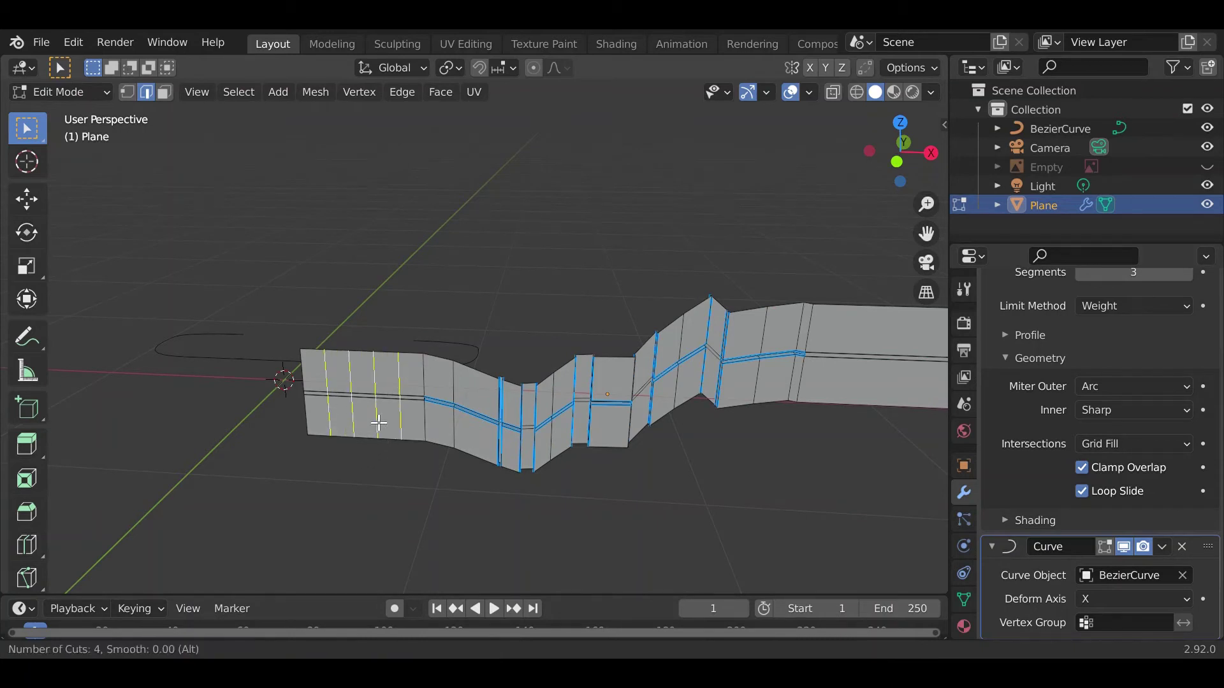
pyautogui.scroll(6, 379, 422)
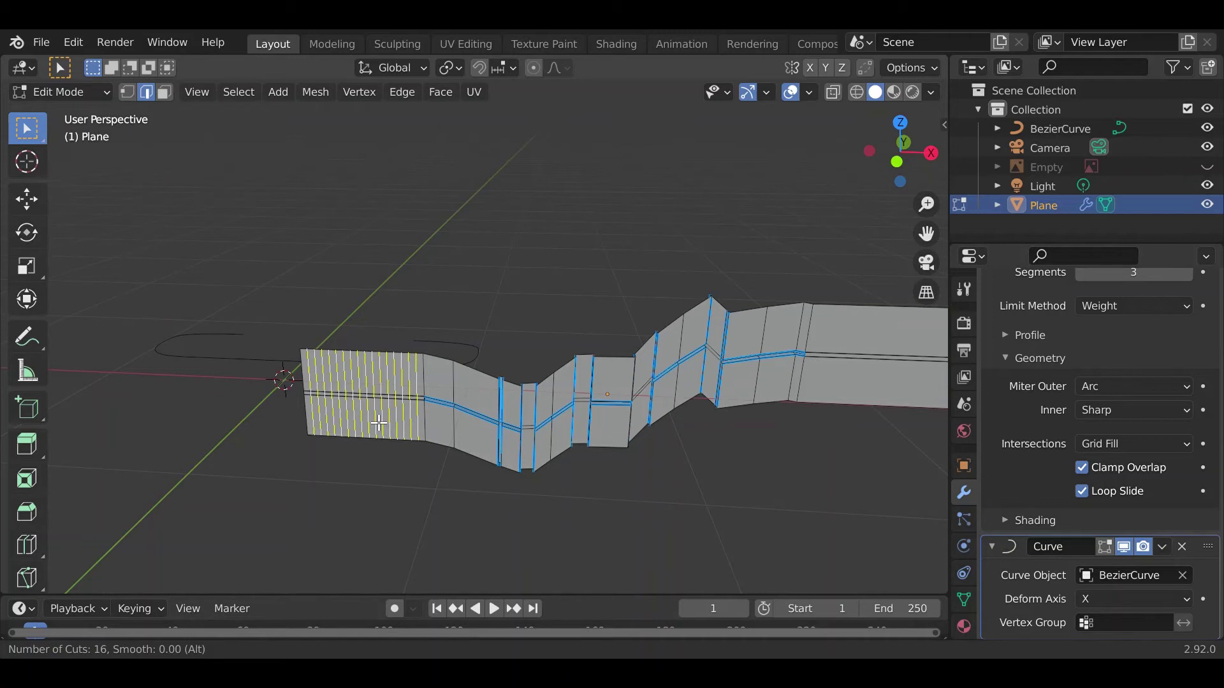
pyautogui.press('Escape')
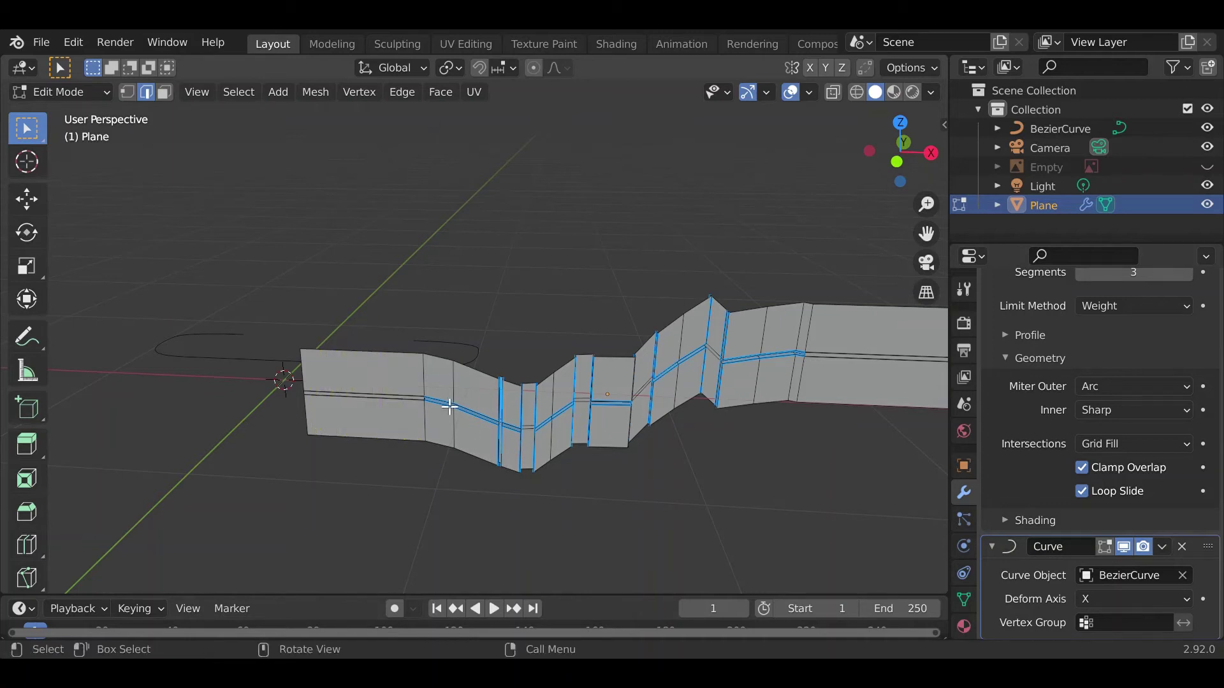
# - Check the extended strip's bend in Object Mode and add 19 evenly spaced loop cuts across the extruded section nearest the world origin
pyautogui.keyDown('shift'); pyautogui.scroll(3, 636, 419); pyautogui.keyUp('shift')
pyautogui.press('Tab')
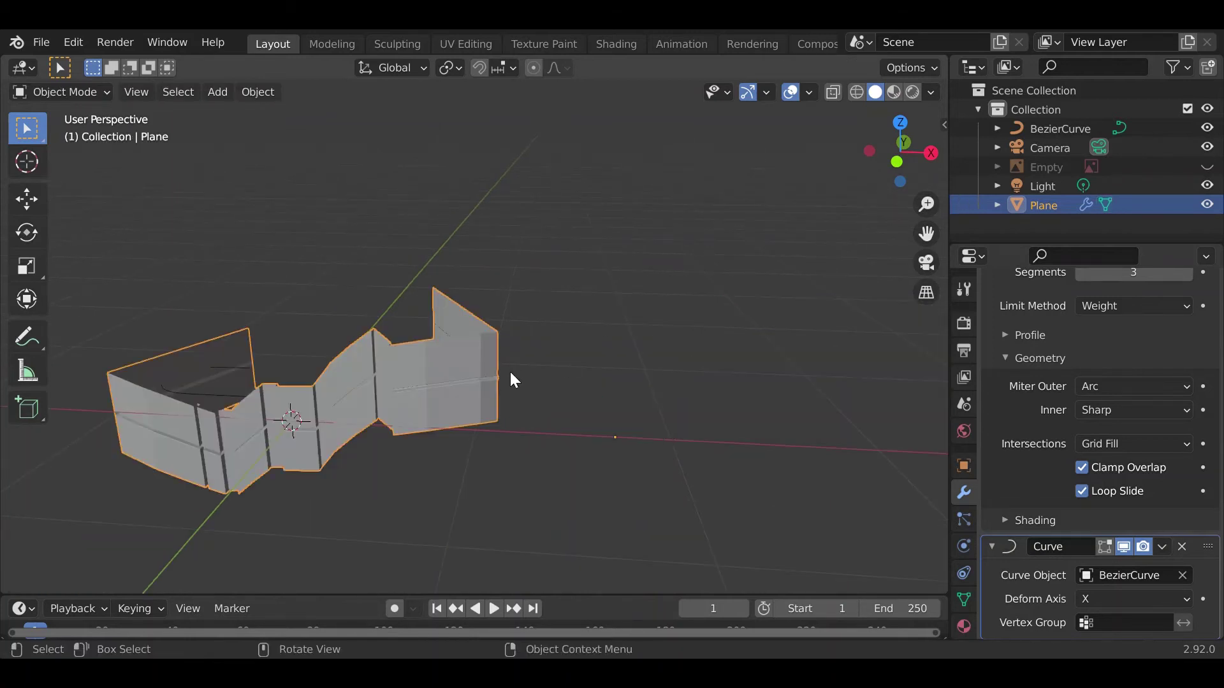
pyautogui.moveTo(360, 354); pyautogui.dragTo(333, 292, button='middle')
pyautogui.moveTo(516, 408); pyautogui.dragTo(737, 241, button='middle')
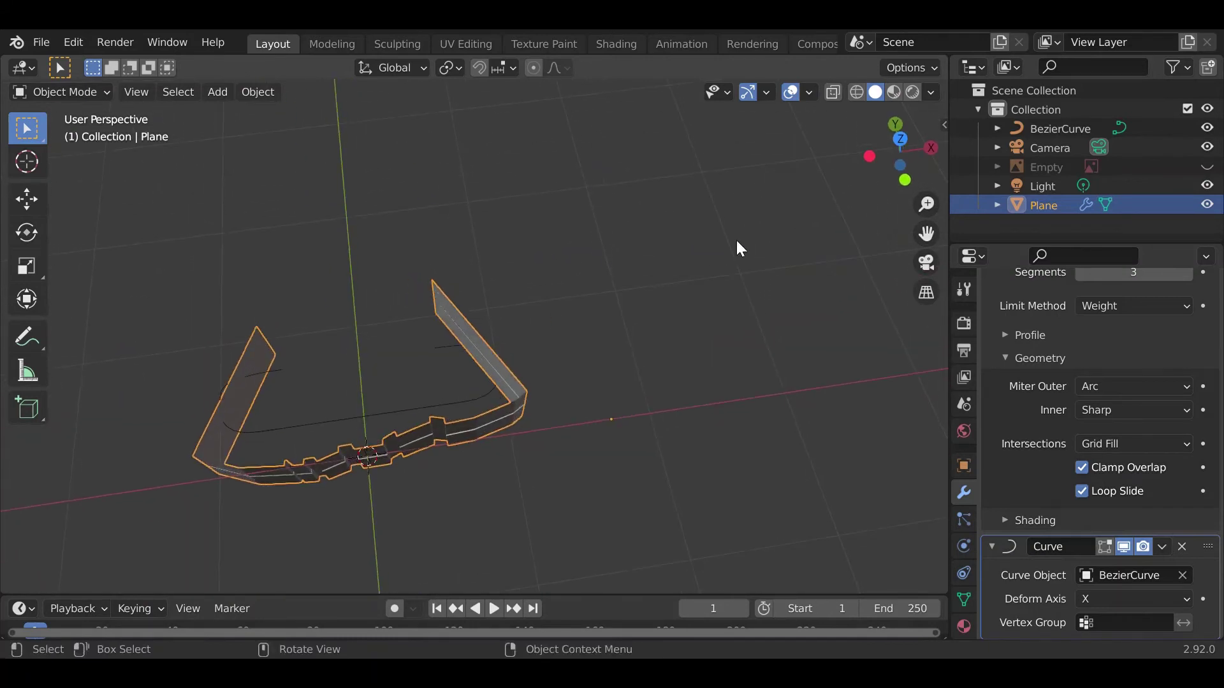
pyautogui.press('Tab')
pyautogui.moveTo(589, 343); pyautogui.dragTo(472, 383, button='middle')
pyautogui.hotkey('ctrl', 'r')
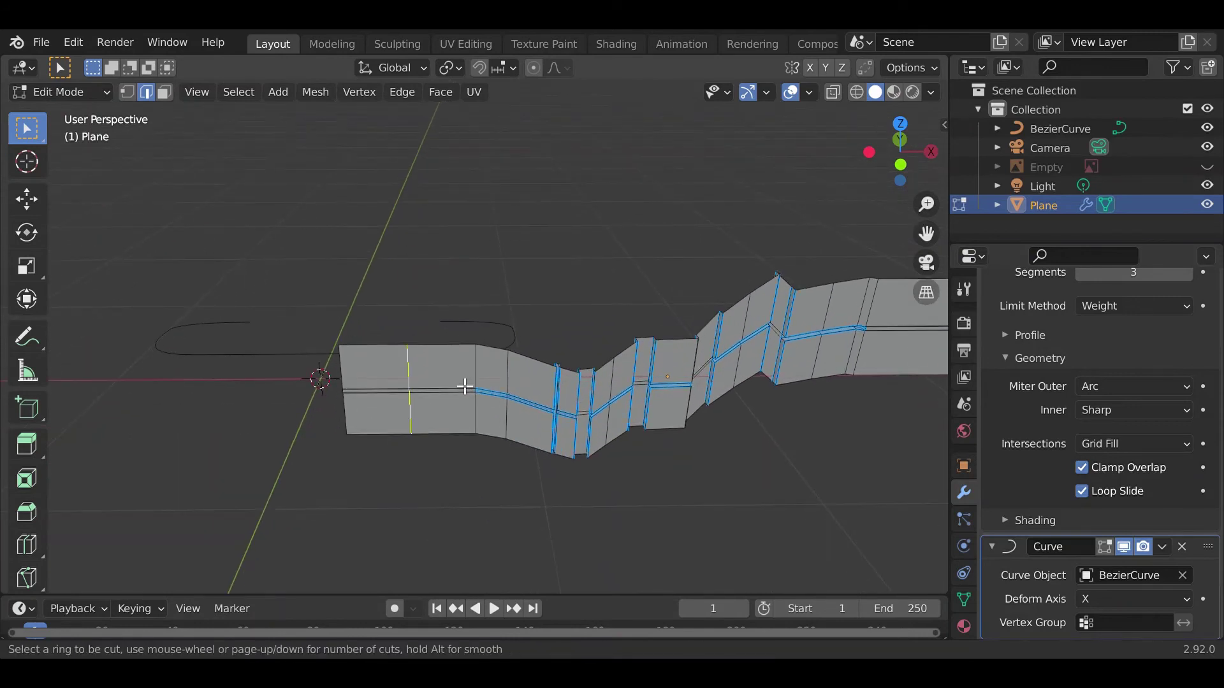
pyautogui.scroll(19, 419, 403)
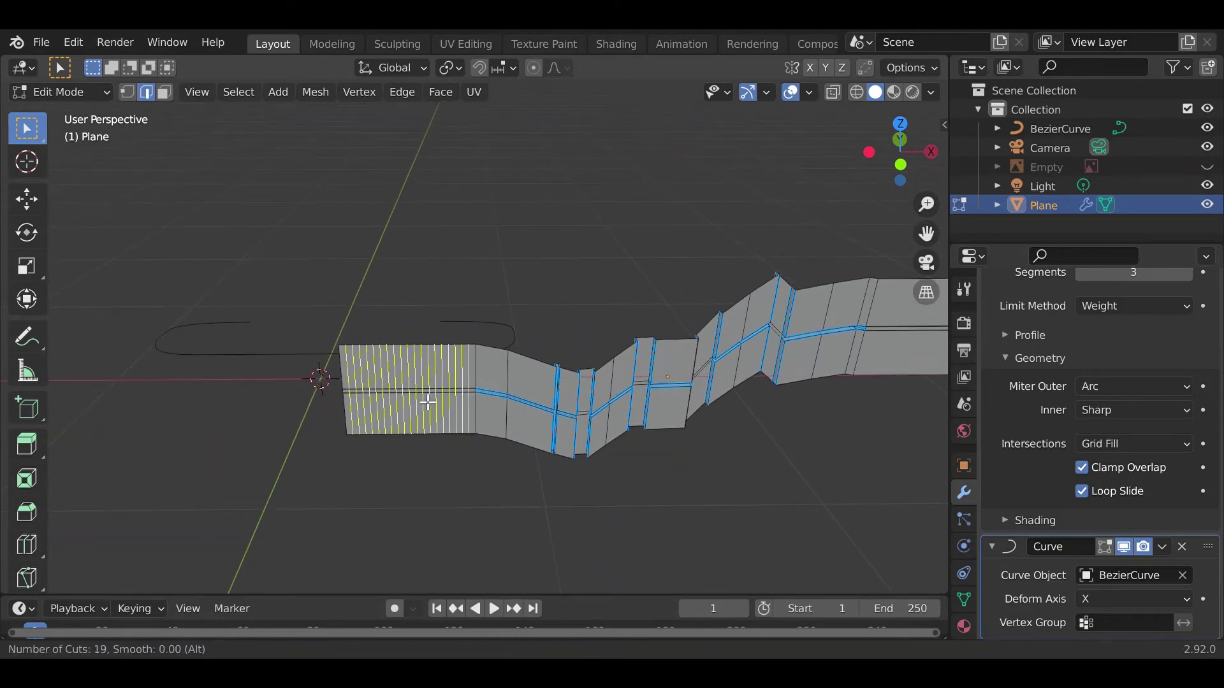
pyautogui.click(420, 399)
pyautogui.click(420, 395)
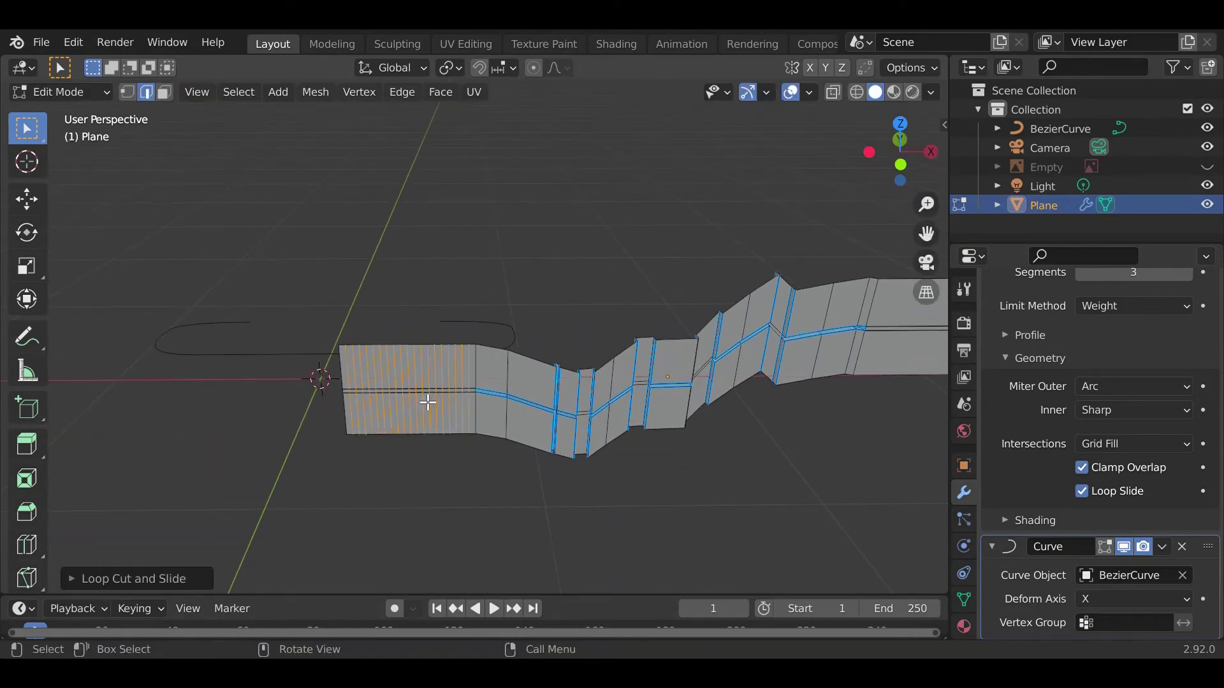
# - Set the number of loop cuts in the extruded sidewall section nearest the world origin to 30
pyautogui.click(77, 580)
pyautogui.click(277, 433)
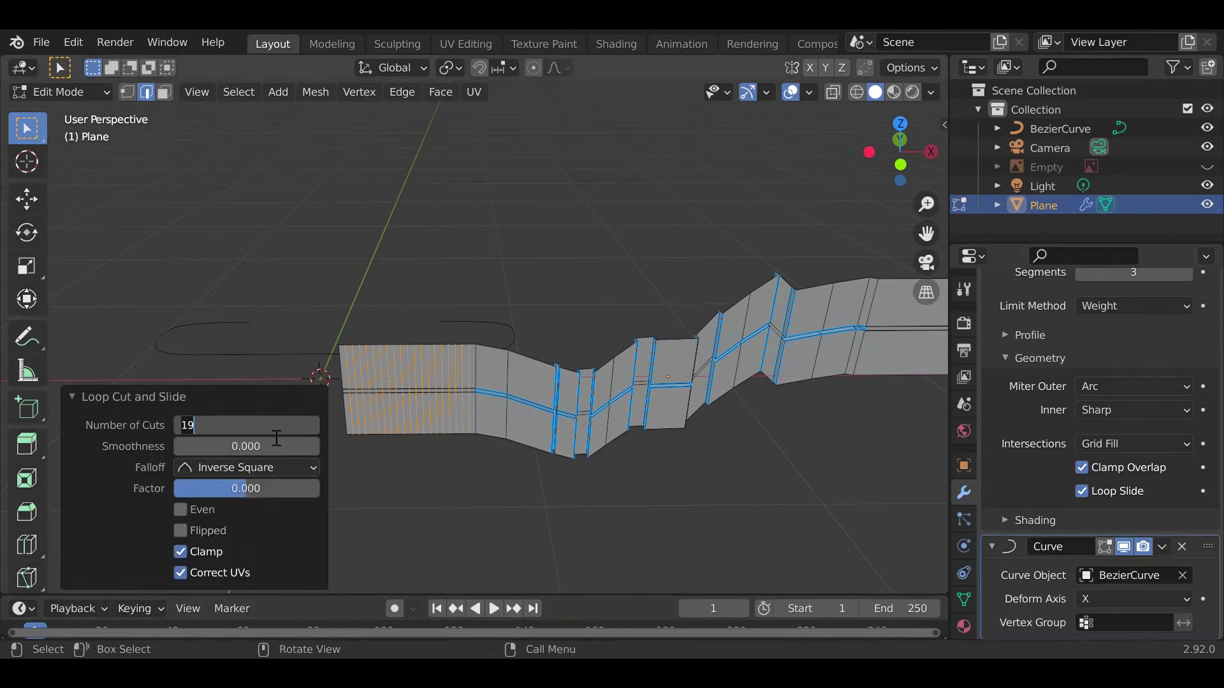
pyautogui.write('30')
pyautogui.press('Return')
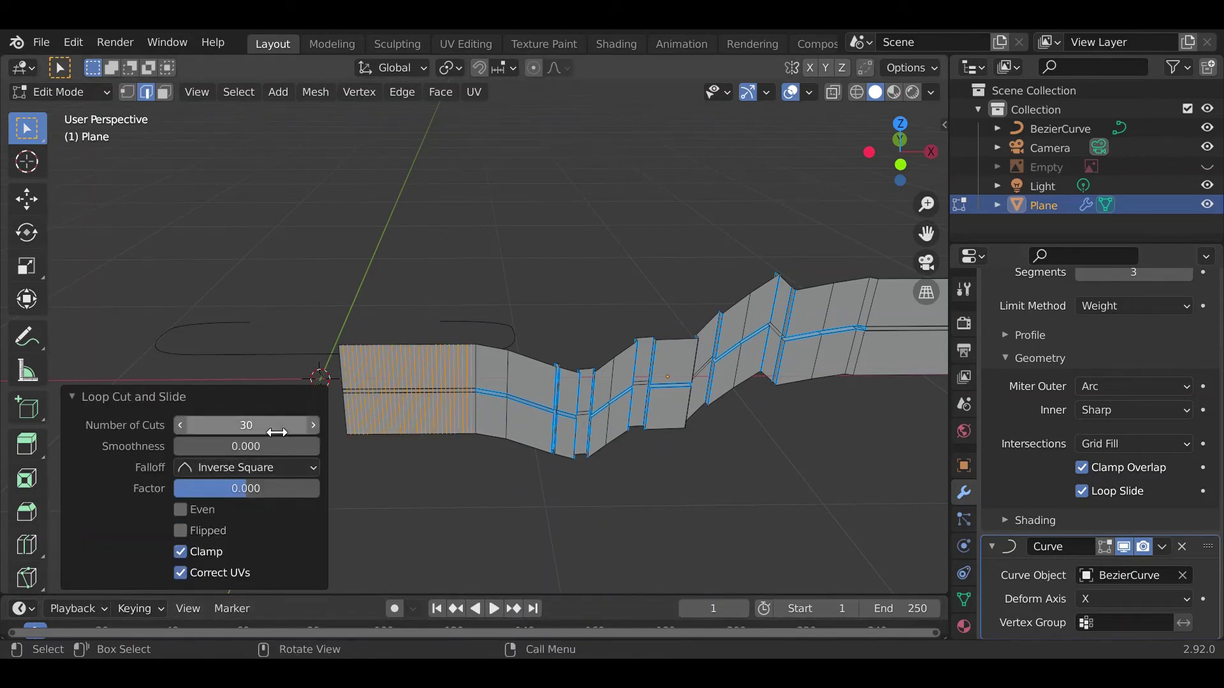
# - Add 30 evenly spaced, unslid loop cuts across the sidewall section at the tread's far +X end
pyautogui.keyDown('ctrl'); pyautogui.scroll(-5, 582, 431); pyautogui.keyUp('ctrl')
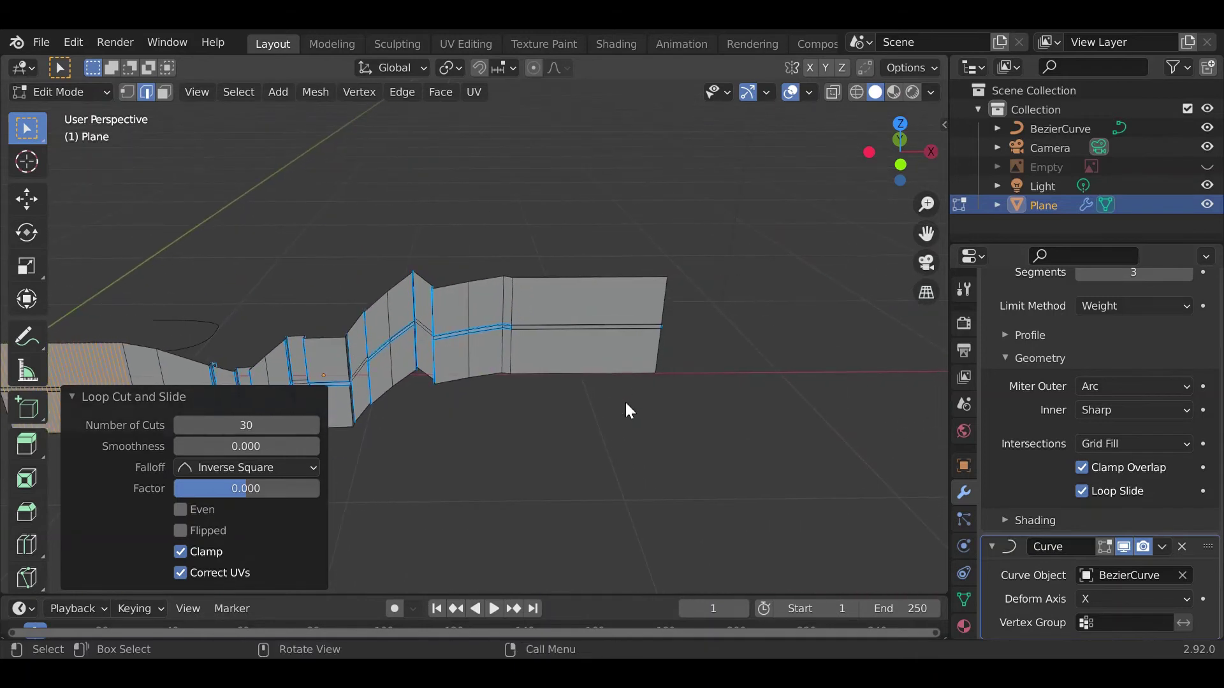
pyautogui.hotkey('ctrl', 'r')
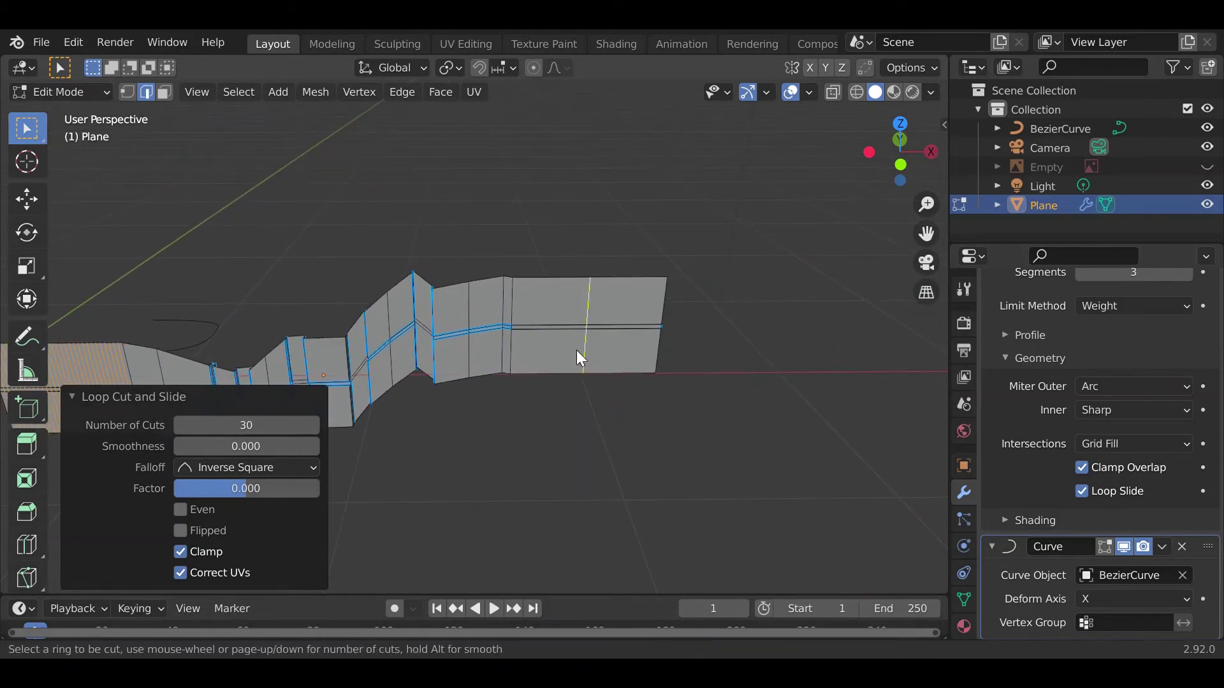
pyautogui.scroll(9, 580, 344)
pyautogui.scroll(15, 578, 341)
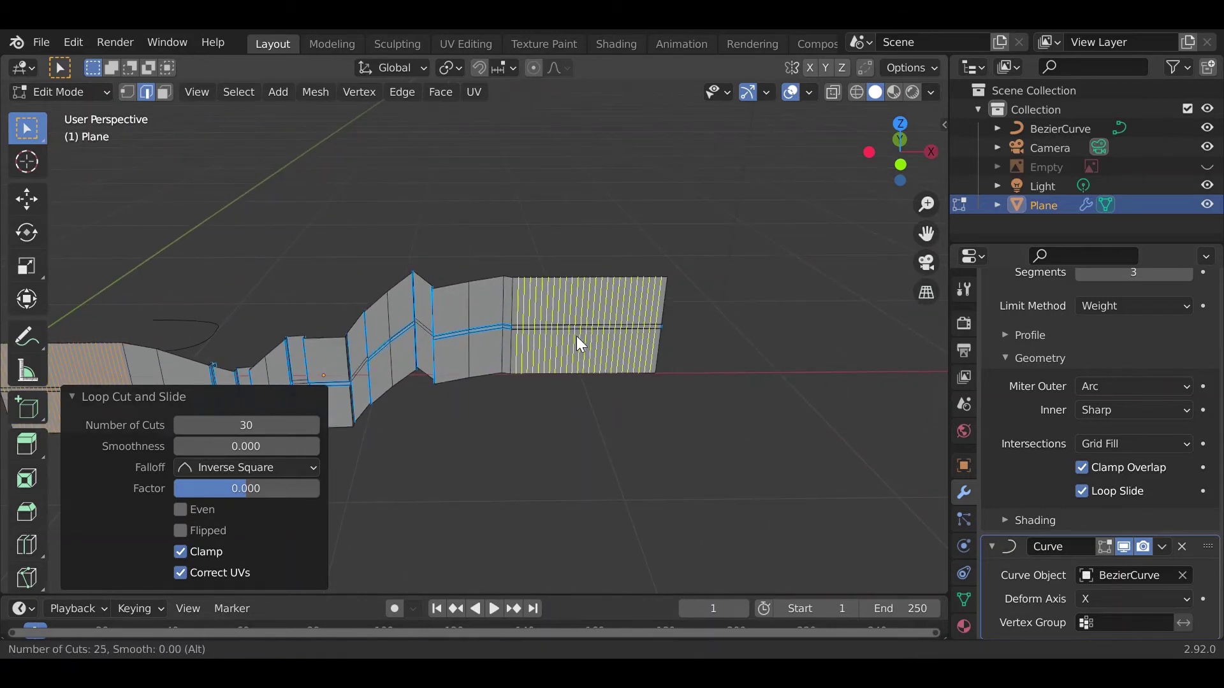
pyautogui.click(576, 336)
pyautogui.rightClick(576, 335)
pyautogui.click(276, 426)
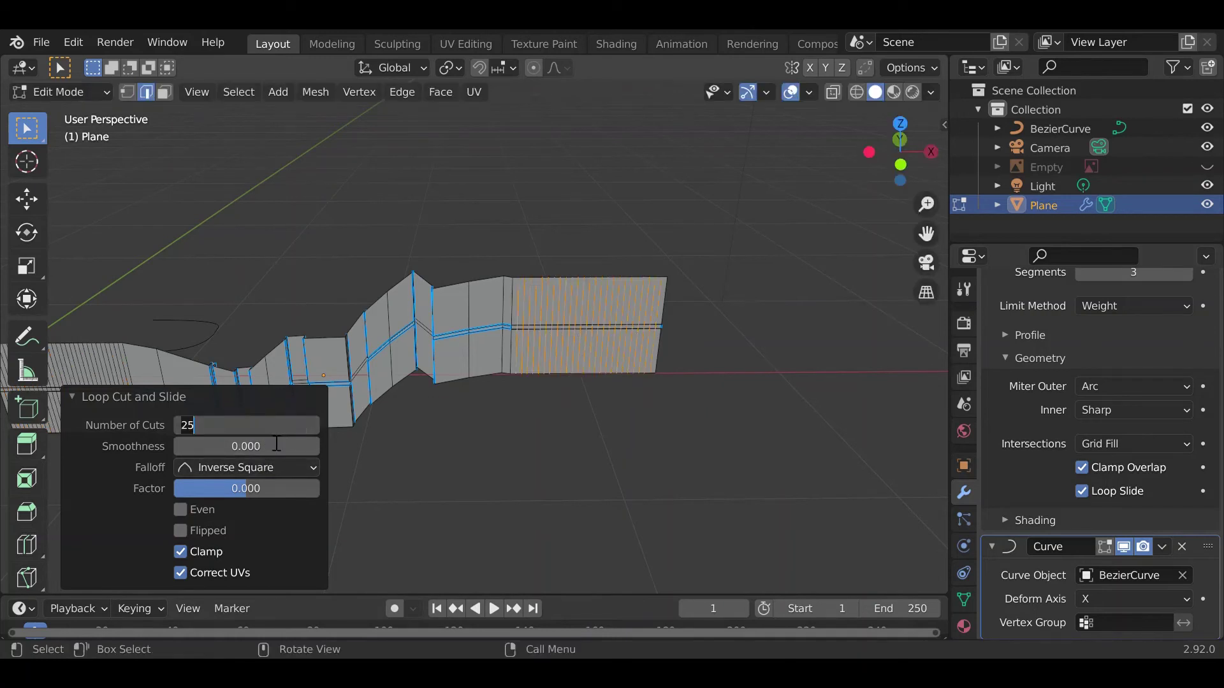
pyautogui.write('30')
pyautogui.press('Return')
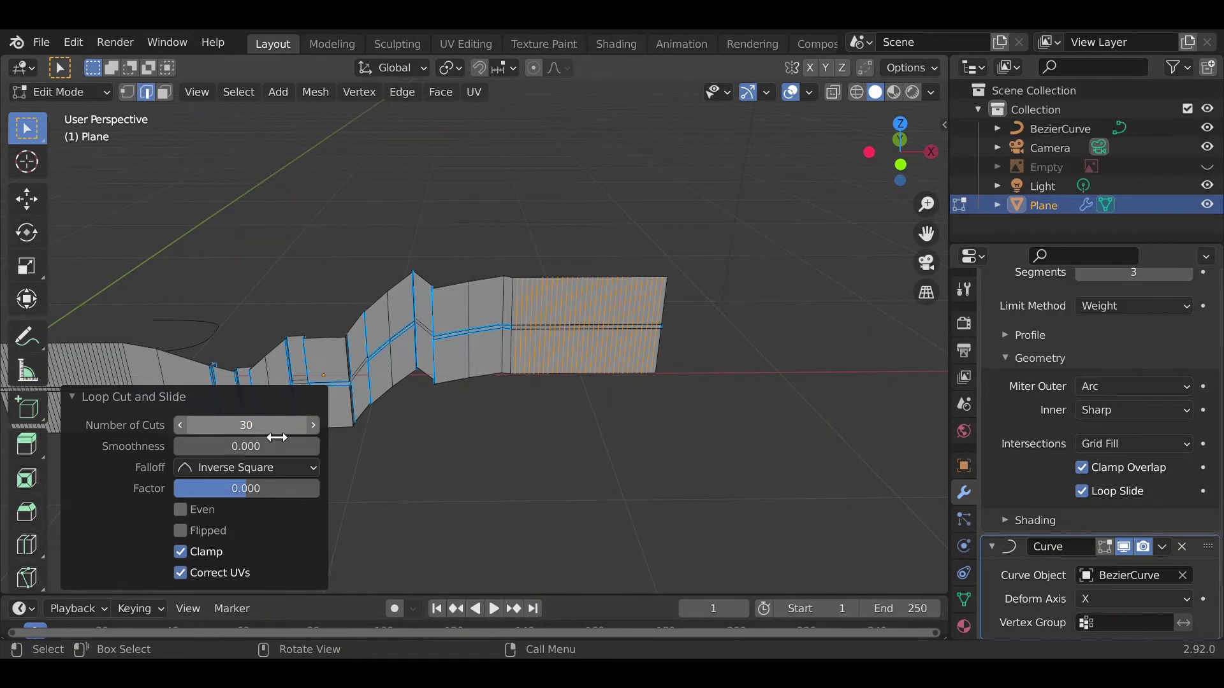
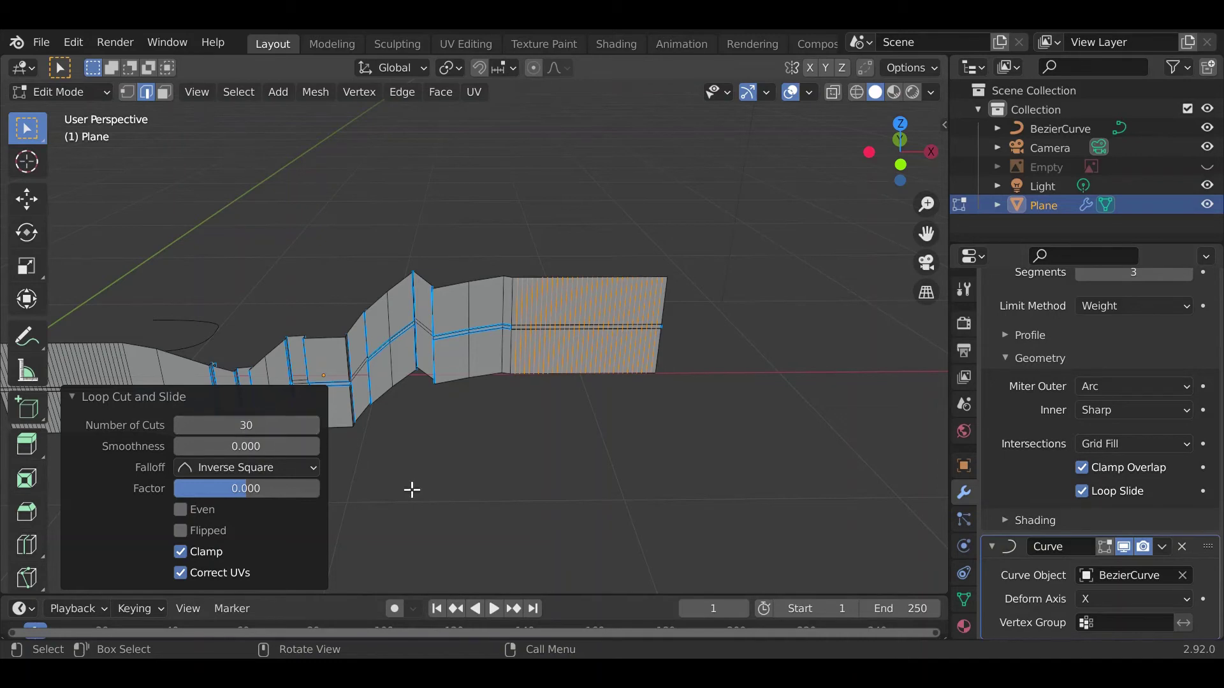
# - Return the tread to Object Mode and apply smooth shading to it
pyautogui.moveTo(471, 513); pyautogui.dragTo(549, 478, button='middle')
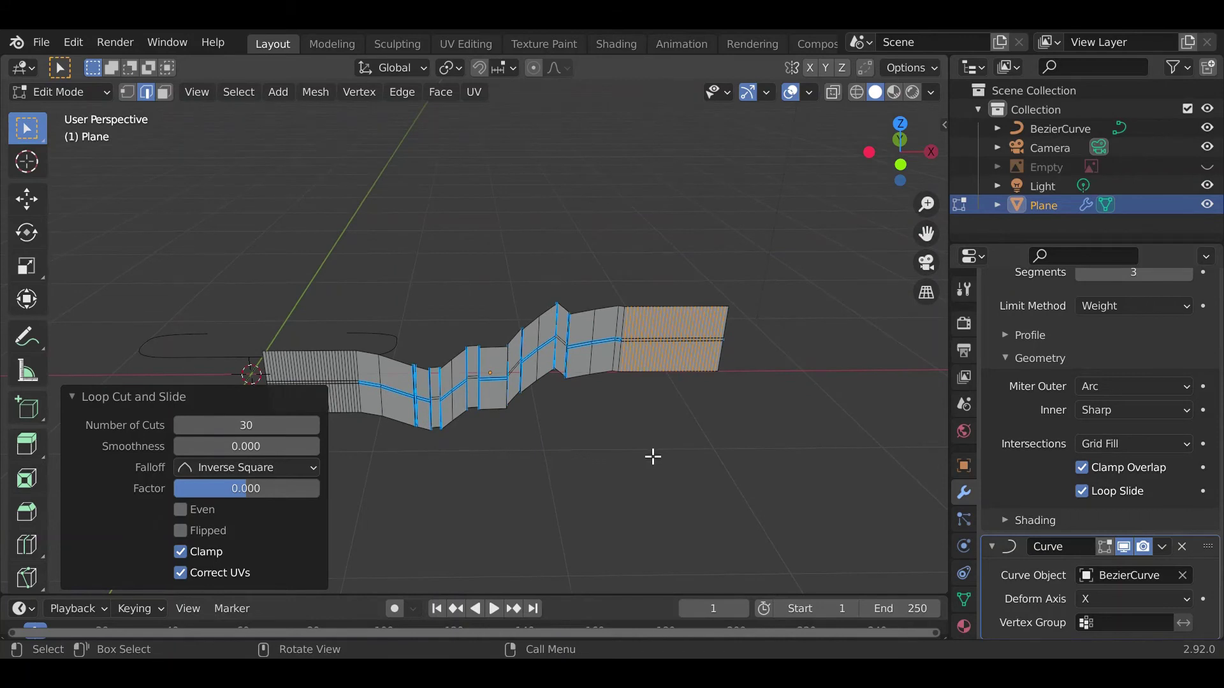
pyautogui.press('Tab')
pyautogui.moveTo(323, 424); pyautogui.dragTo(344, 461, button='middle')
pyautogui.rightClick(404, 423)
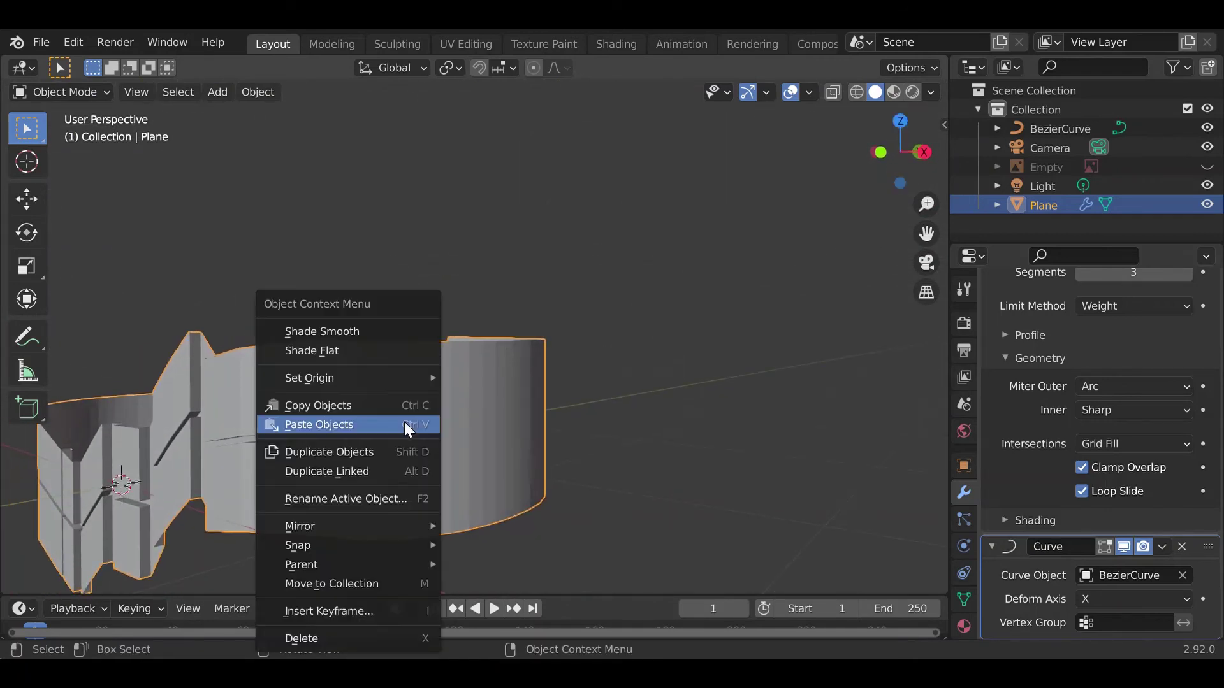
pyautogui.click(348, 331)
pyautogui.moveTo(301, 478)
pyautogui.mouseDown(button='middle')
pyautogui.moveTo(459, 440)
pyautogui.moveTo(438, 470)
pyautogui.moveTo(369, 455)
pyautogui.moveTo(493, 316)
pyautogui.moveTo(496, 353)
pyautogui.moveTo(395, 405)
pyautogui.moveTo(436, 358)
pyautogui.moveTo(310, 333)
pyautogui.moveTo(343, 432)
pyautogui.moveTo(396, 375)
pyautogui.moveTo(360, 422)
pyautogui.mouseUp(button='middle')
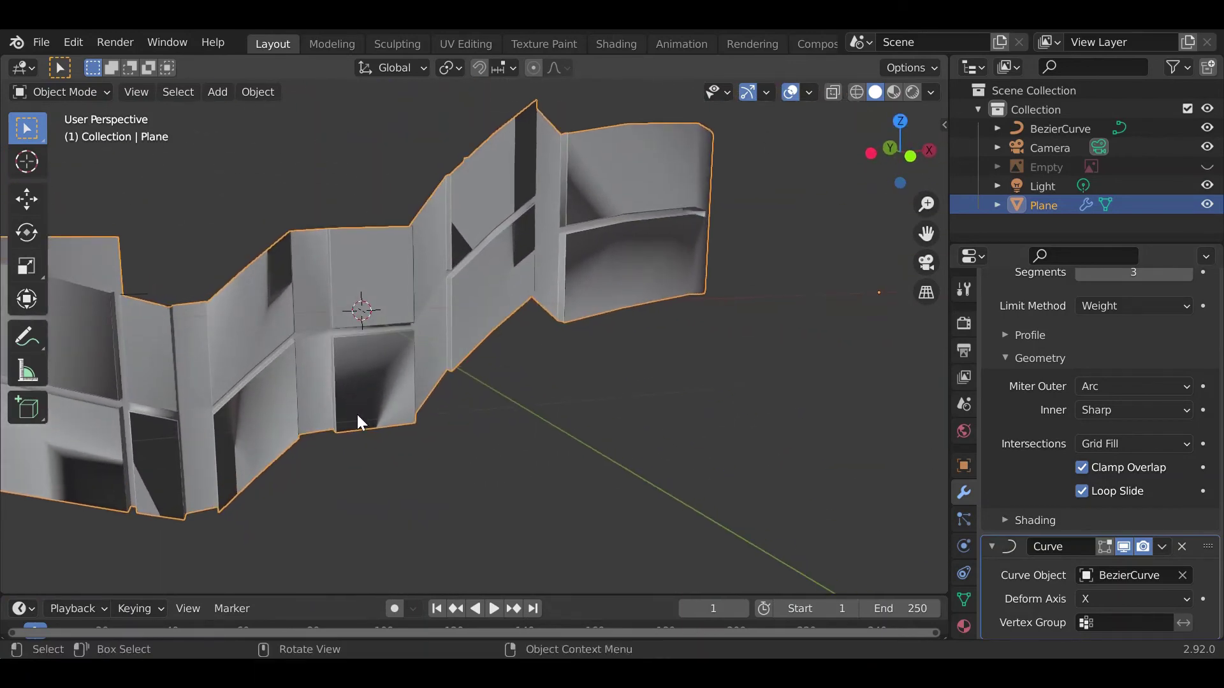
# - Enable Auto Smooth for the tread's normals at 30°
pyautogui.click(965, 598)
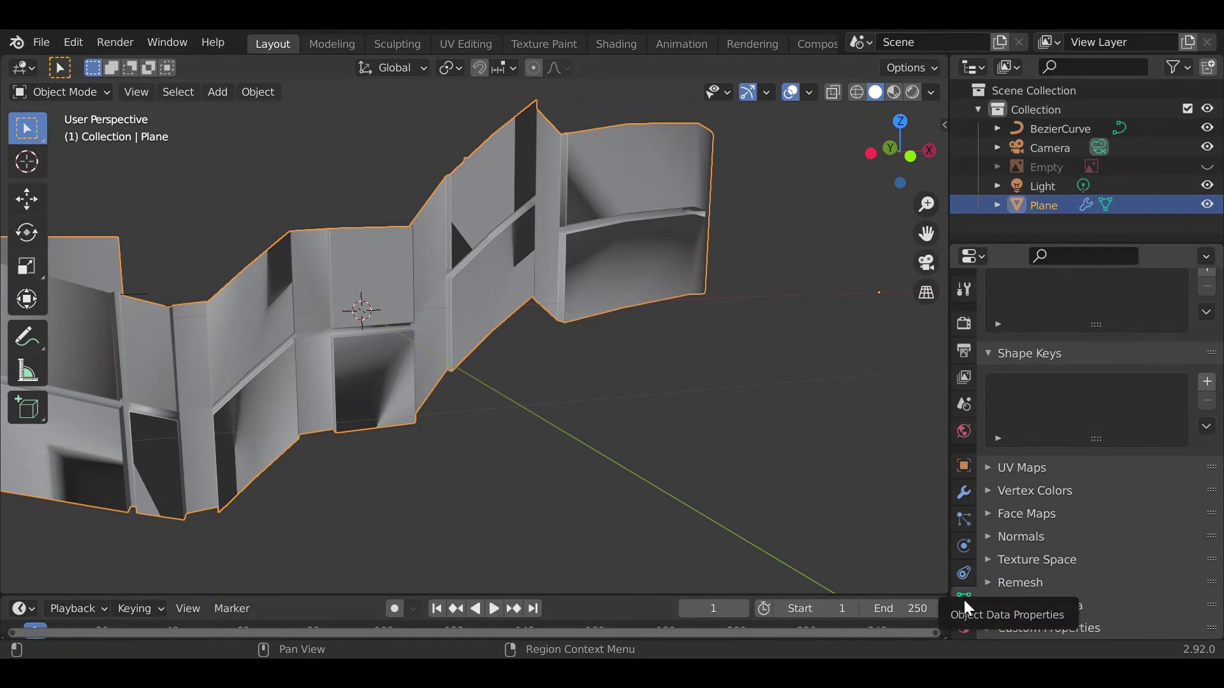
pyautogui.click(987, 537)
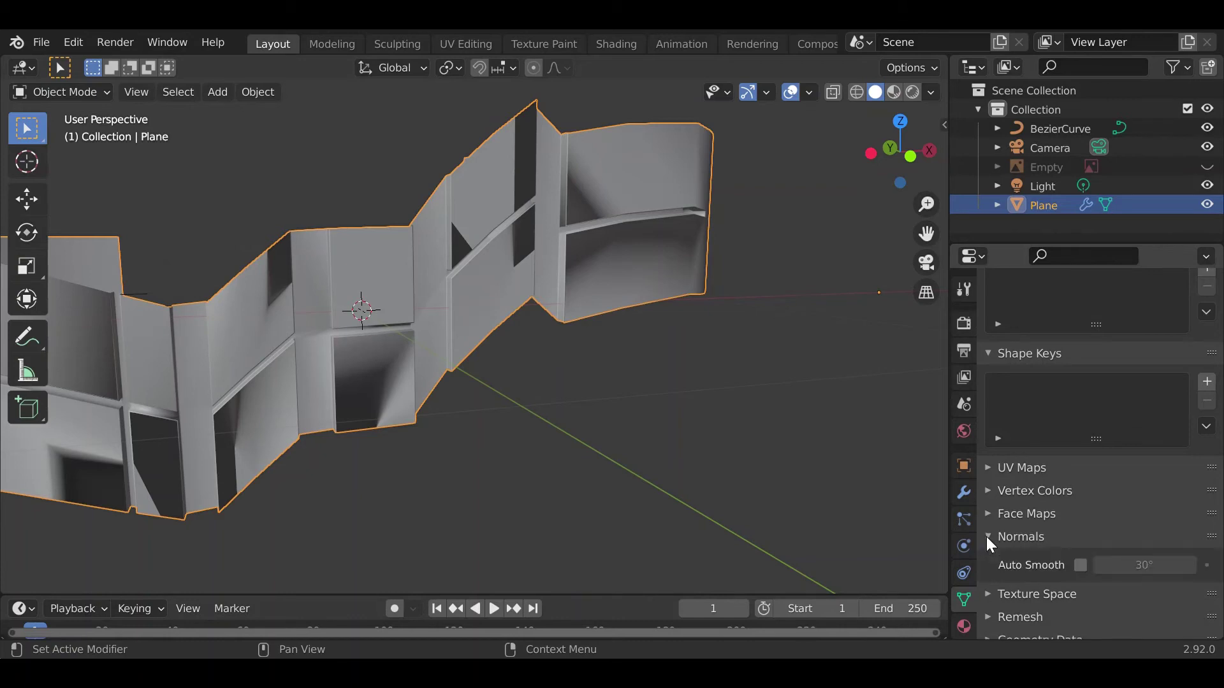
pyautogui.click(1078, 566)
pyautogui.moveTo(536, 441)
pyautogui.mouseDown(button='middle')
pyautogui.moveTo(628, 426)
pyautogui.moveTo(516, 398)
pyautogui.moveTo(472, 401)
pyautogui.moveTo(538, 355)
pyautogui.moveTo(405, 374)
pyautogui.moveTo(519, 358)
pyautogui.moveTo(399, 436)
pyautogui.moveTo(437, 362)
pyautogui.moveTo(438, 439)
pyautogui.moveTo(508, 406)
pyautogui.moveTo(483, 372)
pyautogui.moveTo(429, 415)
pyautogui.moveTo(443, 459)
pyautogui.moveTo(450, 415)
pyautogui.moveTo(428, 405)
pyautogui.mouseUp(button='middle')
pyautogui.scroll(-4, 455, 400)
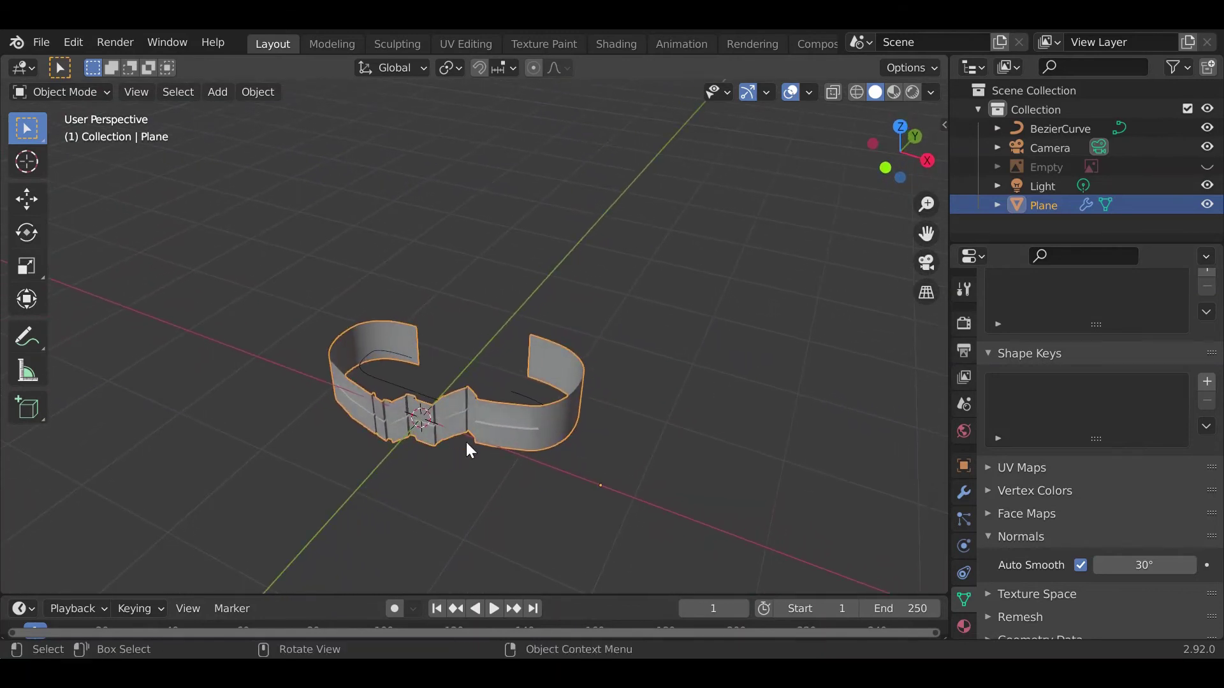
pyautogui.scroll(-3, 468, 450)
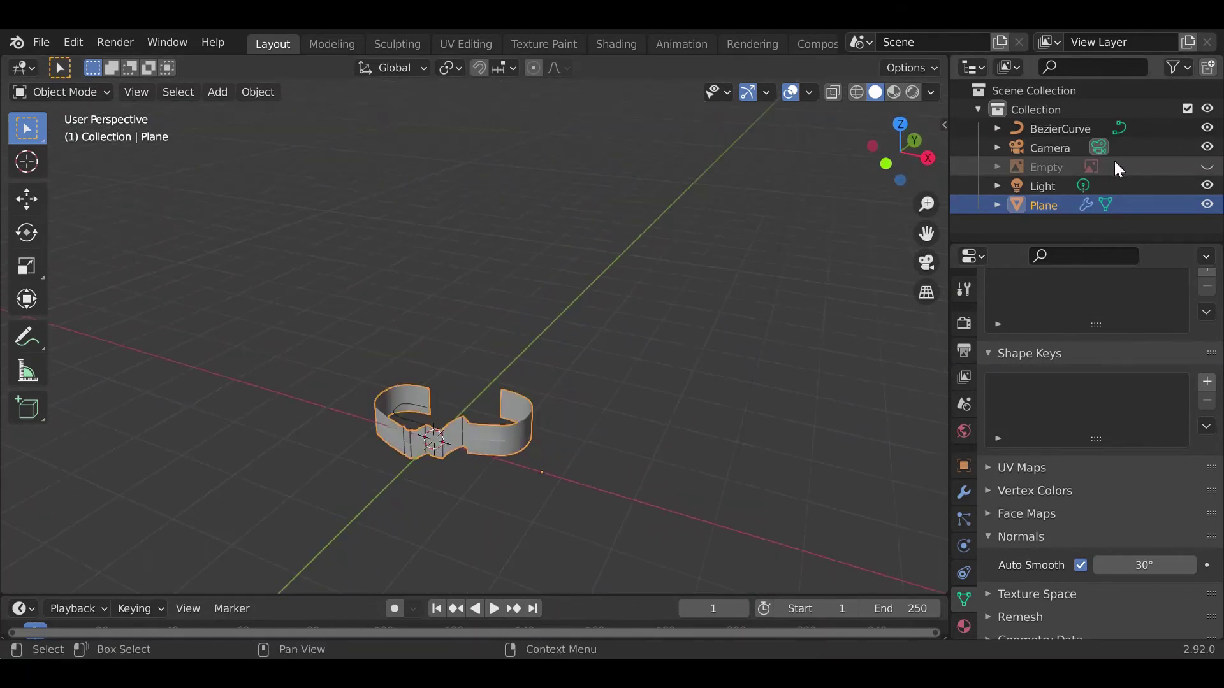
# - Add a Bezier circle of 1 m radius at the world origin, aligned to the right orthographic view
pyautogui.click(927, 158)
pyautogui.scroll(-4, 542, 416)
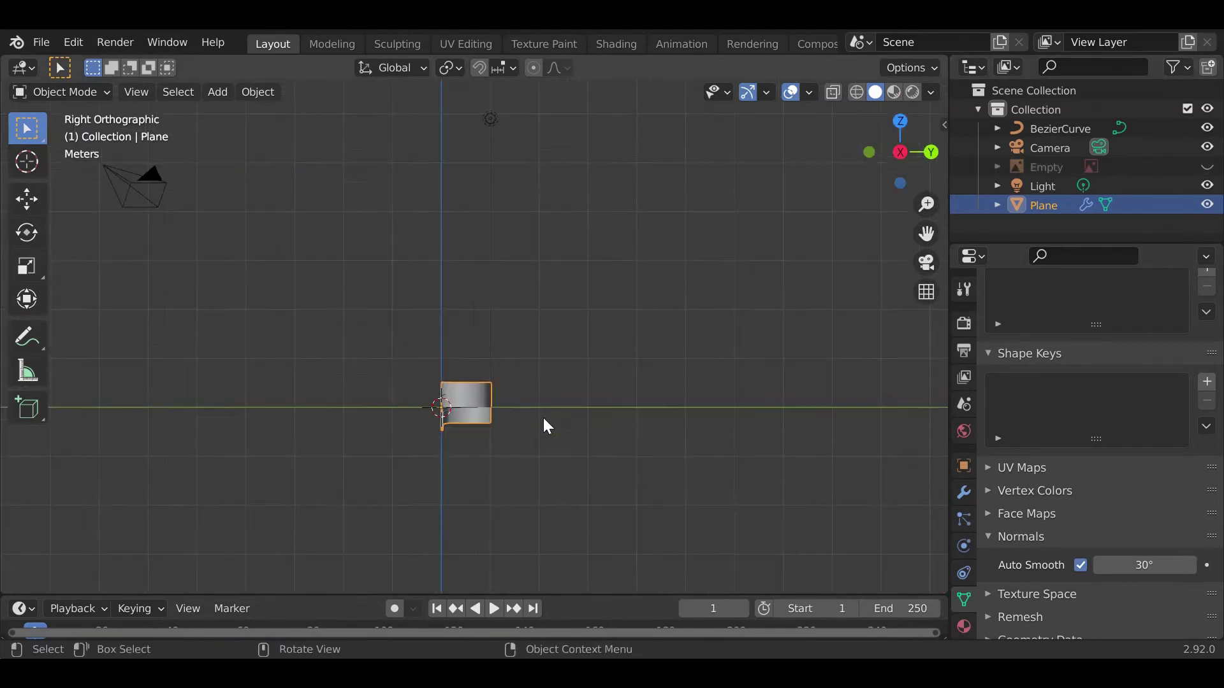
pyautogui.hotkey('shift', 'a')
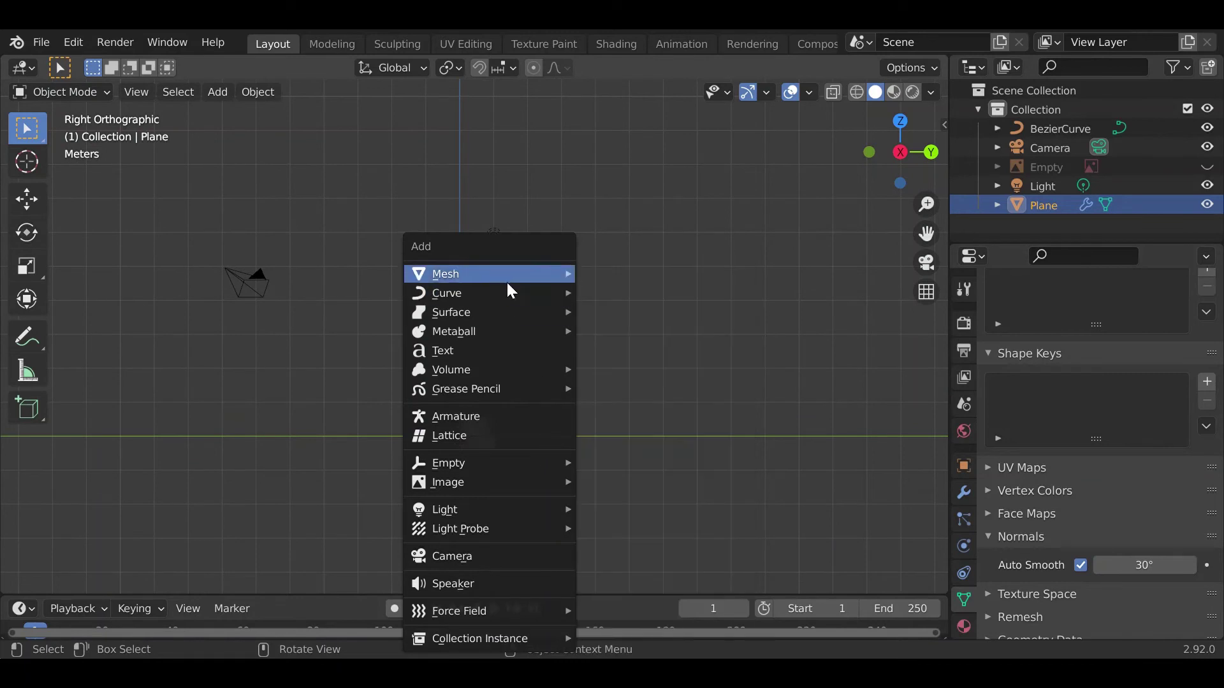
pyautogui.moveTo(510, 292)
pyautogui.click(630, 311)
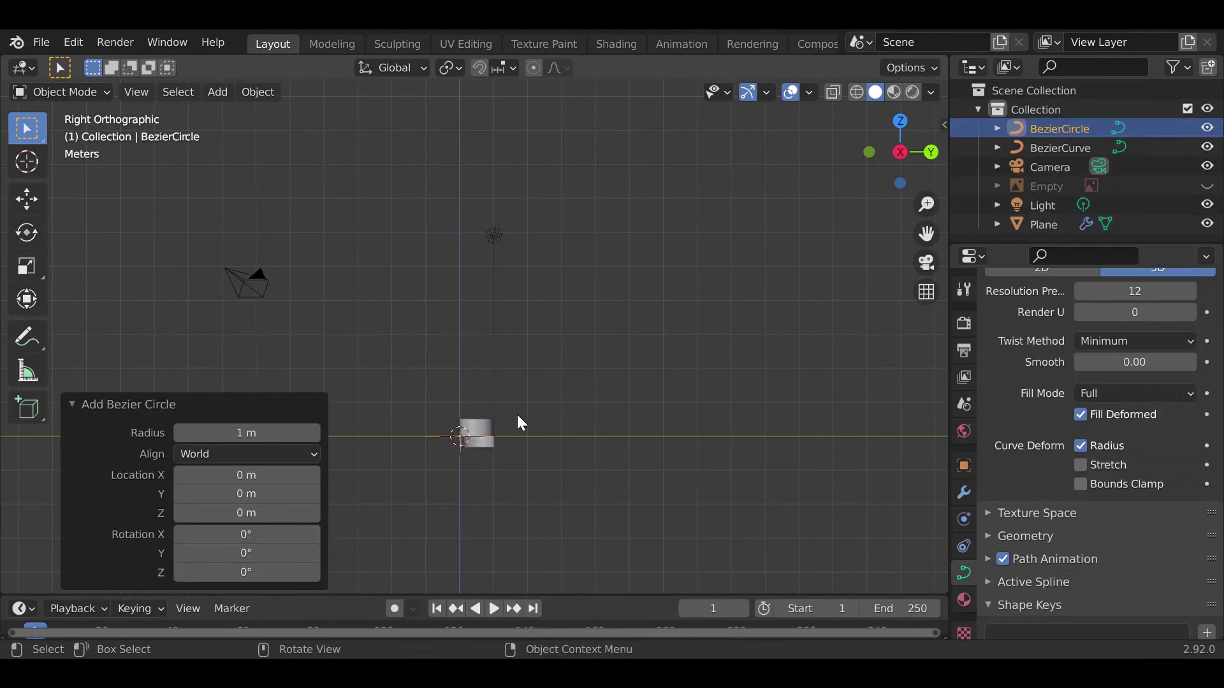
pyautogui.scroll(-1, 454, 414)
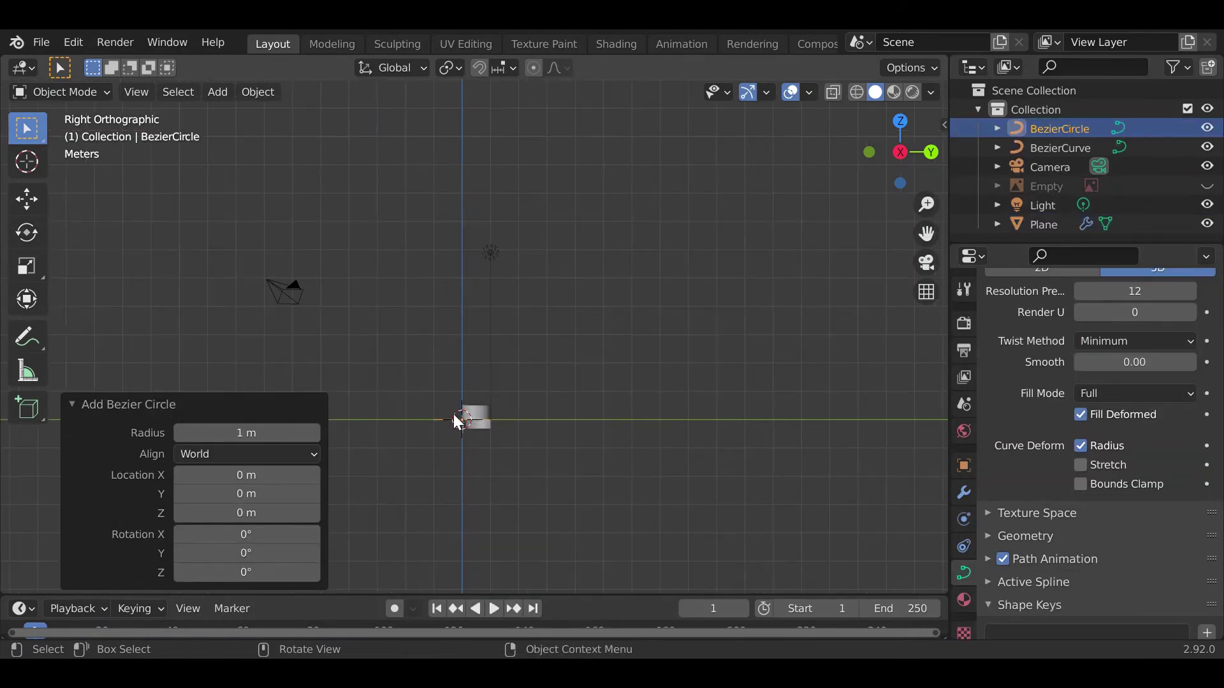
pyautogui.click(262, 454)
pyautogui.click(243, 495)
pyautogui.scroll(-1, 440, 437)
pyautogui.scroll(3, 480, 434)
pyautogui.keyDown('shift'); pyautogui.moveTo(475, 426); pyautogui.dragTo(527, 426, button='middle'); pyautogui.keyUp('shift')
pyautogui.scroll(2, 577, 409)
pyautogui.scroll(-2, 518, 410)
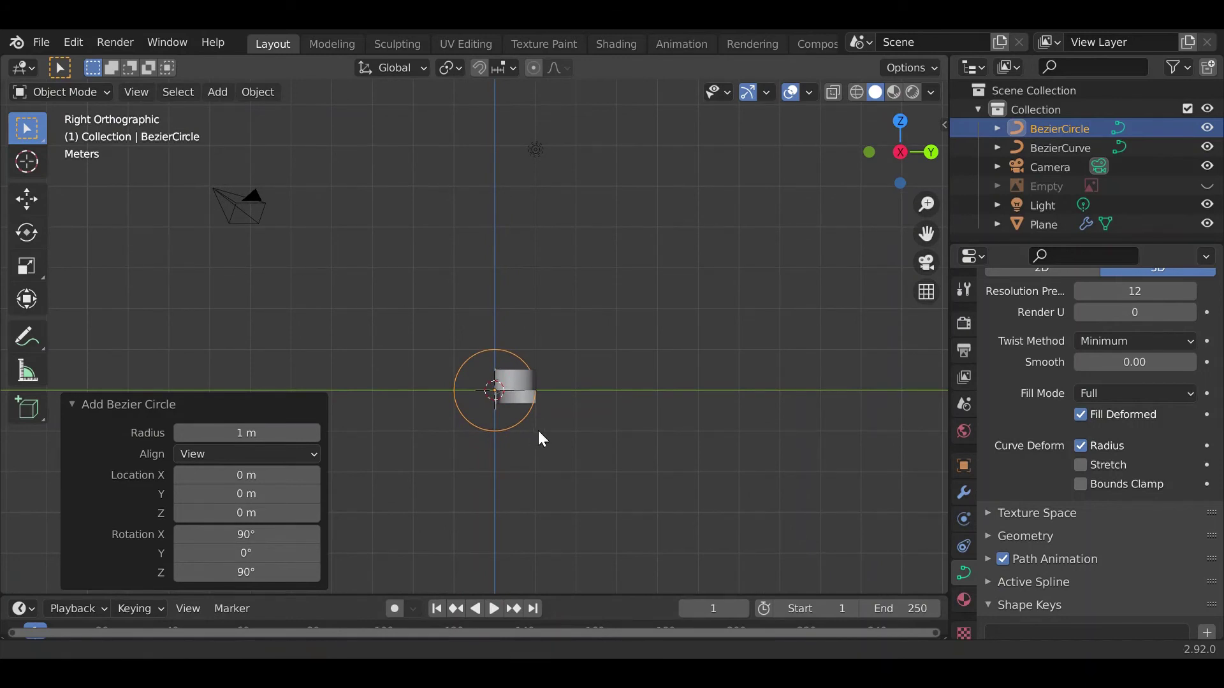
# - Scale the Bezier circle up uniformly by about 7.4 around the world origin
pyautogui.keyDown('shift'); pyautogui.moveTo(538, 438); pyautogui.dragTo(562, 432, button='middle'); pyautogui.keyUp('shift')
pyautogui.scroll(1, 559, 437)
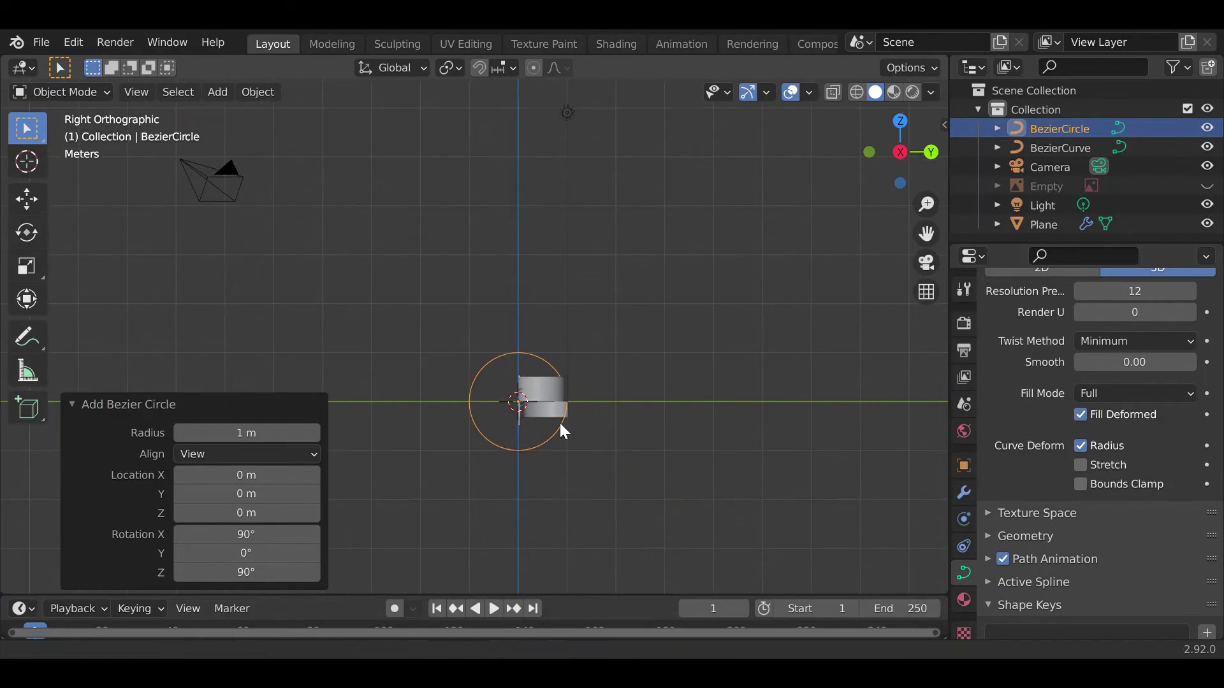
pyautogui.press('s')
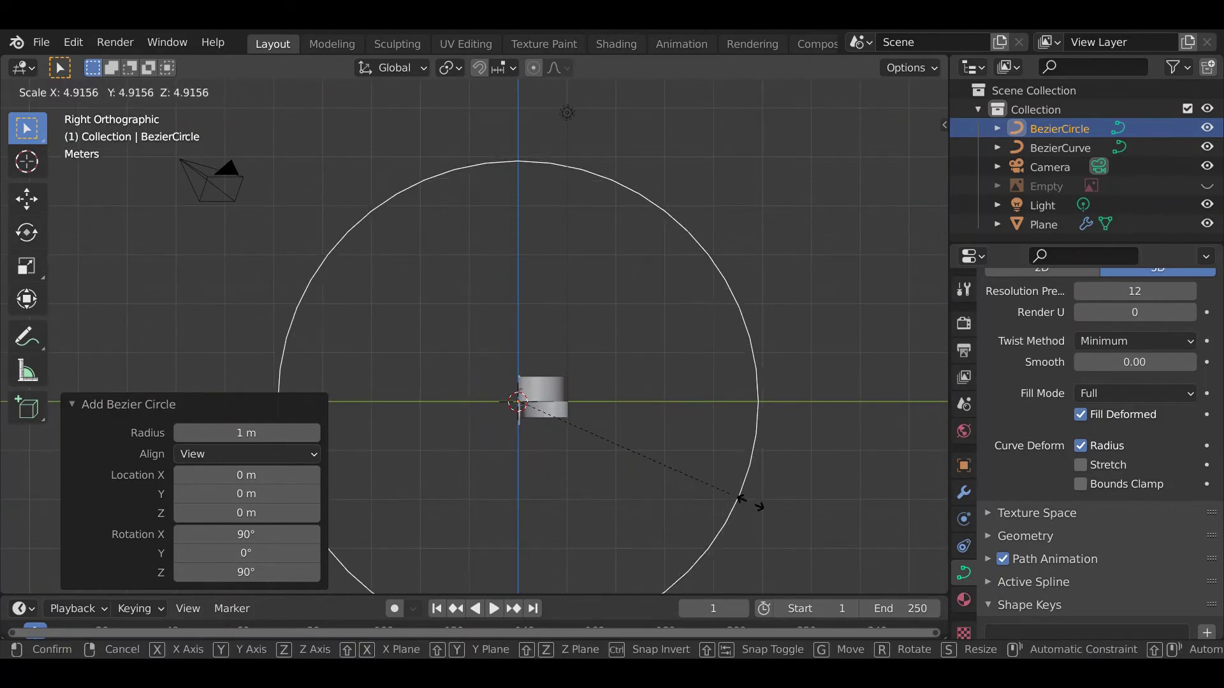
pyautogui.click(852, 524)
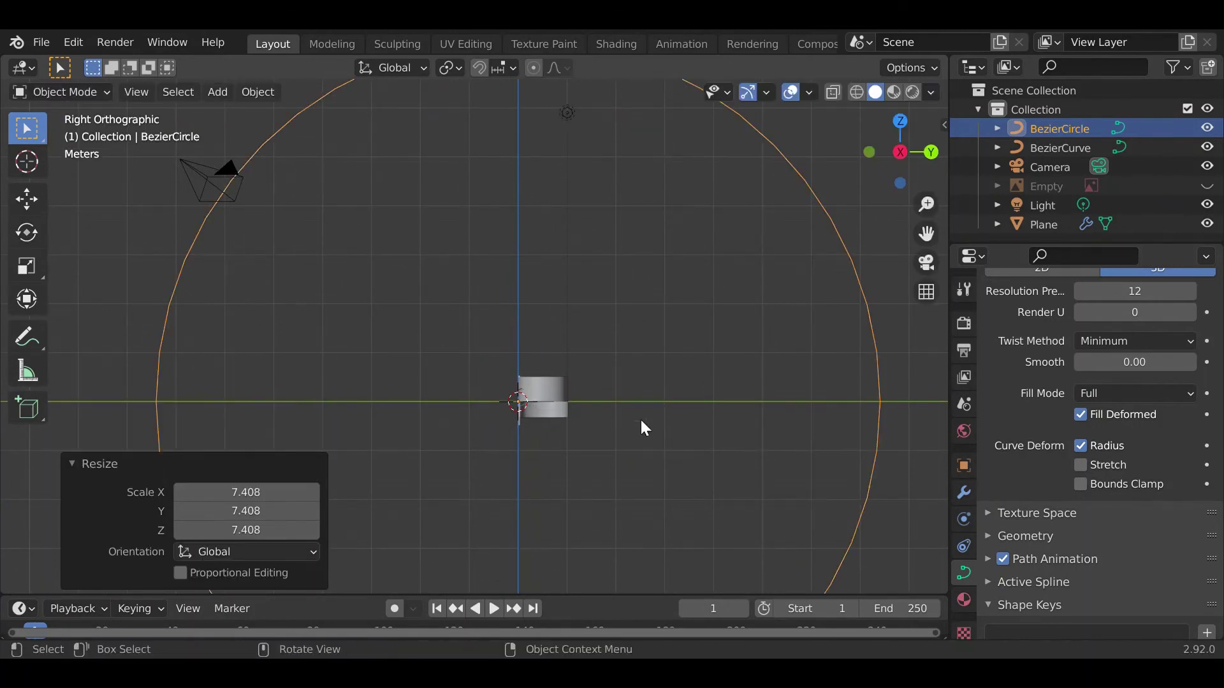
pyautogui.scroll(-2, 555, 444)
pyautogui.keyDown('ctrl'); pyautogui.scroll(-3, 612, 437); pyautogui.keyUp('ctrl')
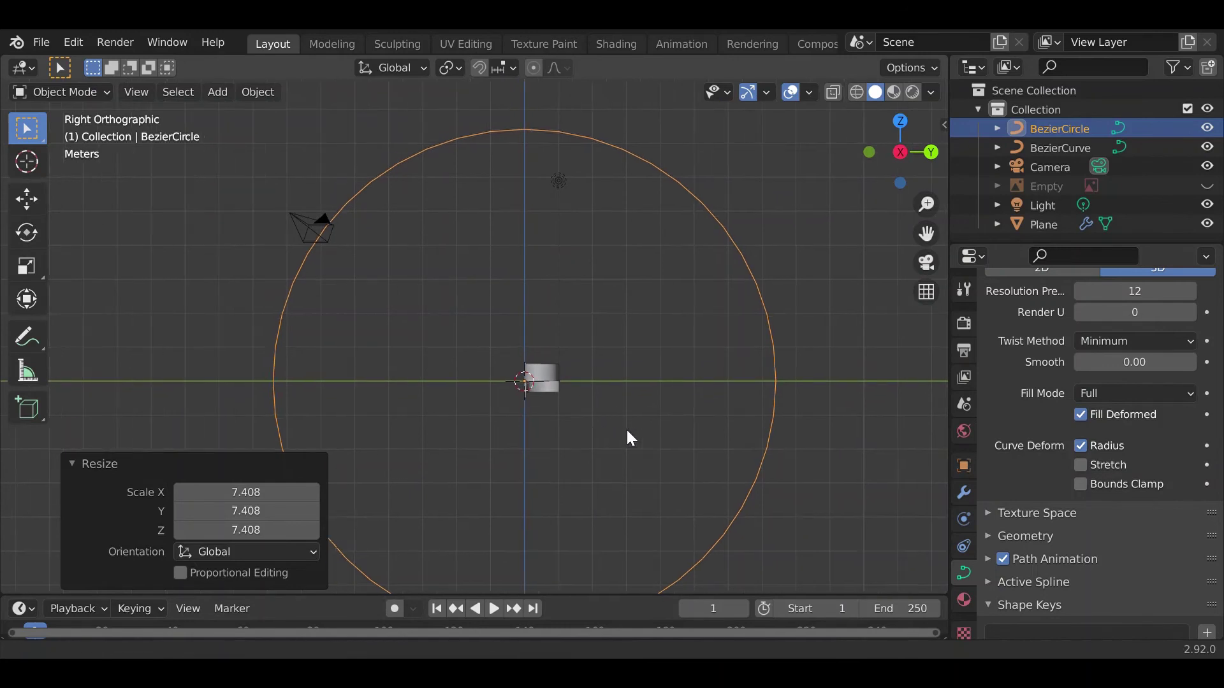
# - Add a second Curve modifier to the tread plane with BezierCircle as its curve object
pyautogui.moveTo(605, 377); pyautogui.dragTo(712, 308, button='middle')
pyautogui.click(598, 405)
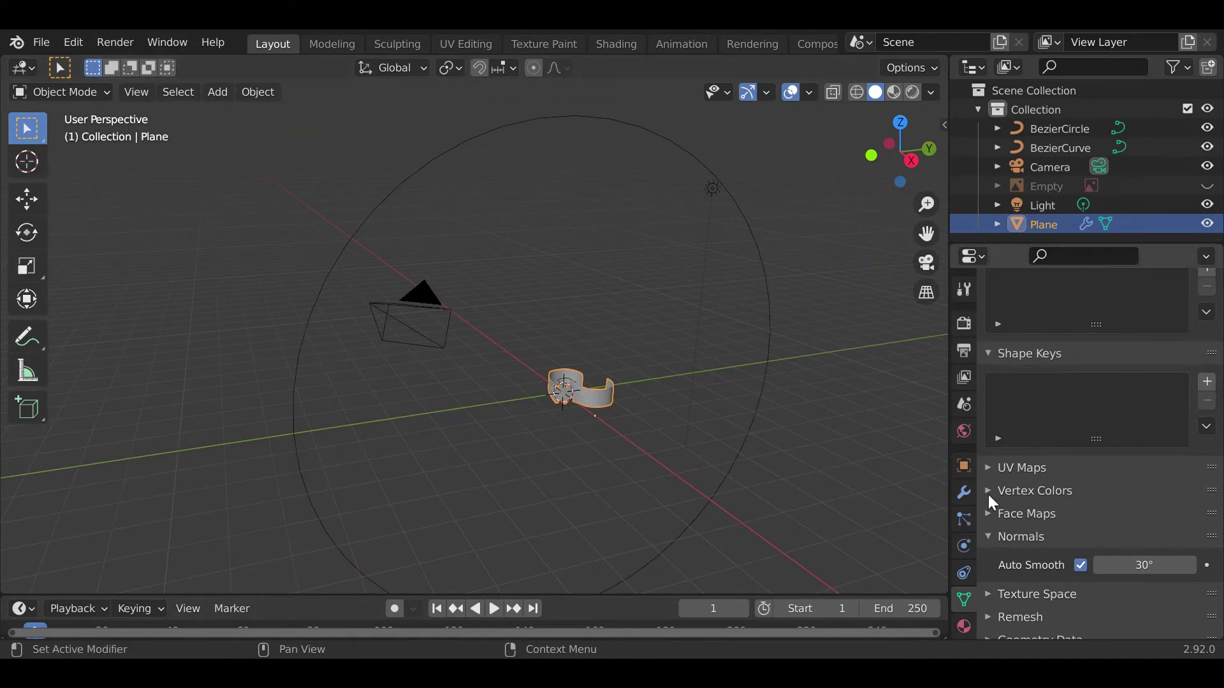
pyautogui.click(964, 492)
pyautogui.scroll(5, 1101, 296)
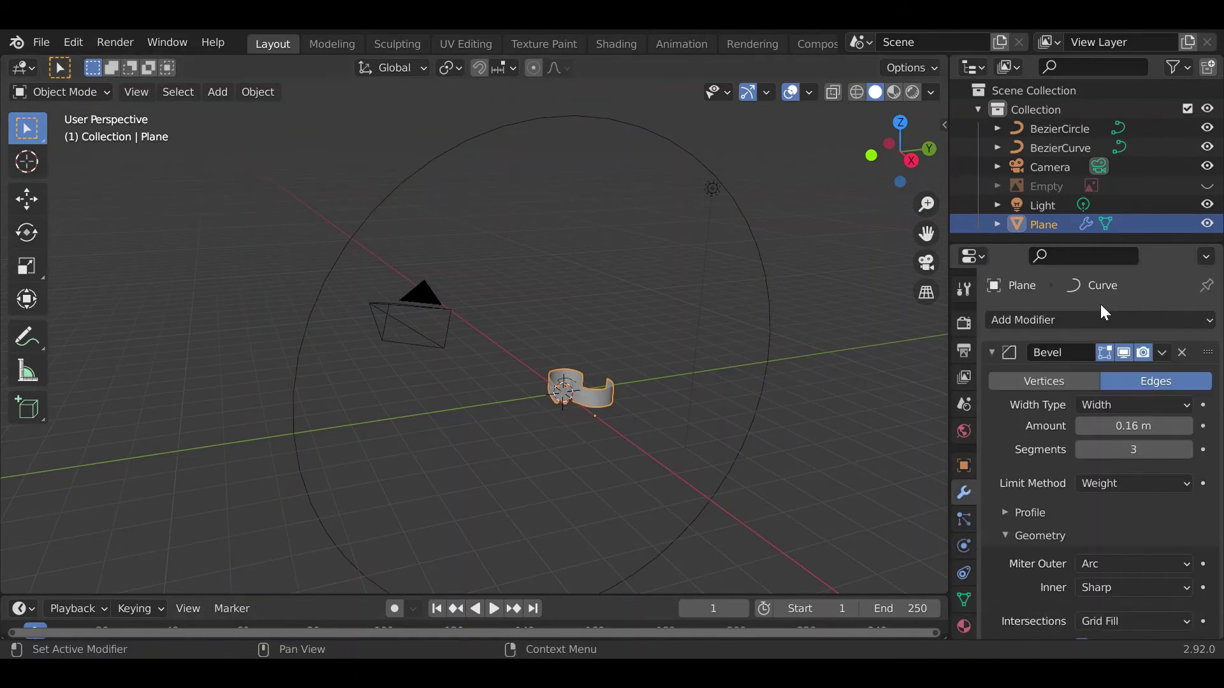
pyautogui.click(1085, 317)
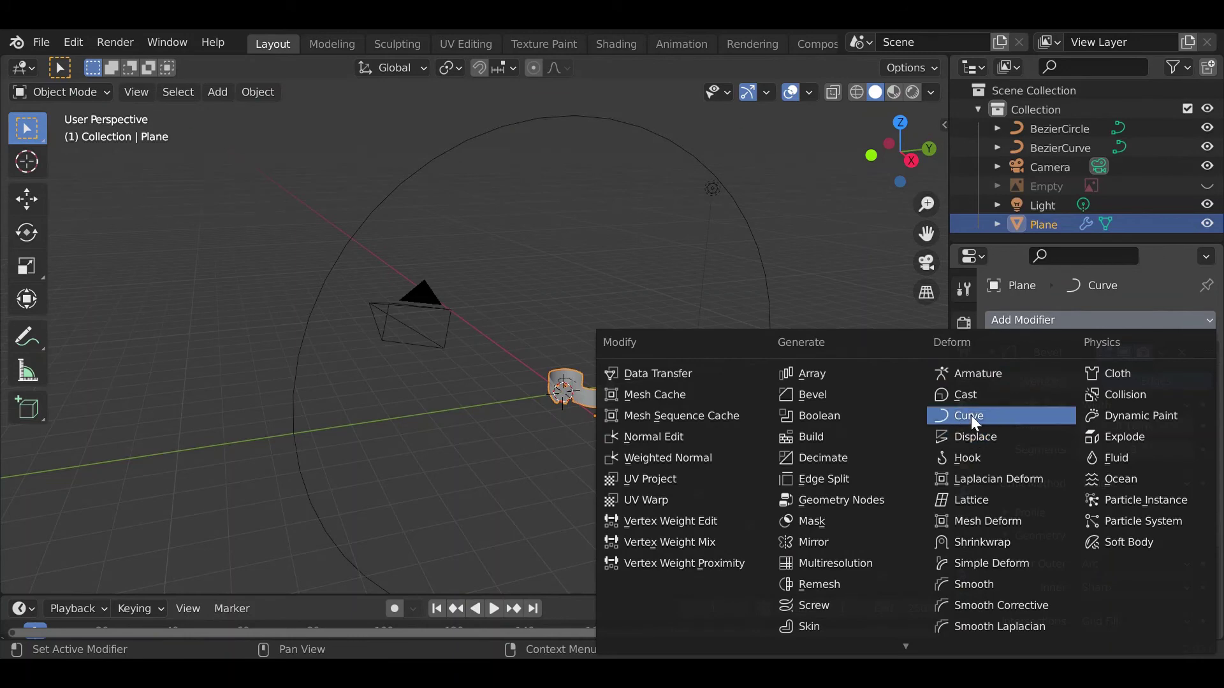
pyautogui.click(971, 415)
pyautogui.scroll(-6, 1105, 459)
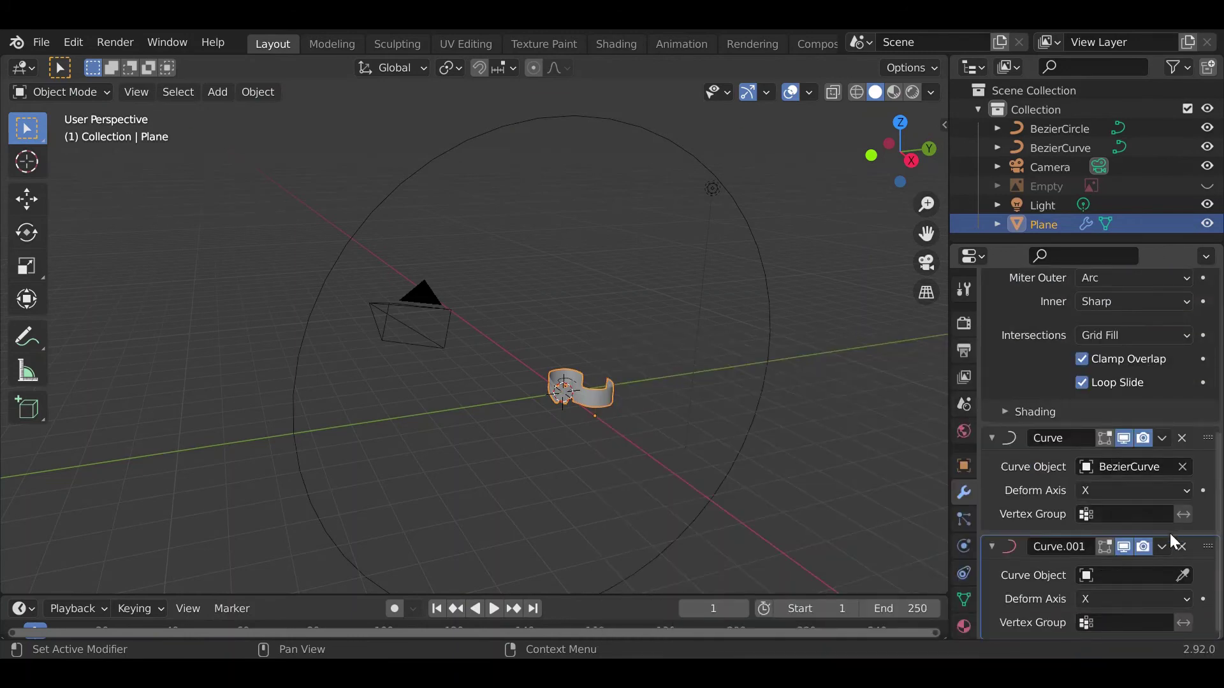
pyautogui.click(1184, 575)
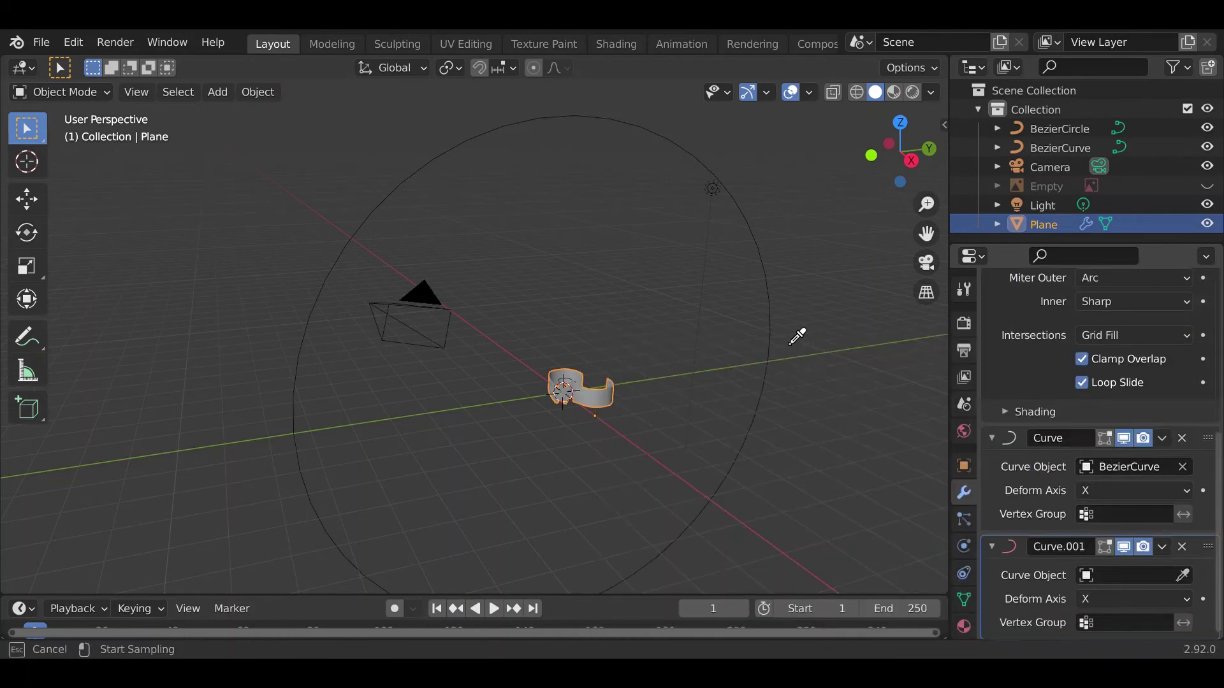
pyautogui.click(775, 320)
pyautogui.scroll(5, 563, 269)
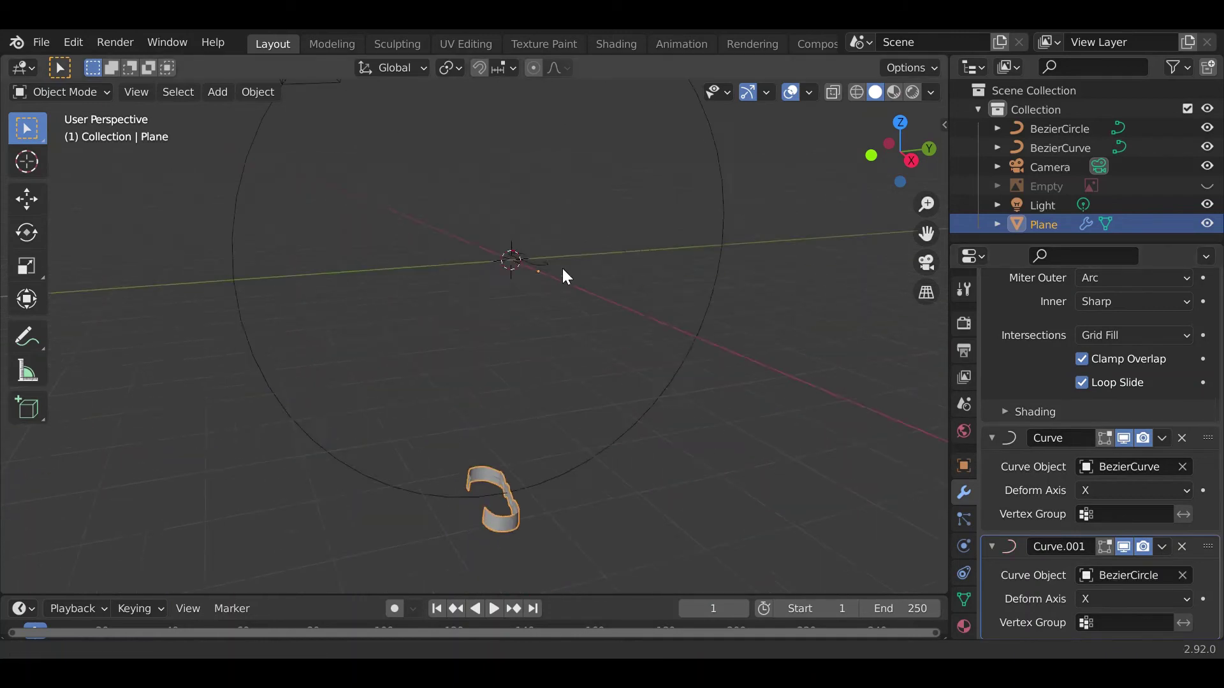
# - Try Z and -X as the deform axis of the tread's BezierCircle Curve modifier
pyautogui.moveTo(465, 418); pyautogui.dragTo(410, 421, button='middle')
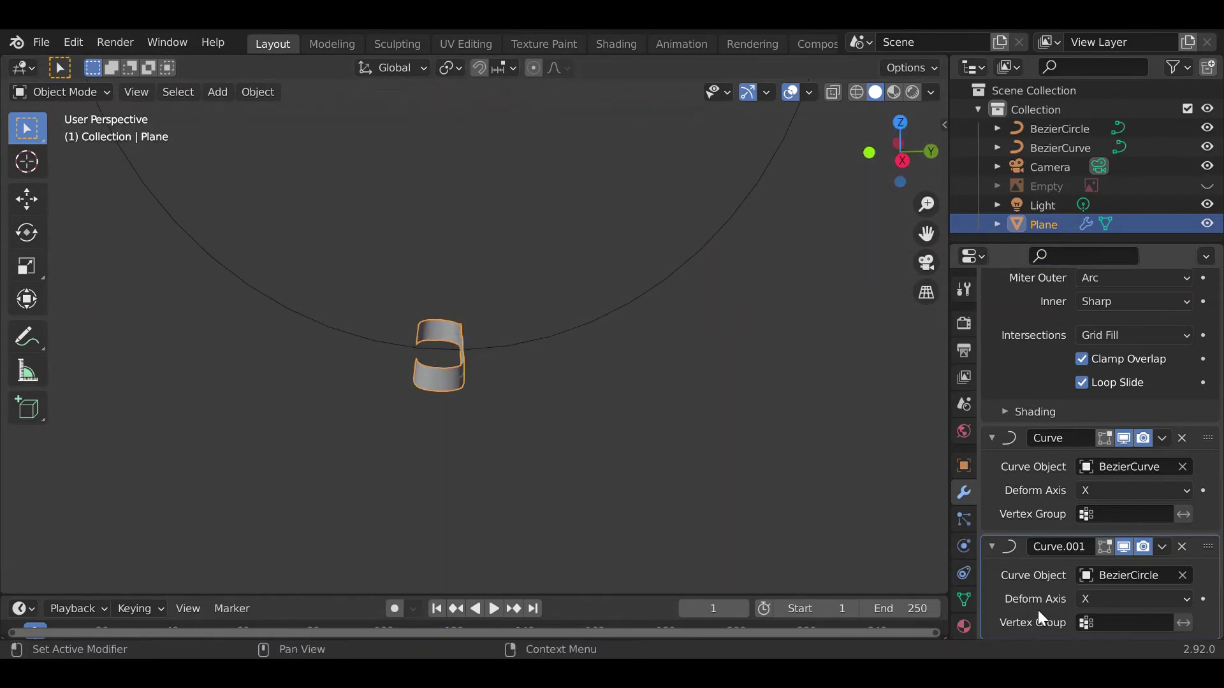
pyautogui.click(1095, 601)
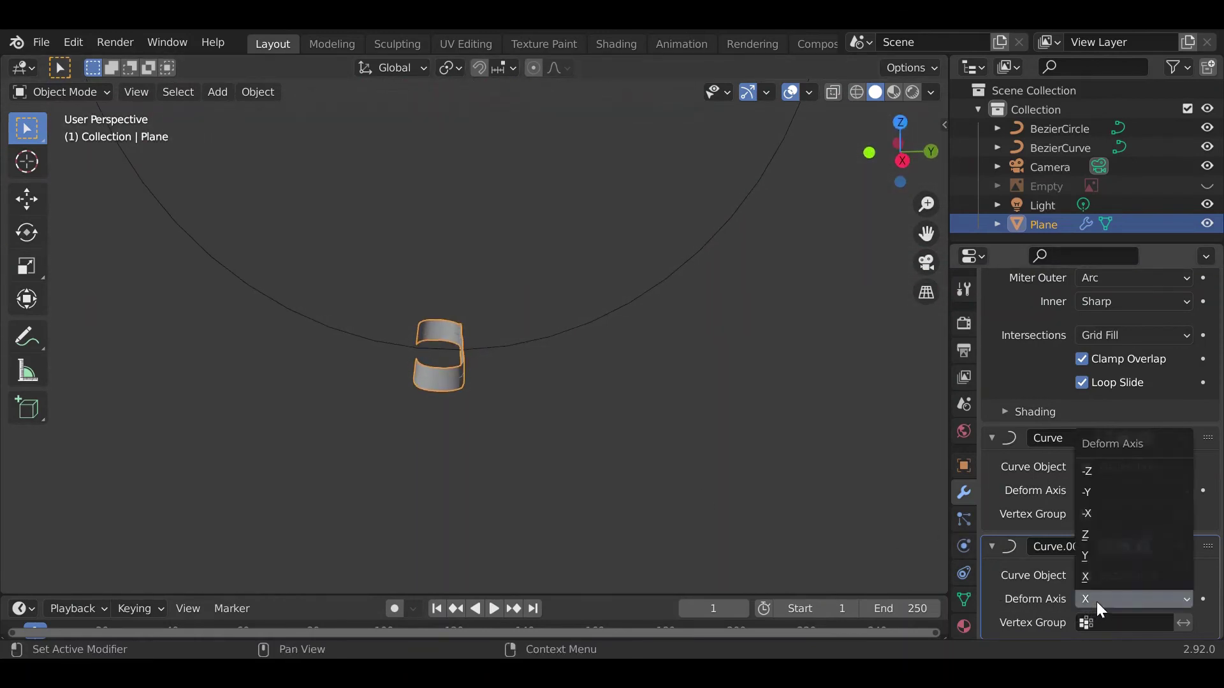
pyautogui.click(1125, 588)
pyautogui.click(1120, 597)
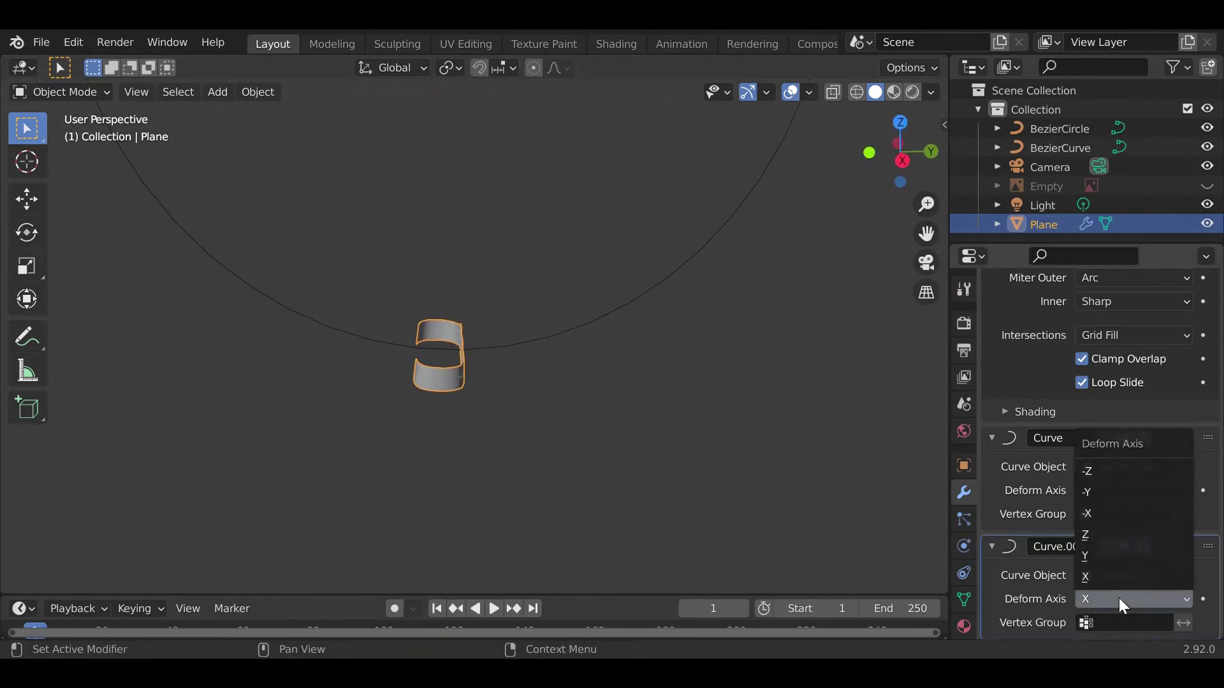
pyautogui.click(1106, 538)
pyautogui.moveTo(574, 408); pyautogui.dragTo(748, 456, button='middle')
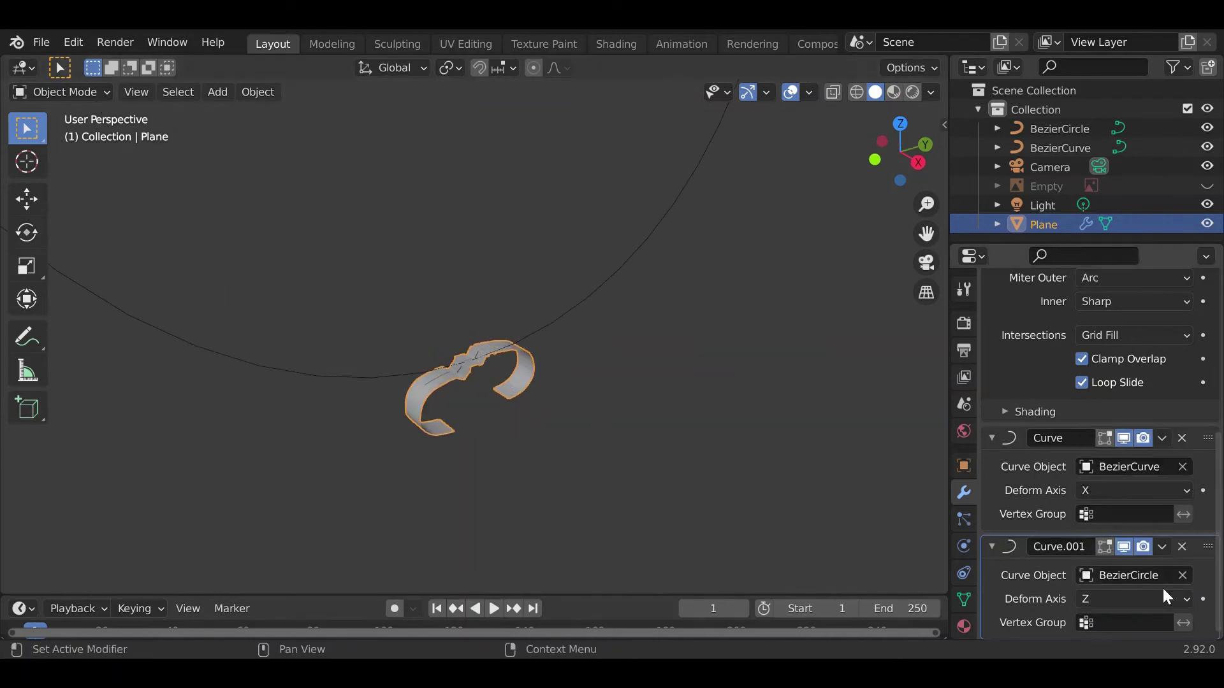
pyautogui.click(1152, 600)
pyautogui.click(1110, 512)
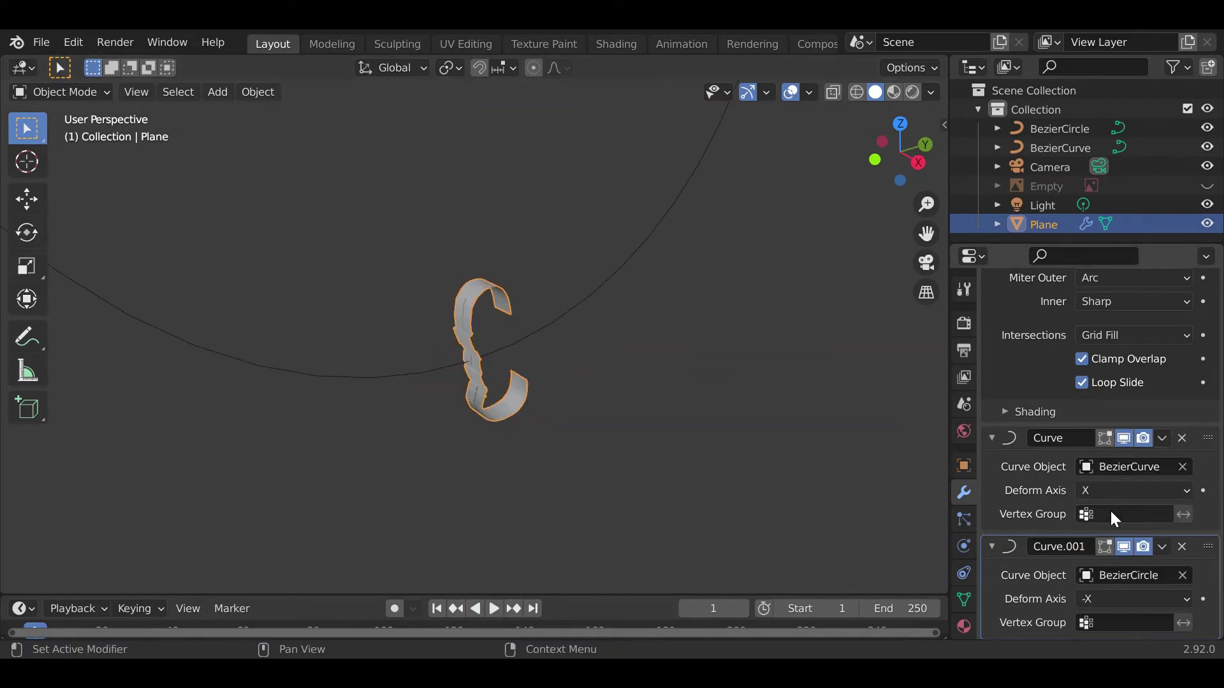
# - Set the deform axis of the tread's BezierCircle Curve modifier to -Y and inspect the strip's orientation along the circle
pyautogui.click(1123, 598)
pyautogui.click(1128, 496)
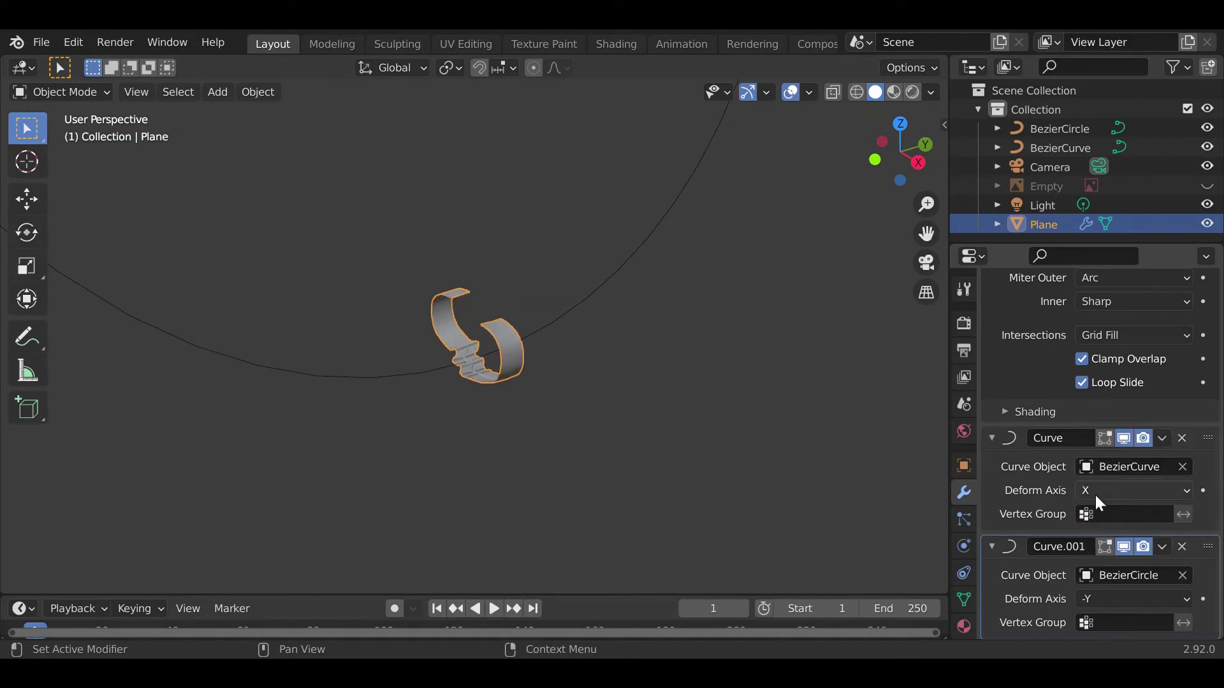
pyautogui.moveTo(643, 428); pyautogui.dragTo(535, 348, button='middle')
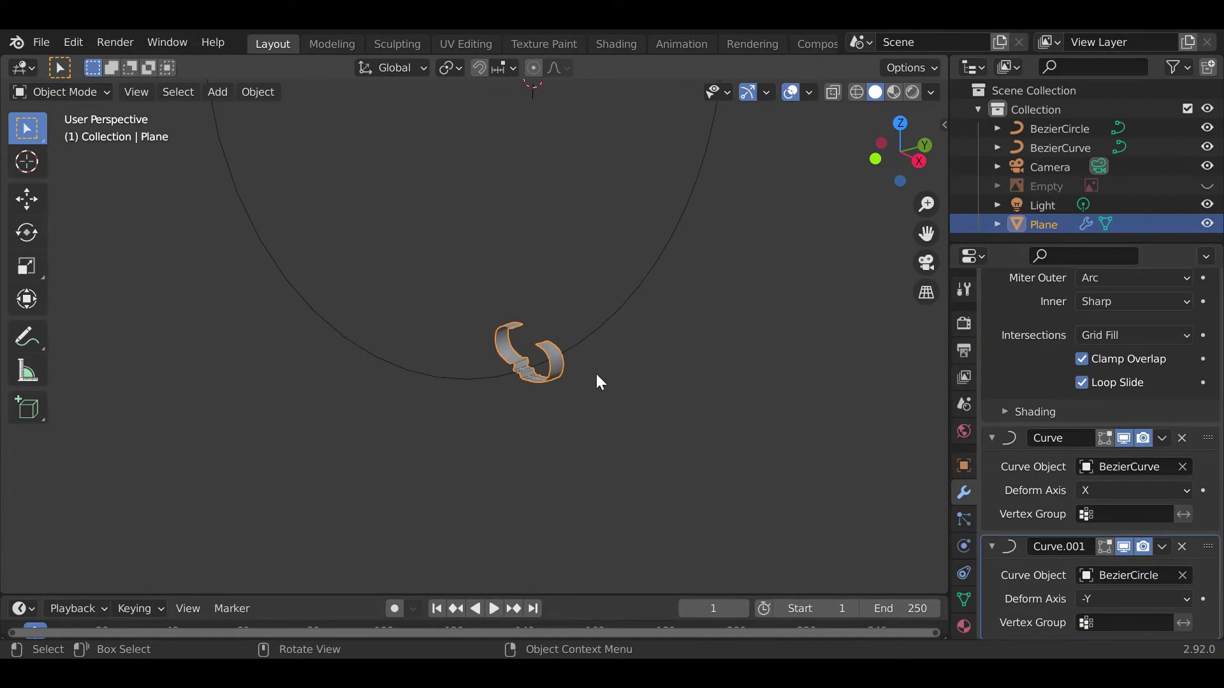
pyautogui.moveTo(599, 381); pyautogui.dragTo(574, 448, button='middle')
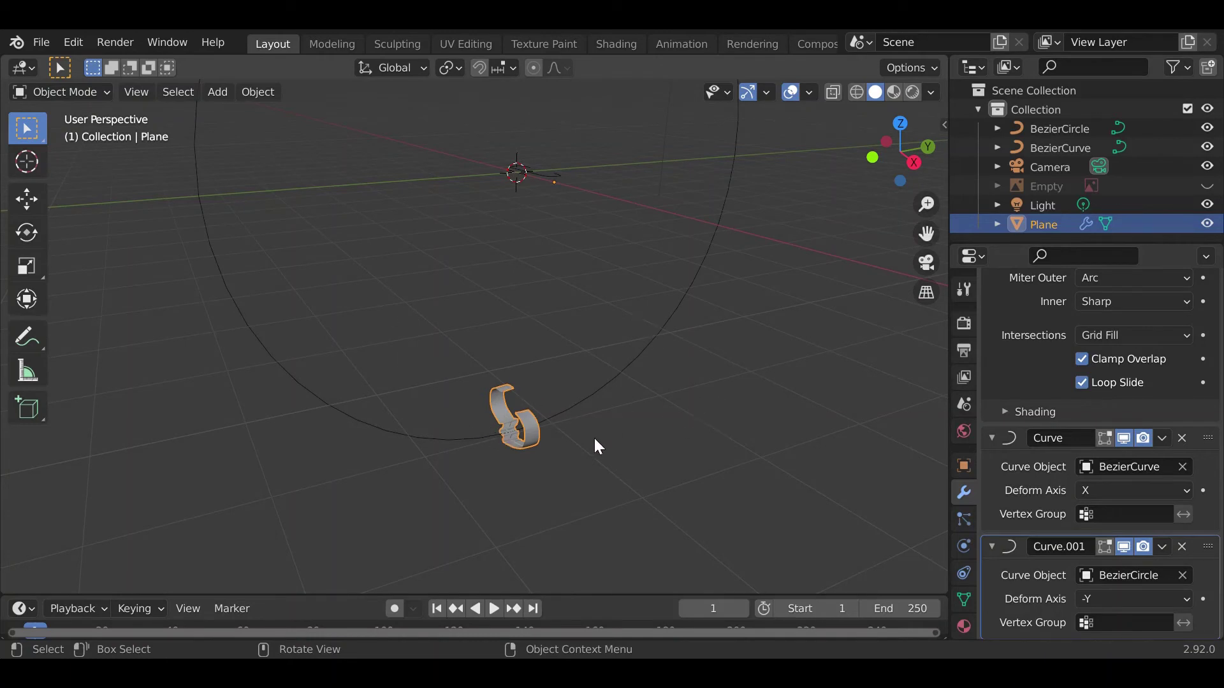
pyautogui.moveTo(596, 442); pyautogui.dragTo(555, 472, button='middle')
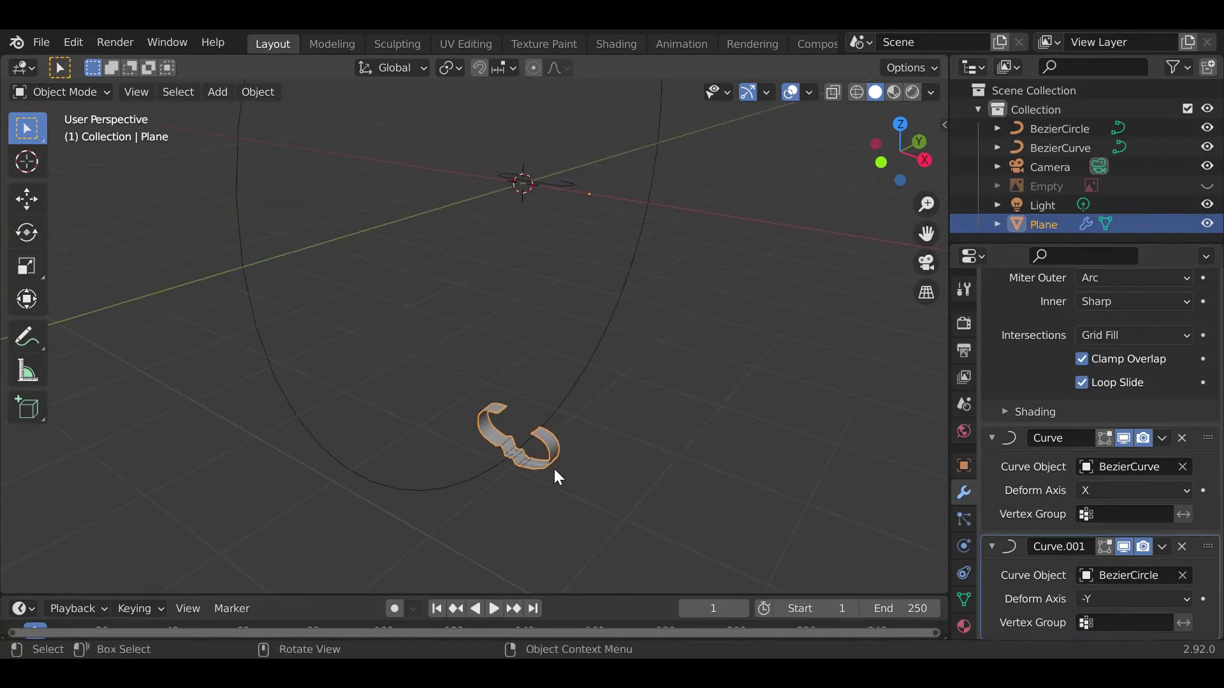
# - Turn off the viewport display of the BezierCurve Curve modifier and show the flattened tread from the top orthographic view
pyautogui.click(1125, 438)
pyautogui.moveTo(650, 460); pyautogui.dragTo(484, 395, button='middle')
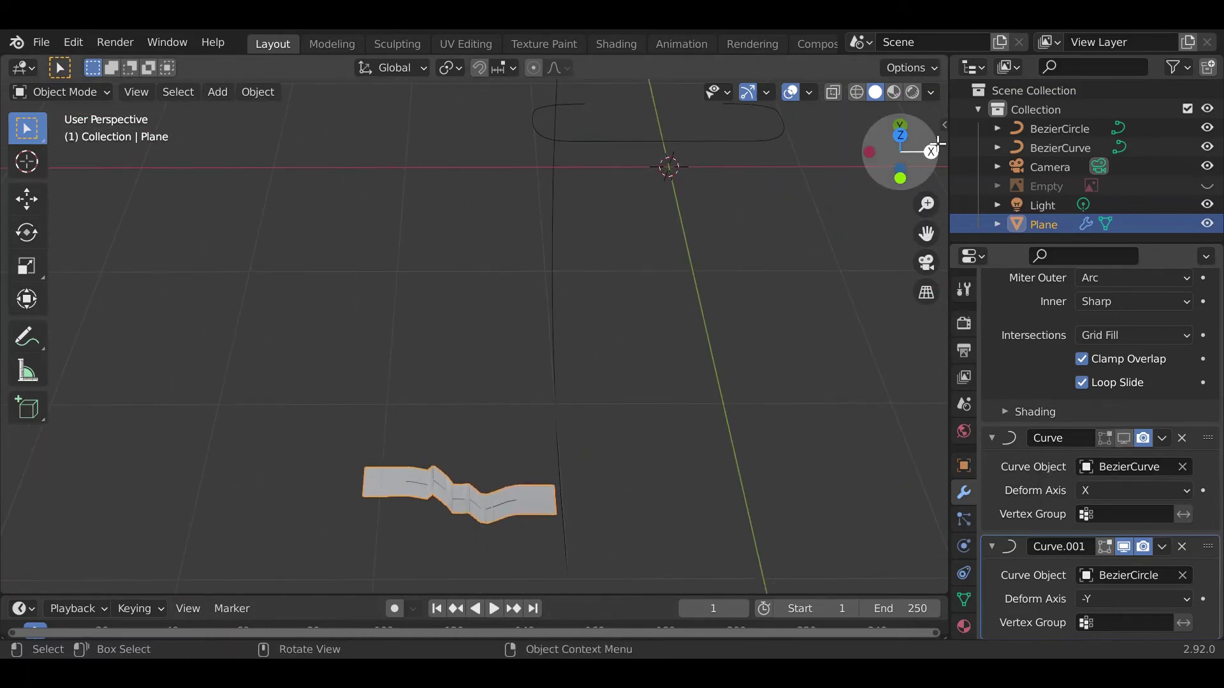
pyautogui.click(900, 135)
pyautogui.keyDown('shift'); pyautogui.moveTo(610, 388); pyautogui.dragTo(589, 361, button='middle'); pyautogui.keyUp('shift')
# - Add an Array modifier to the tread plane and move it to first place in the modifier stack
pyautogui.scroll(5, 1069, 333)
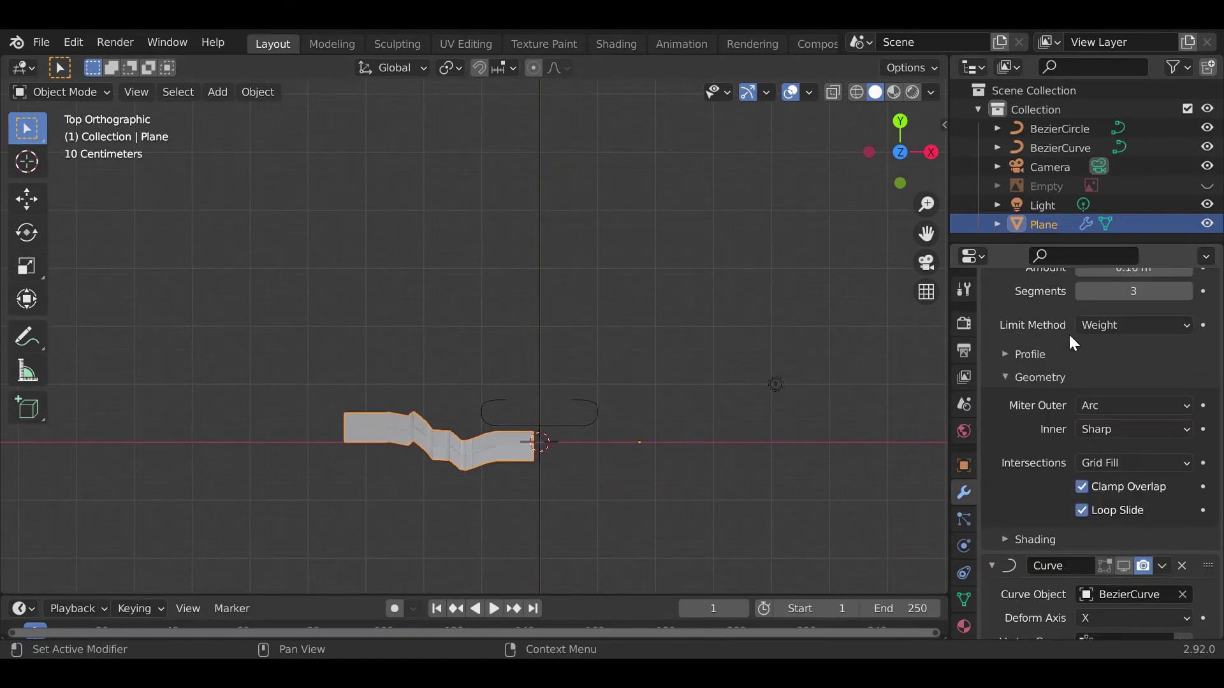
pyautogui.scroll(5, 1077, 335)
pyautogui.click(1074, 319)
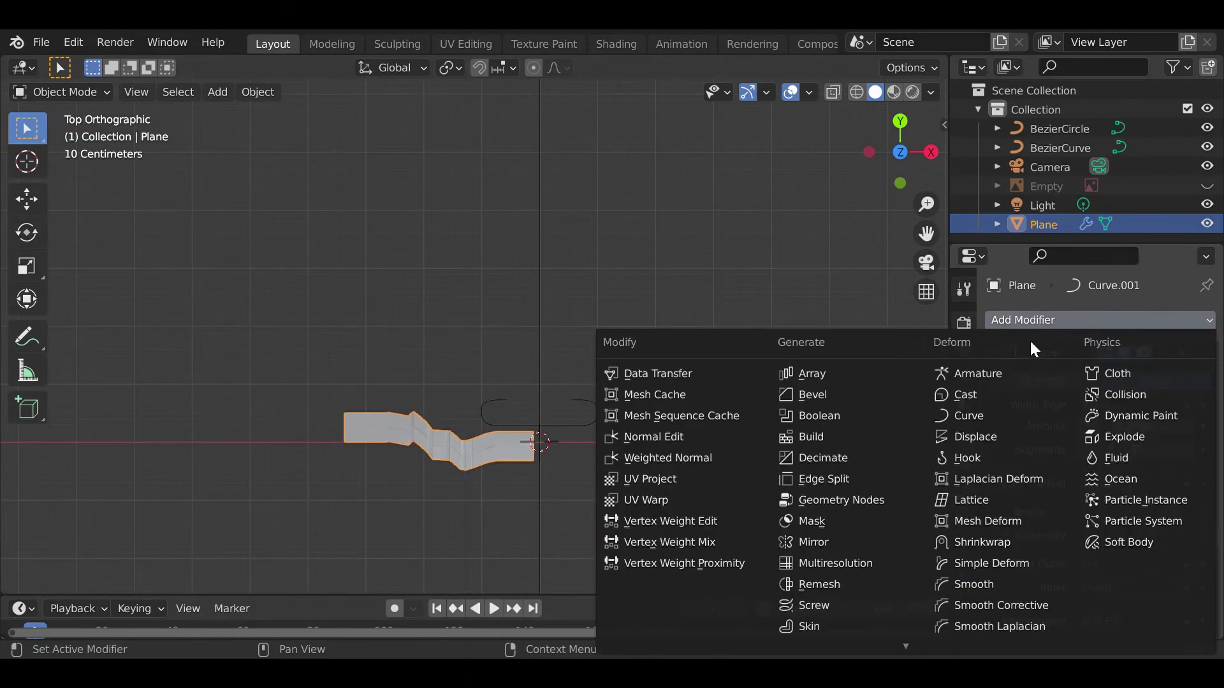
pyautogui.click(826, 376)
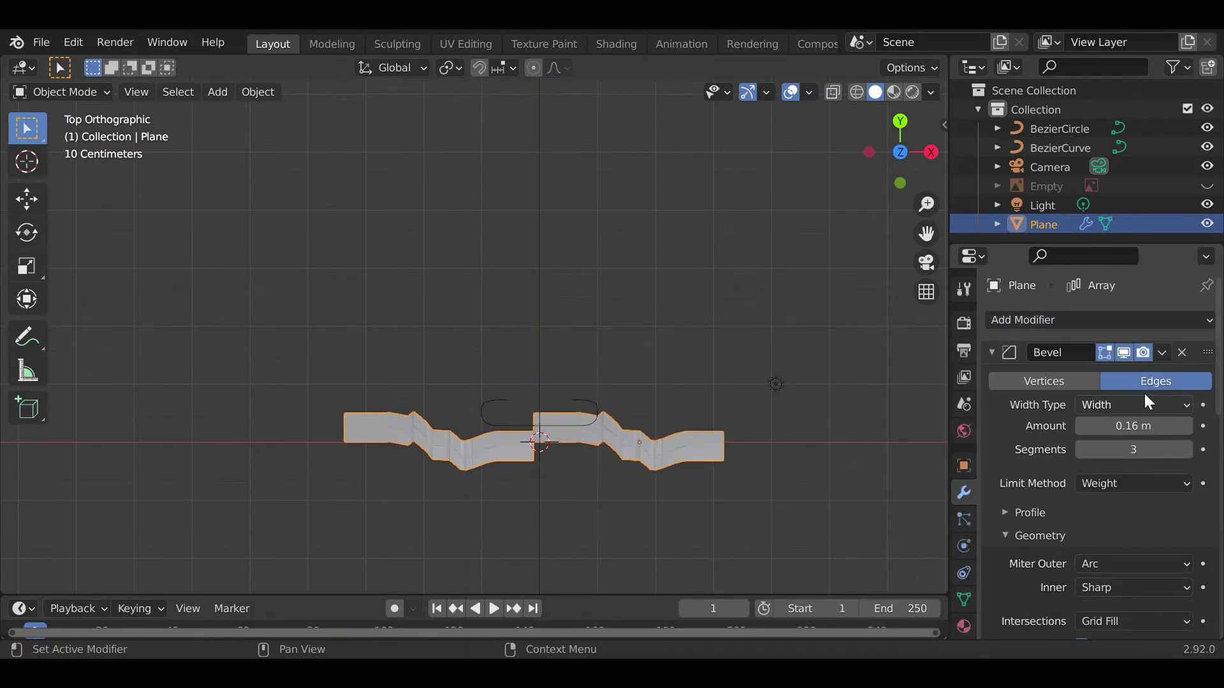
pyautogui.scroll(-15, 1155, 454)
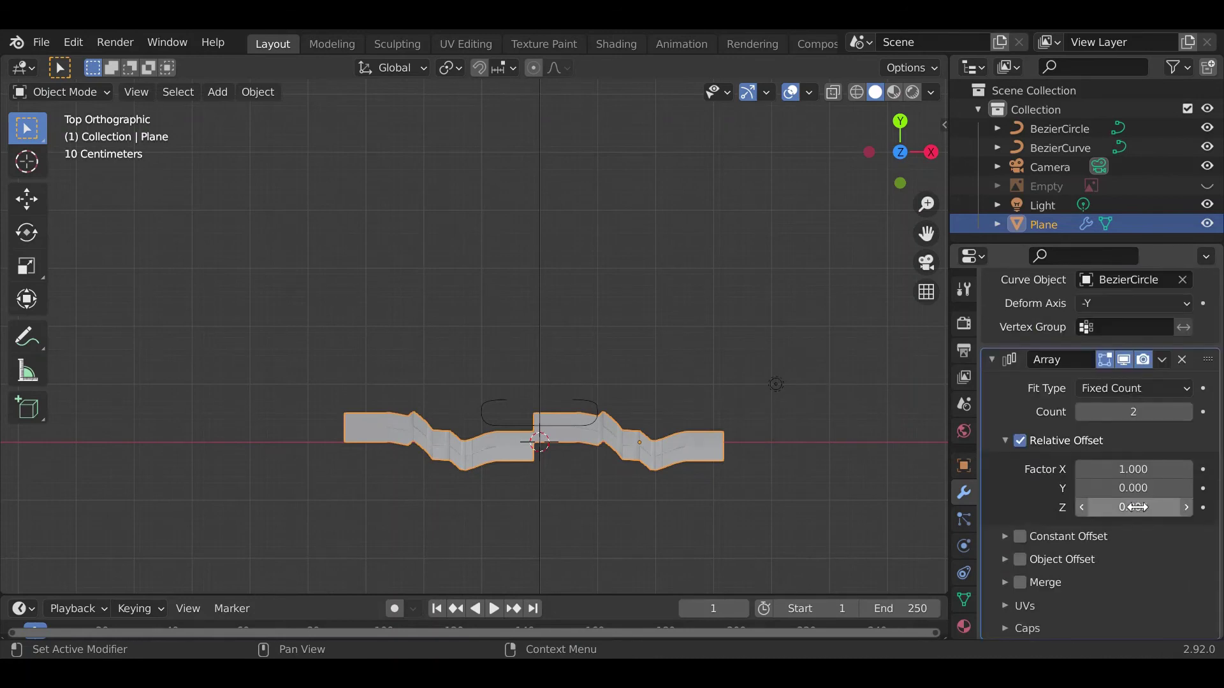
pyautogui.click(1163, 360)
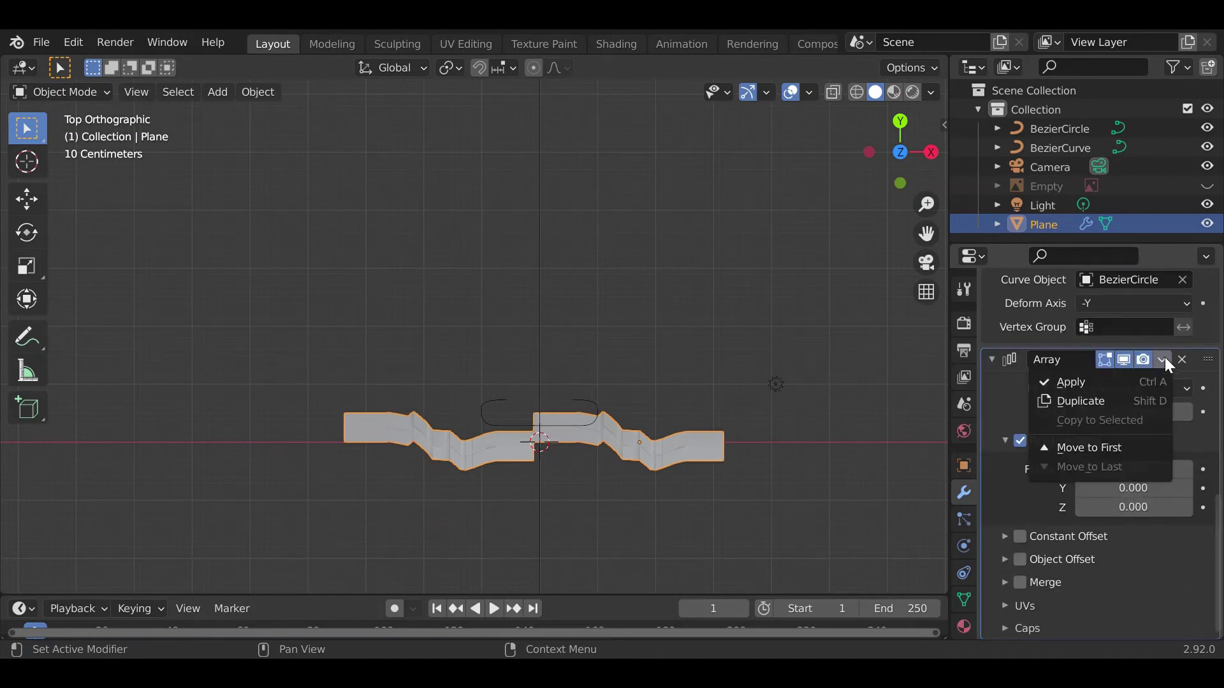
pyautogui.click(1076, 448)
pyautogui.scroll(10, 1100, 408)
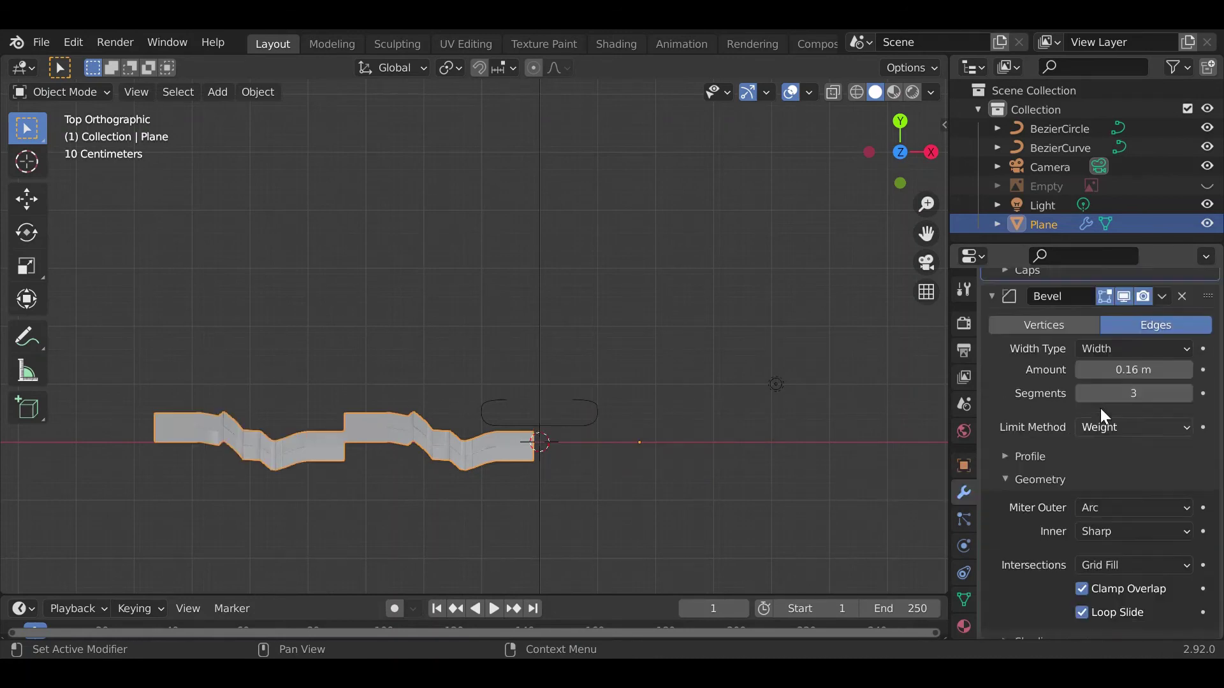
pyautogui.scroll(5, 1100, 408)
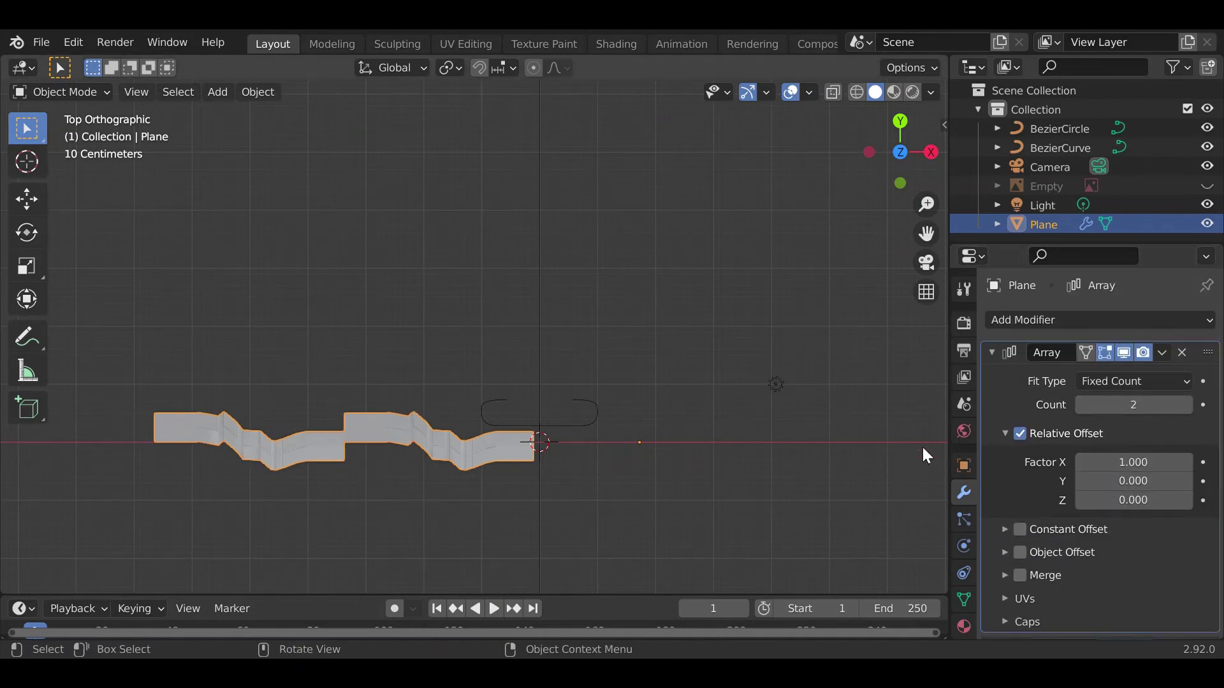
# - Set the Array modifier's relative offset factors to 0 in X and 0.5 in Y
pyautogui.click(1165, 472)
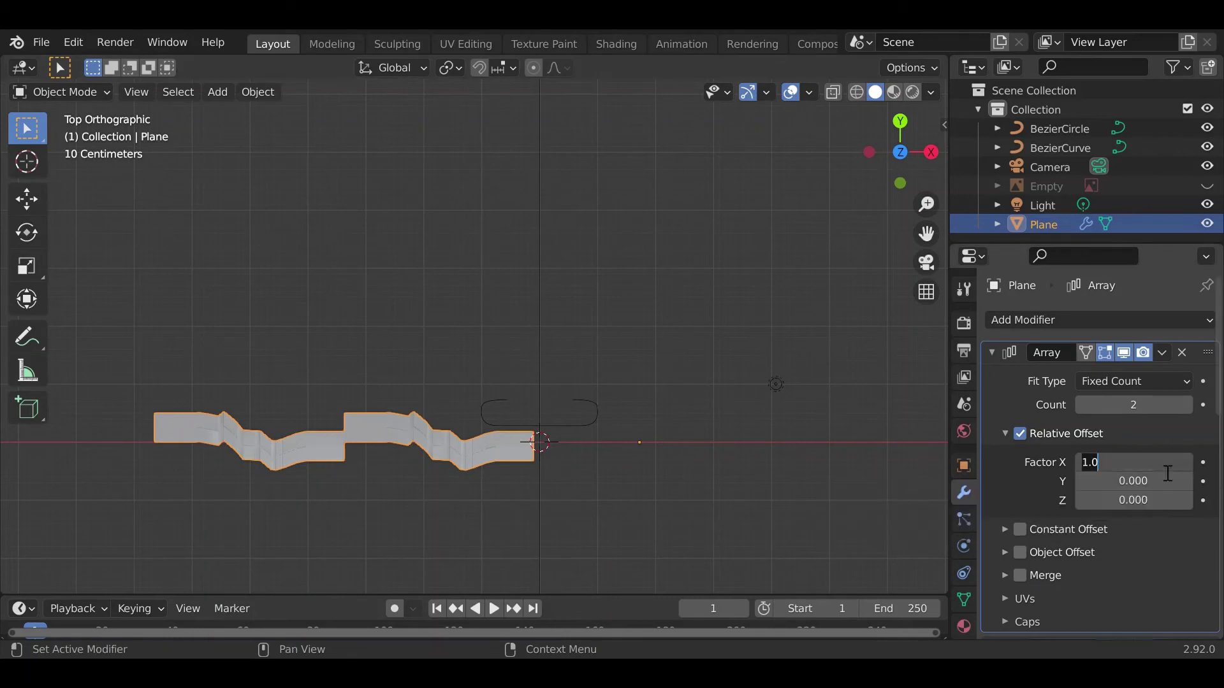
pyautogui.write('0')
pyautogui.press('Return')
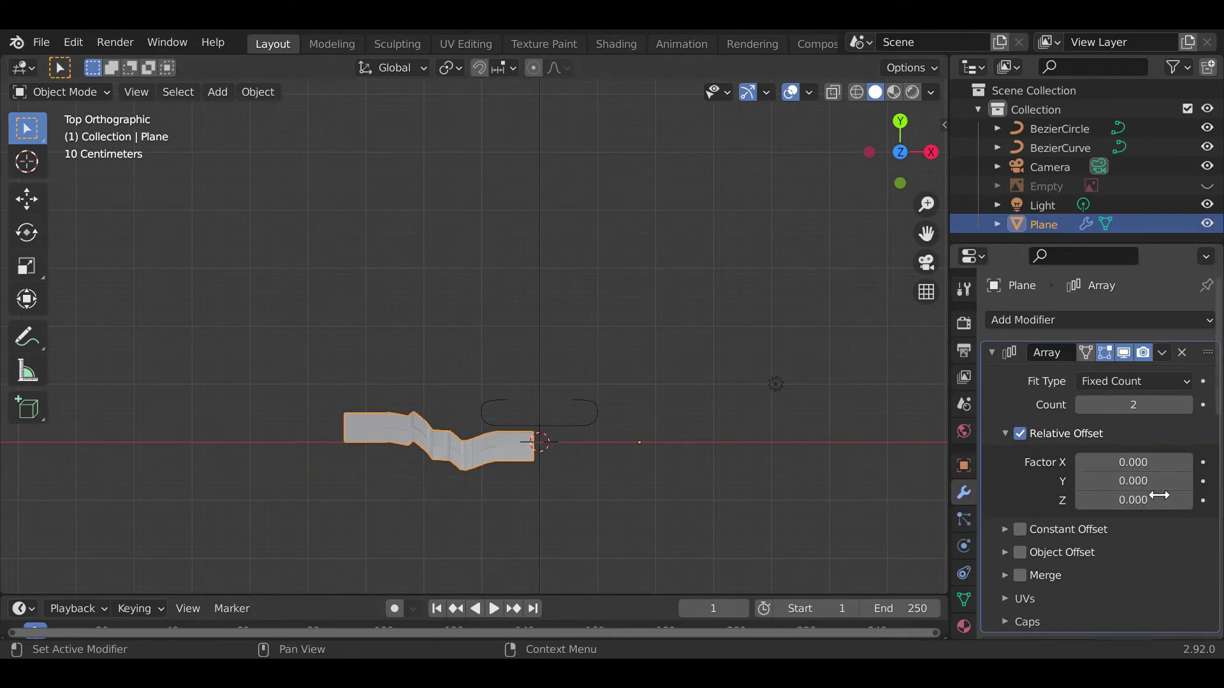
pyautogui.click(1162, 491)
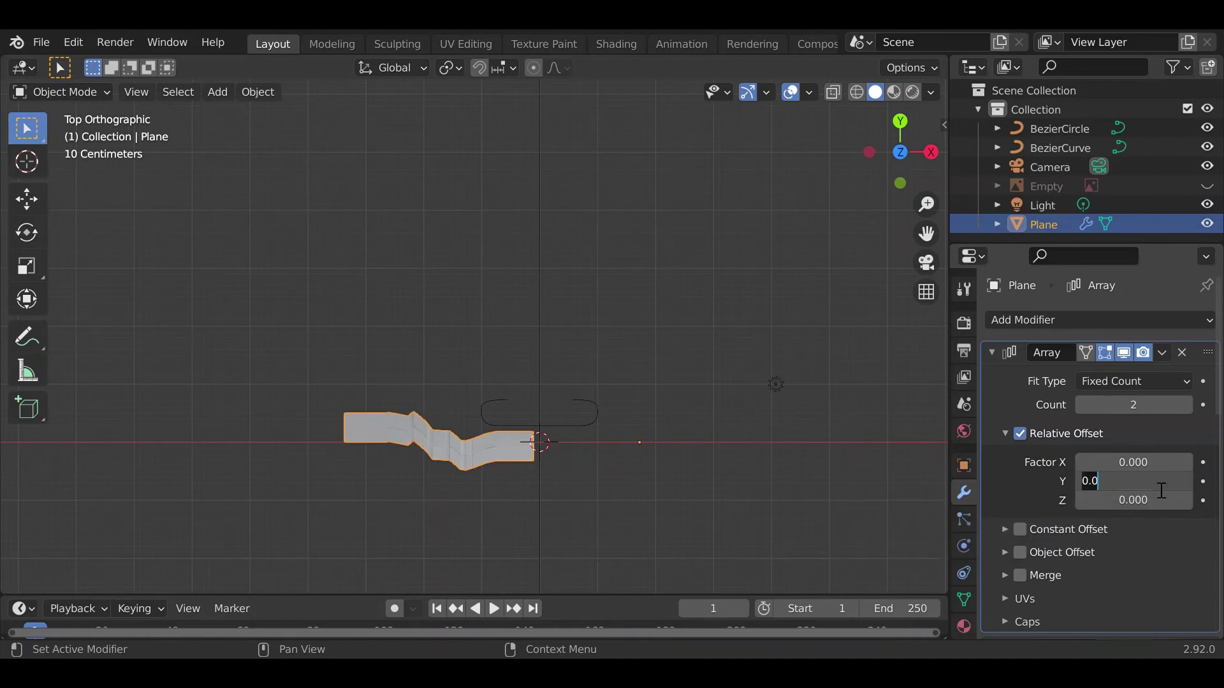
pyautogui.click(1161, 492)
pyautogui.write('5')
pyautogui.press('Return')
# - Narrow the gap between the two array copies by setting the relative offset's Y factor to 0.499
pyautogui.scroll(10, 413, 385)
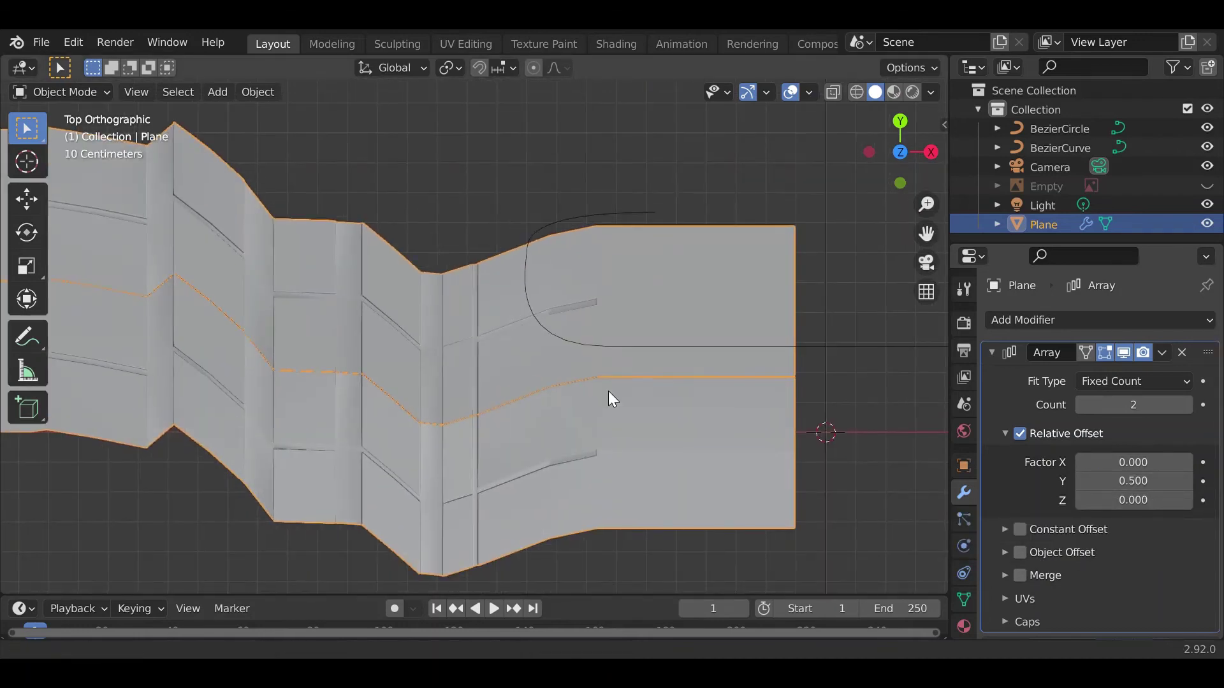
pyautogui.scroll(8, 608, 393)
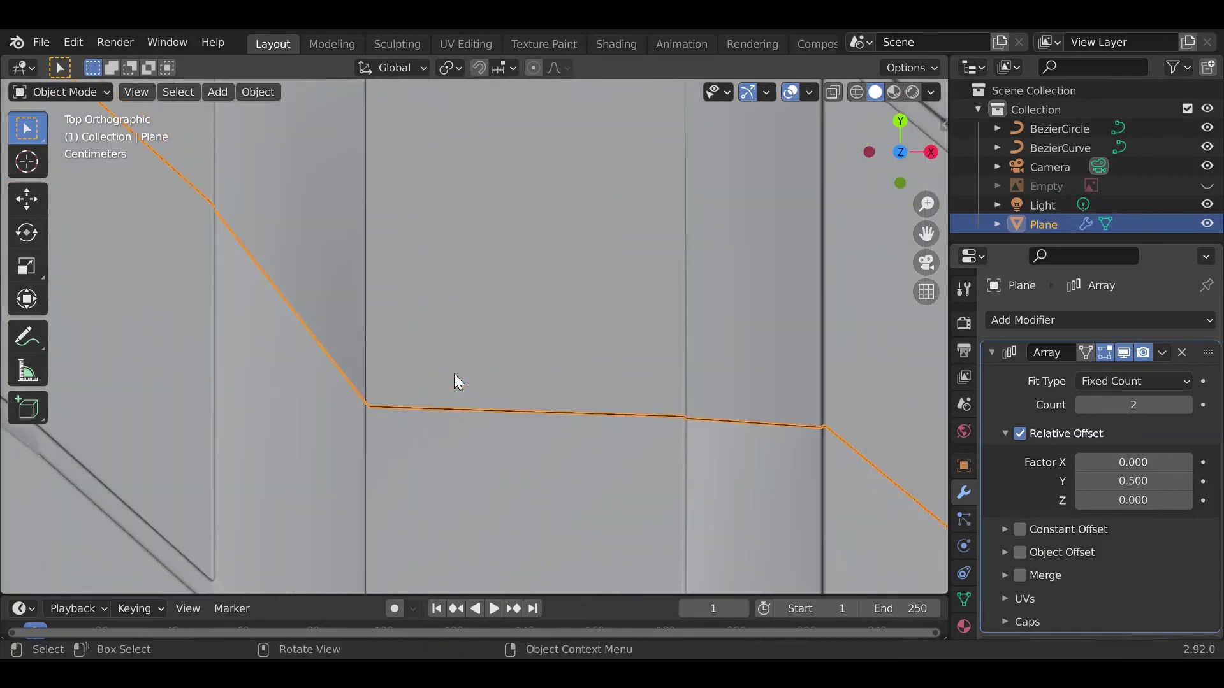
pyautogui.scroll(6, 454, 376)
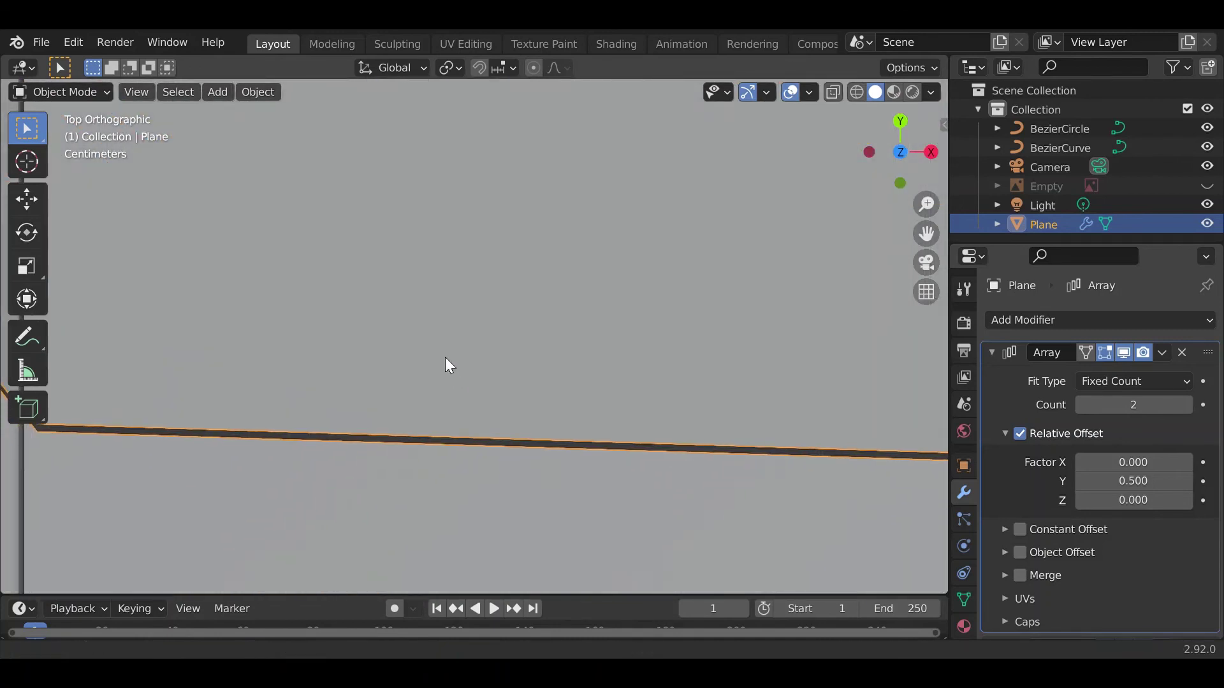
pyautogui.scroll(2, 507, 453)
pyautogui.keyDown('shift'); pyautogui.moveTo(507, 453); pyautogui.dragTo(488, 360, button='middle'); pyautogui.keyUp('shift')
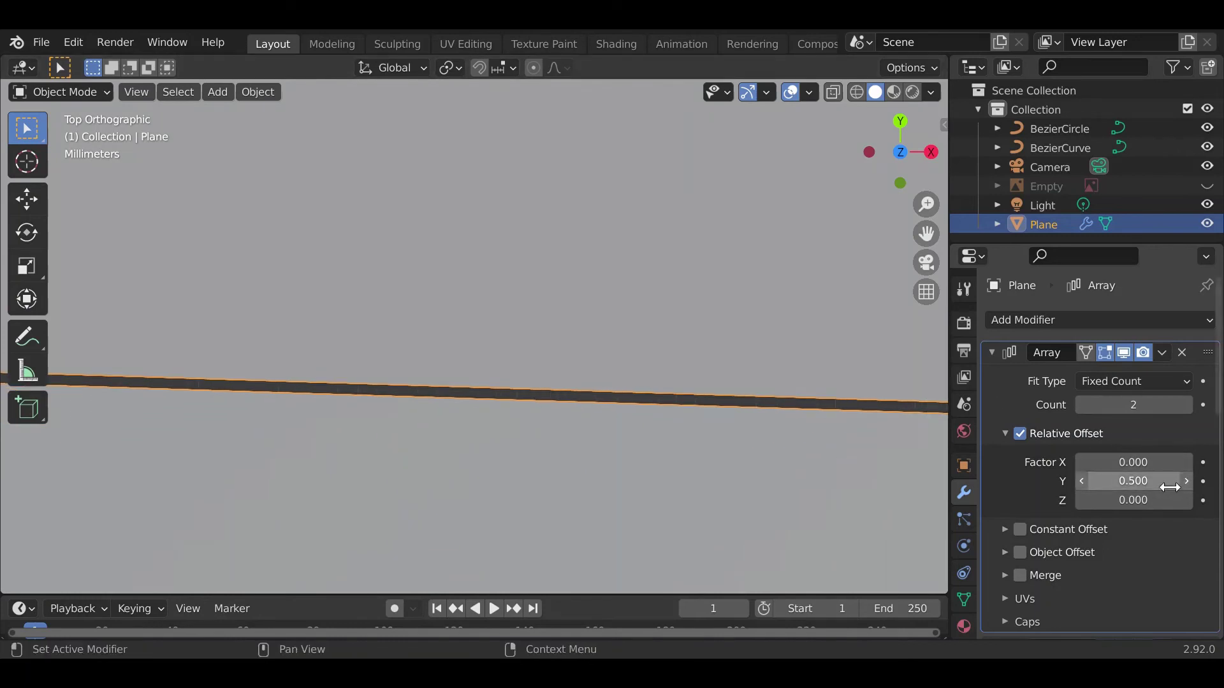
pyautogui.click(1150, 482)
pyautogui.click(1120, 490)
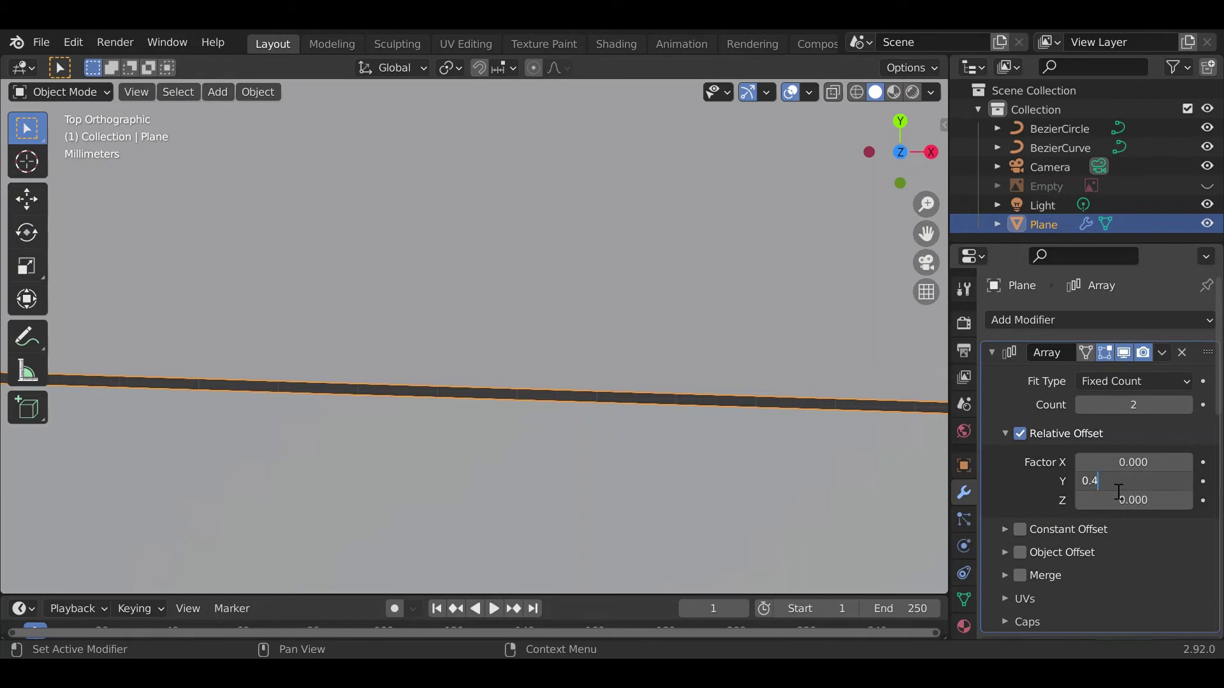
pyautogui.press('Return')
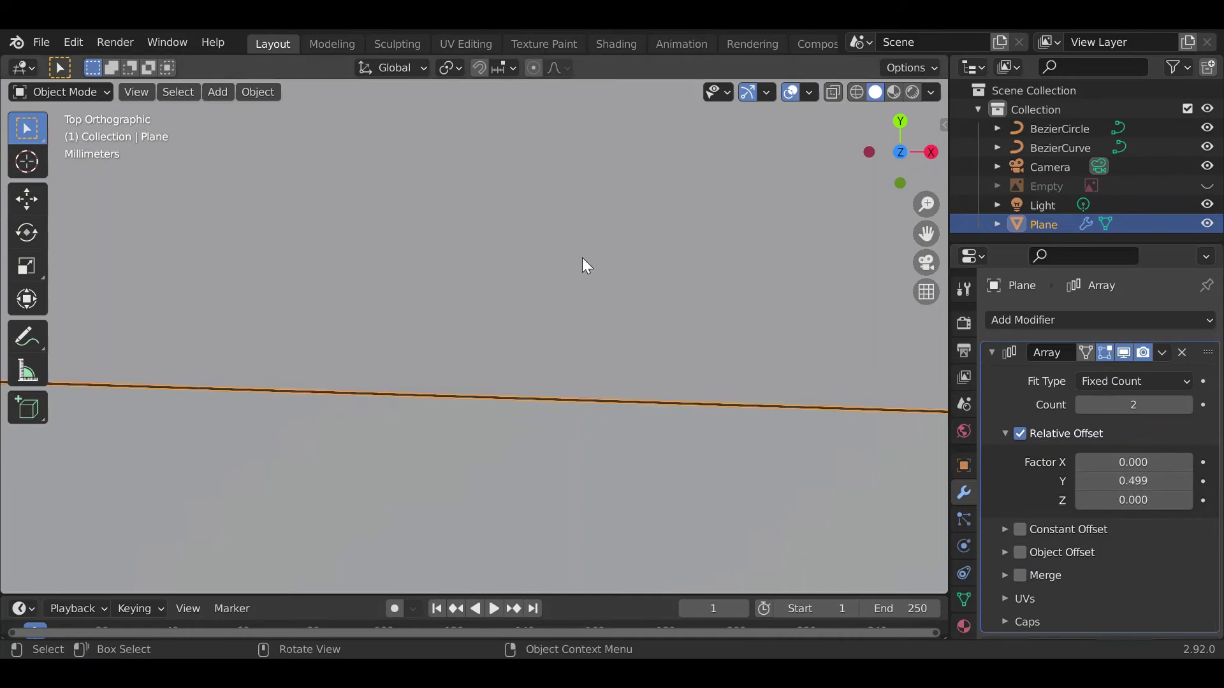
# - Check the seam between the array copies and turn the viewport display of the BezierCurve Curve modifier back on
pyautogui.scroll(-1, 386, 289)
pyautogui.scroll(-12, 386, 288)
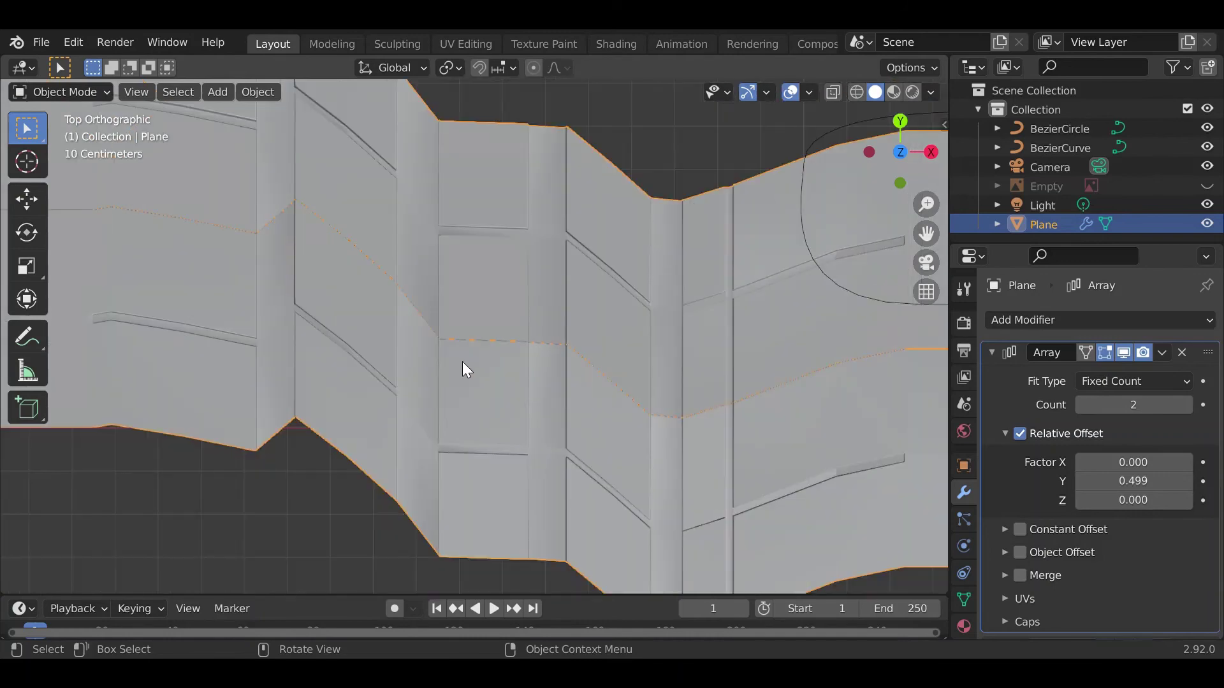
pyautogui.scroll(-4, 484, 369)
pyautogui.scroll(6, 489, 392)
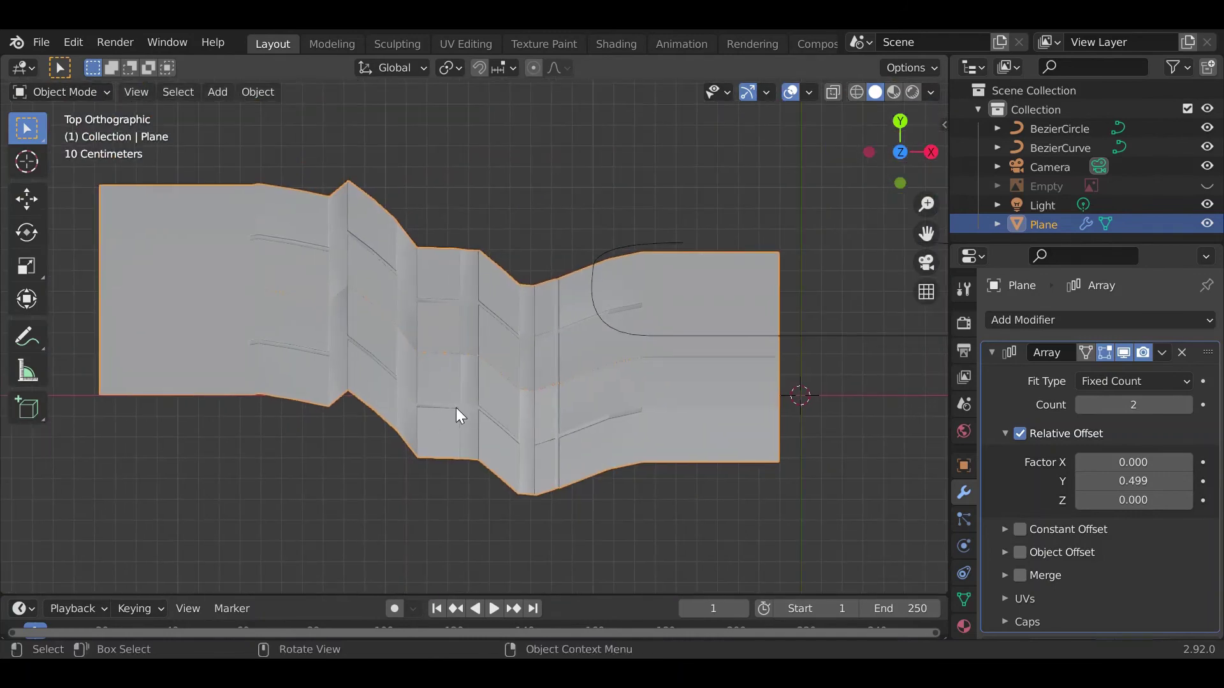
pyautogui.scroll(-2, 568, 425)
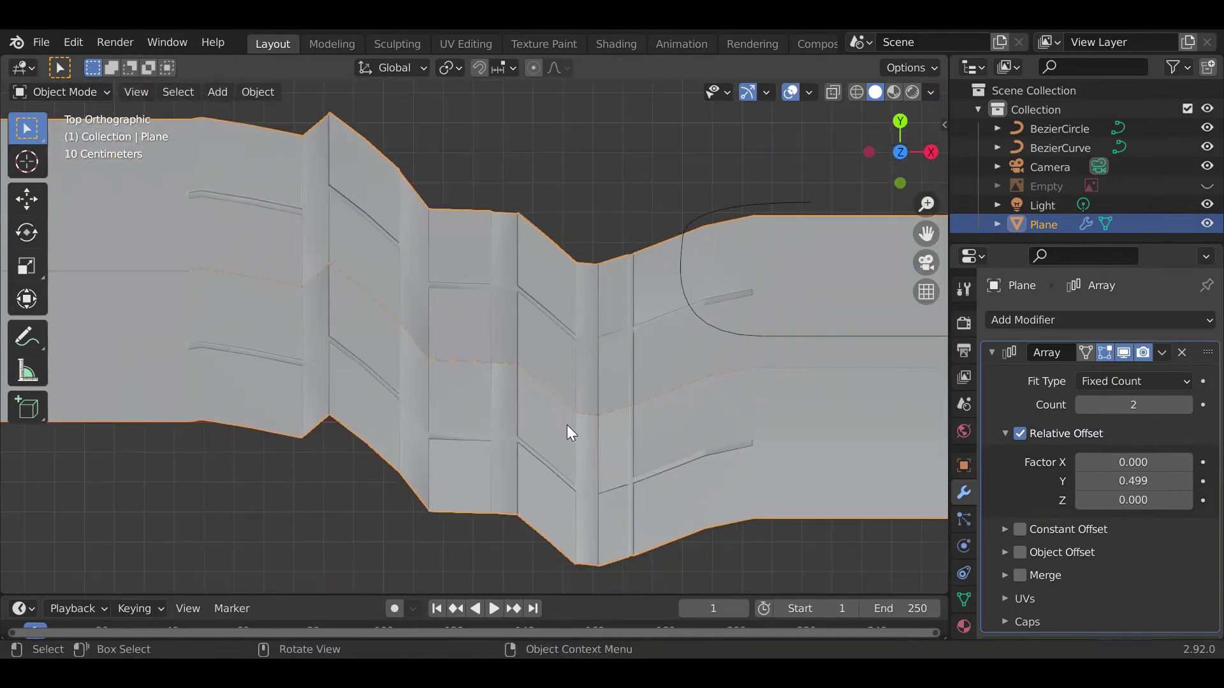
pyautogui.scroll(-3, 527, 346)
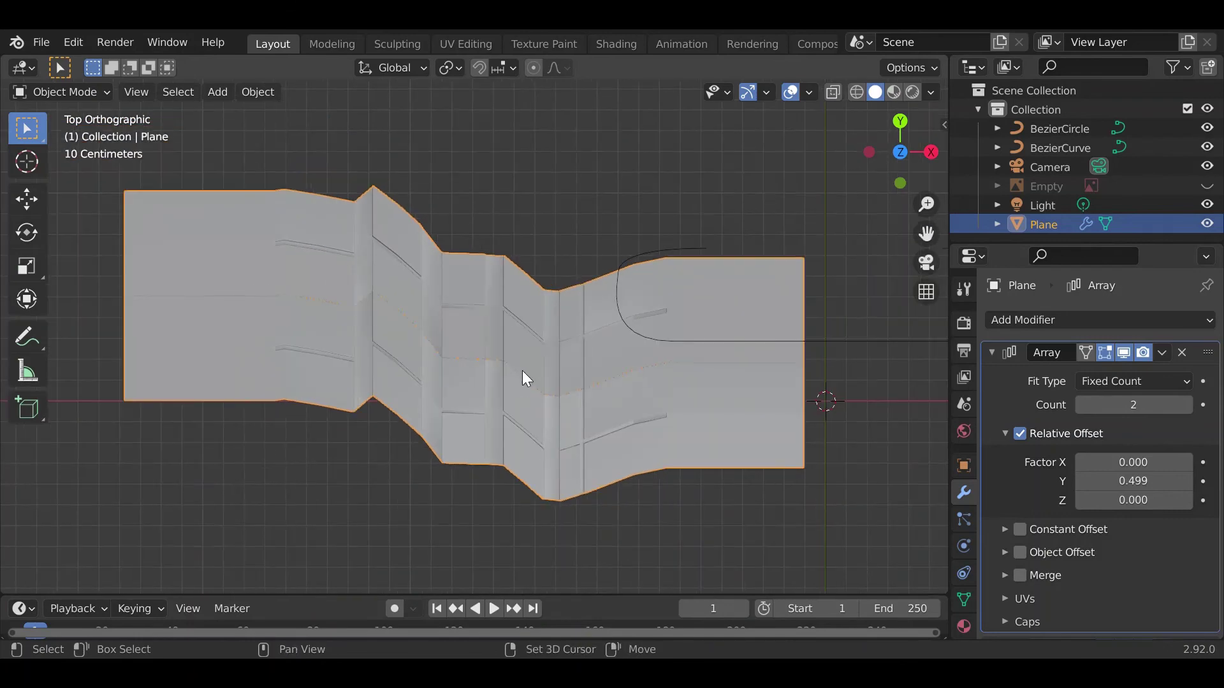
pyautogui.scroll(-1, 557, 365)
pyautogui.scroll(-12, 1050, 469)
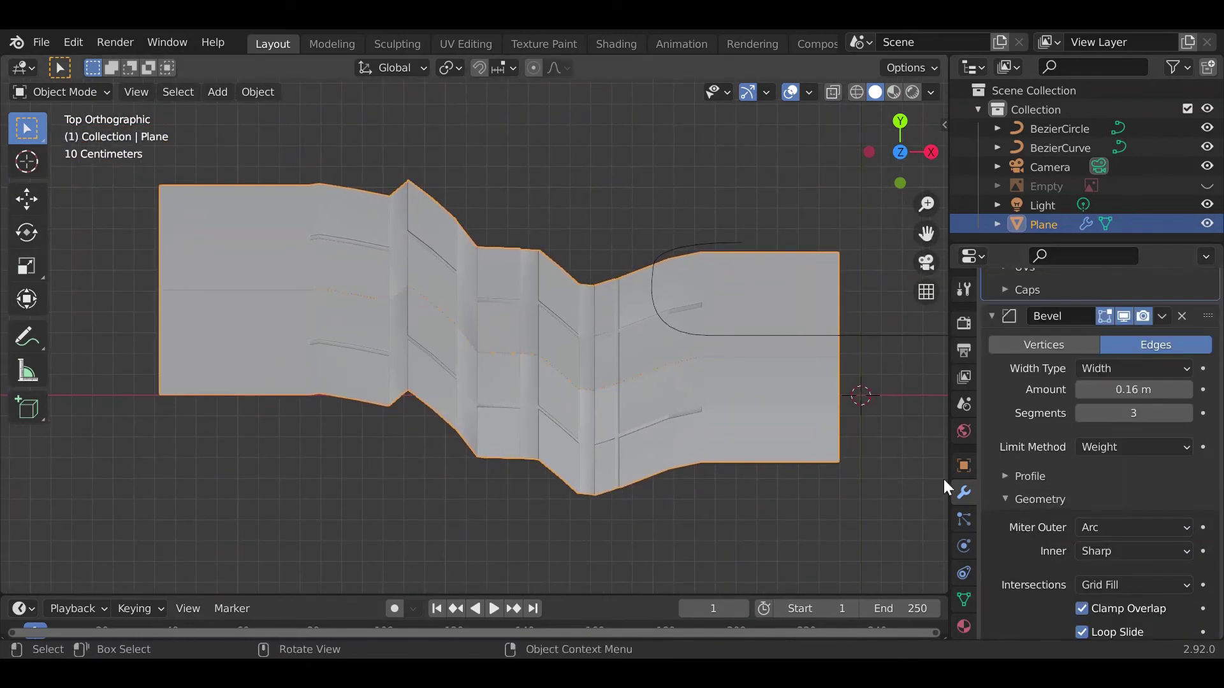
pyautogui.scroll(-6, 943, 476)
pyautogui.scroll(-4, 1041, 505)
pyautogui.scroll(-5, 1046, 510)
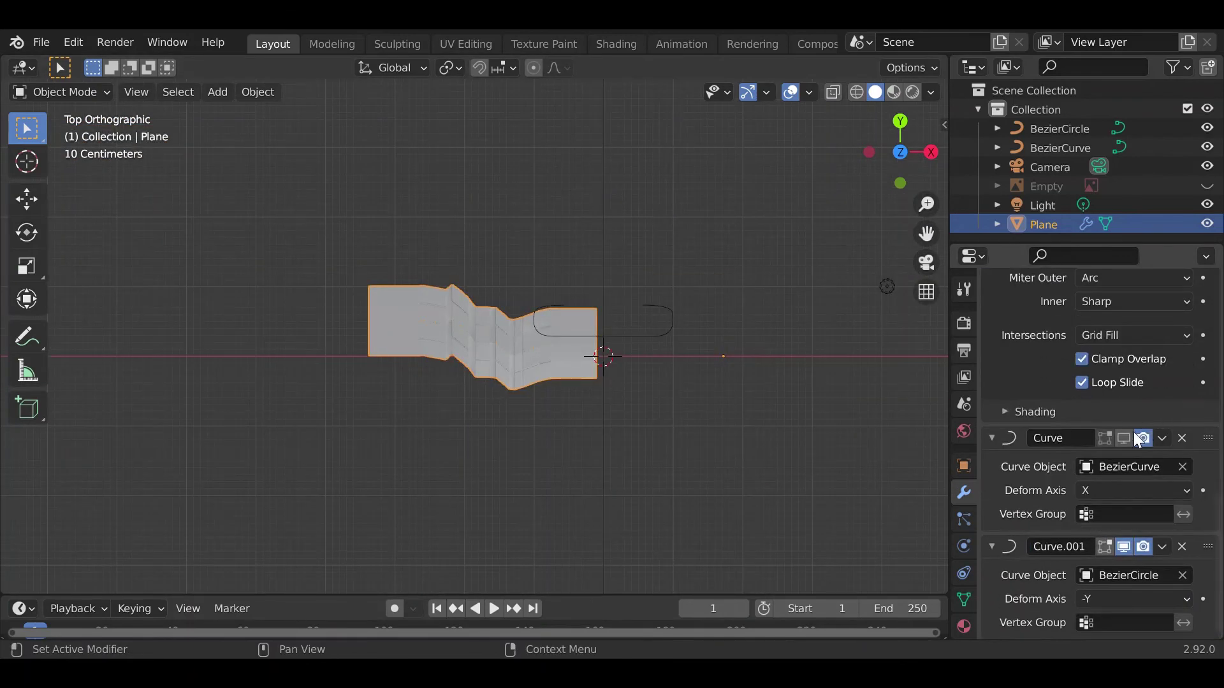
pyautogui.click(1125, 438)
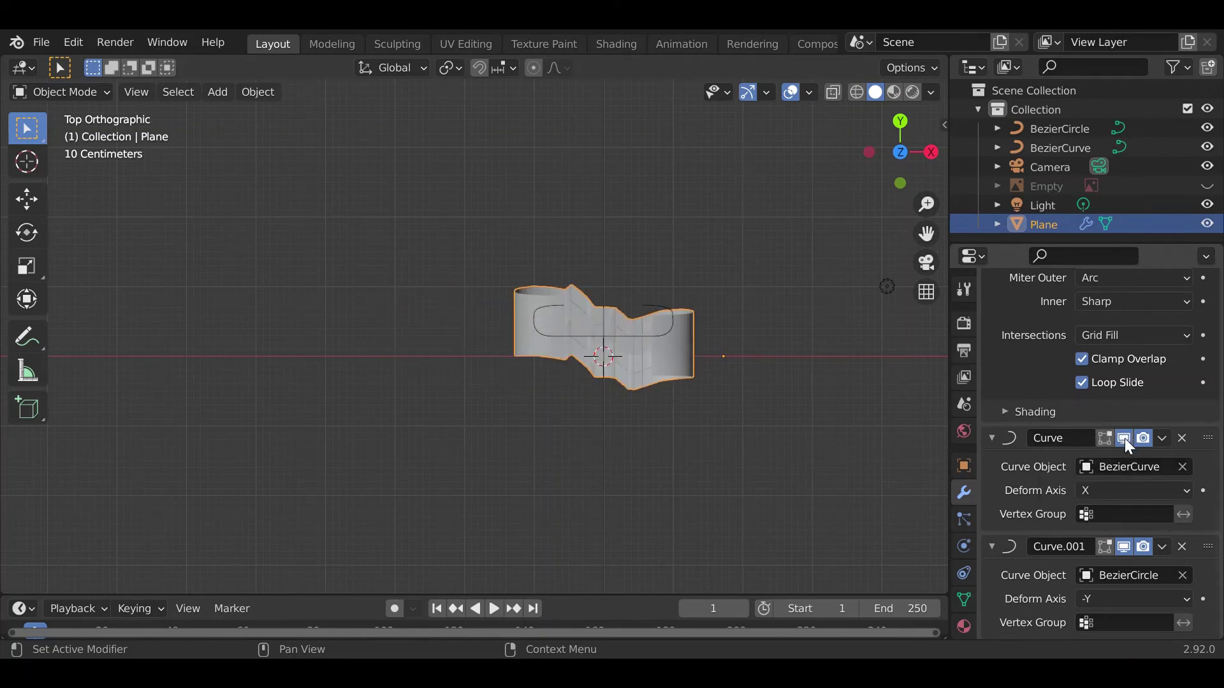
# - Try Array modifier counts of 85, 115 and 157 to fill the Bezier circle with tread copies
pyautogui.moveTo(678, 446); pyautogui.dragTo(494, 241, button='middle')
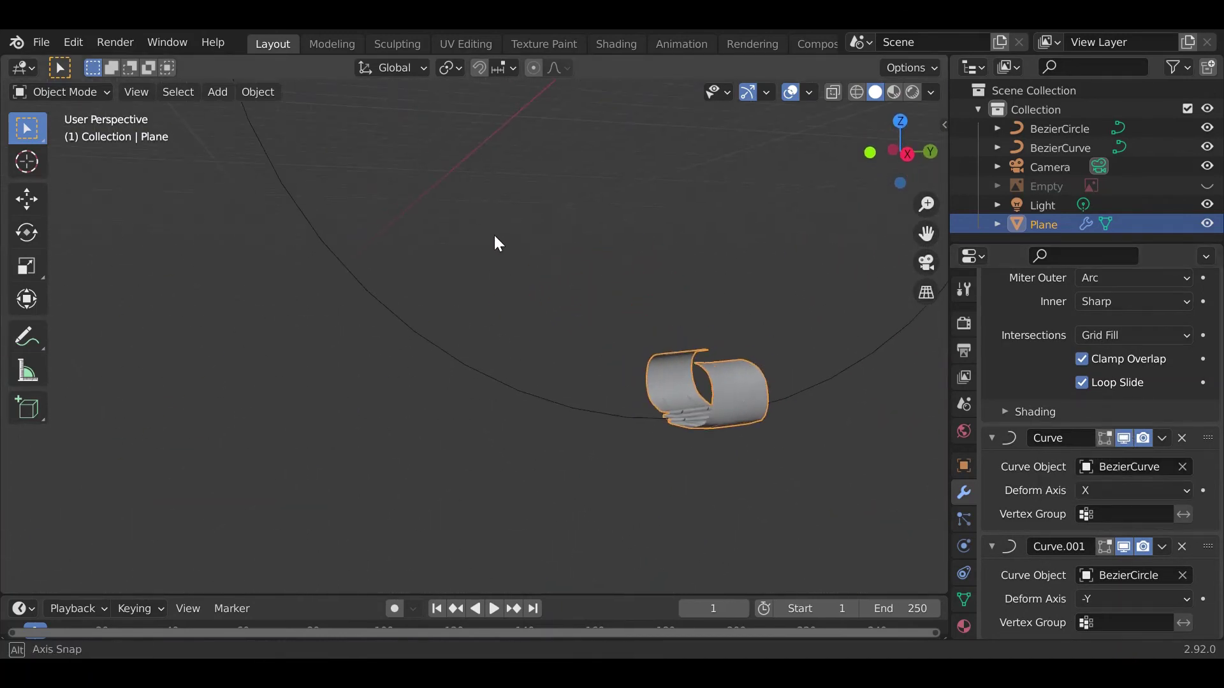
pyautogui.moveTo(745, 402); pyautogui.dragTo(681, 451, button='middle')
pyautogui.scroll(12, 1111, 476)
pyautogui.scroll(3, 1110, 472)
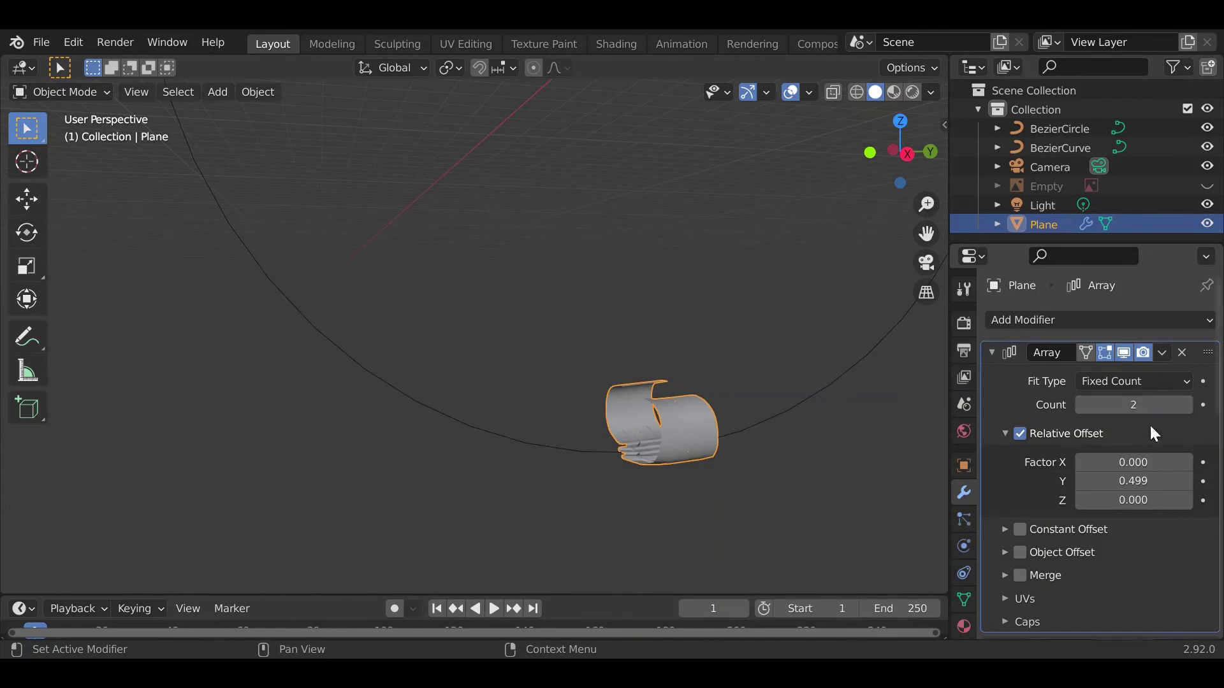
pyautogui.moveTo(1124, 418); pyautogui.dragTo(1214, 405)
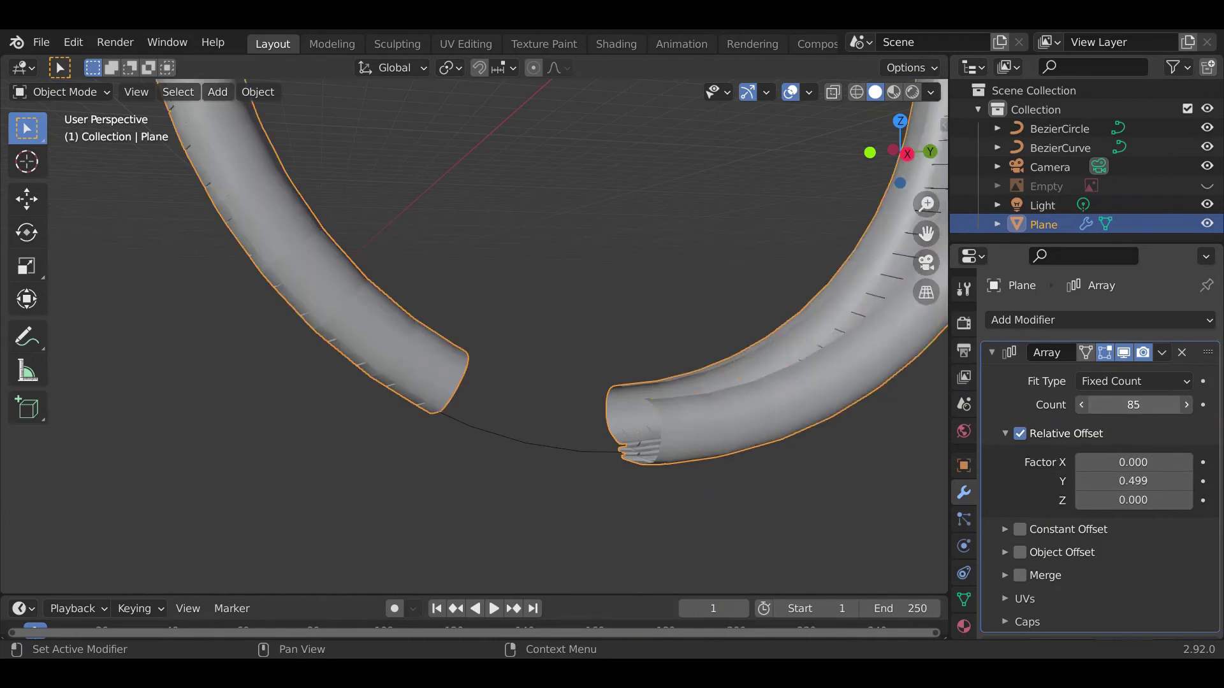
pyautogui.moveTo(1133, 404); pyautogui.dragTo(1173, 405)
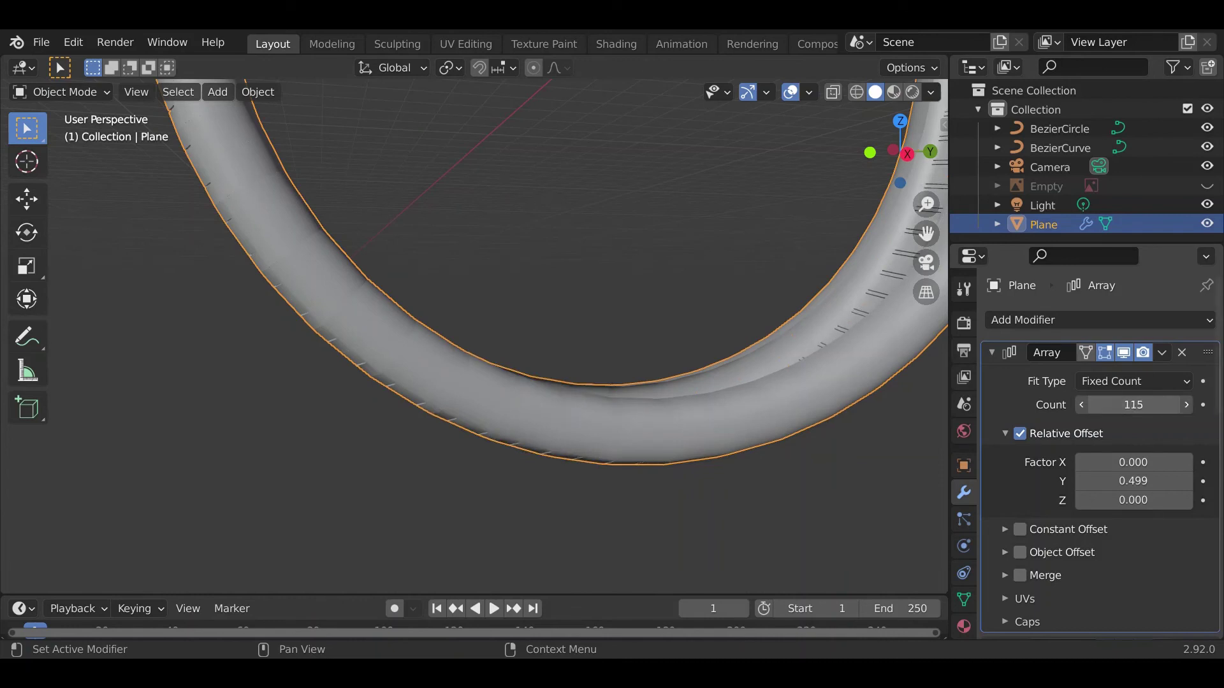
pyautogui.moveTo(1151, 413)
pyautogui.mouseDown()
pyautogui.moveTo(1167, 413)
pyautogui.moveTo(1149, 419)
pyautogui.mouseUp()
# - Set the Plane's Array modifier count to 90, raise it to 91 and check the remaining gap in the ring
pyautogui.click(1149, 420)
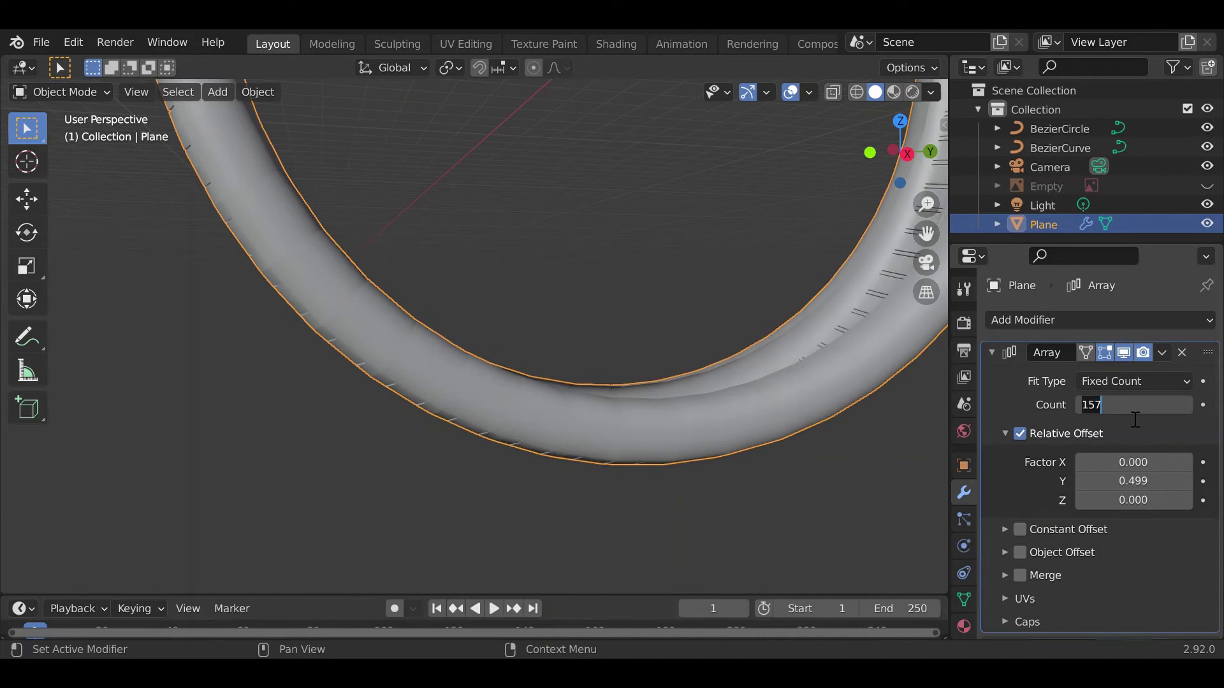
pyautogui.write('90')
pyautogui.press('Return')
pyautogui.moveTo(686, 432); pyautogui.dragTo(612, 446, button='middle')
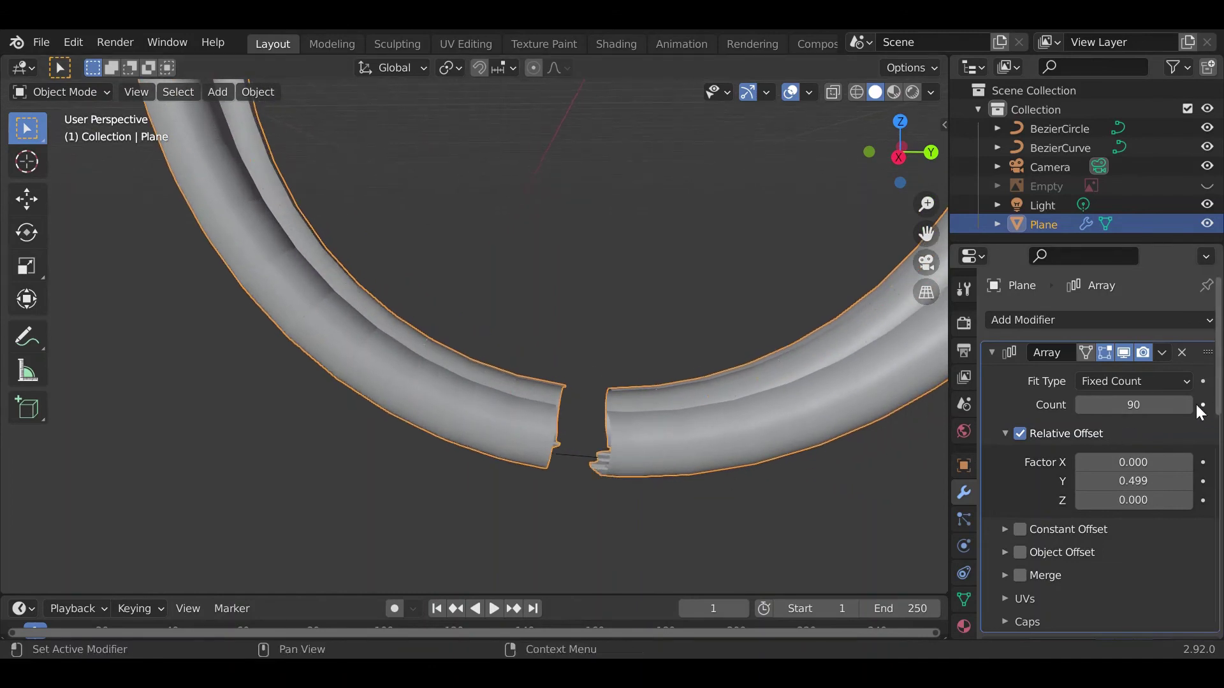
pyautogui.click(1188, 405)
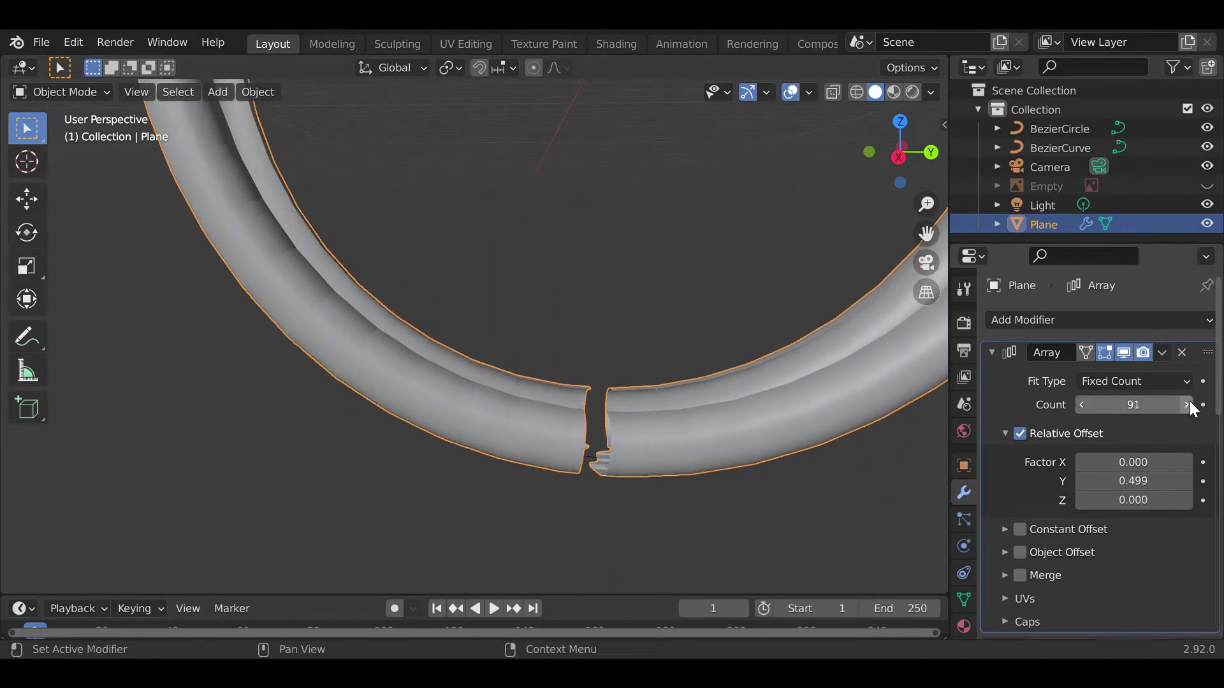
pyautogui.scroll(3, 637, 444)
pyautogui.keyDown('shift'); pyautogui.moveTo(638, 444); pyautogui.dragTo(529, 389, button='middle'); pyautogui.keyUp('shift')
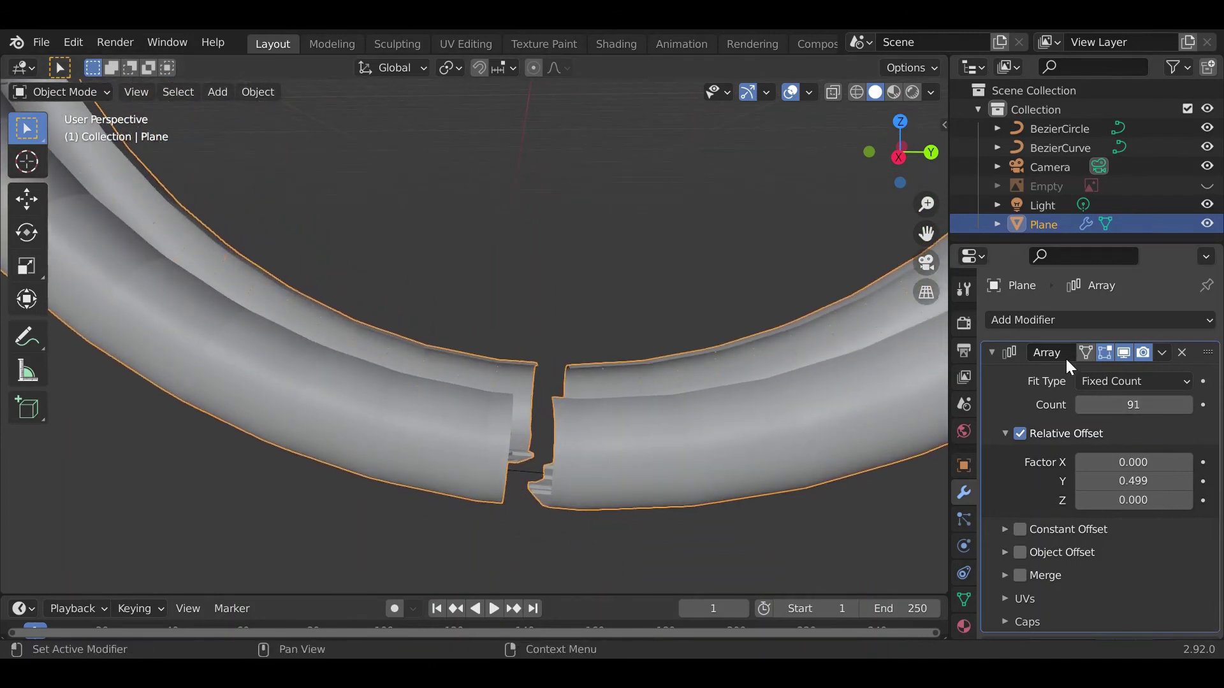
# - Try an Array modifier count of 92 and set it back to 91
pyautogui.click(1187, 405)
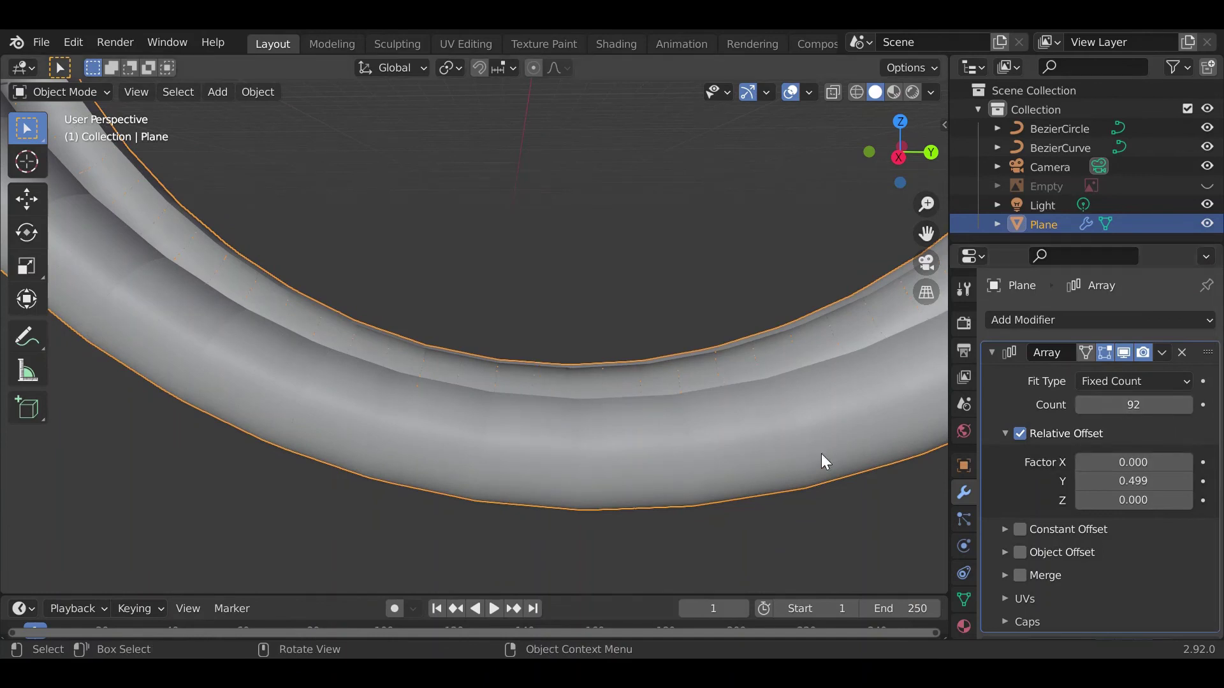
pyautogui.moveTo(628, 467)
pyautogui.mouseDown(button='middle')
pyautogui.moveTo(639, 523)
pyautogui.moveTo(651, 510)
pyautogui.mouseUp(button='middle')
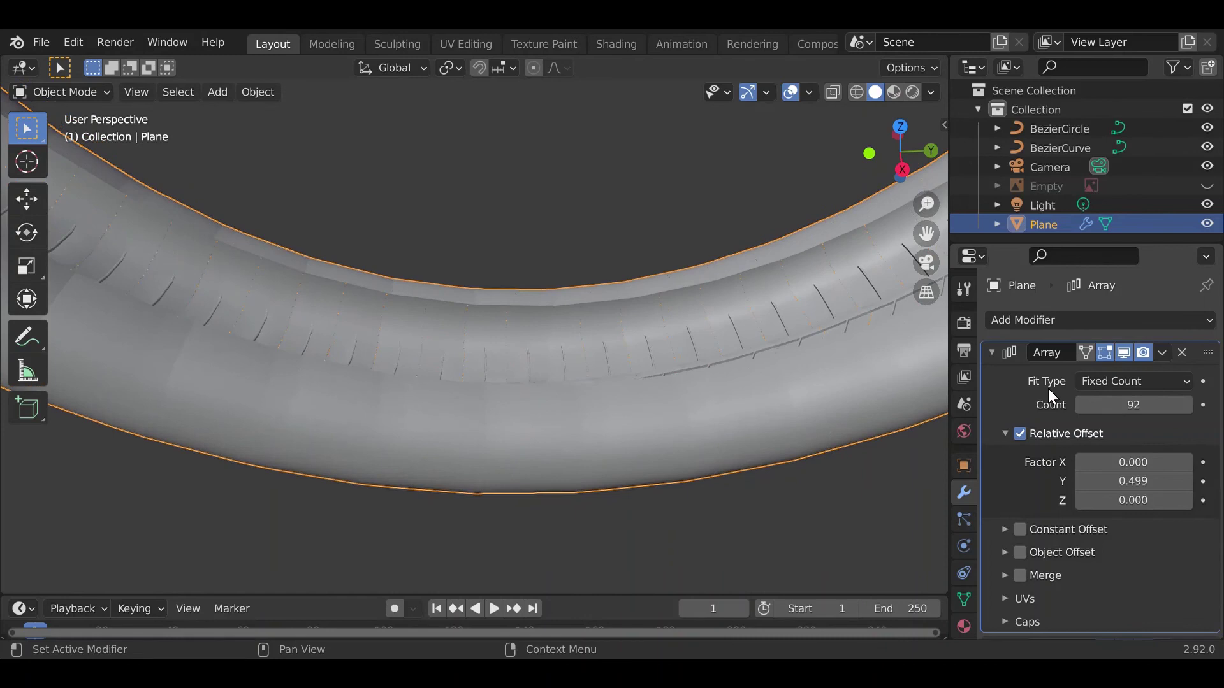
pyautogui.click(1083, 404)
pyautogui.scroll(2, 571, 442)
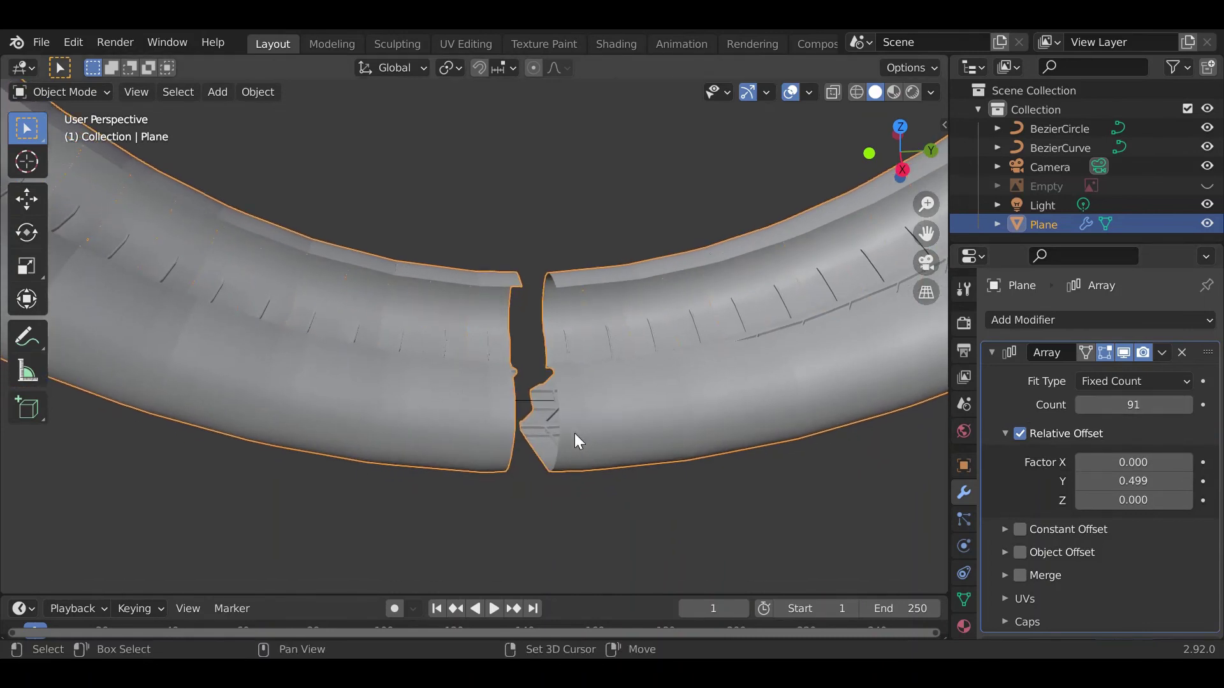
pyautogui.moveTo(575, 435); pyautogui.dragTo(539, 426, button='middle')
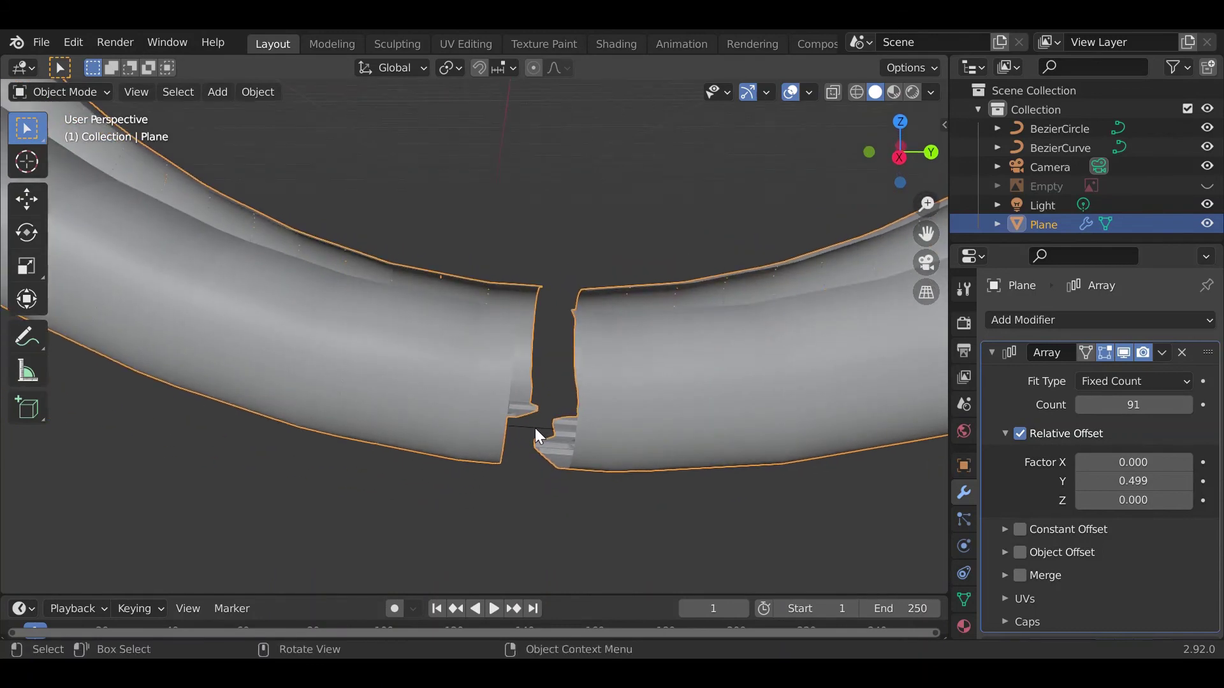
# - Select the Bezier circle through the gap and scale it down to about 0.992 to bring the tyre ends together
pyautogui.click(534, 427)
pyautogui.keyDown('shift'); pyautogui.moveTo(584, 384); pyautogui.dragTo(595, 491, button='middle'); pyautogui.keyUp('shift')
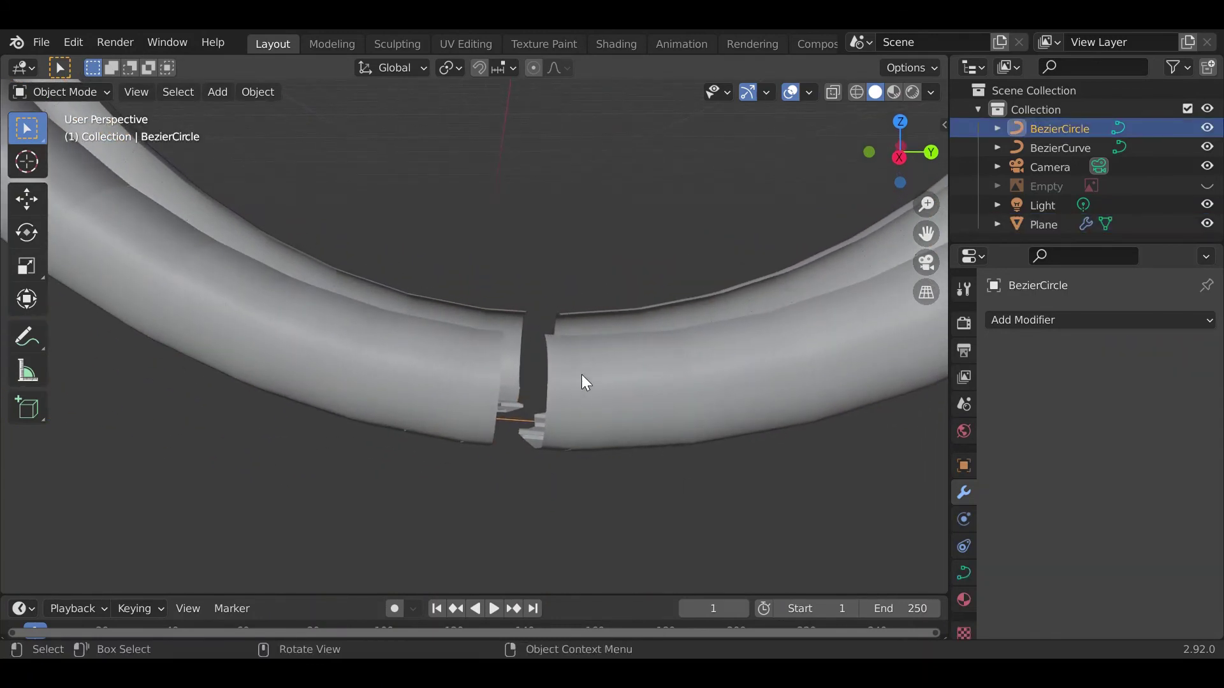
pyautogui.moveTo(603, 369); pyautogui.dragTo(569, 411, button='middle')
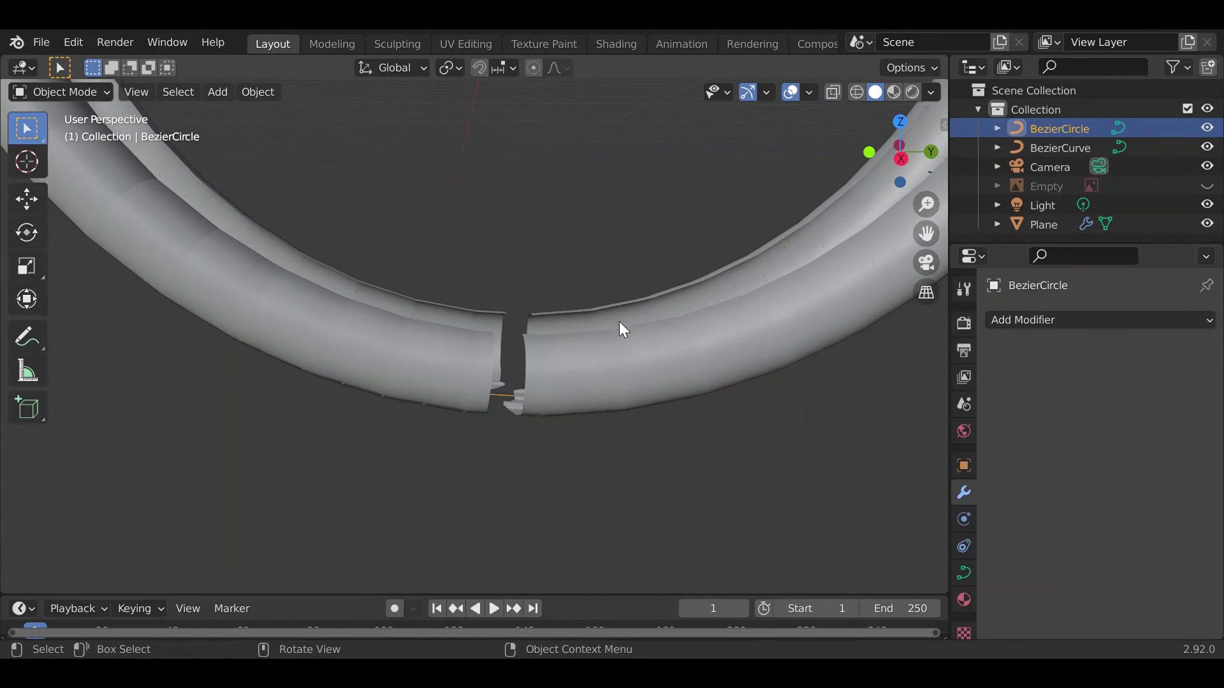
pyautogui.press('s')
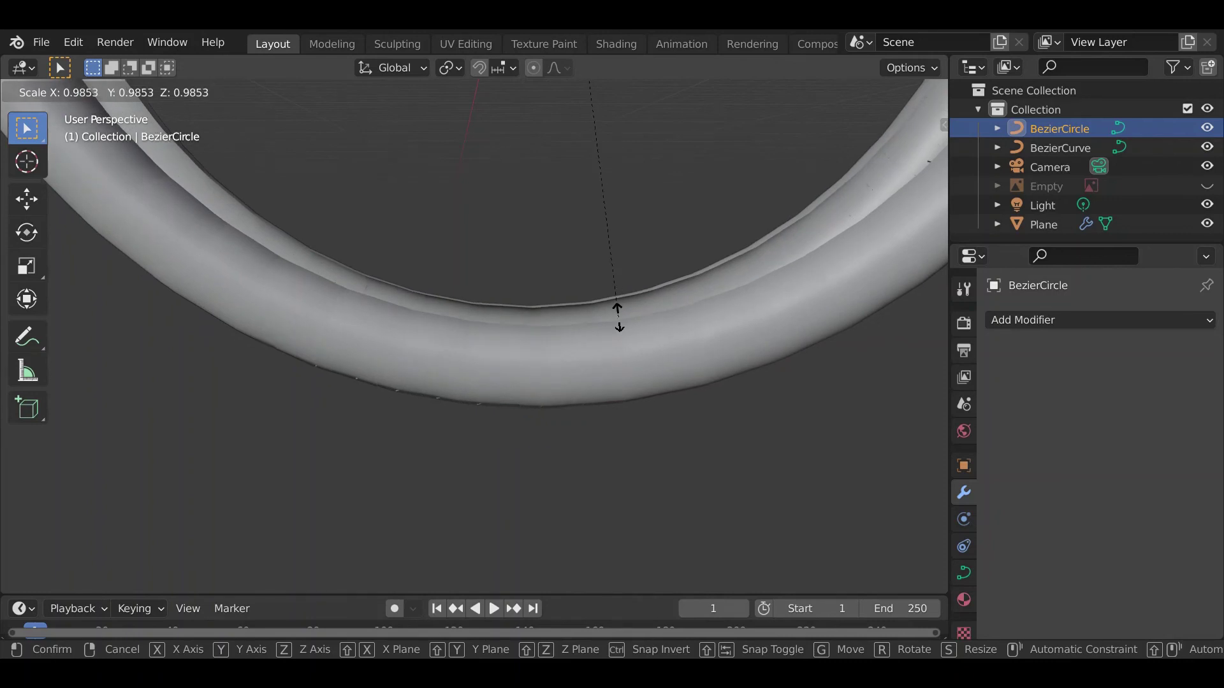
pyautogui.click(617, 322)
# - Fine-tune the Bezier circle's size with two very small resizes, the last to about 0.999, and check the seam up close
pyautogui.scroll(3, 561, 383)
pyautogui.press('s')
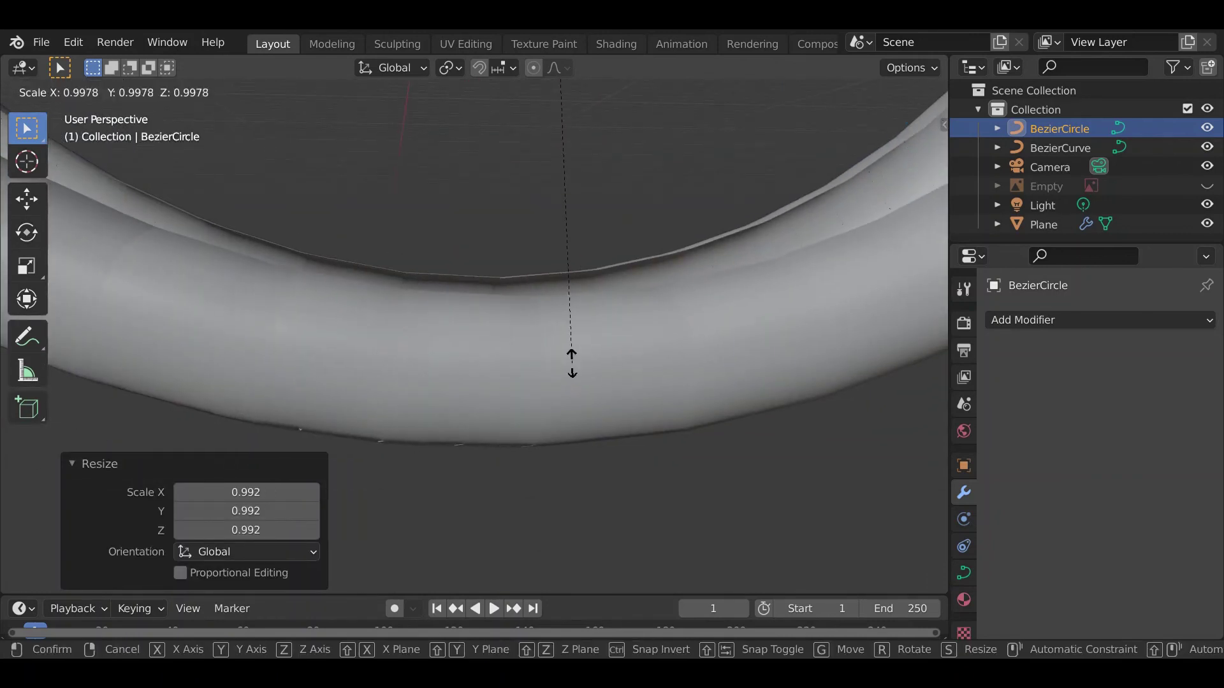
pyautogui.click(571, 365)
pyautogui.scroll(3, 555, 394)
pyautogui.press('s')
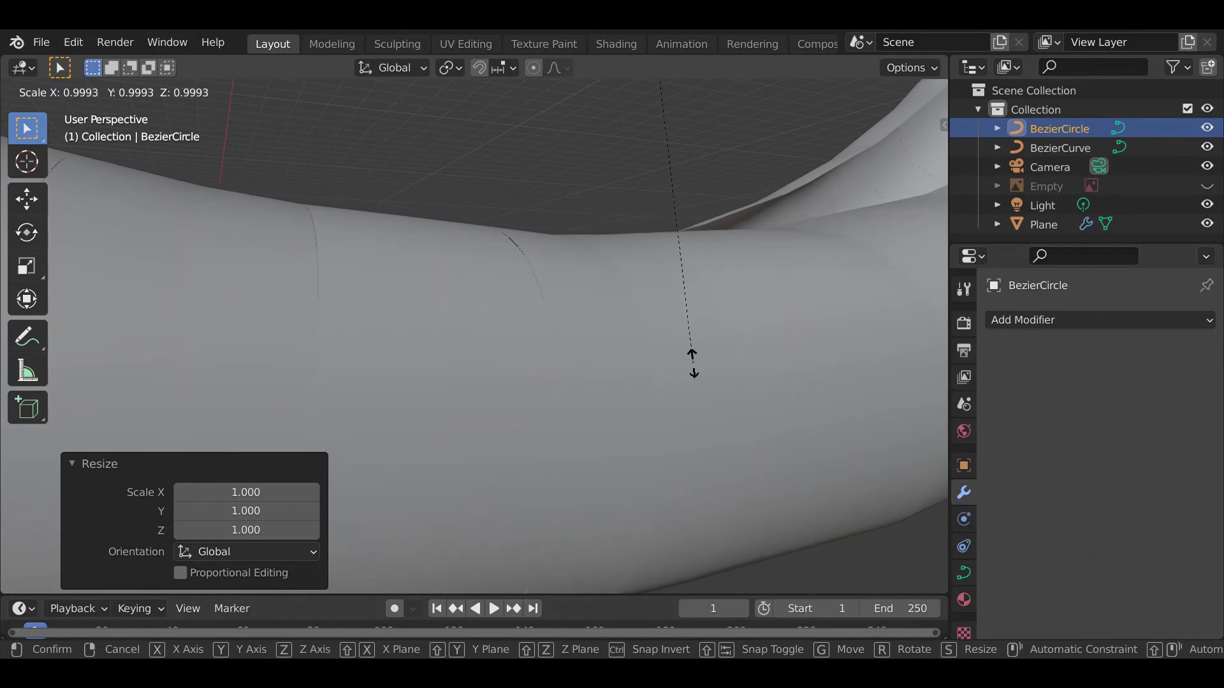
pyautogui.click(694, 362)
pyautogui.moveTo(574, 382); pyautogui.dragTo(500, 412, button='middle')
pyautogui.scroll(2, 560, 396)
pyautogui.keyDown('shift'); pyautogui.moveTo(580, 365); pyautogui.dragTo(510, 419, button='middle'); pyautogui.keyUp('shift')
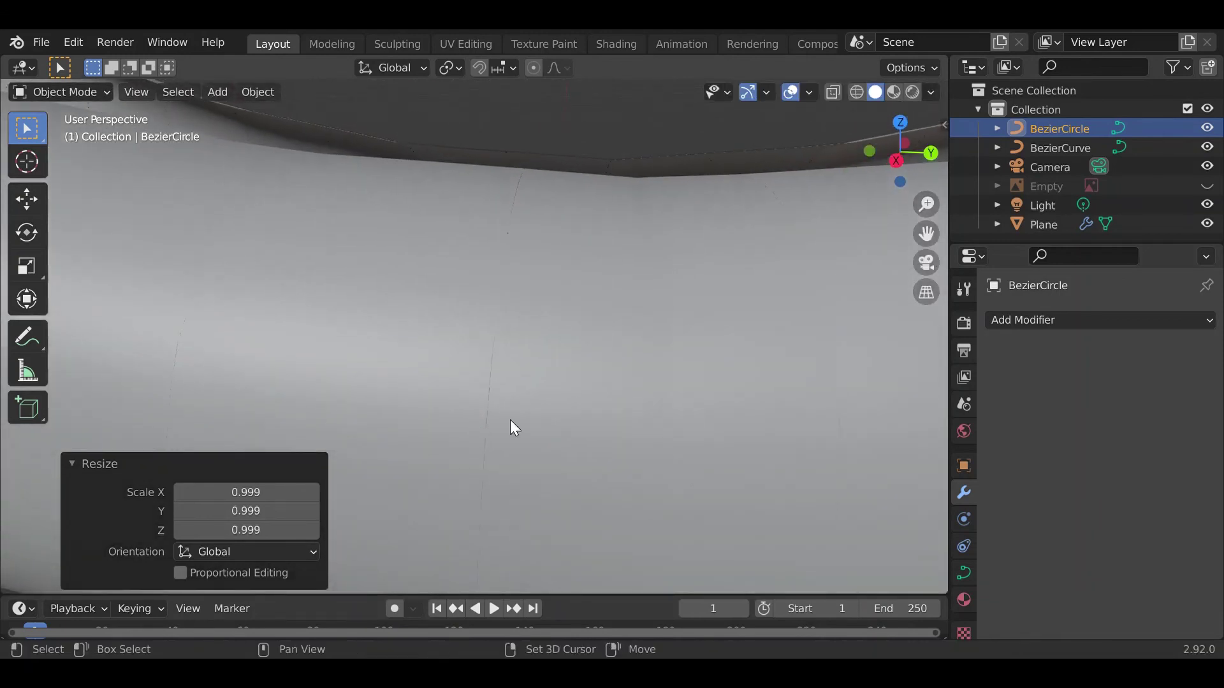
pyautogui.moveTo(568, 371); pyautogui.dragTo(431, 354, button='middle')
pyautogui.scroll(3, 499, 385)
pyautogui.scroll(-3, 470, 295)
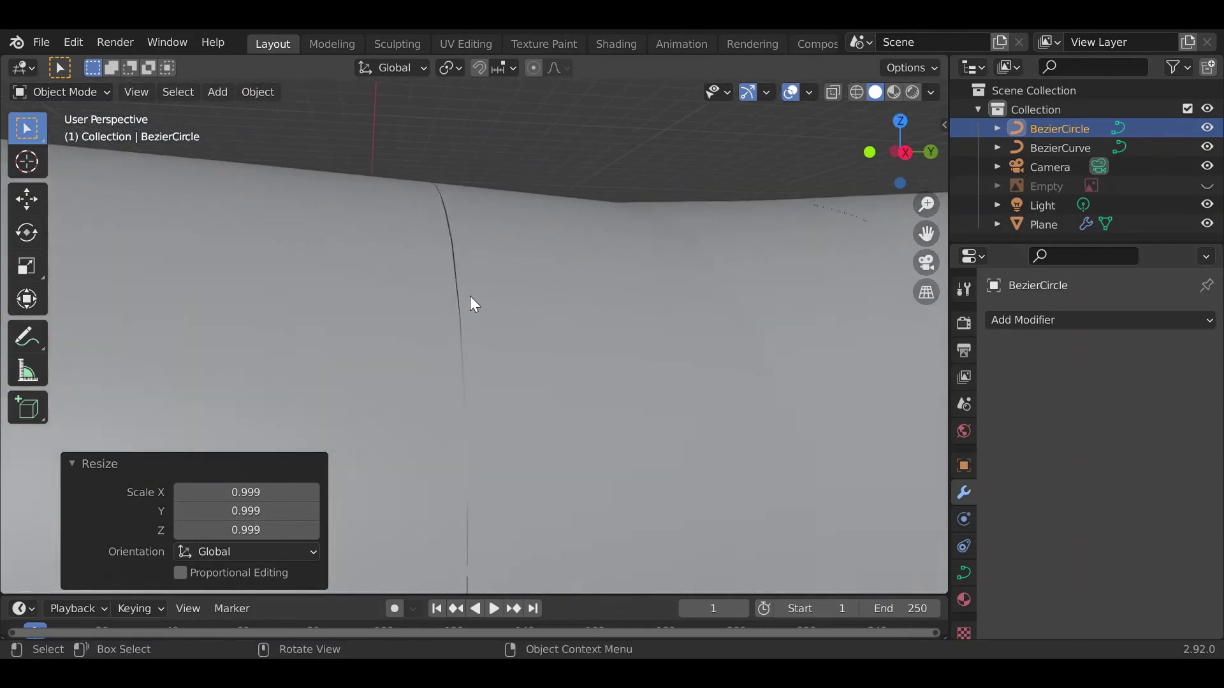
# - Add a Weld modifier to the tyre mesh after its two Curve modifiers and inspect the seams between the tread copies
pyautogui.click(733, 452)
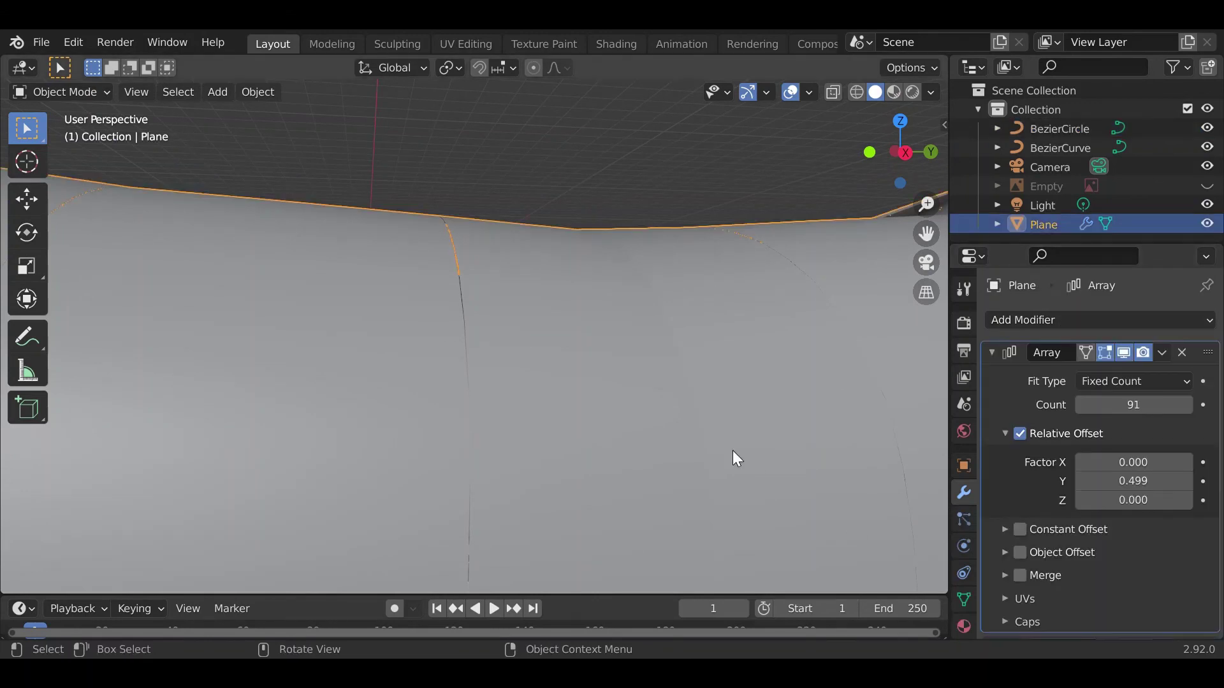
pyautogui.moveTo(582, 388); pyautogui.dragTo(522, 399, button='middle')
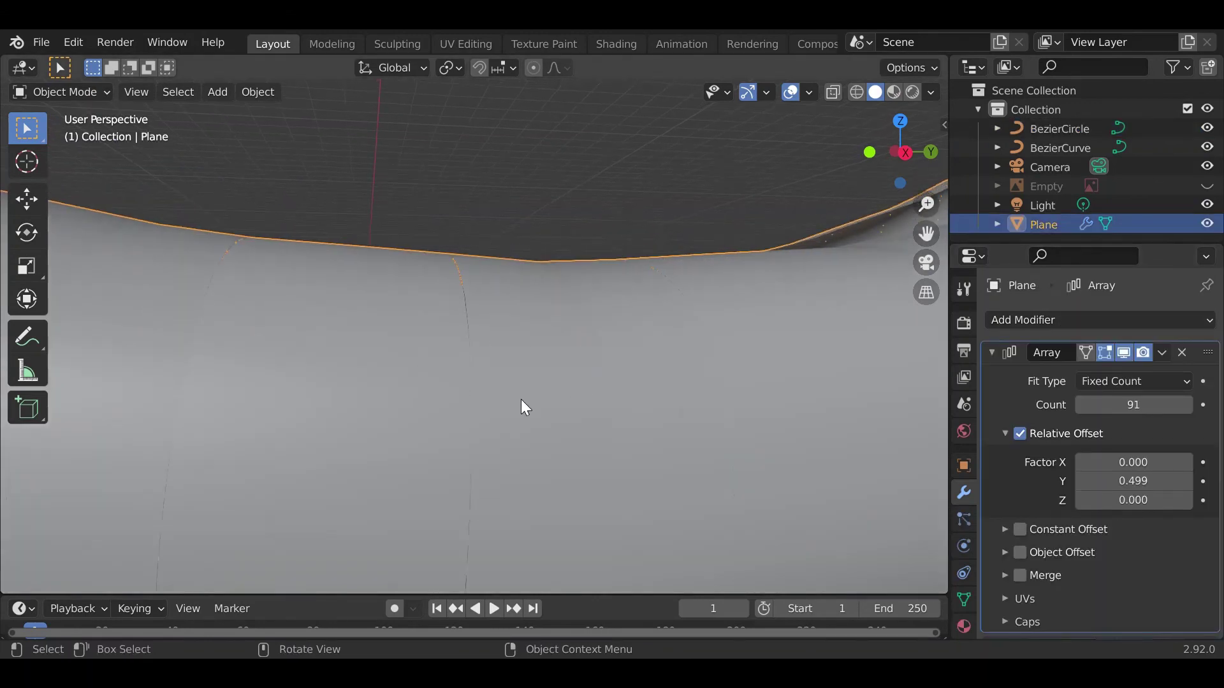
pyautogui.click(1053, 326)
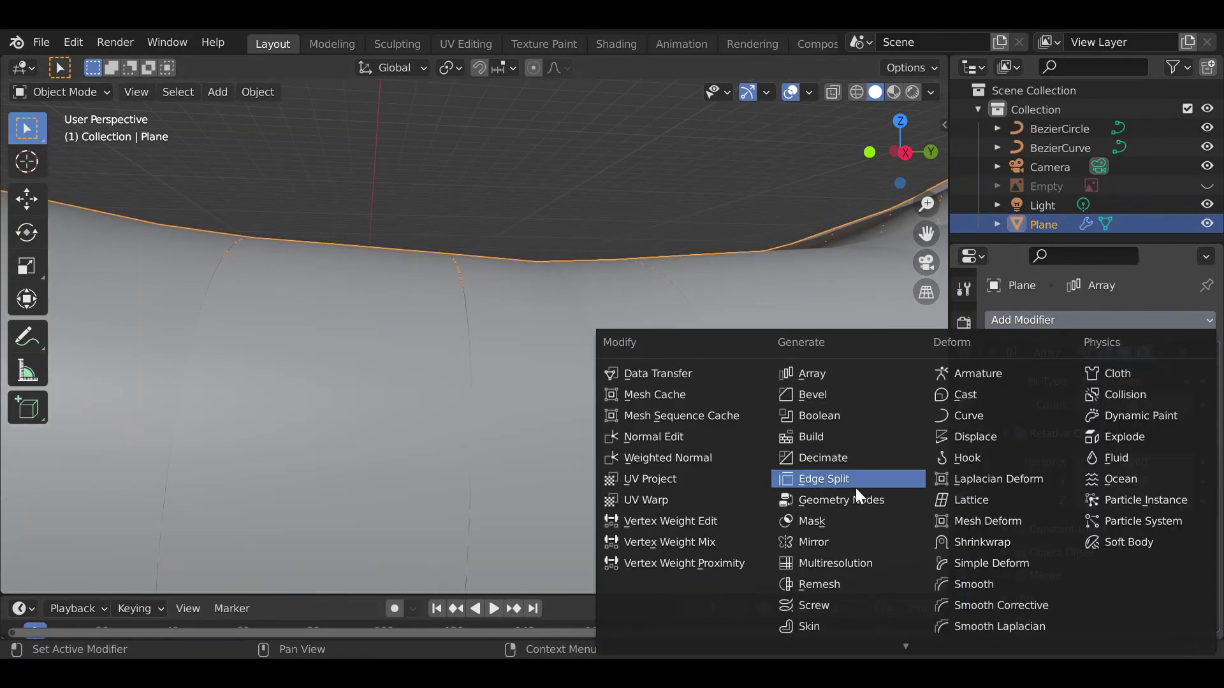
pyautogui.scroll(-3, 821, 552)
pyautogui.scroll(-3, 853, 587)
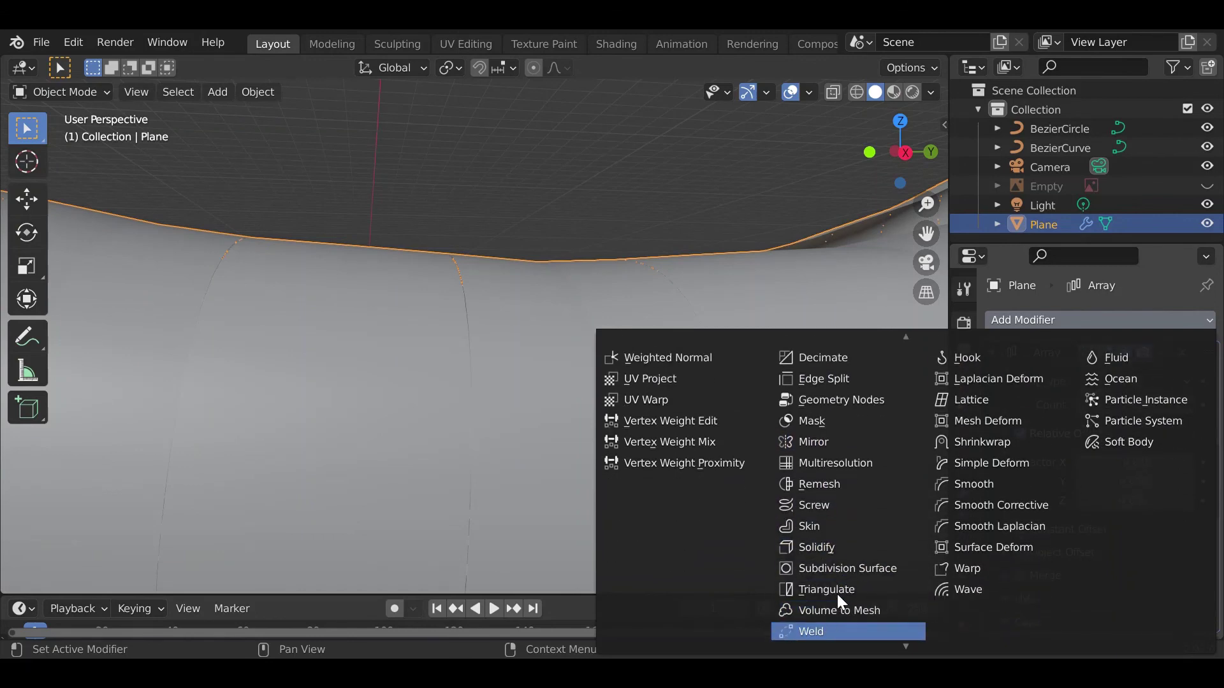
pyautogui.press('Return')
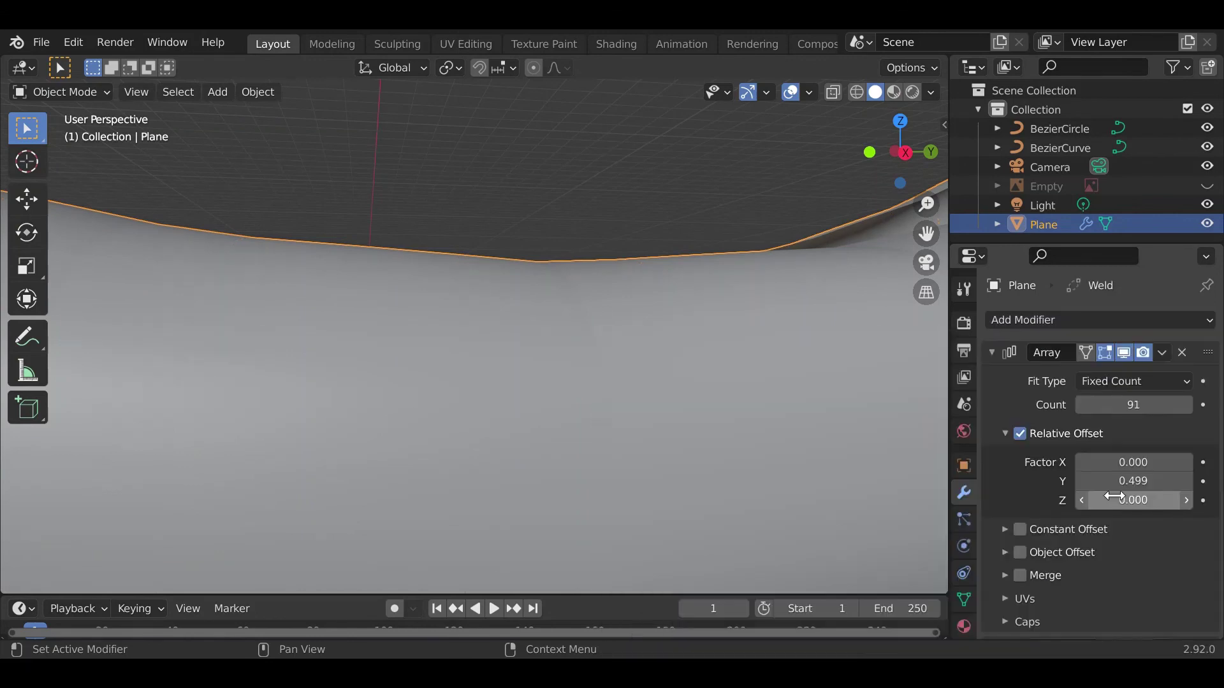
pyautogui.scroll(-15, 1109, 502)
pyautogui.scroll(-2, 1105, 500)
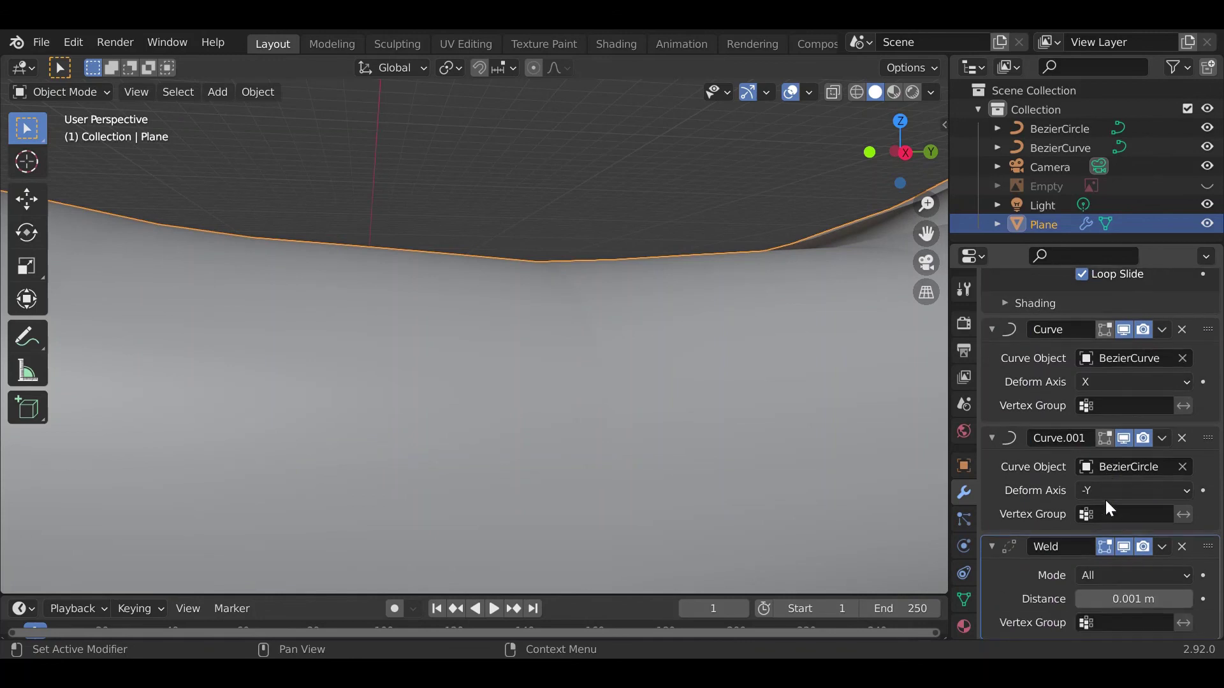
pyautogui.moveTo(459, 406)
pyautogui.mouseDown(button='middle')
pyautogui.moveTo(423, 499)
pyautogui.moveTo(445, 430)
pyautogui.moveTo(537, 415)
pyautogui.moveTo(454, 419)
pyautogui.mouseUp(button='middle')
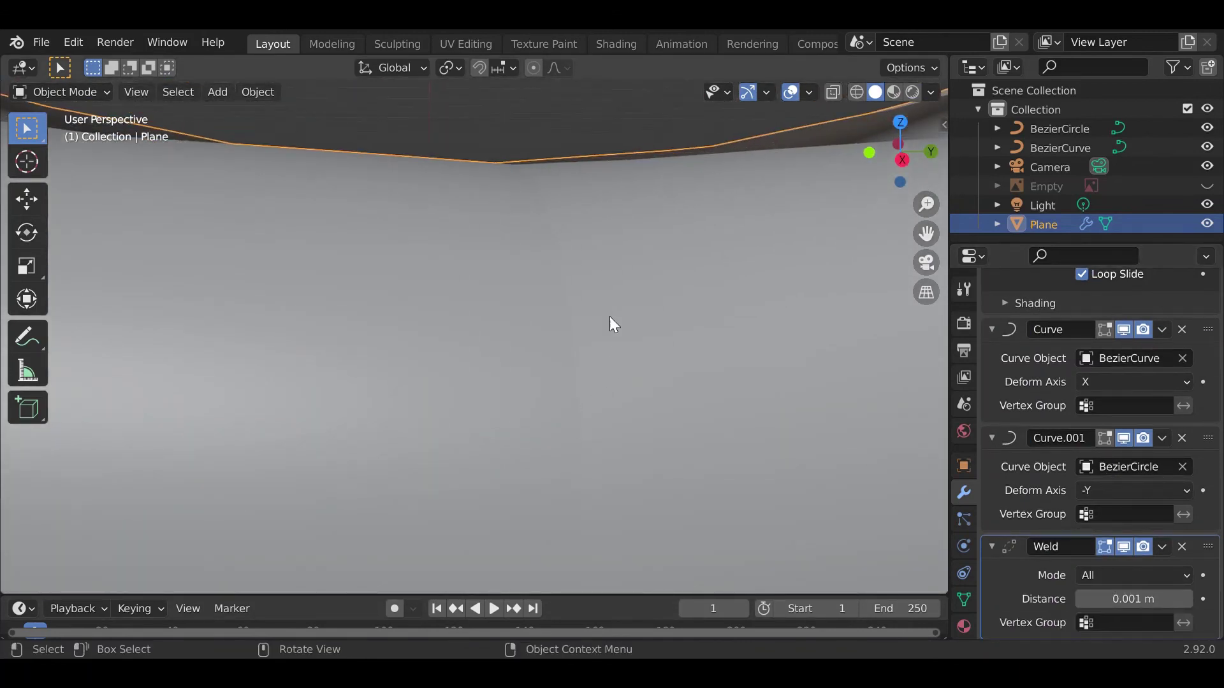
pyautogui.moveTo(587, 337); pyautogui.dragTo(612, 339, button='middle')
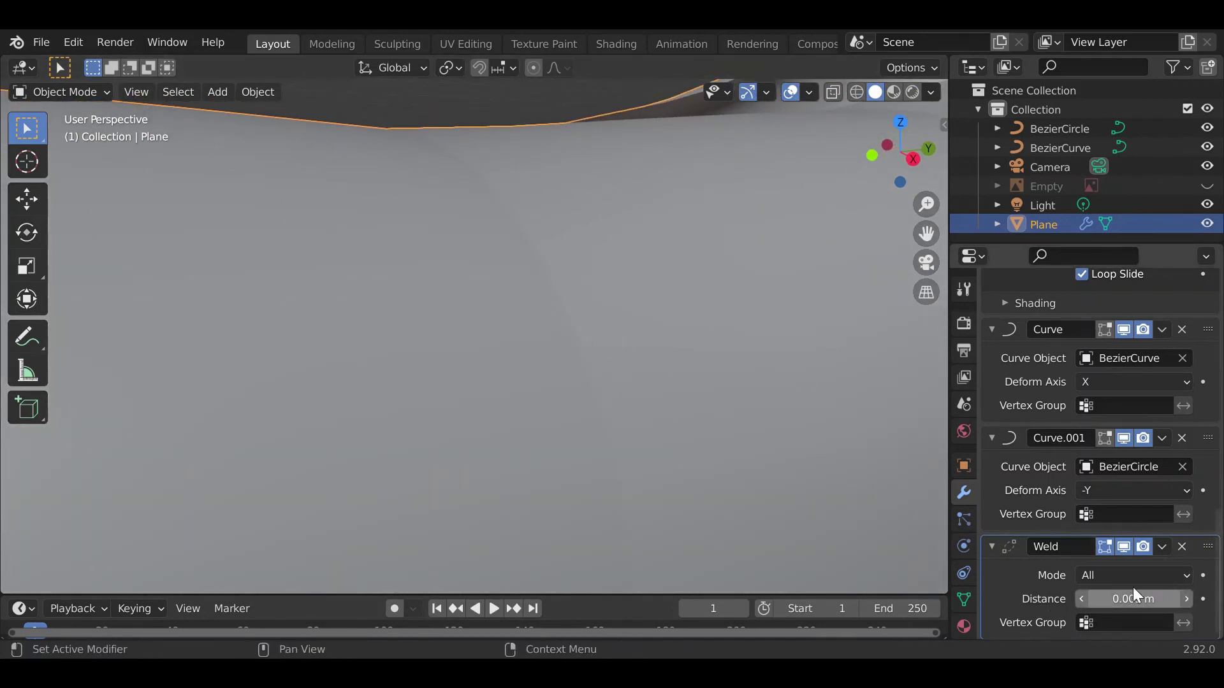
# - Compare the seams with a Weld distance of 0 m and set the distance back to 0.001 m
pyautogui.click(1084, 598)
pyautogui.moveTo(503, 373); pyautogui.dragTo(481, 366, button='middle')
pyautogui.moveTo(373, 342); pyautogui.dragTo(350, 330, button='middle')
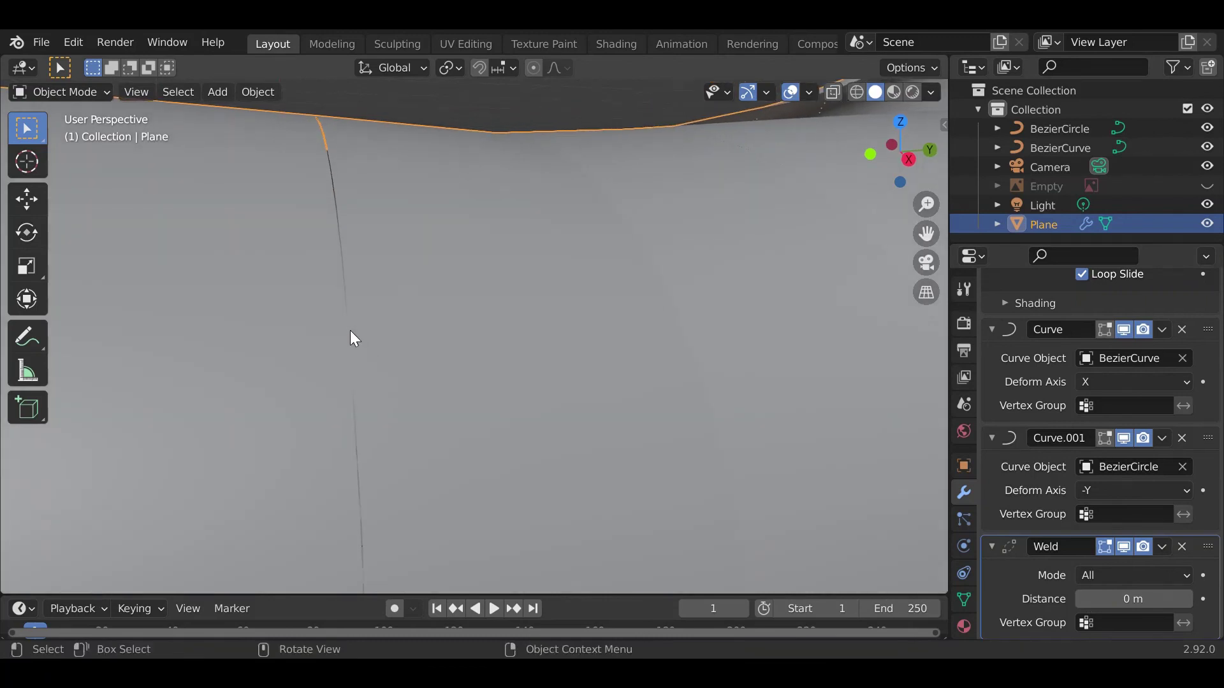
pyautogui.click(1189, 599)
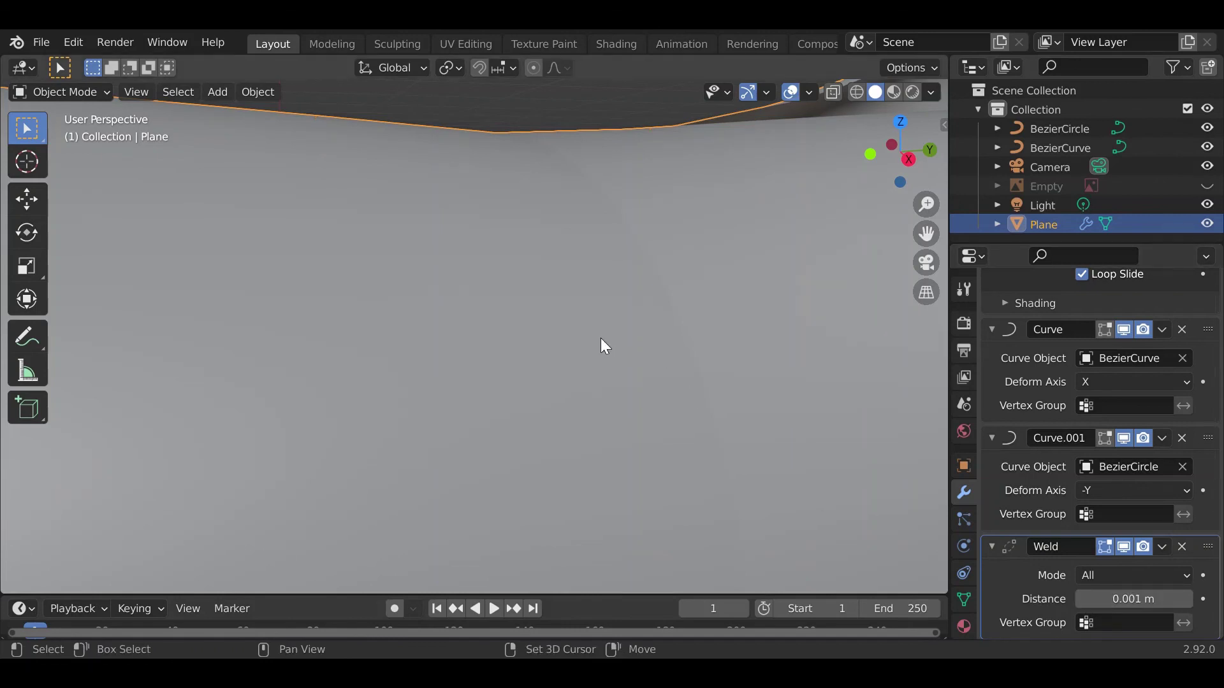
pyautogui.moveTo(600, 338); pyautogui.dragTo(564, 334, button='middle')
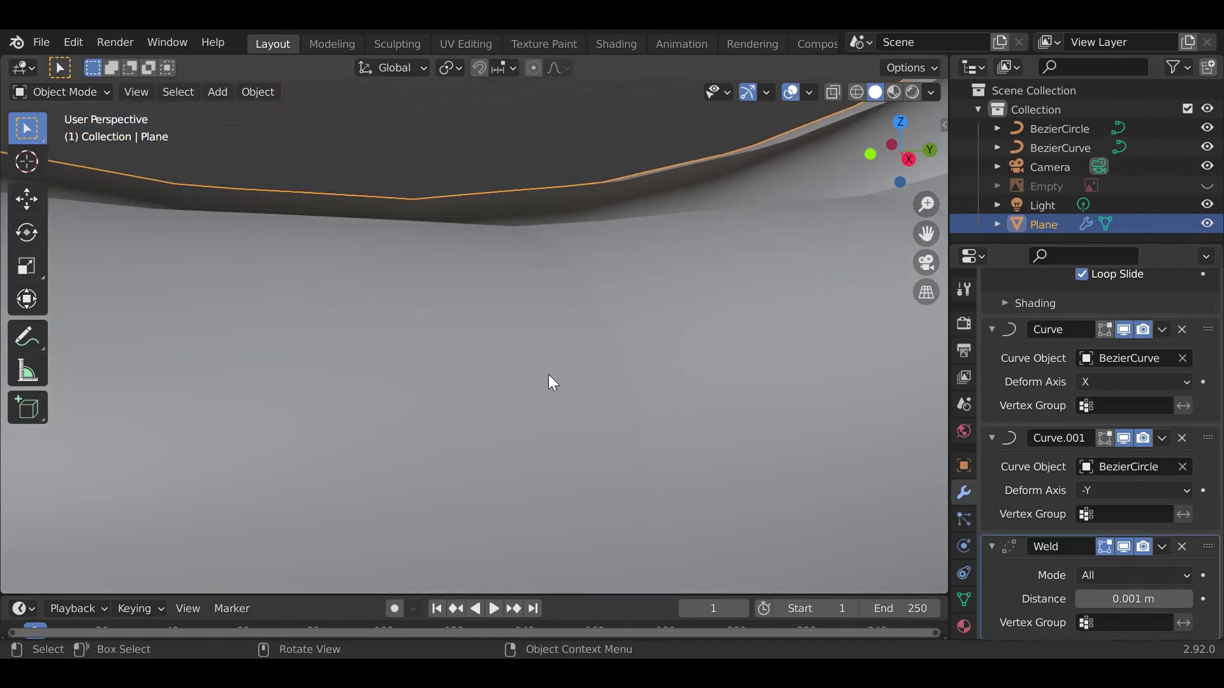
# - Hide the camera and the light in the viewport so that the whole tyre can be viewed unobstructed
pyautogui.keyDown('shift'); pyautogui.scroll(5, 548, 380); pyautogui.keyUp('shift')
pyautogui.moveTo(487, 336); pyautogui.dragTo(547, 354, button='middle')
pyautogui.scroll(3, 484, 355)
pyautogui.scroll(-2, 485, 379)
pyautogui.moveTo(519, 399); pyautogui.dragTo(579, 434, button='middle')
pyautogui.moveTo(393, 389); pyautogui.dragTo(705, 316, button='middle')
pyautogui.click(333, 385)
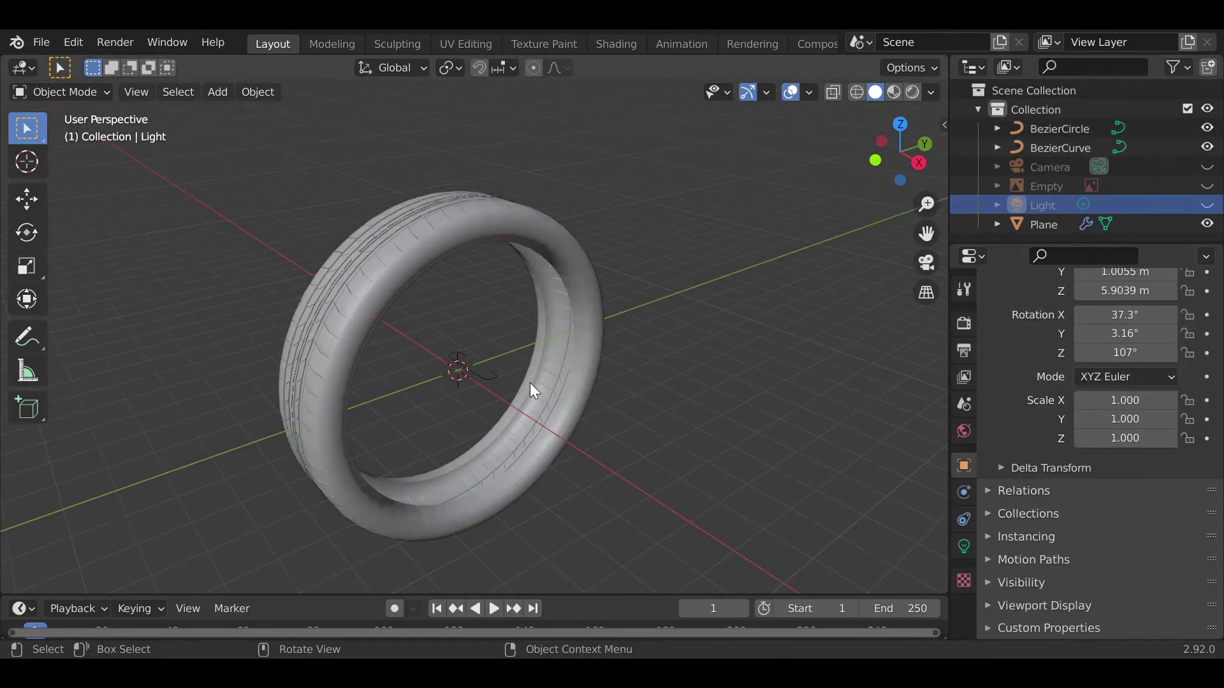
# - Examine the assembled tyre's tread, sidewall and inner surface from several angles
pyautogui.moveTo(490, 432); pyautogui.dragTo(425, 426, button='middle')
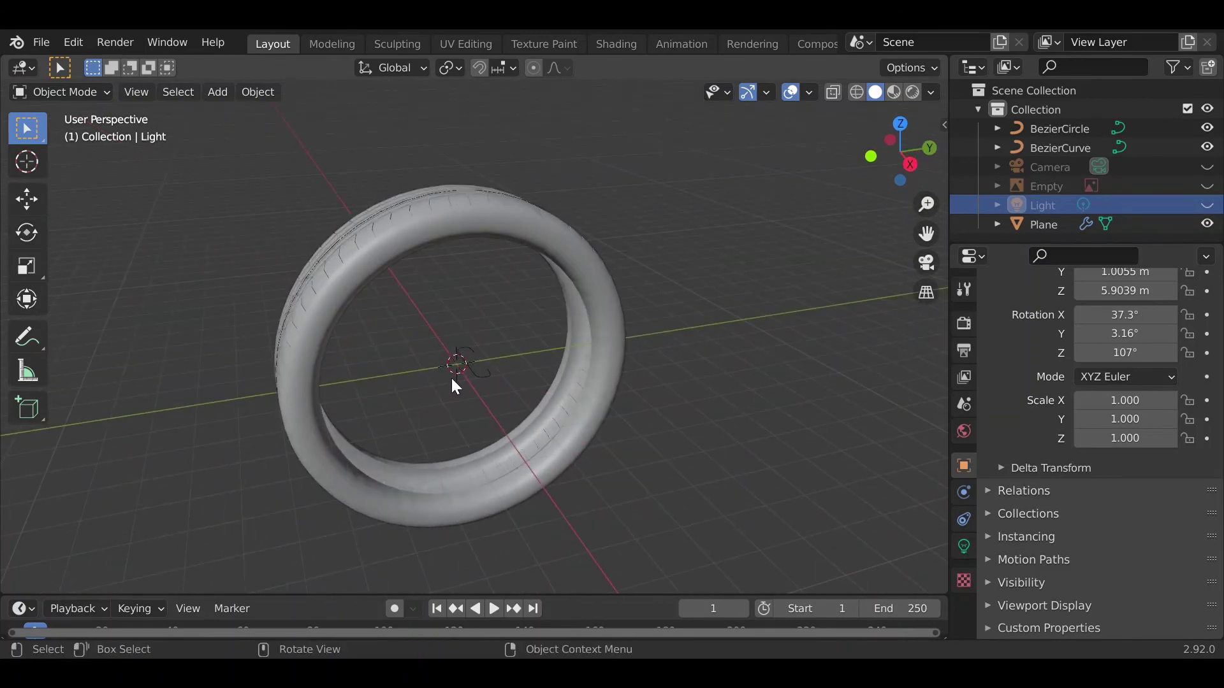
pyautogui.moveTo(454, 381); pyautogui.dragTo(506, 376, button='middle')
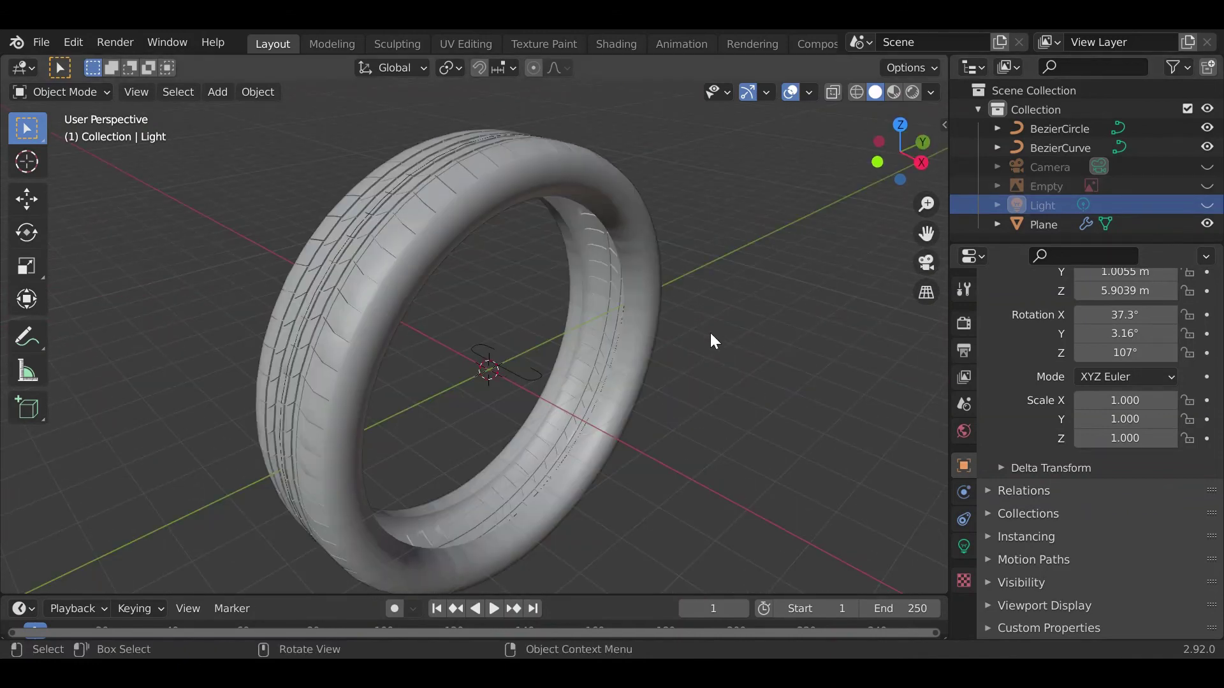
pyautogui.moveTo(680, 391); pyautogui.dragTo(719, 390, button='middle')
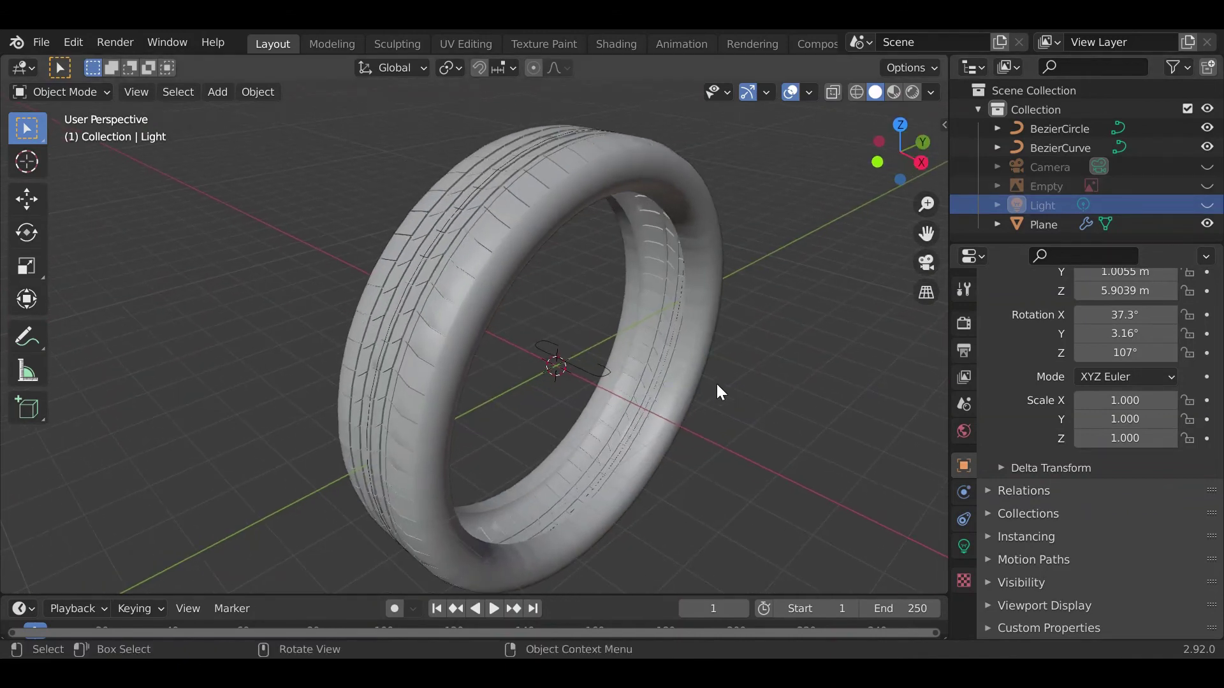
pyautogui.moveTo(505, 402); pyautogui.dragTo(466, 414, button='middle')
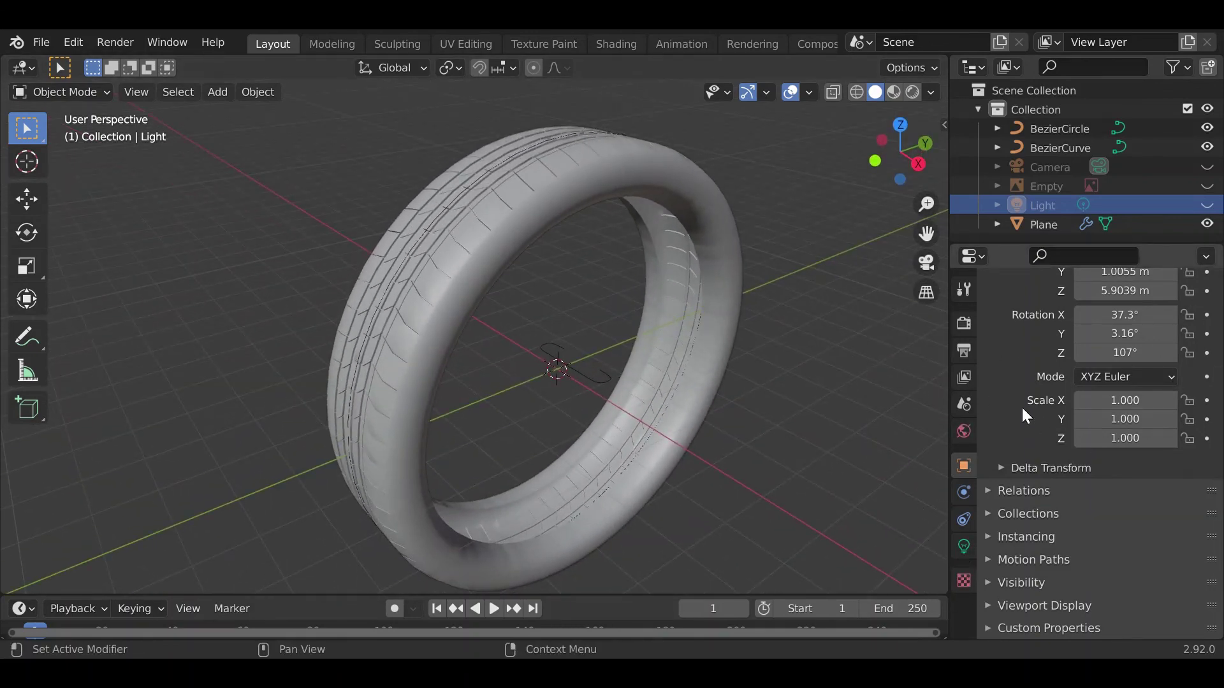
pyautogui.moveTo(491, 303); pyautogui.dragTo(652, 342, button='middle')
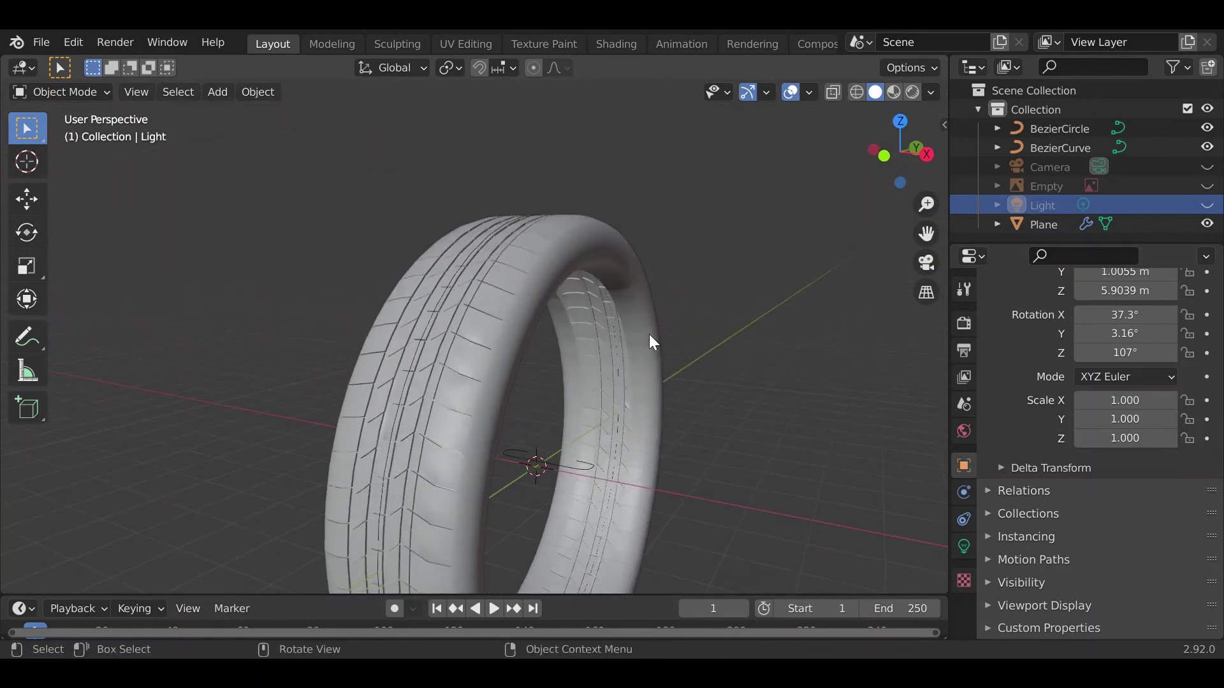